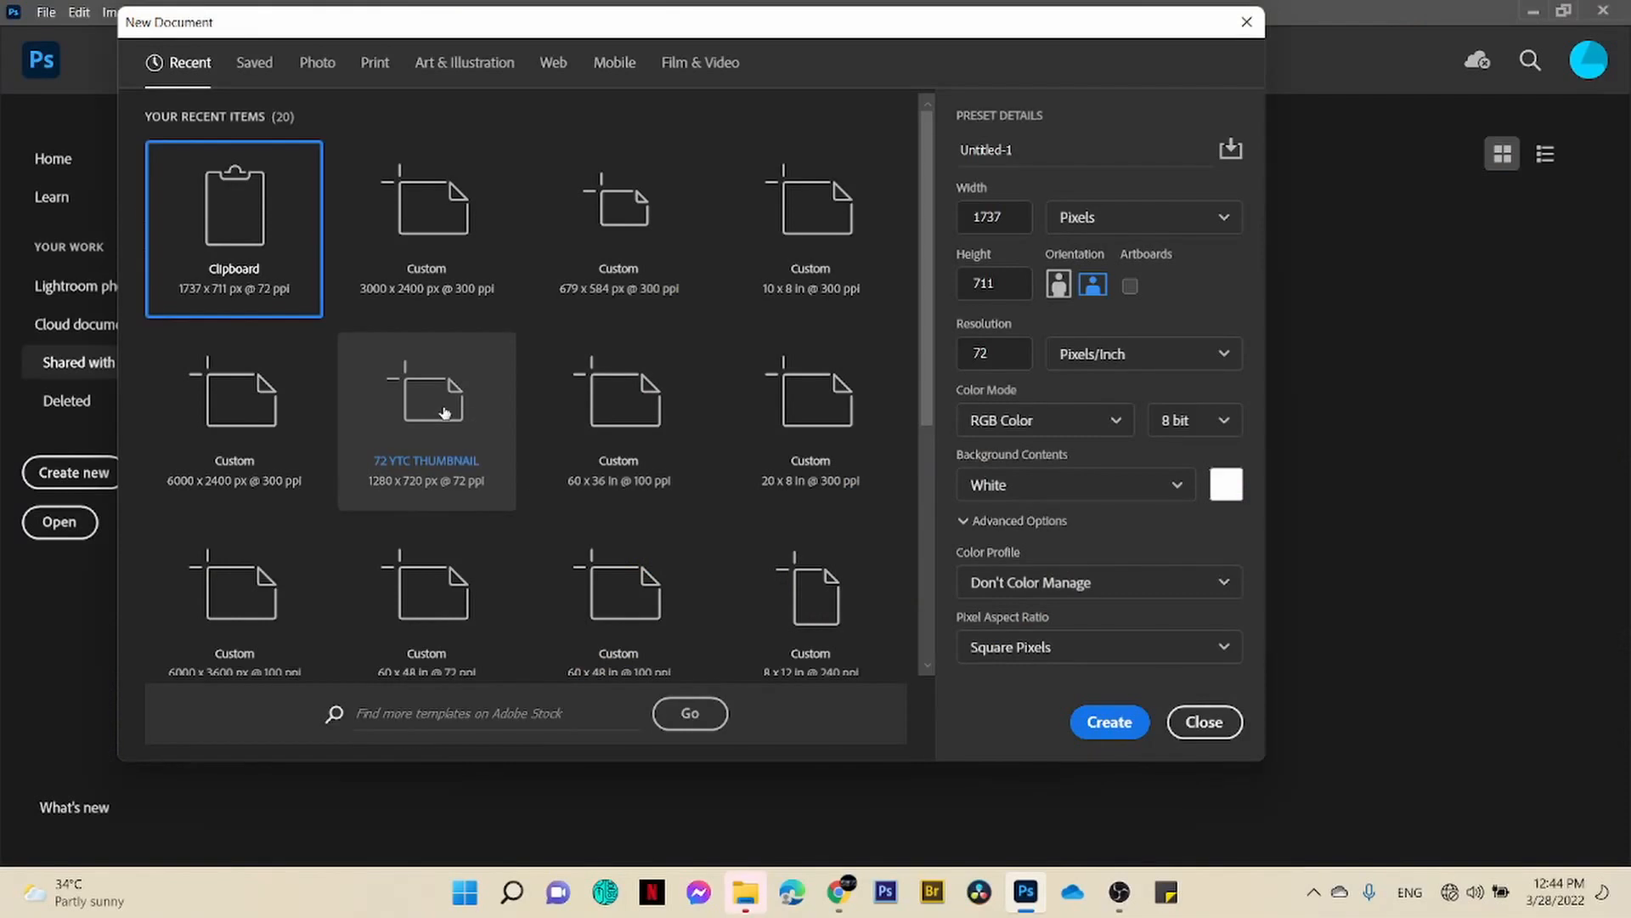
# - Create a 1280 x 720 px document from the 72 YTC THUMBNAIL preset and open Bluestem-Prairie-Open-Space-1320x743.jpg from the DRAMATIC SUNRISE folder
pyautogui.click(446, 415)
pyautogui.press('Return')
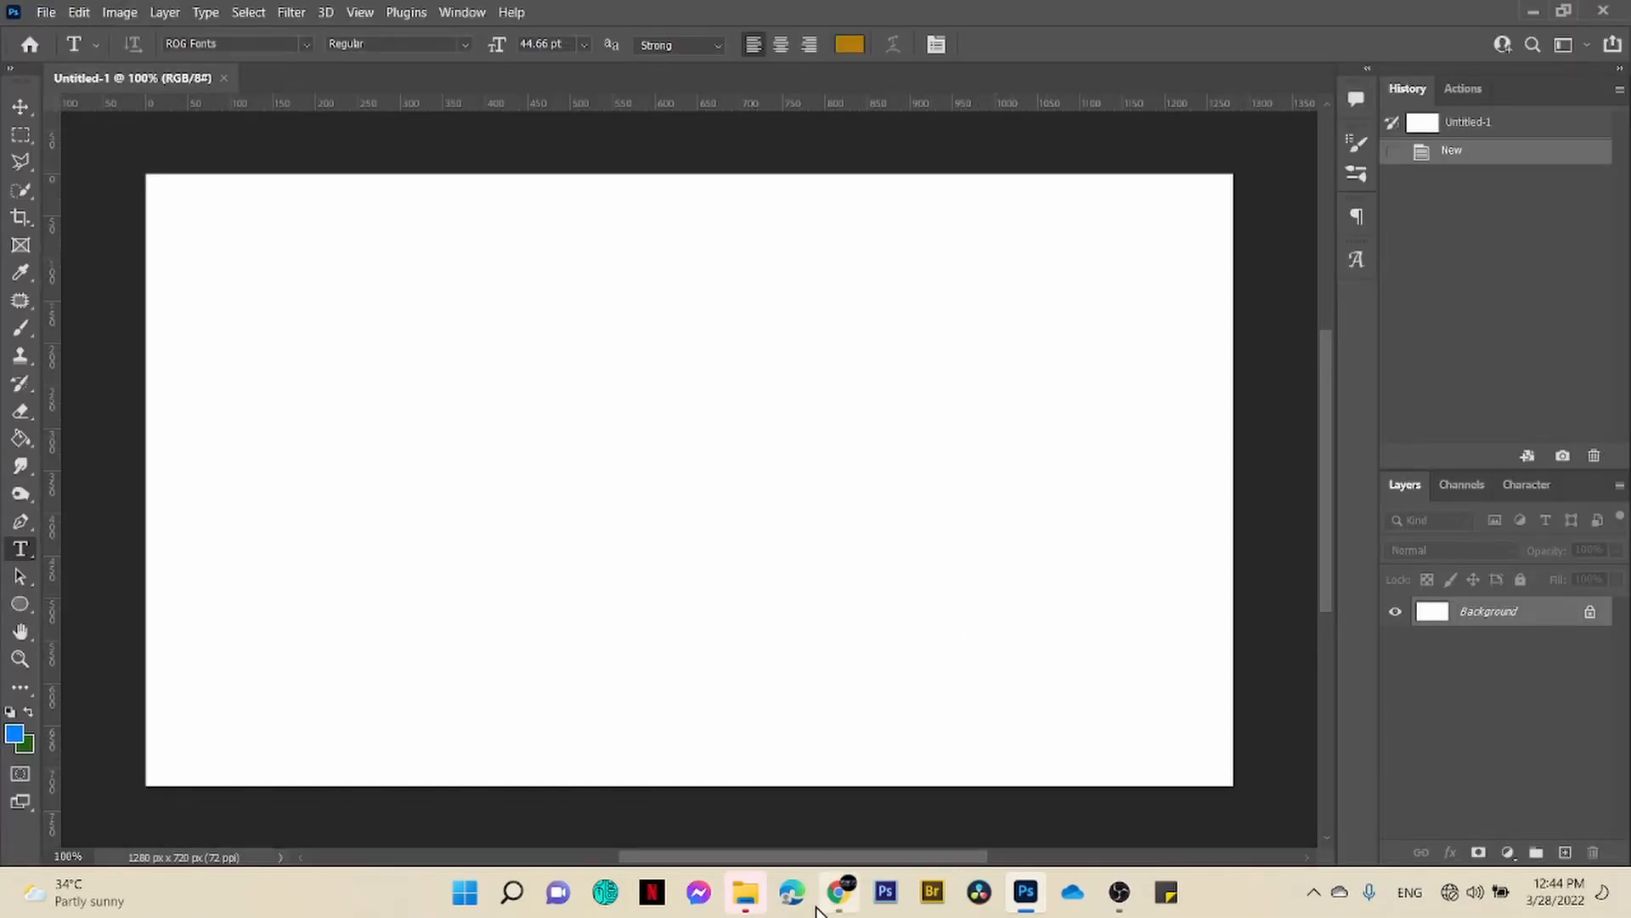
pyautogui.click(745, 891)
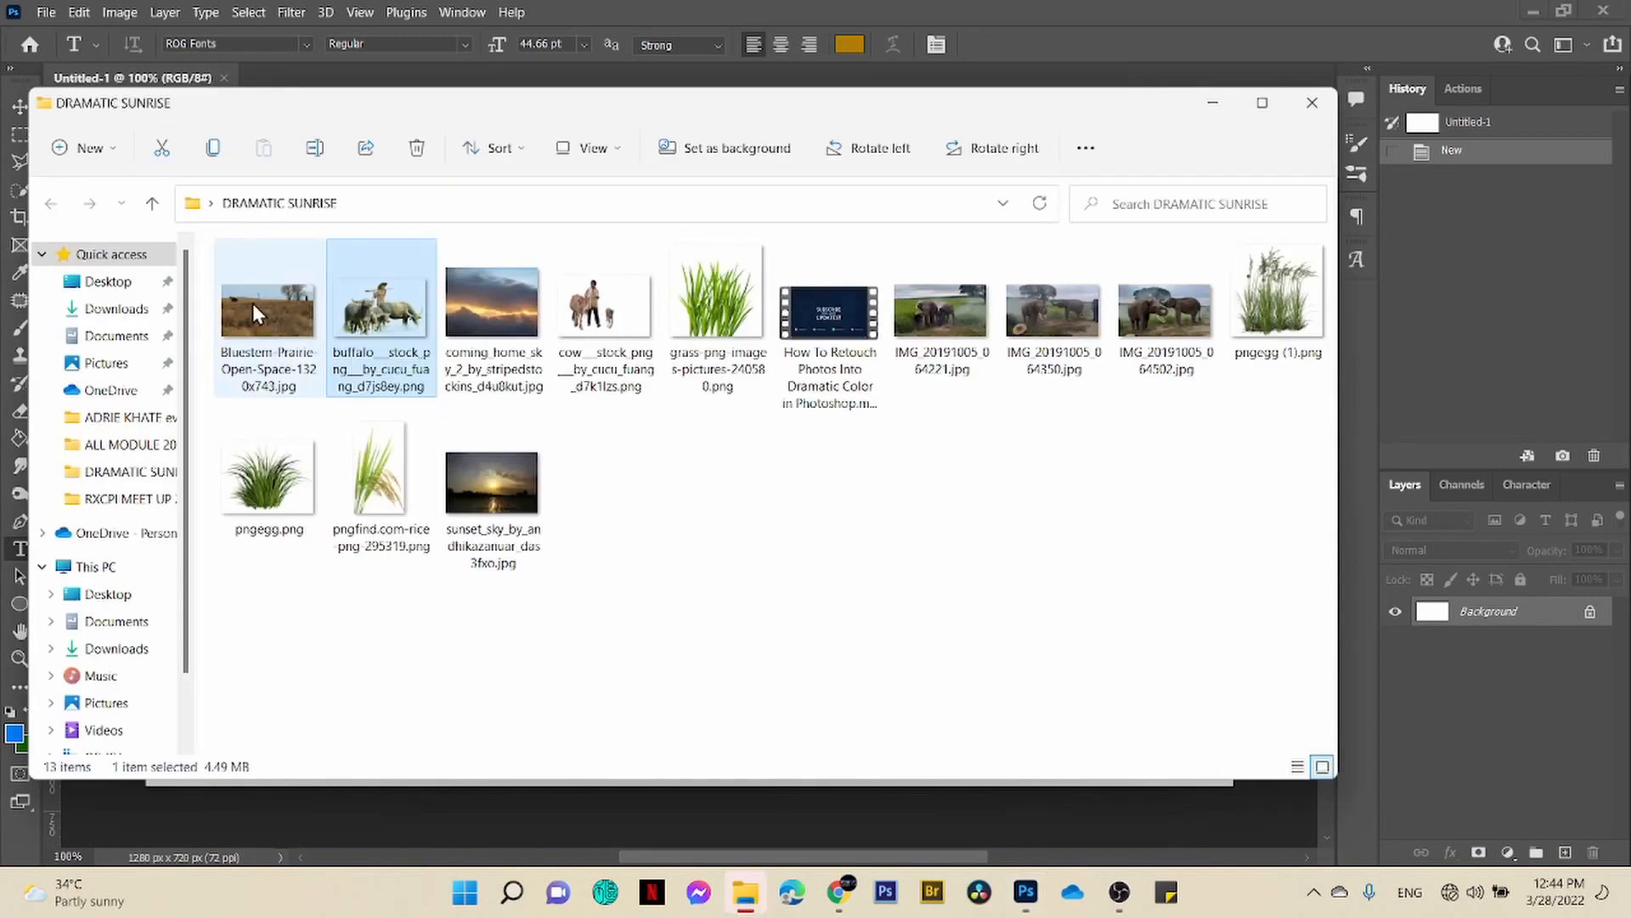
pyautogui.moveTo(253, 302); pyautogui.dragTo(771, 226)
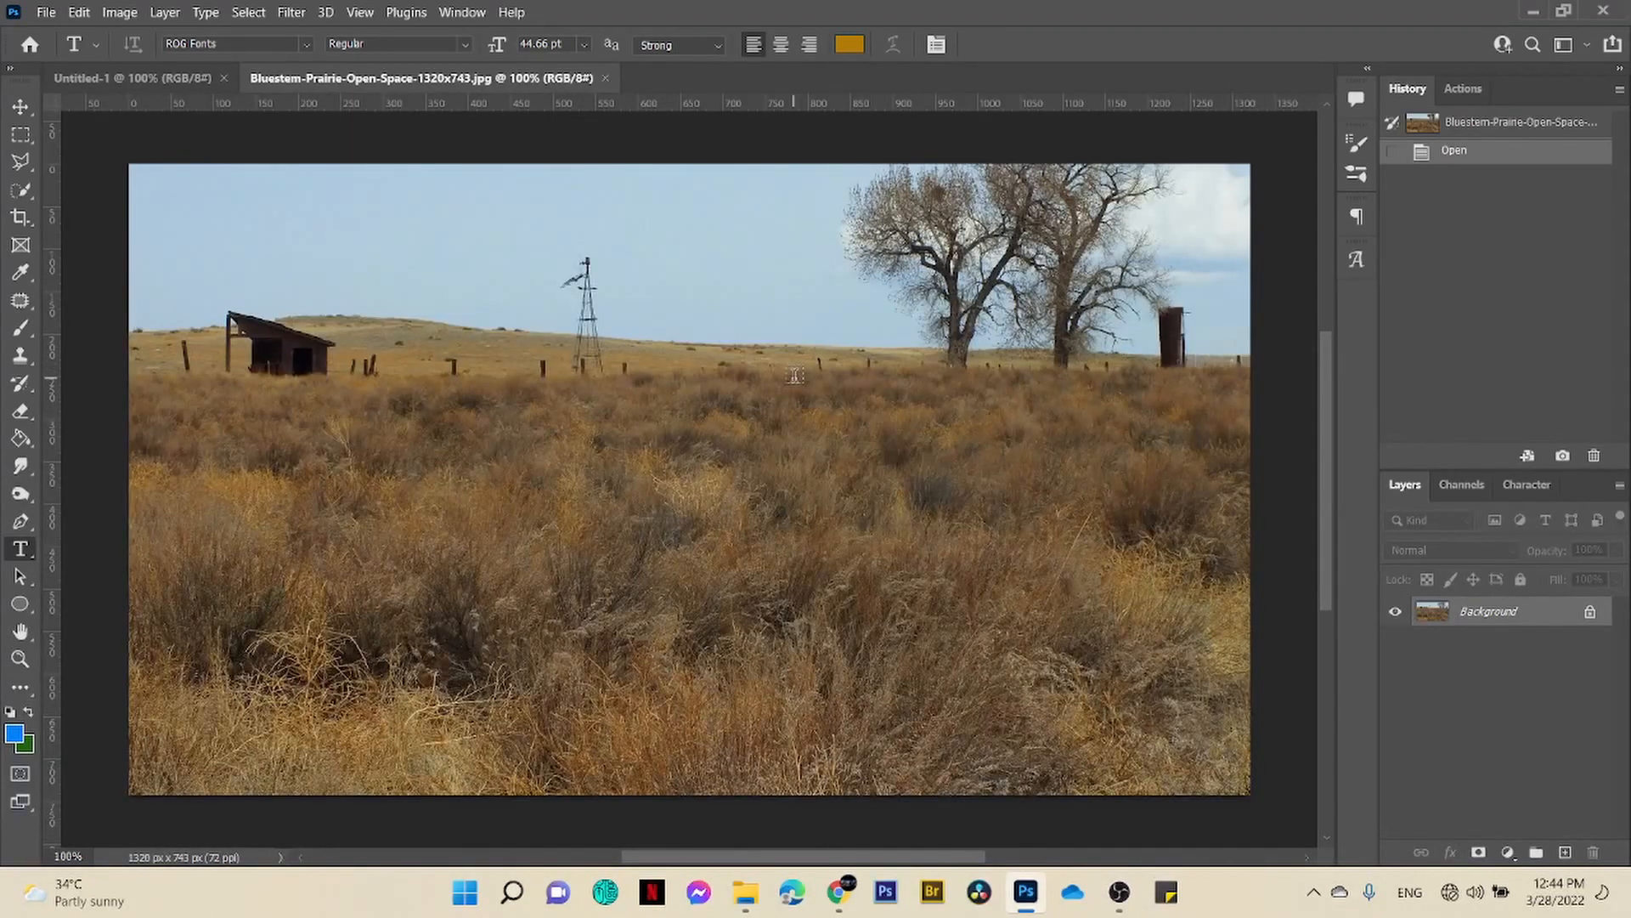
# - Move the prairie photo into the Untitled-1 document and align it with the canvas's upper-left corner
pyautogui.press('v')
pyautogui.moveTo(794, 374); pyautogui.dragTo(531, 401)
pyautogui.moveTo(700, 470); pyautogui.dragTo(883, 561)
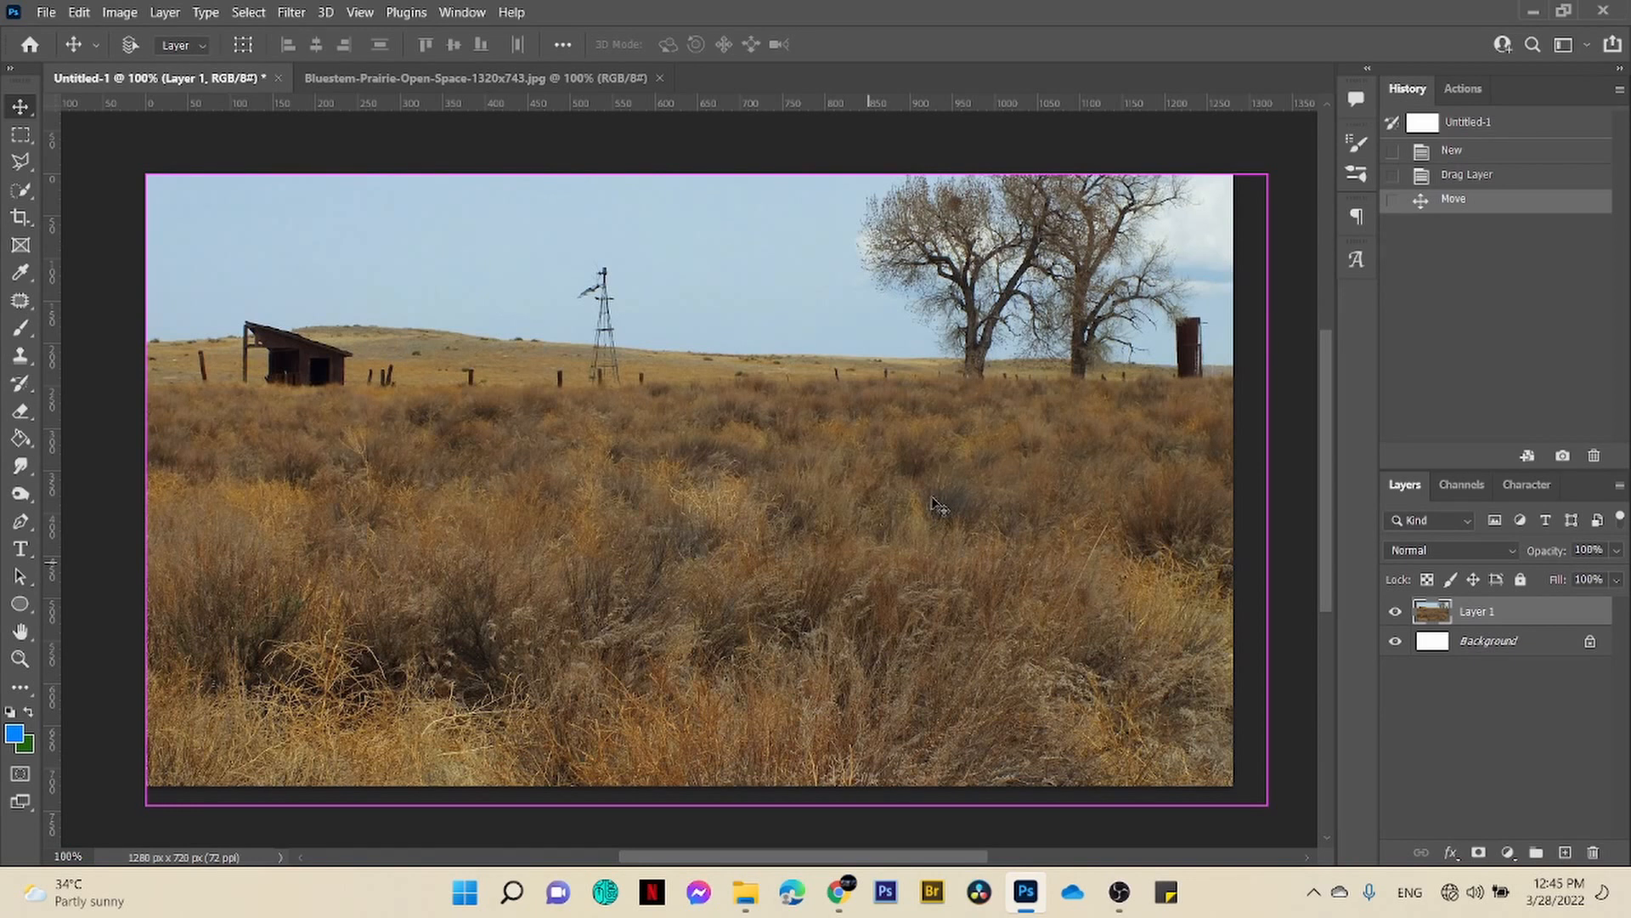
# - Scale the prairie photo layer proportionally to about 97% and position it so it fits the canvas exactly
pyautogui.hotkey('ctrl', 't')
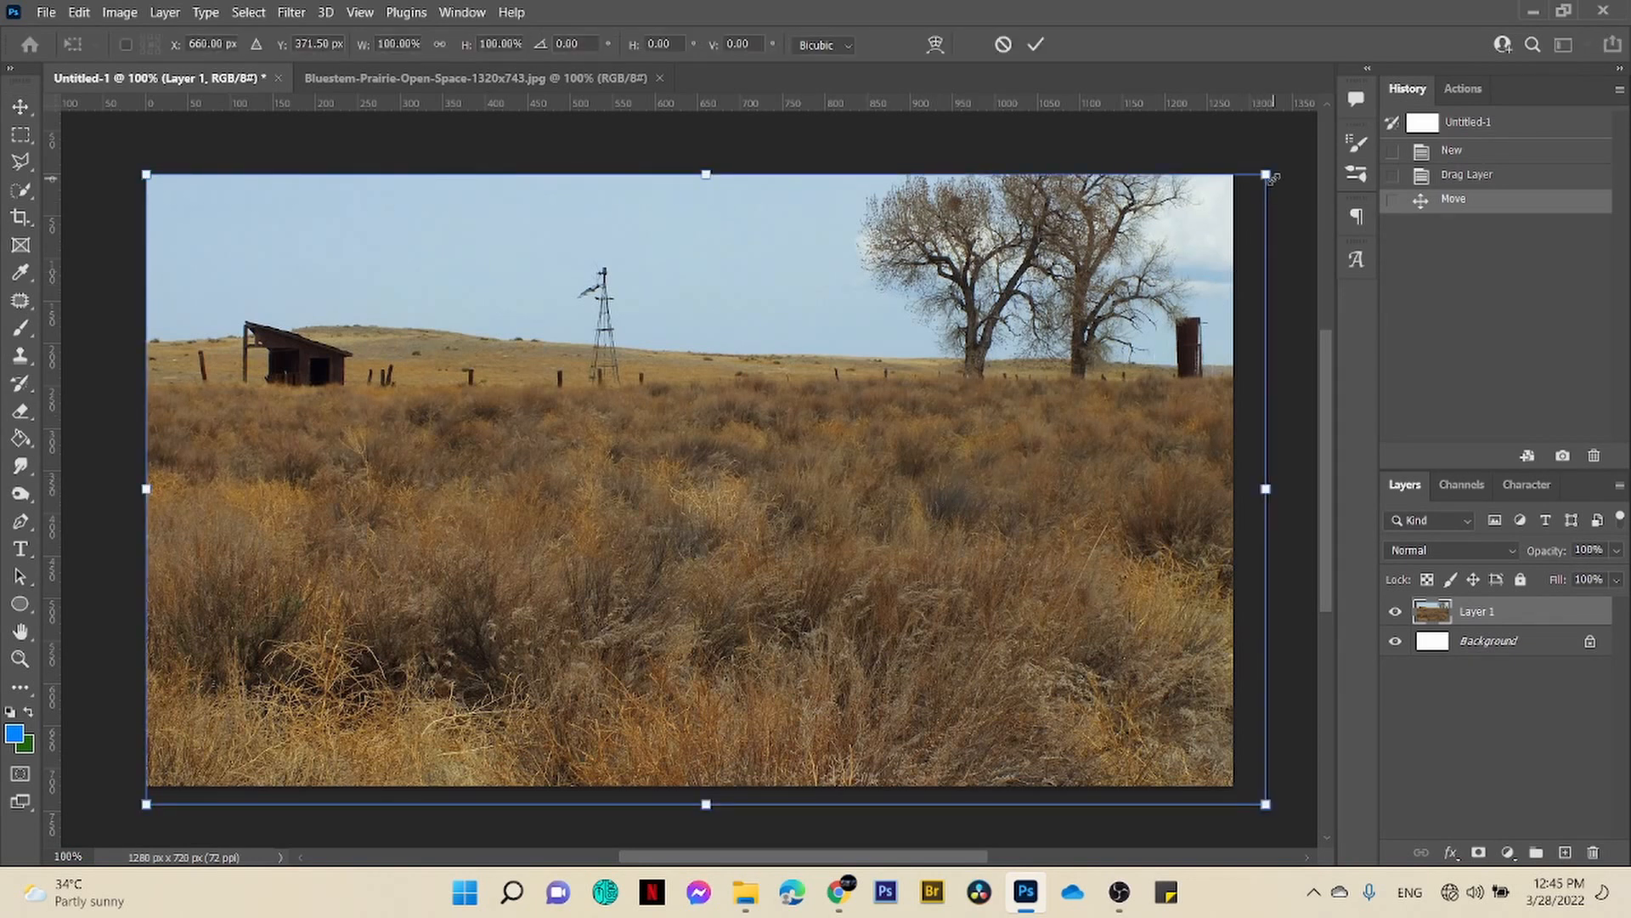
pyautogui.moveTo(1266, 174); pyautogui.dragTo(1233, 193)
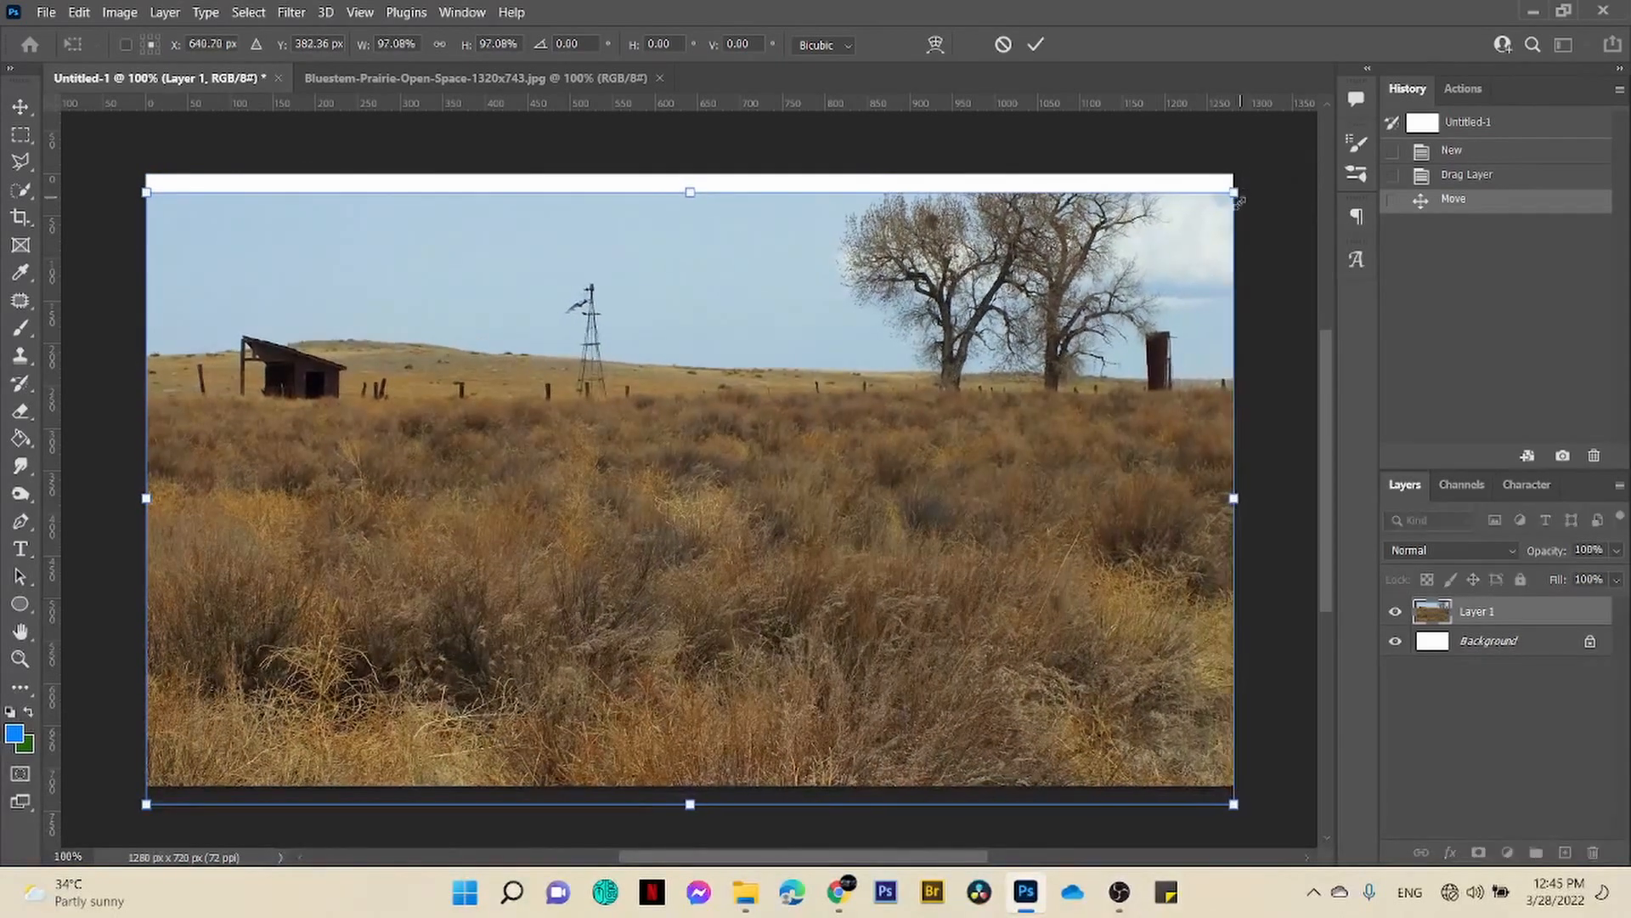
pyautogui.moveTo(1127, 429); pyautogui.dragTo(1125, 411)
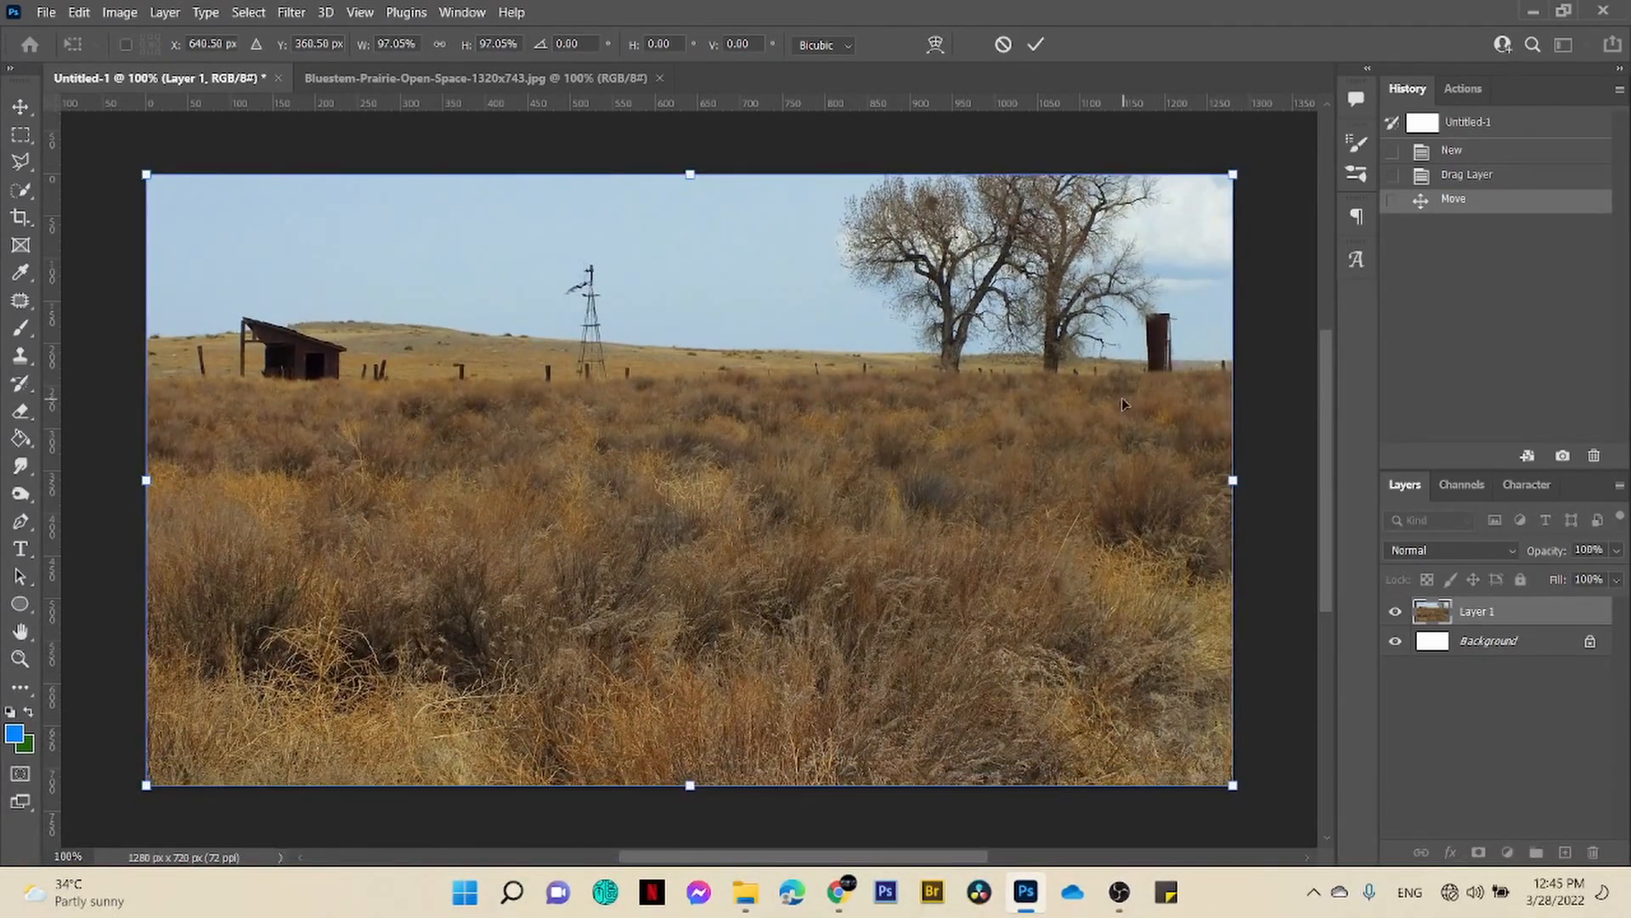
pyautogui.click(1035, 47)
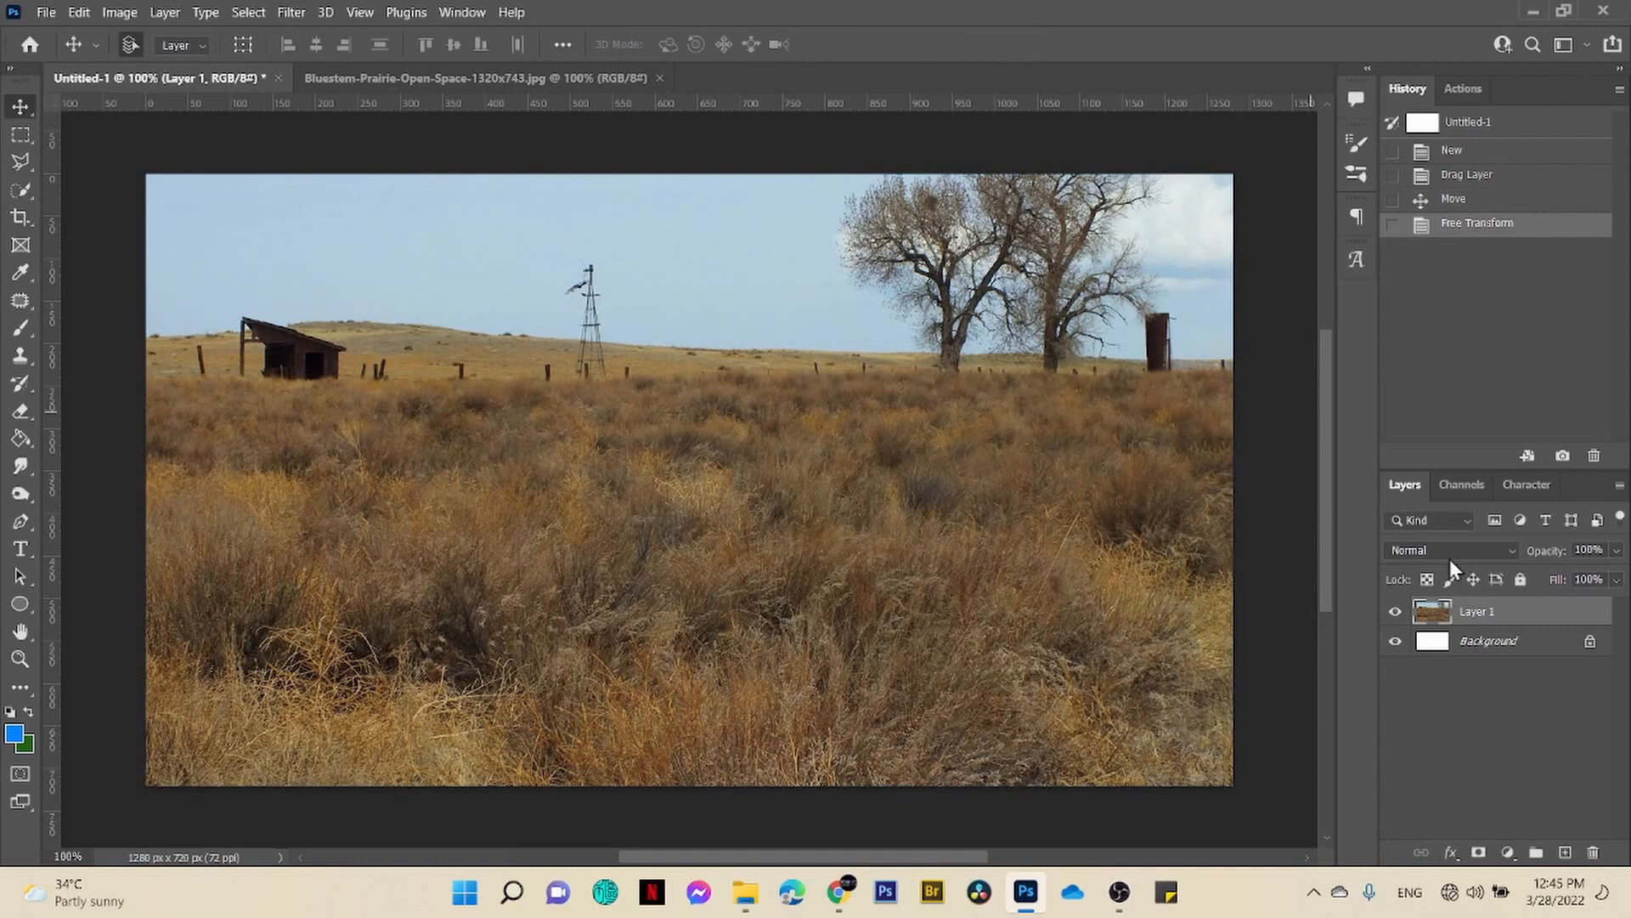
# - Fill the Background layer with mid-grey #848383 using the Paint Bucket tool
pyautogui.click(1515, 646)
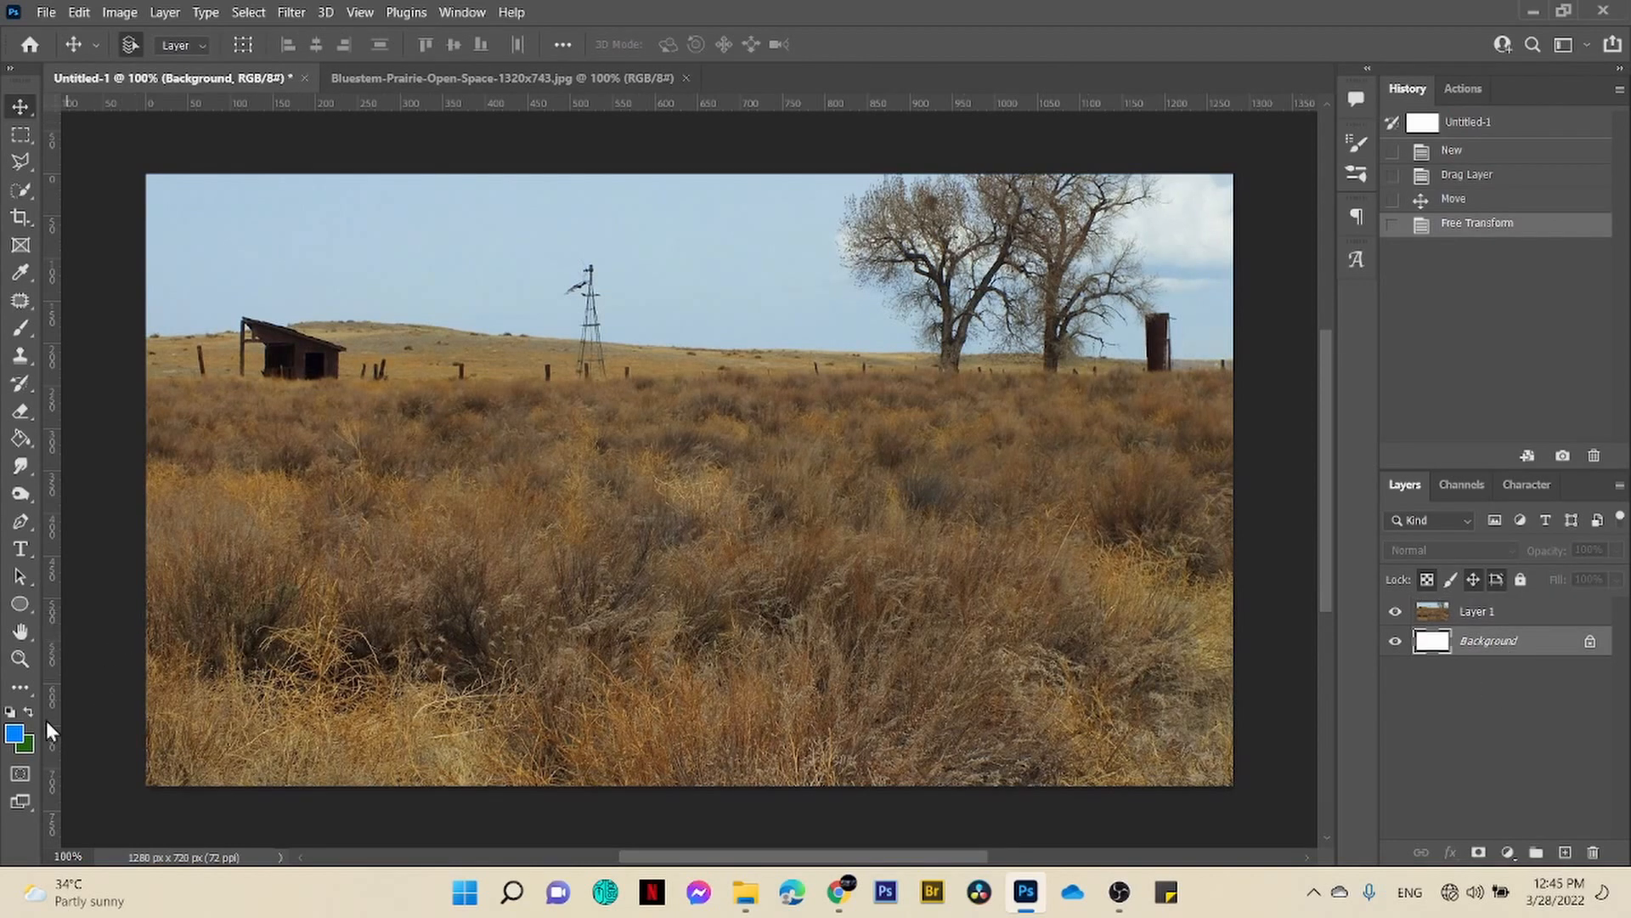
pyautogui.click(9, 712)
pyautogui.click(13, 734)
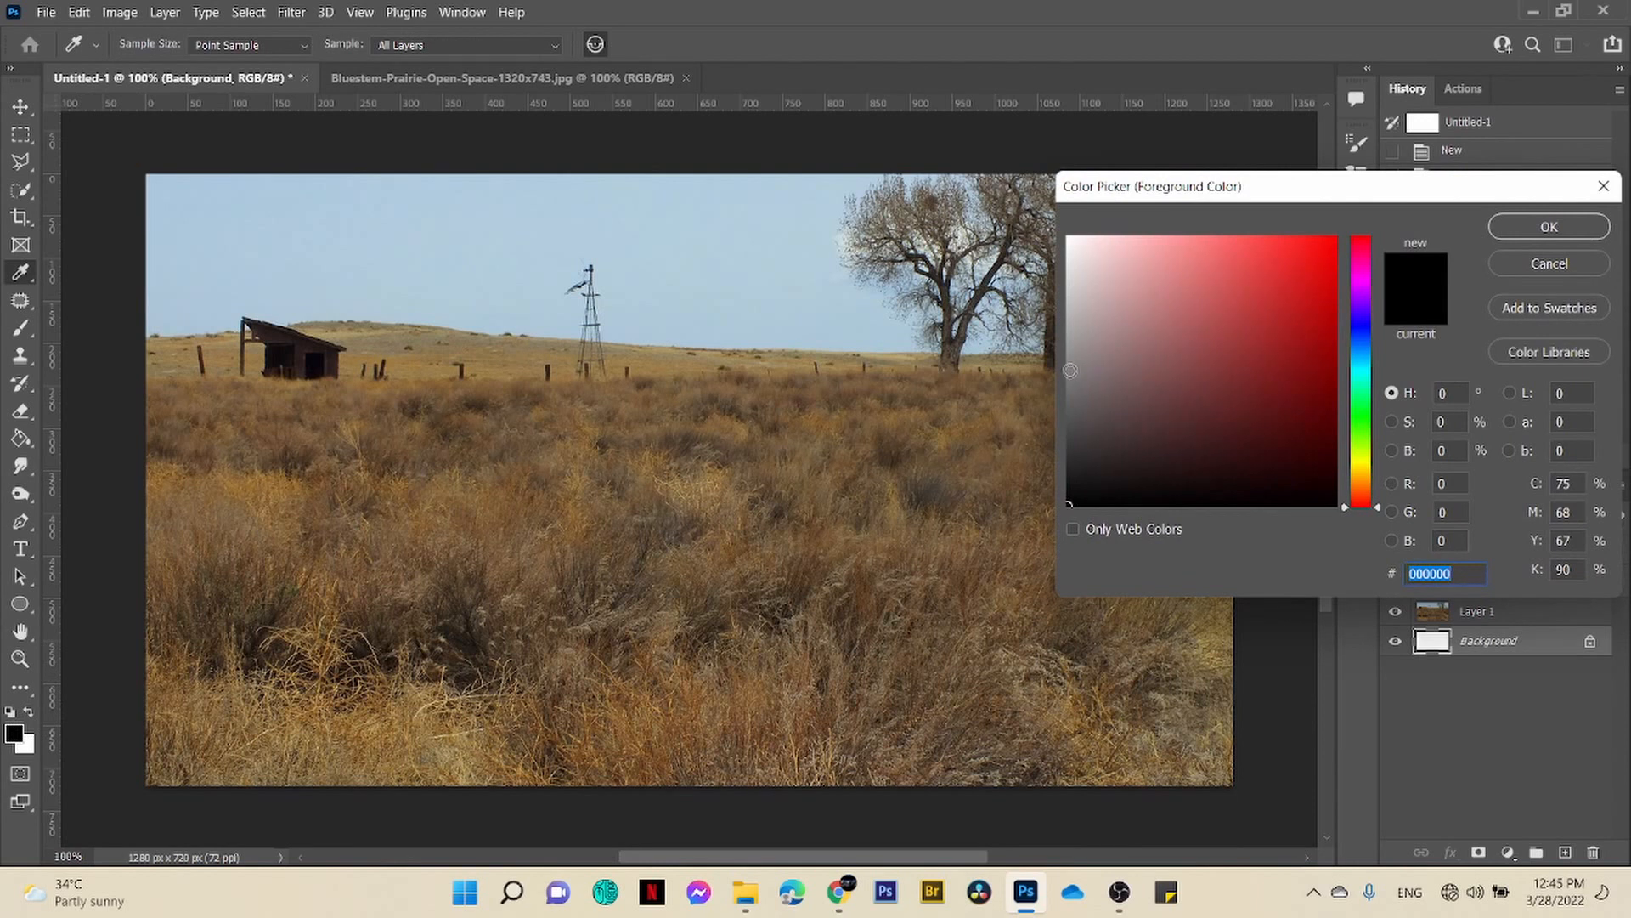
pyautogui.click(1070, 371)
pyautogui.click(1070, 379)
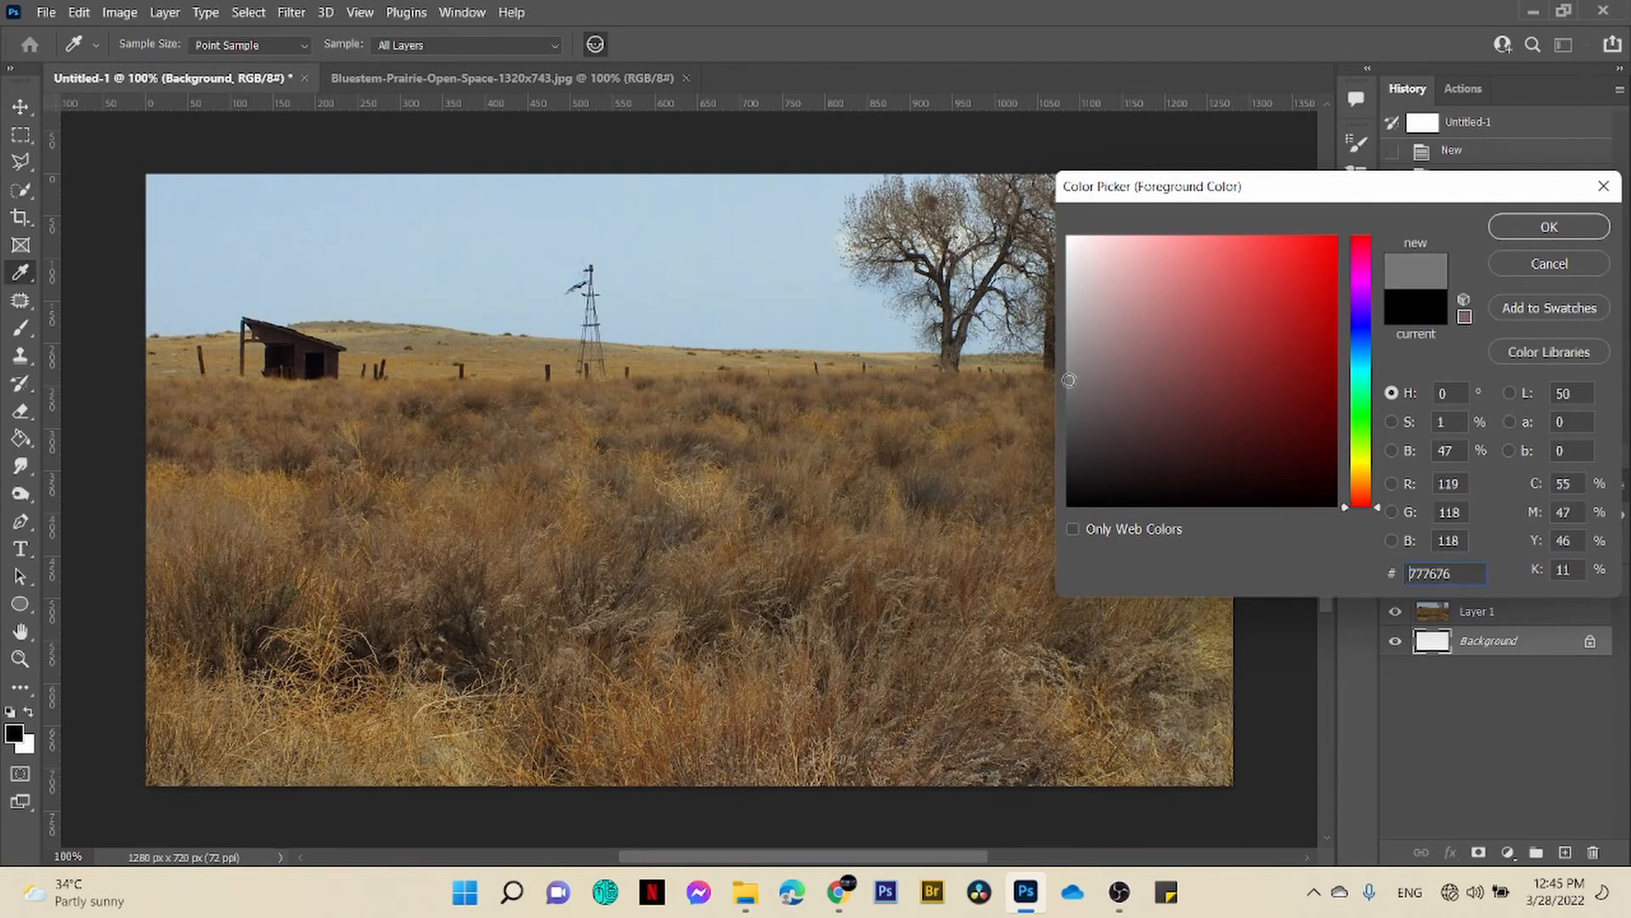
pyautogui.click(1070, 366)
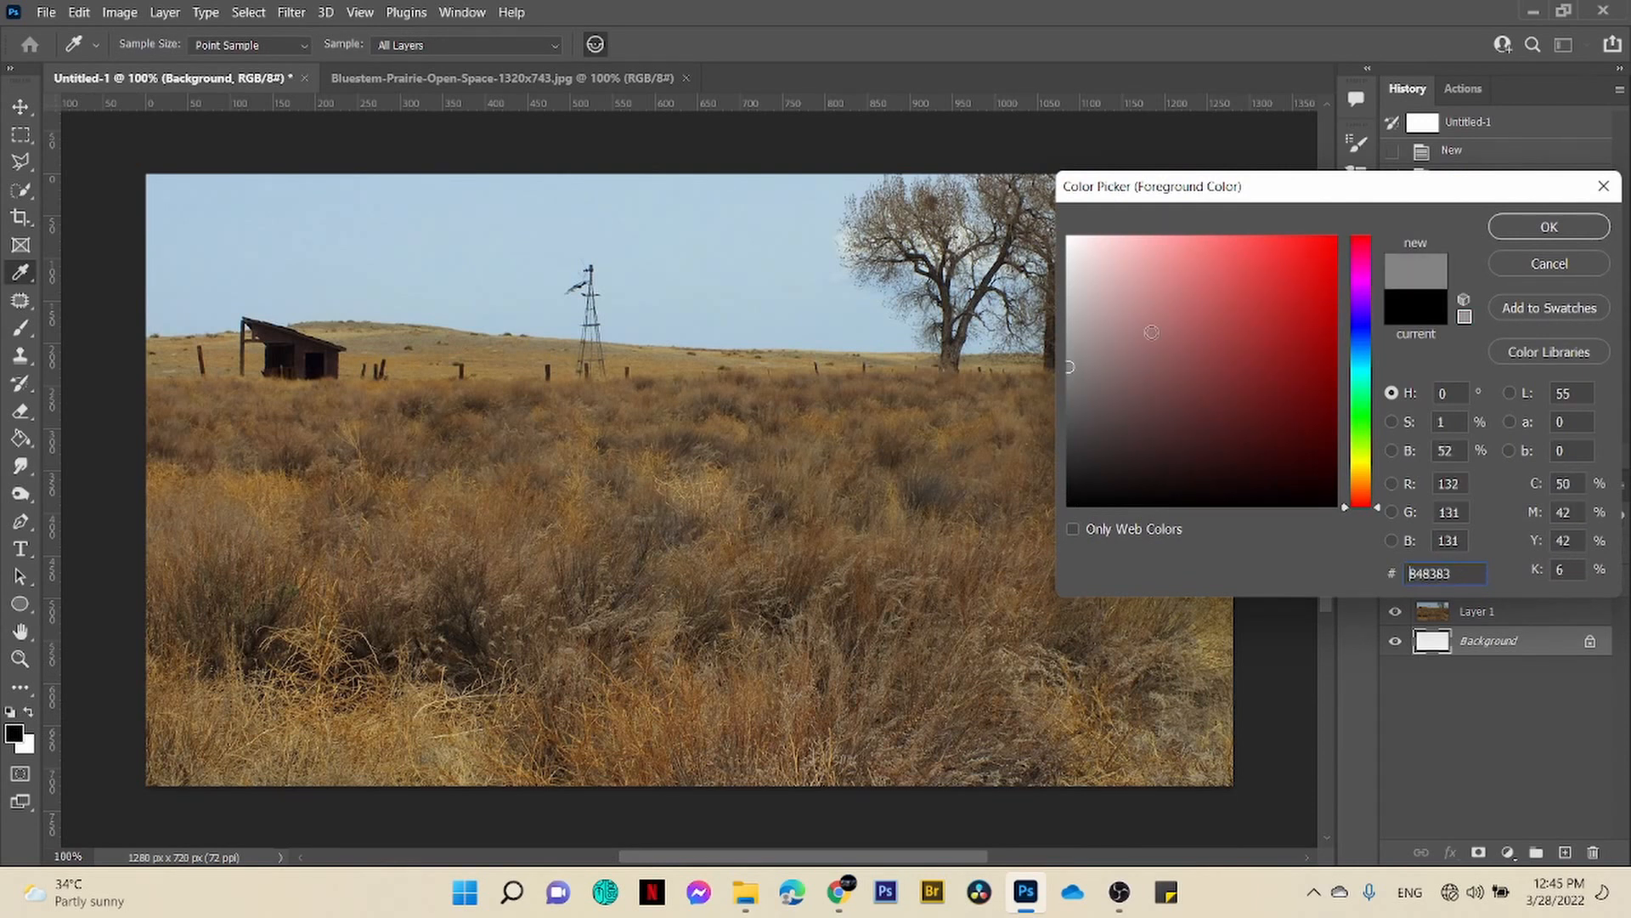
pyautogui.click(1516, 226)
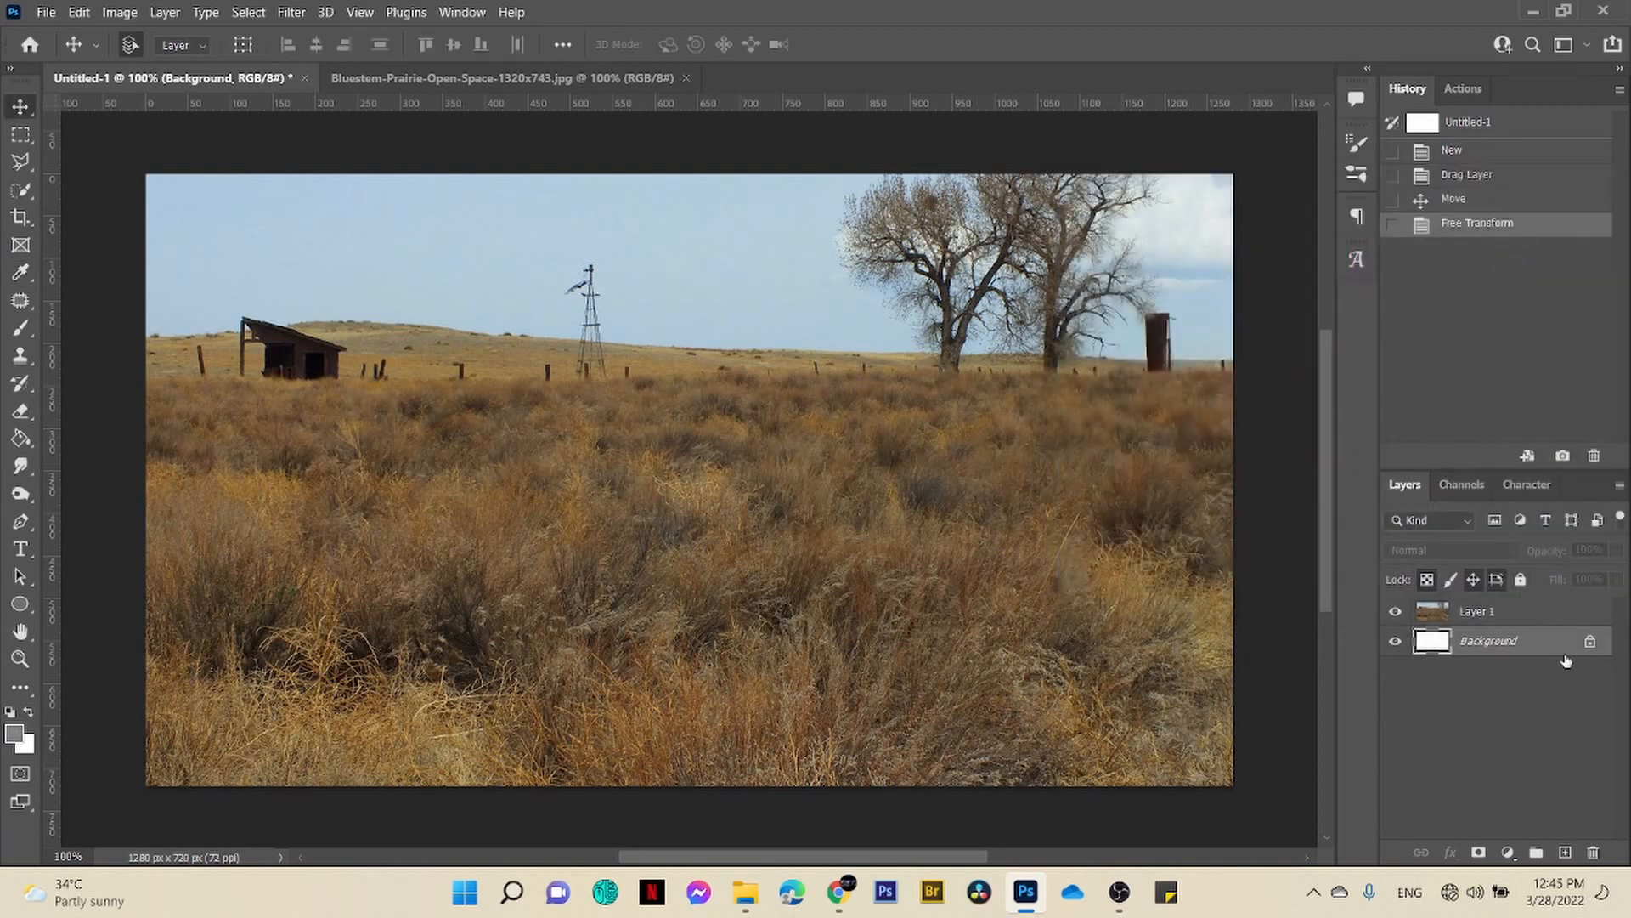
pyautogui.click(20, 438)
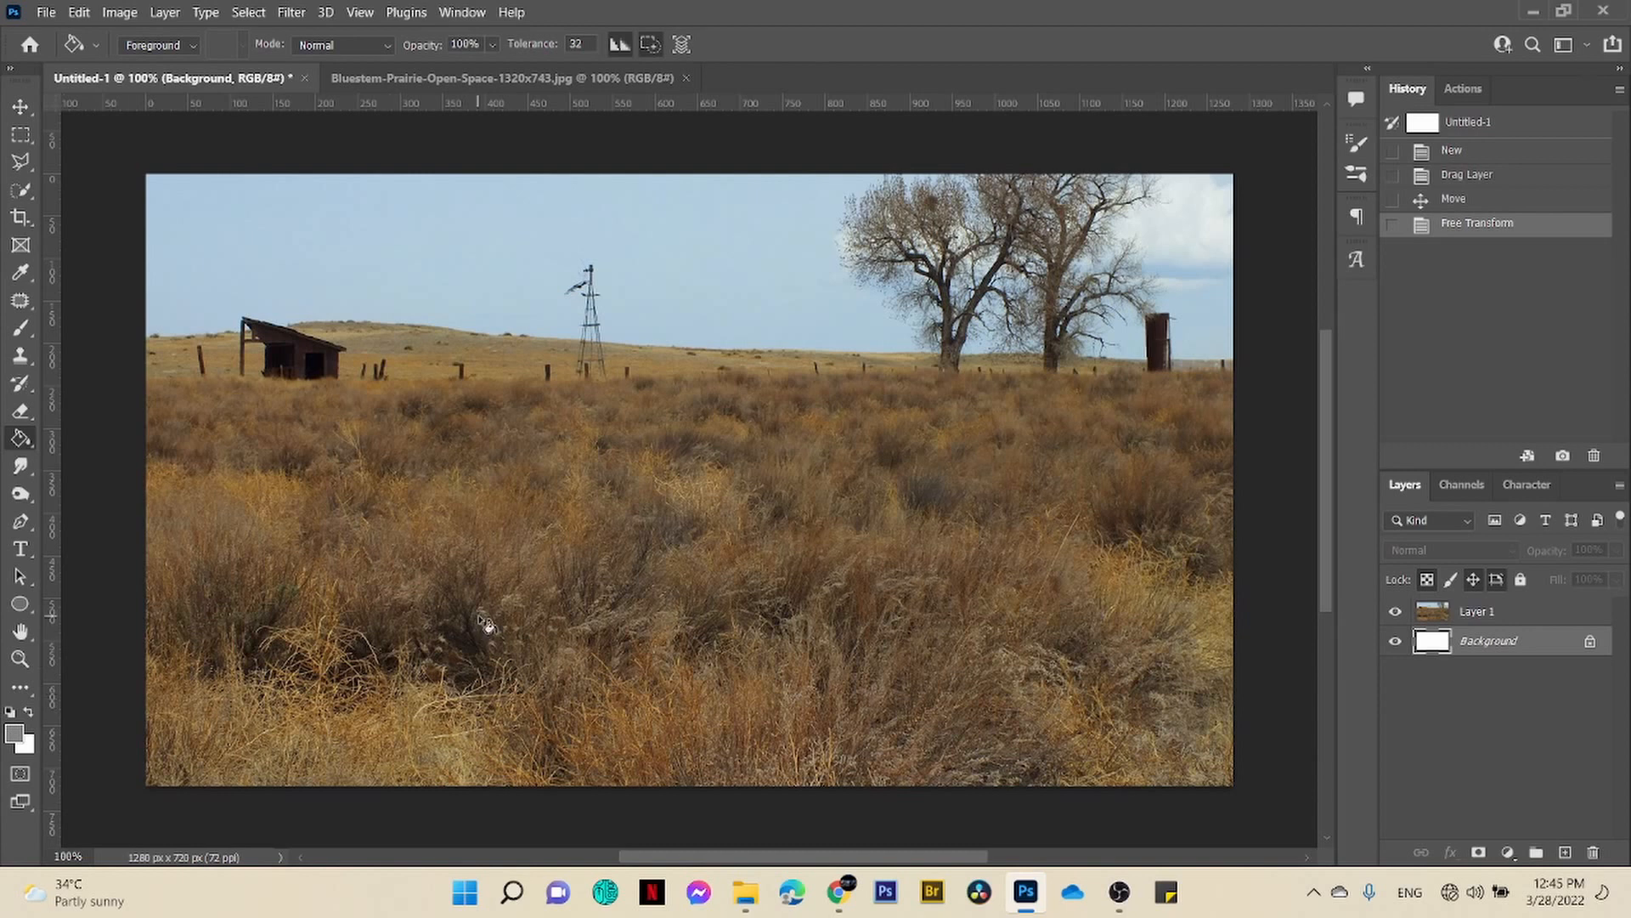
pyautogui.click(577, 578)
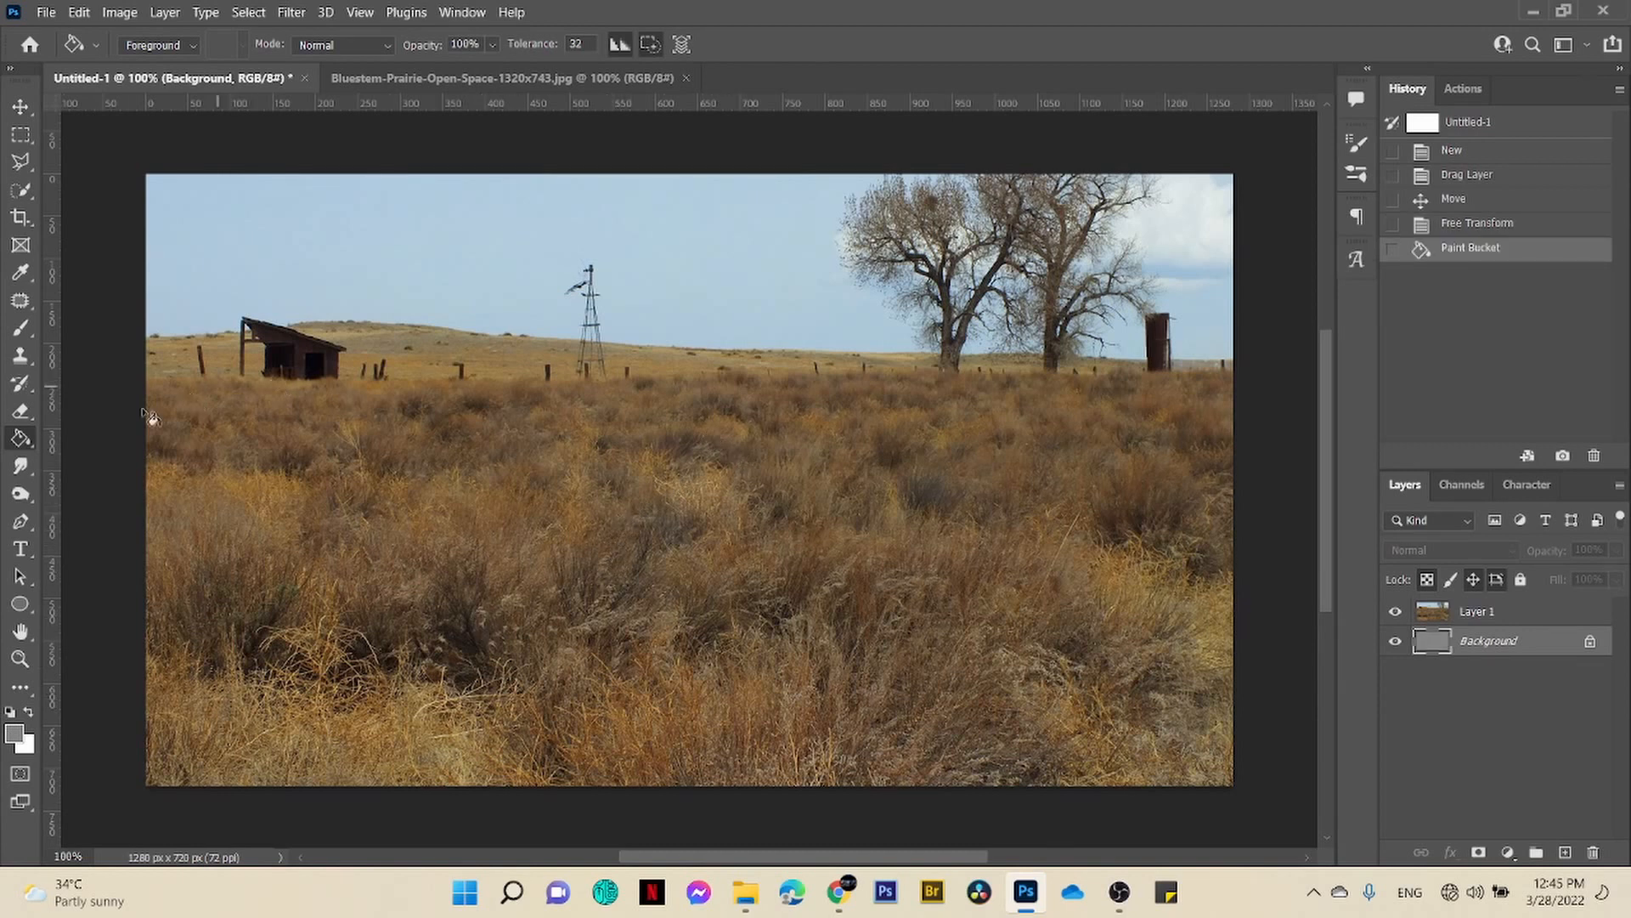
pyautogui.rightClick(20, 438)
pyautogui.click(92, 437)
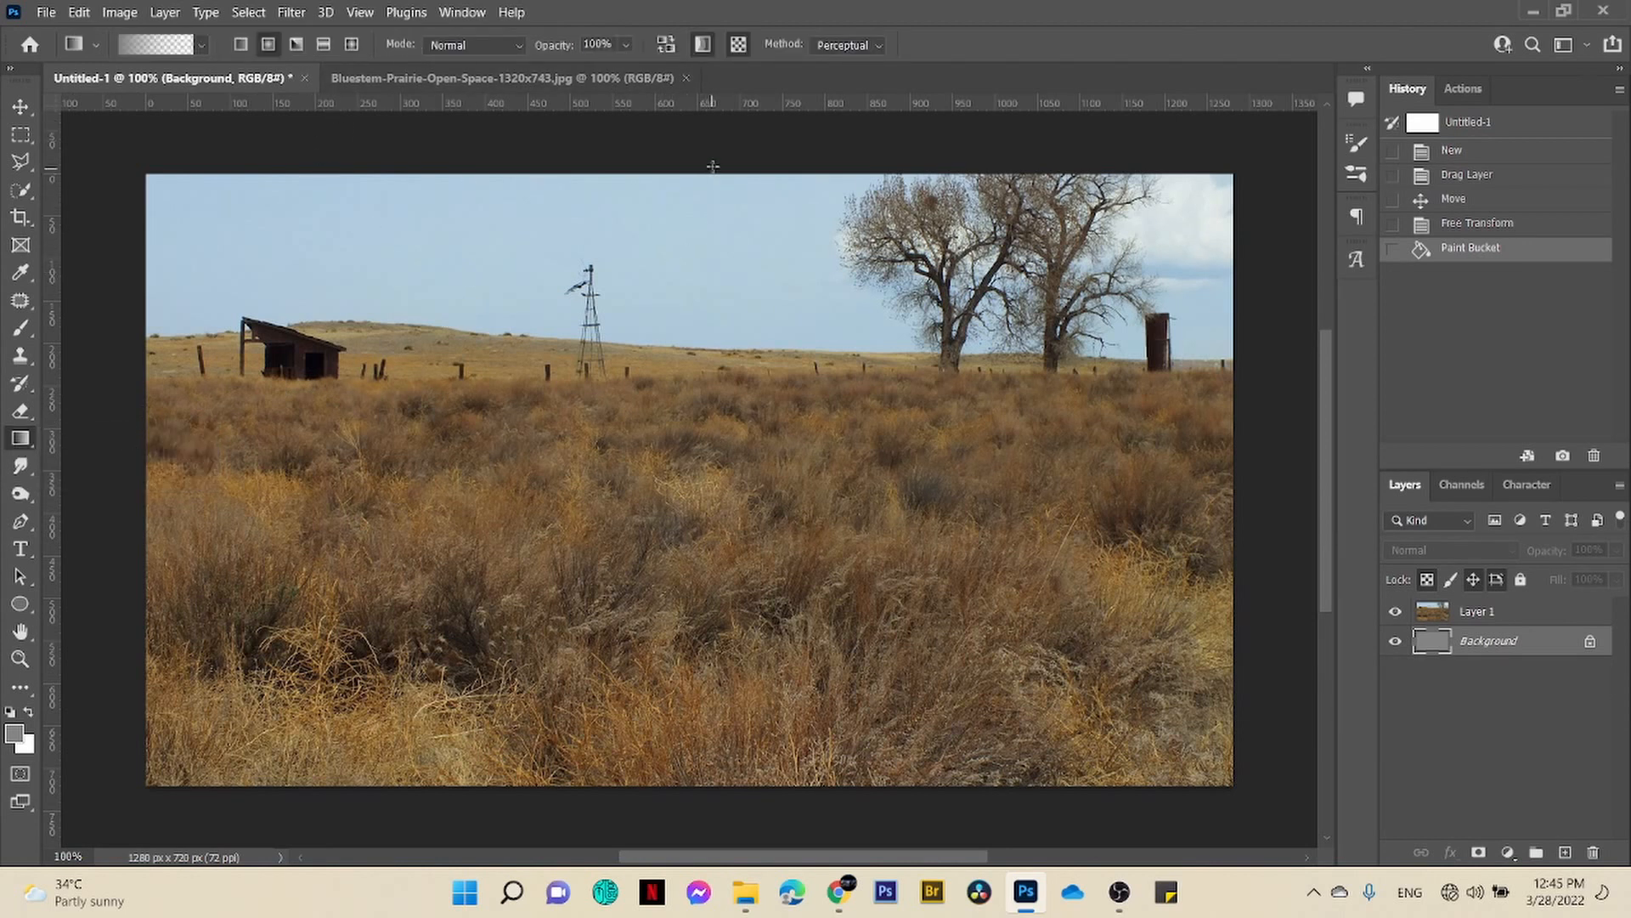
pyautogui.moveTo(713, 166); pyautogui.dragTo(711, 505)
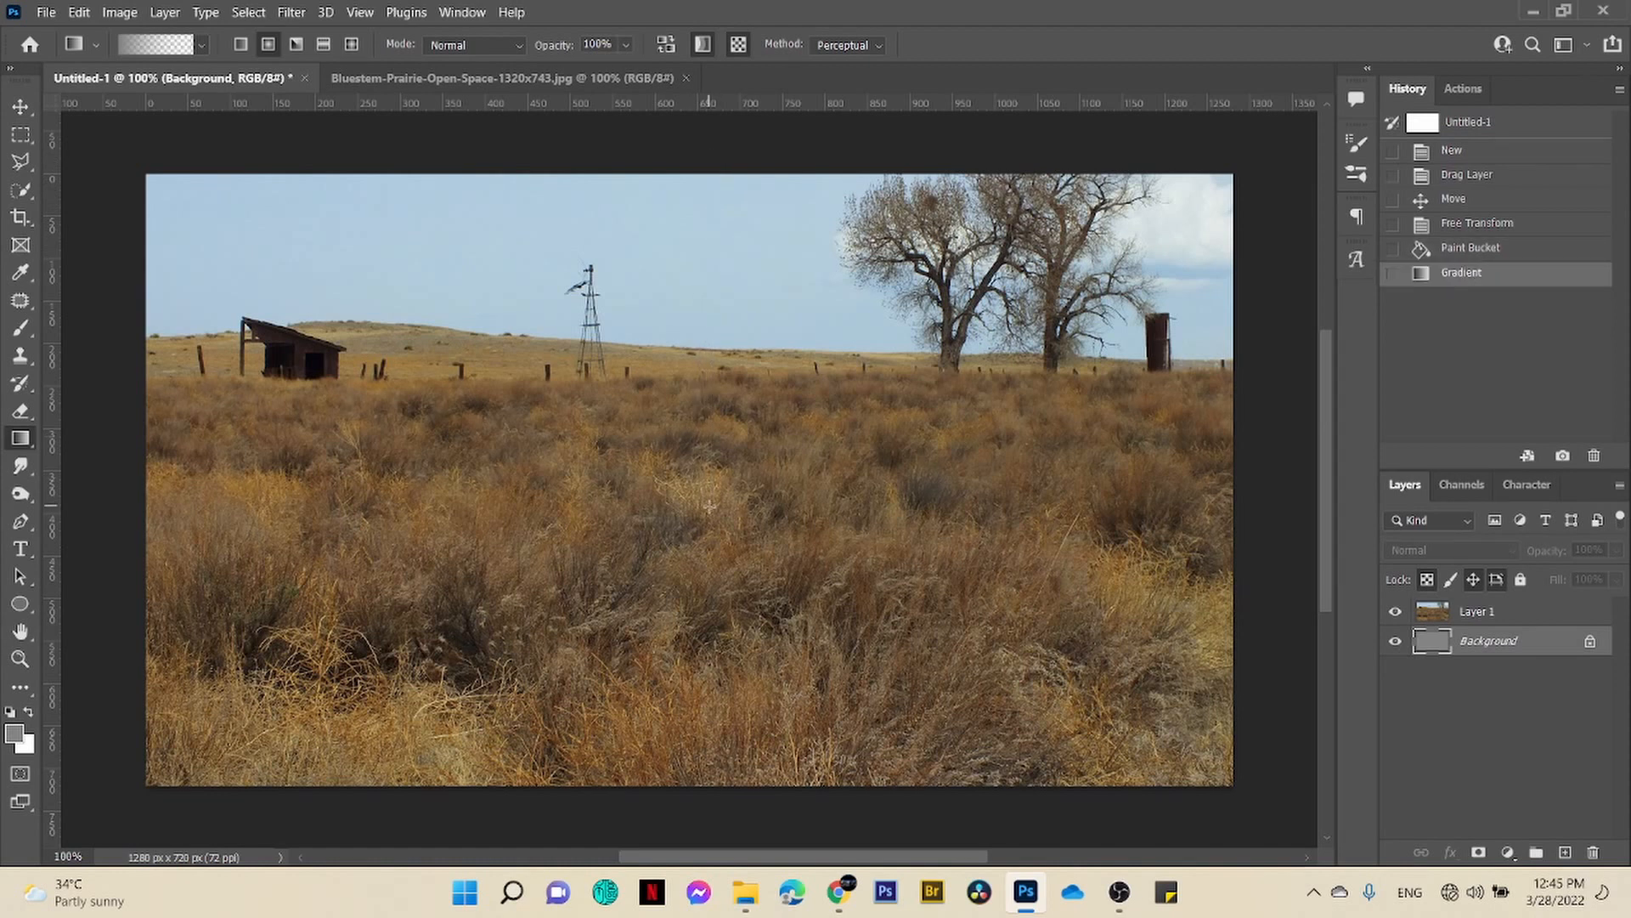
pyautogui.hotkey('ctrl', 'z')
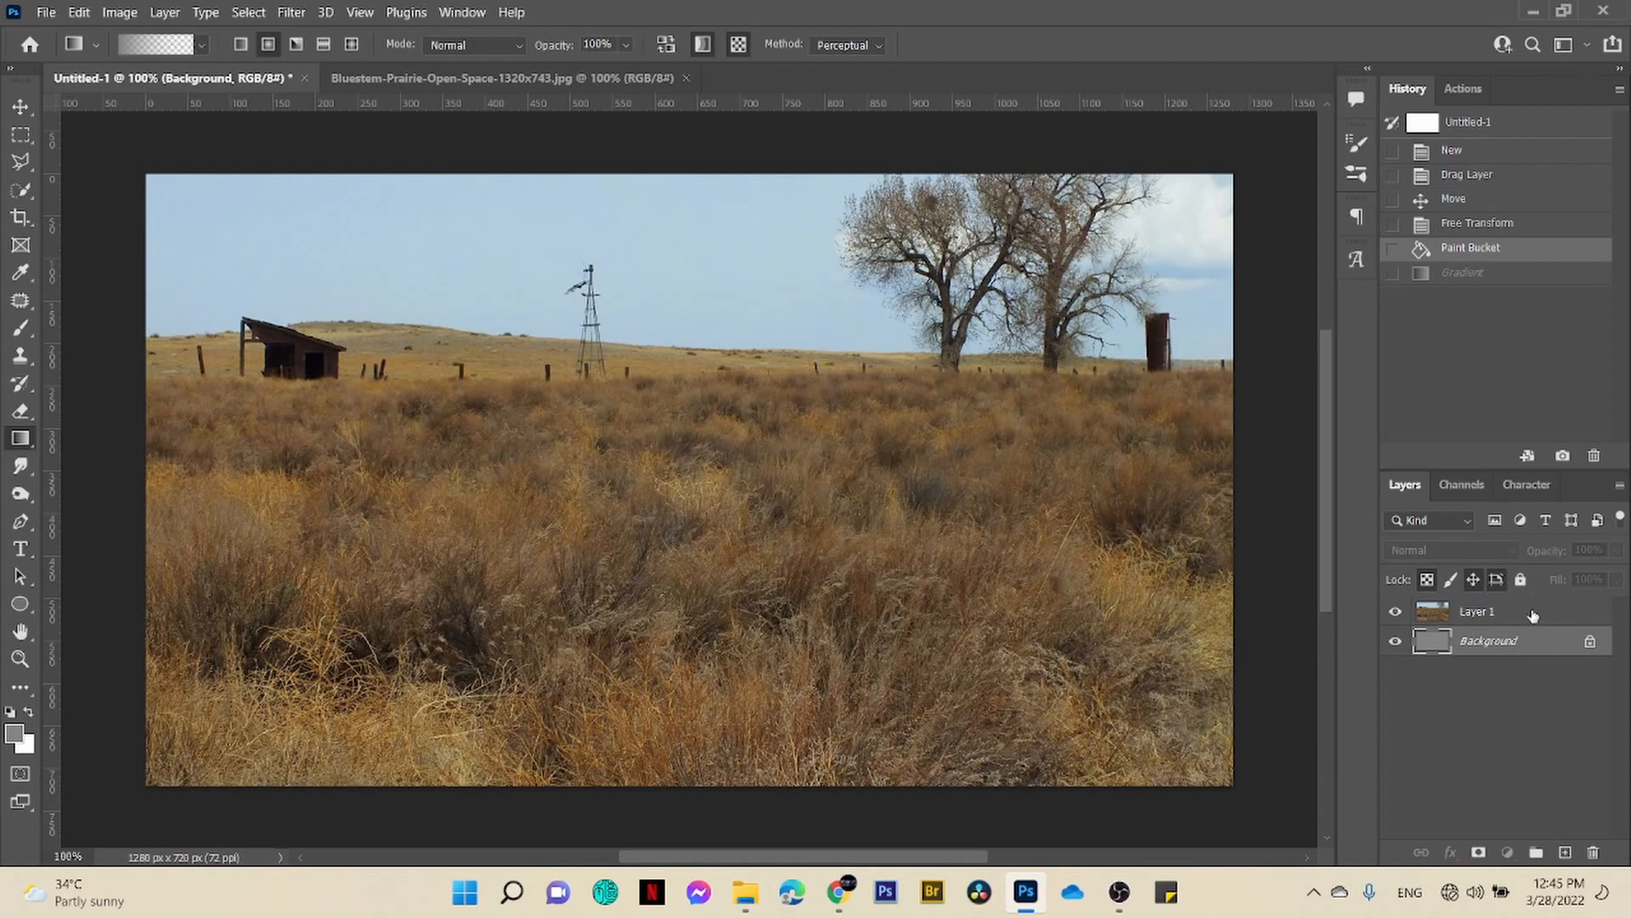
pyautogui.click(1529, 613)
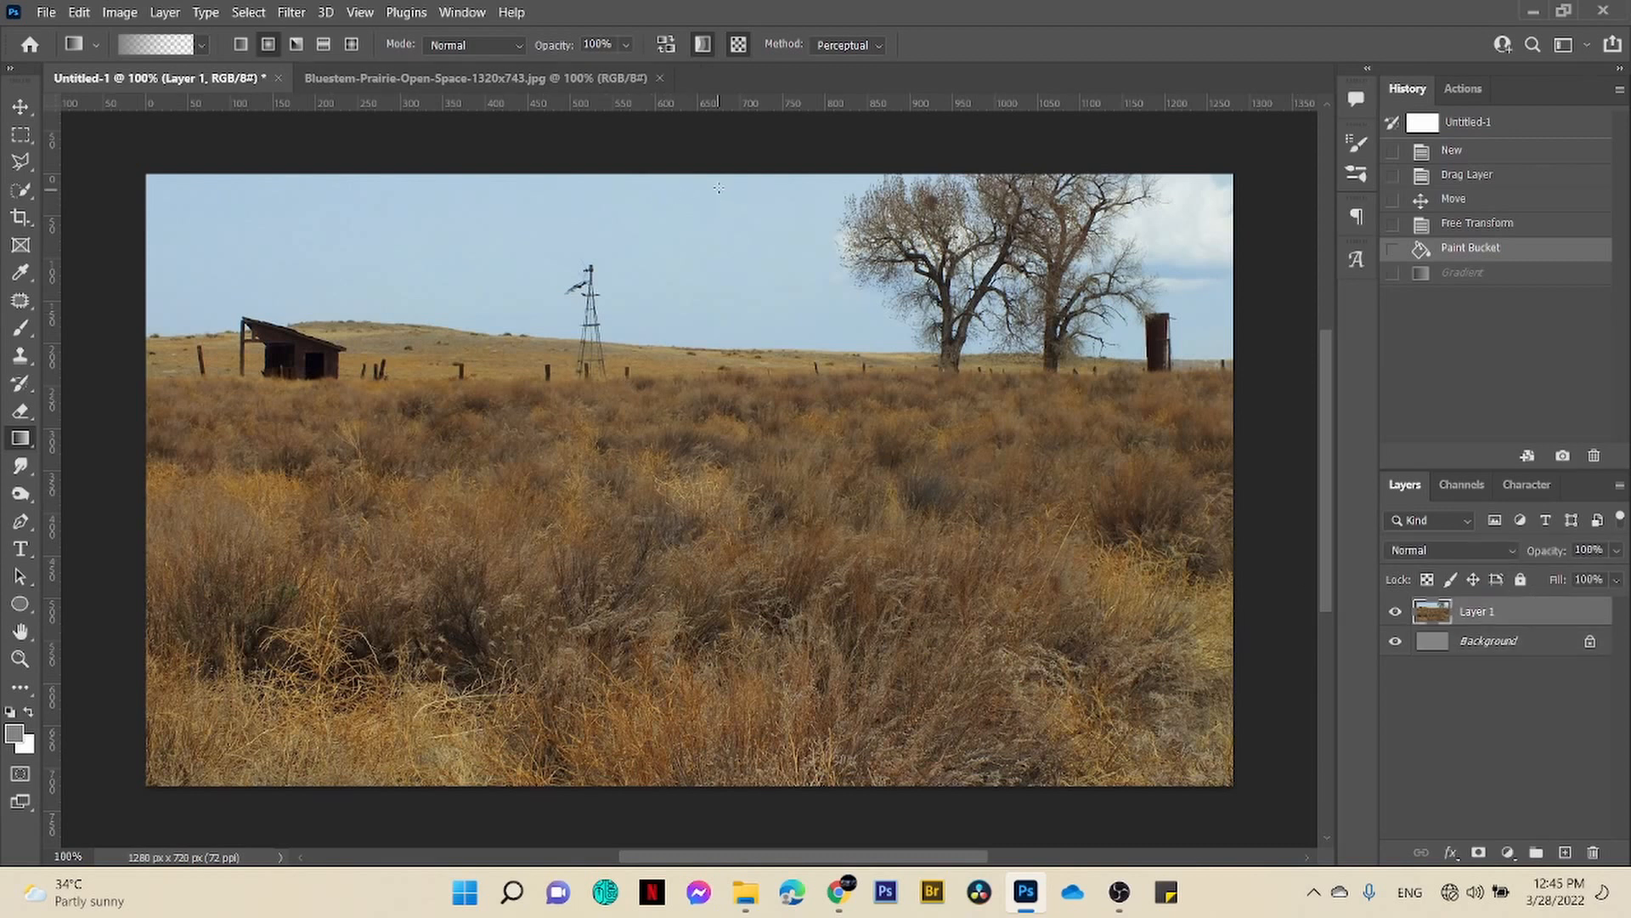
pyautogui.moveTo(718, 166); pyautogui.dragTo(724, 456)
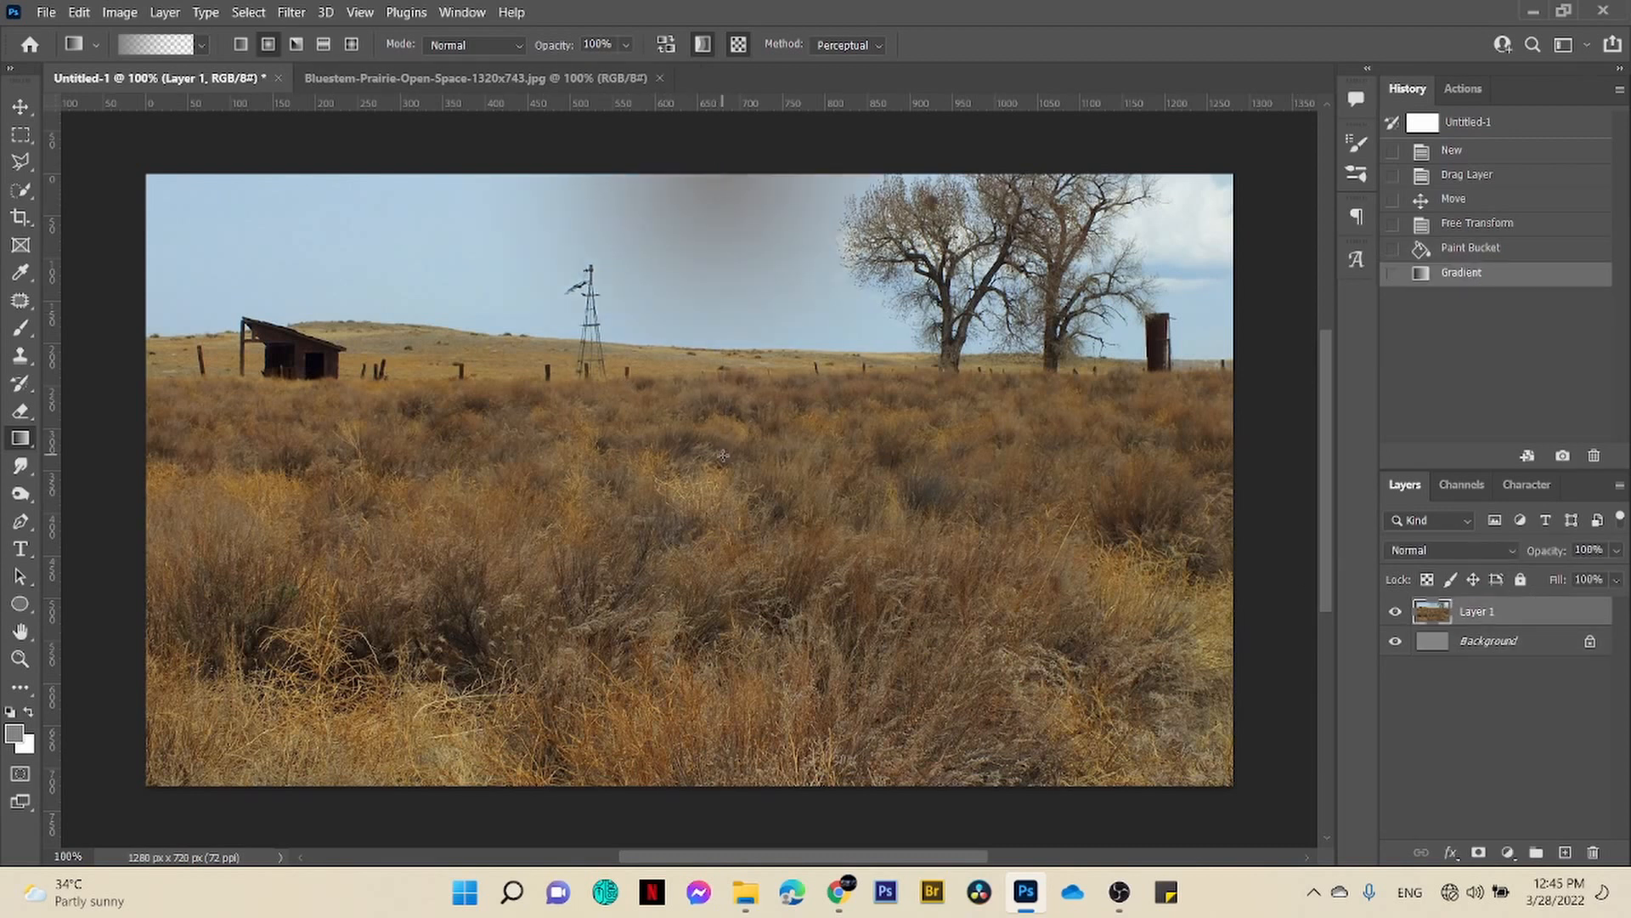
pyautogui.hotkey('ctrl', 'z')
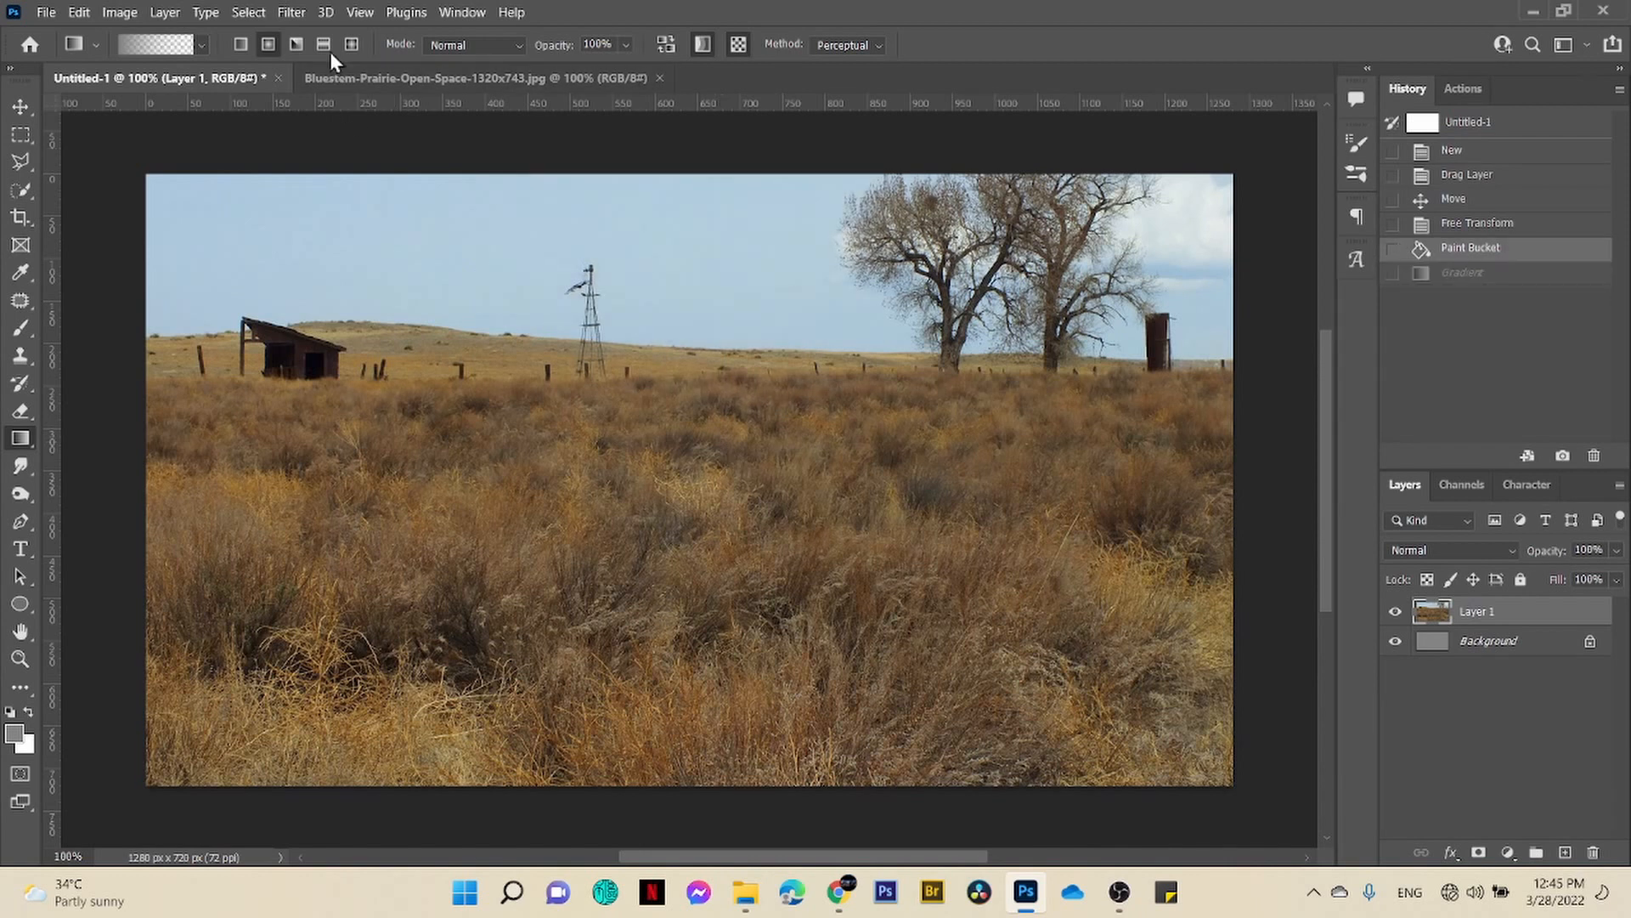
# - Add a layer mask to Layer 1 and fade its sky into the grey background with repeated vertical black-to-transparent reflected gradients reaching below the horizon
pyautogui.click(200, 42)
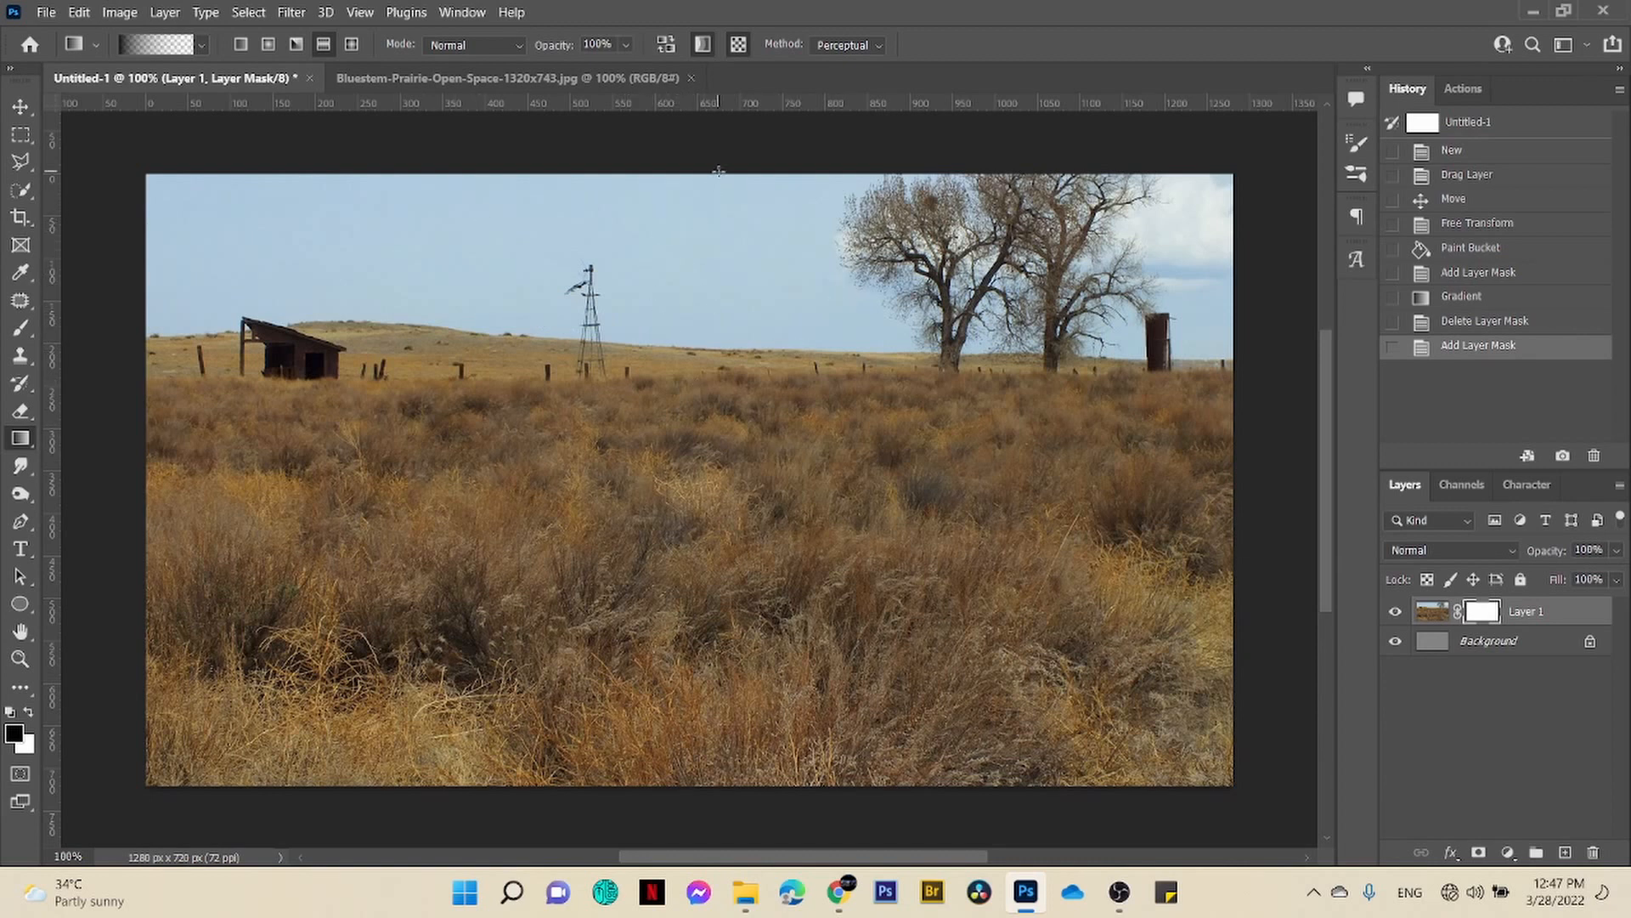
pyautogui.moveTo(719, 171); pyautogui.dragTo(717, 384)
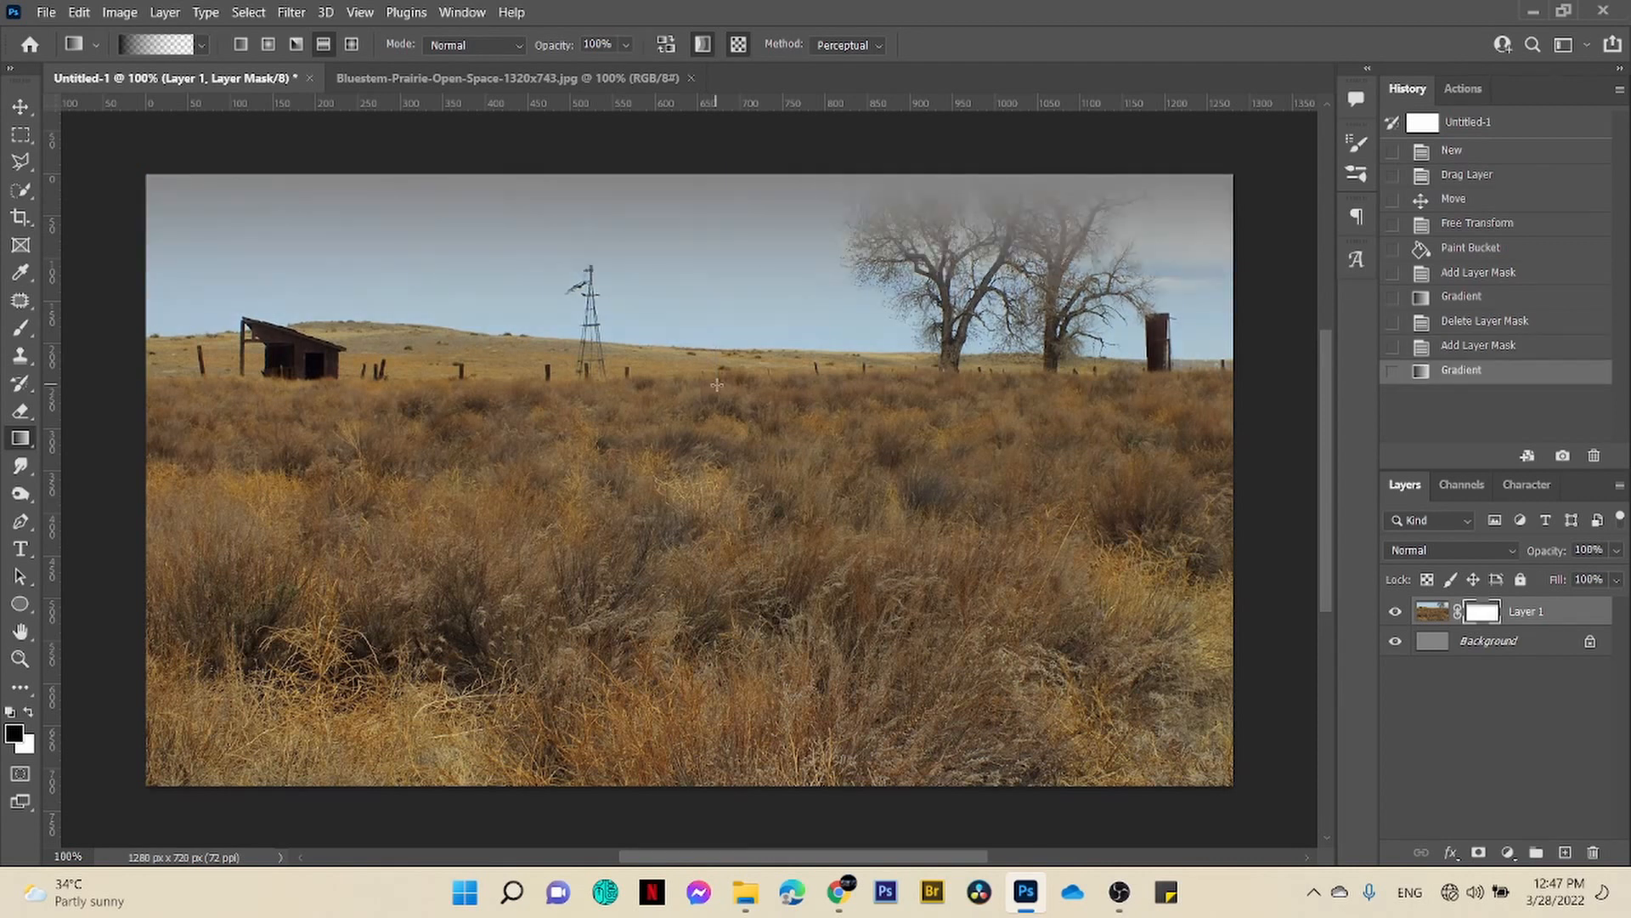
pyautogui.moveTo(692, 172); pyautogui.dragTo(695, 476)
pyautogui.moveTo(721, 193); pyautogui.dragTo(736, 501)
pyautogui.moveTo(722, 209); pyautogui.dragTo(729, 489)
pyautogui.moveTo(727, 254); pyautogui.dragTo(716, 523)
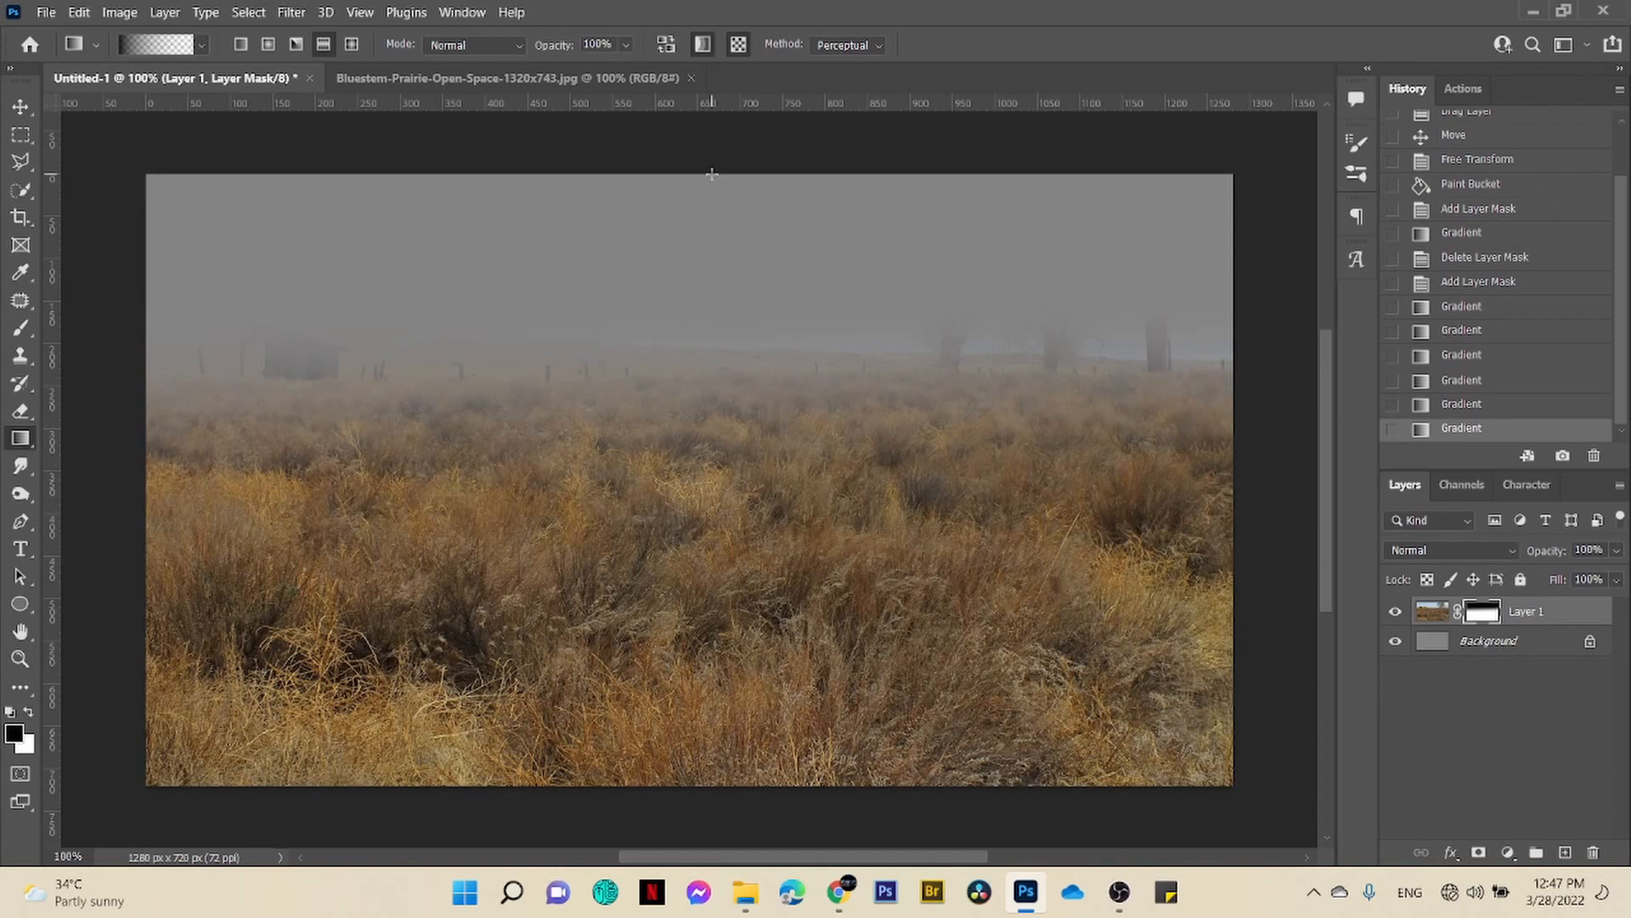
pyautogui.moveTo(711, 170); pyautogui.dragTo(719, 522)
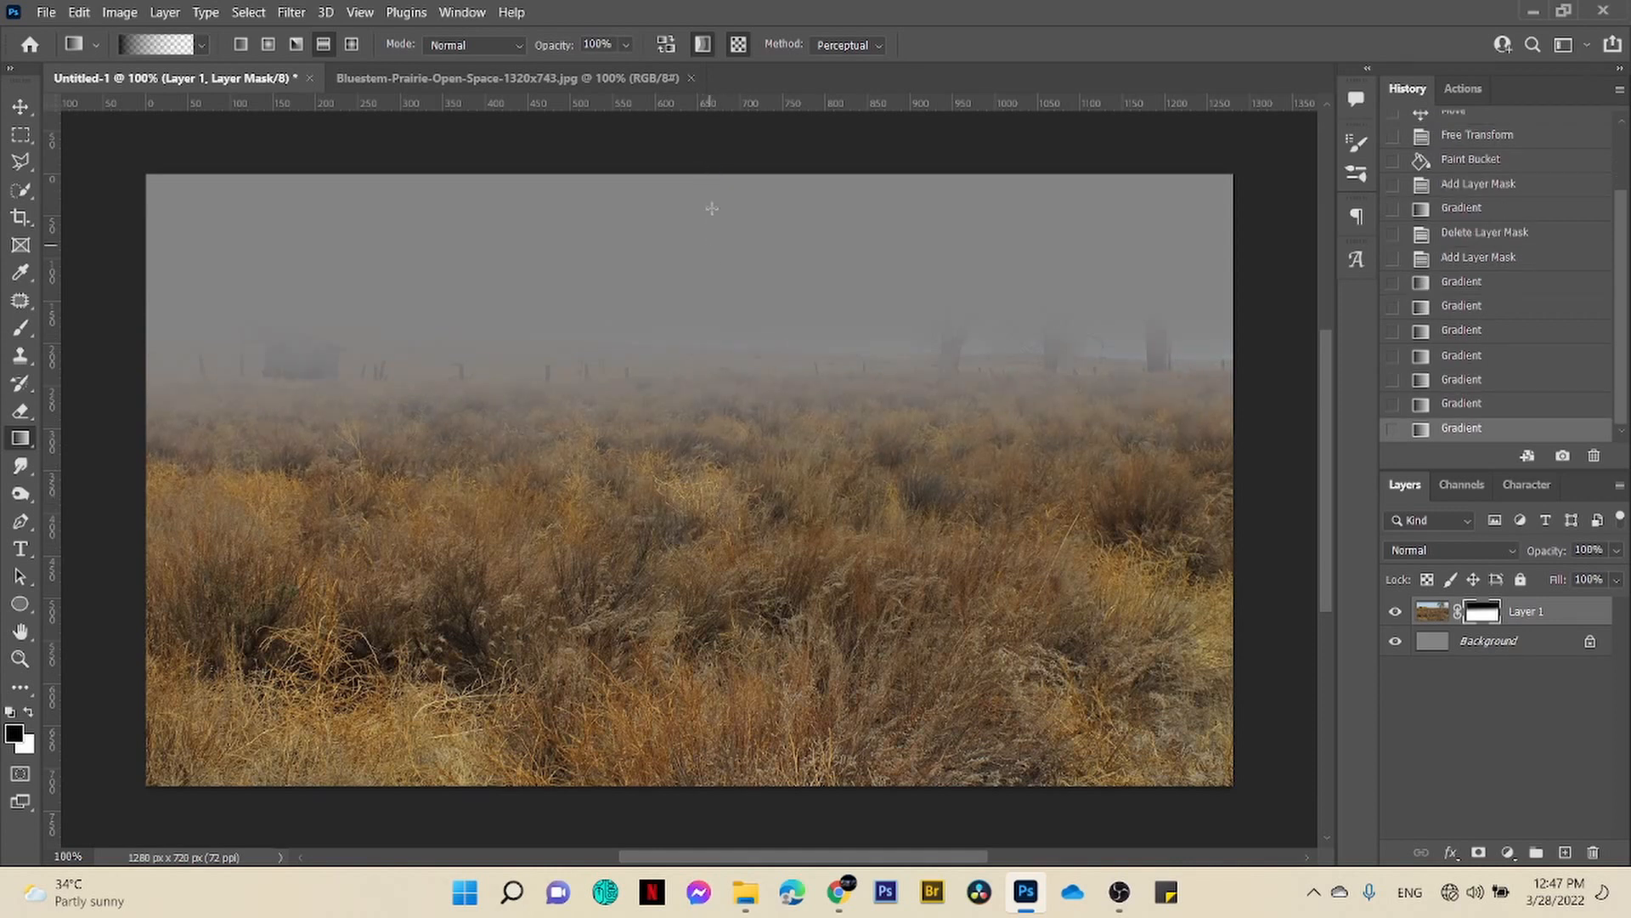
pyautogui.moveTo(708, 174); pyautogui.dragTo(714, 552)
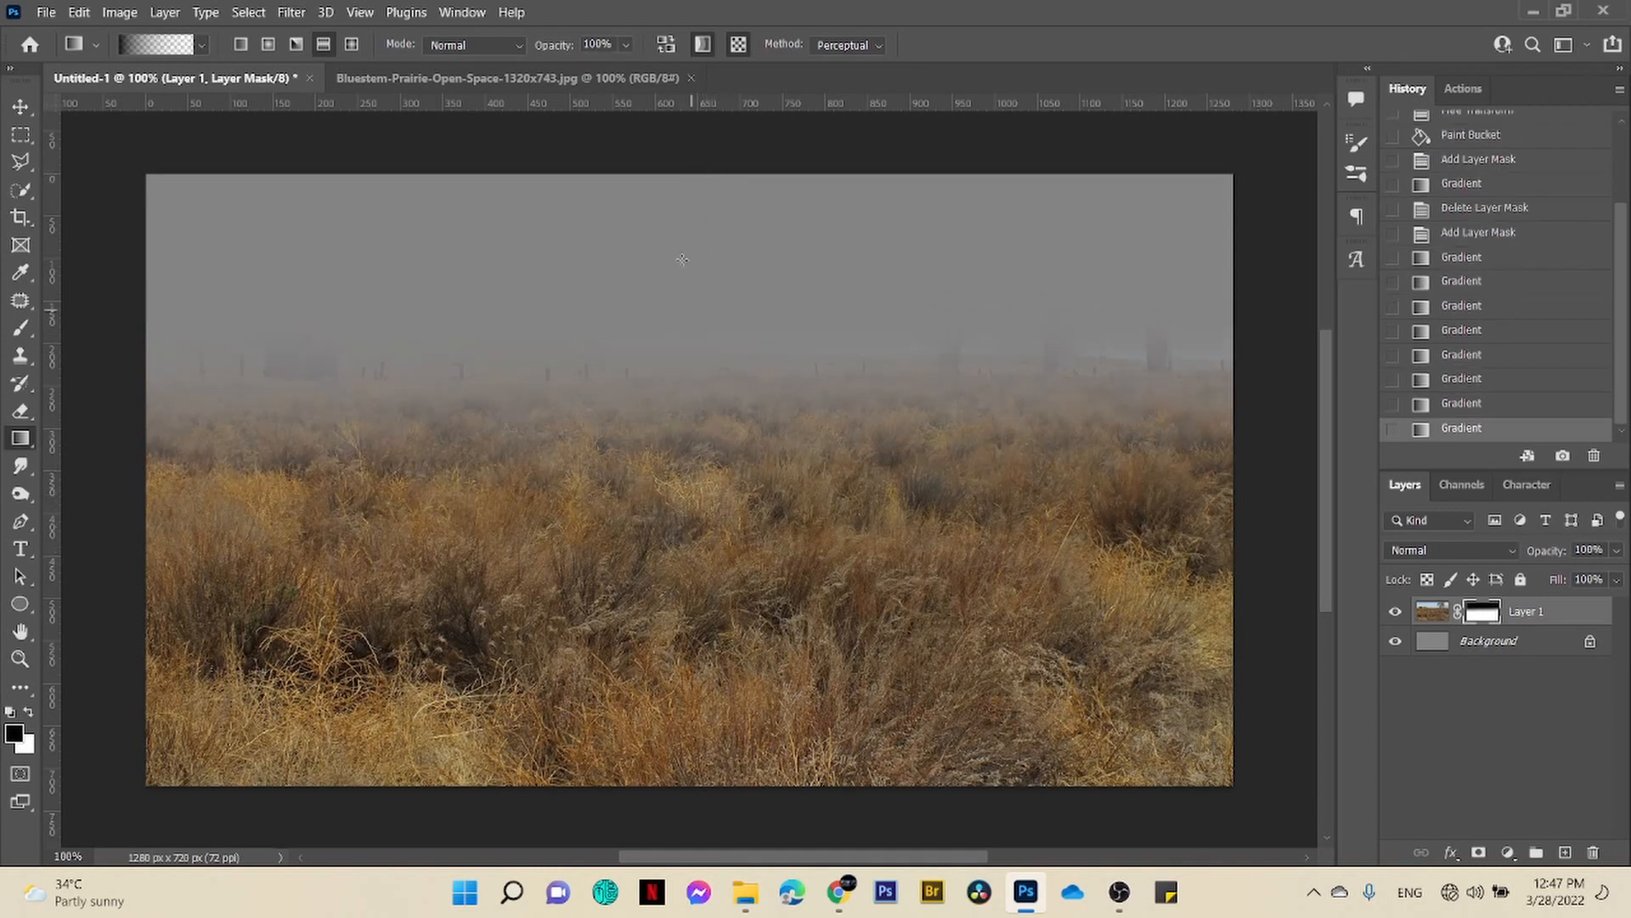
pyautogui.moveTo(687, 170); pyautogui.dragTo(704, 527)
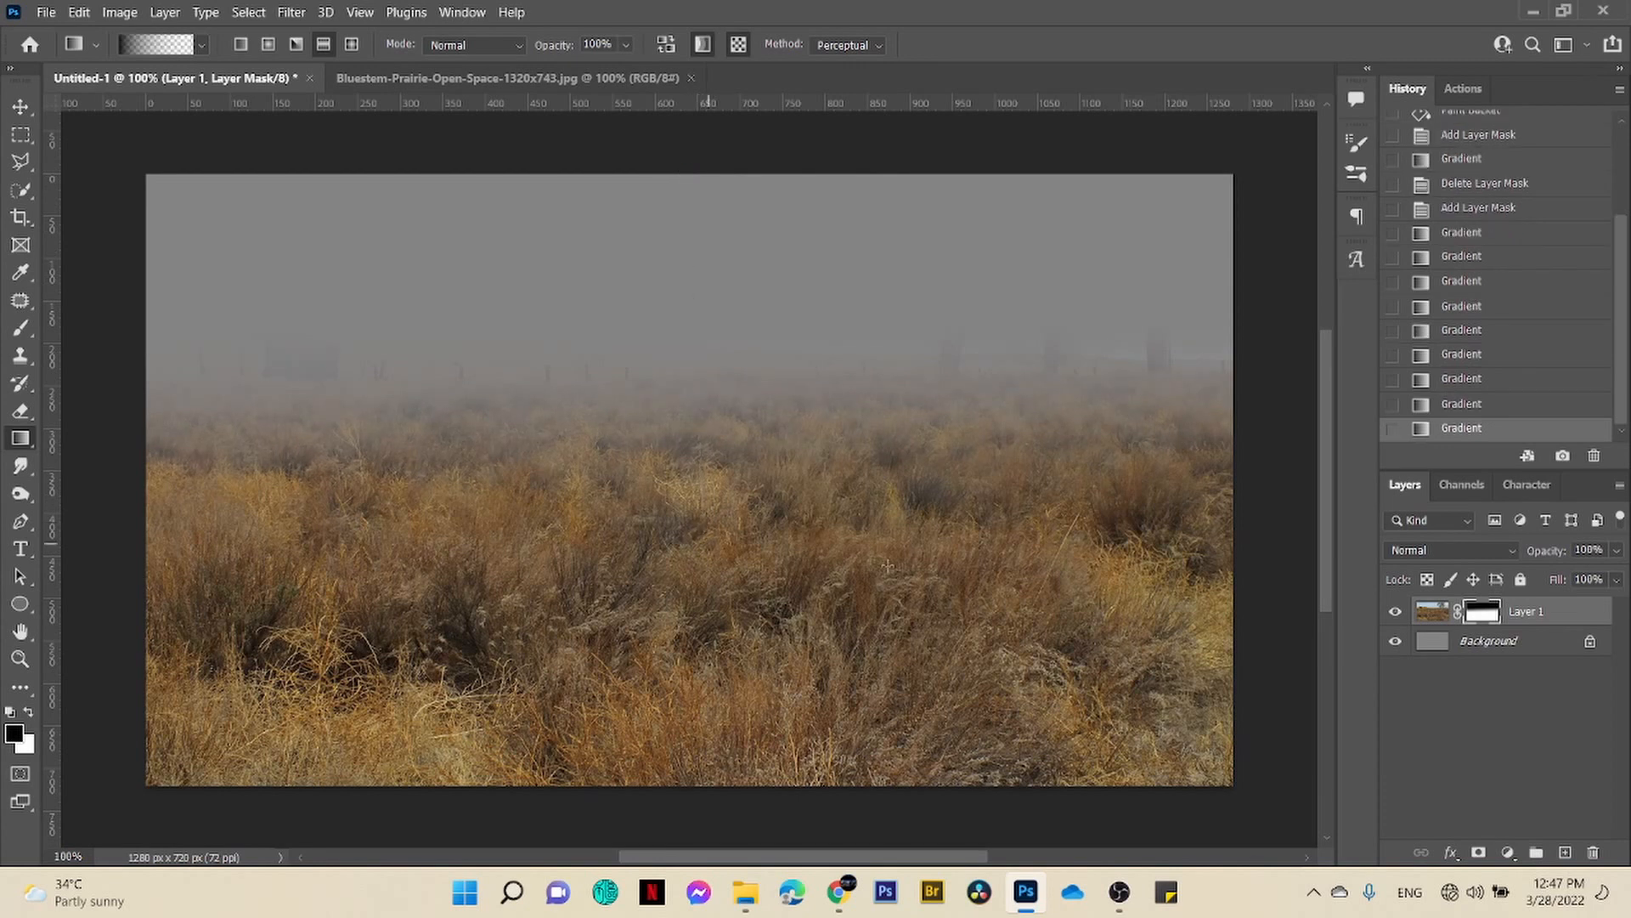
pyautogui.click(1395, 642)
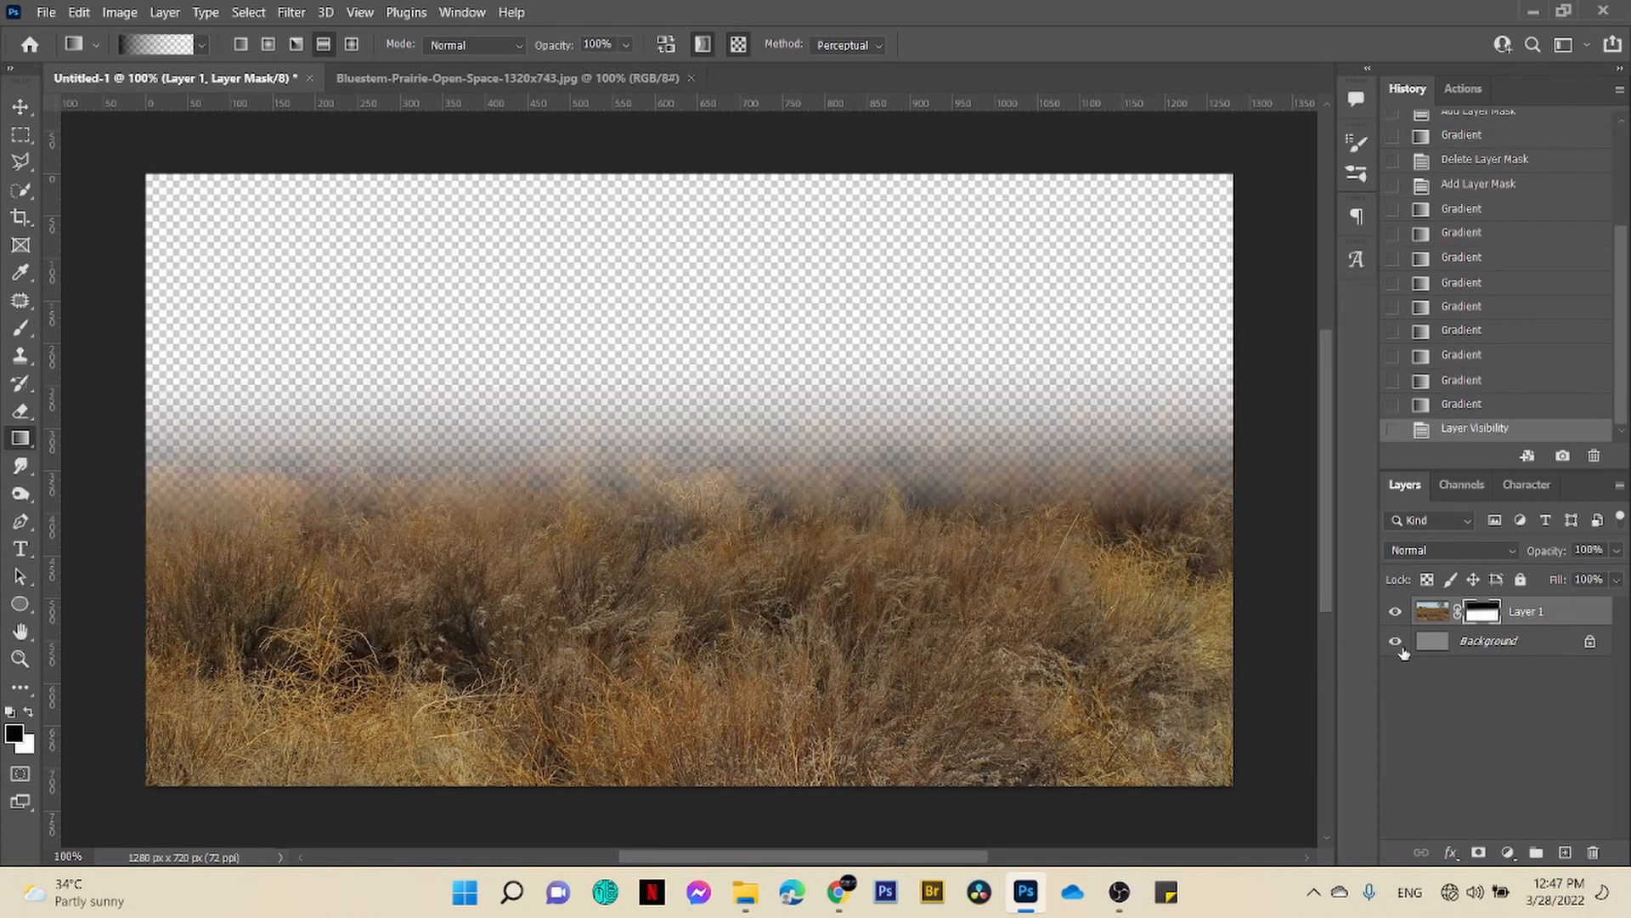
pyautogui.click(1395, 641)
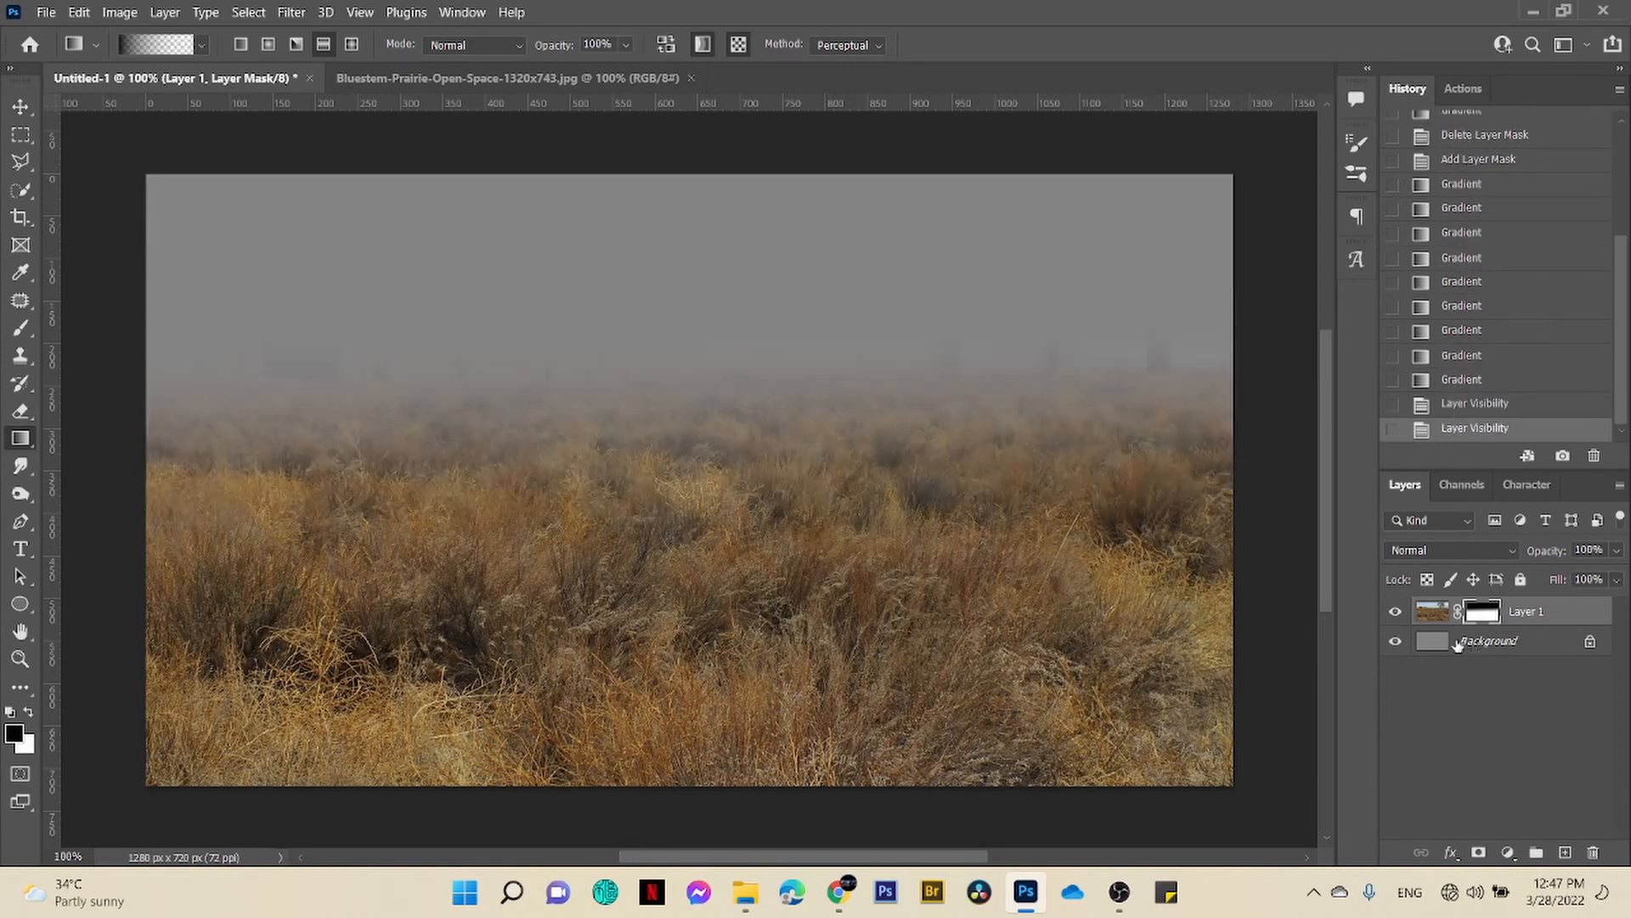
# - Warp the prairie image on Layer 1 so its upper edge and grass horizon sag downward in the middle, and check the fade without the Background
pyautogui.click(1436, 616)
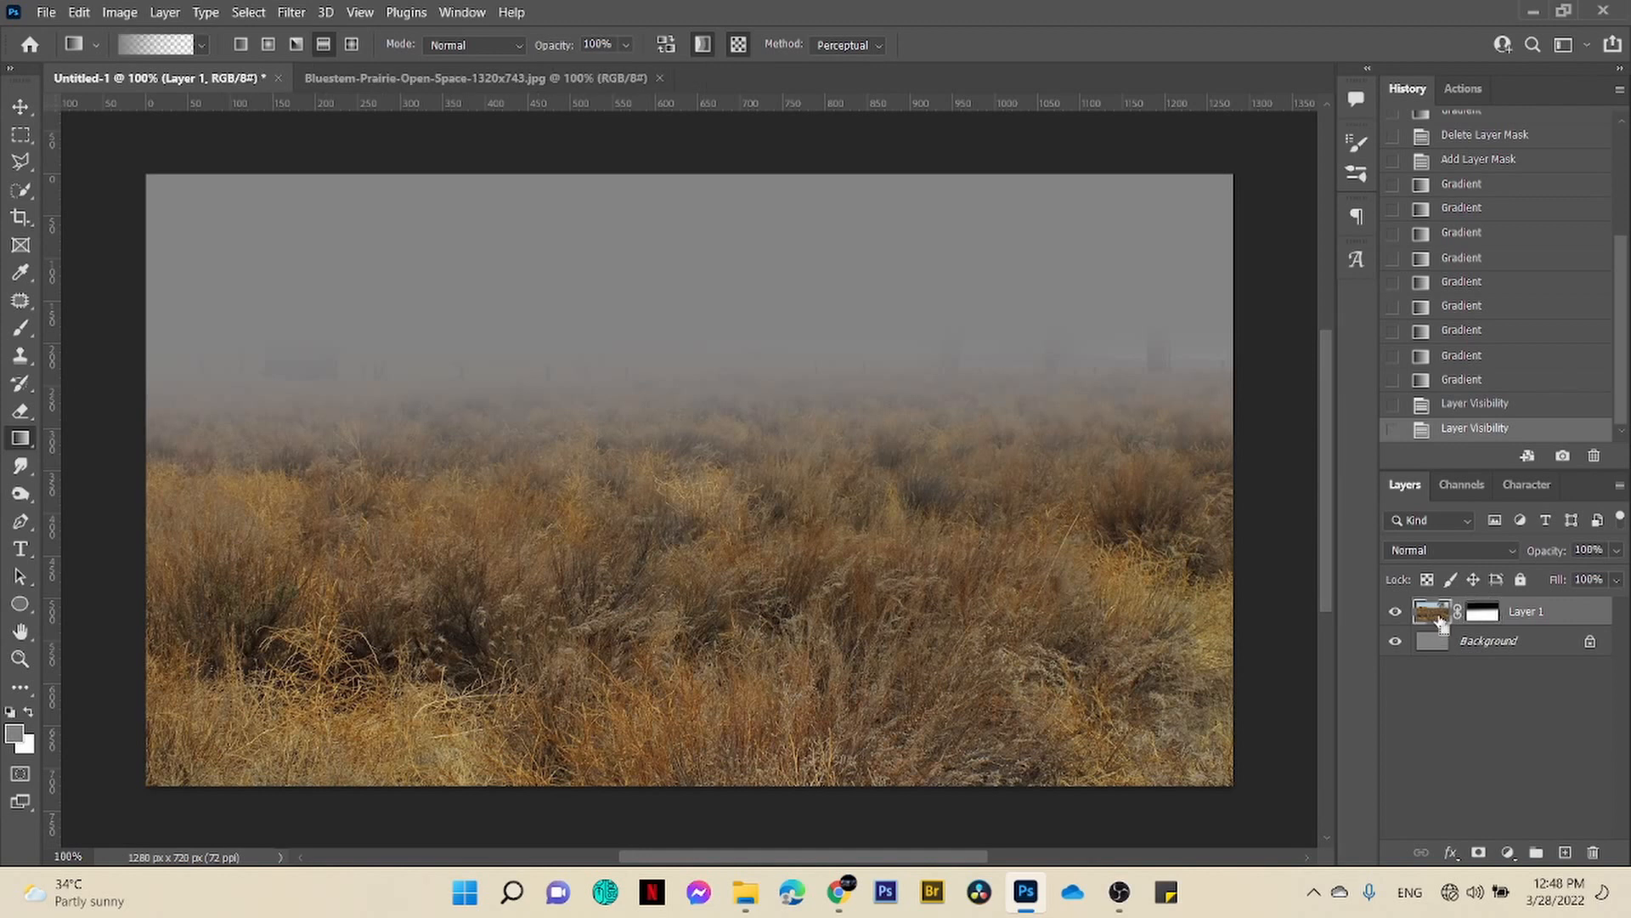
pyautogui.hotkey('ctrl', 't')
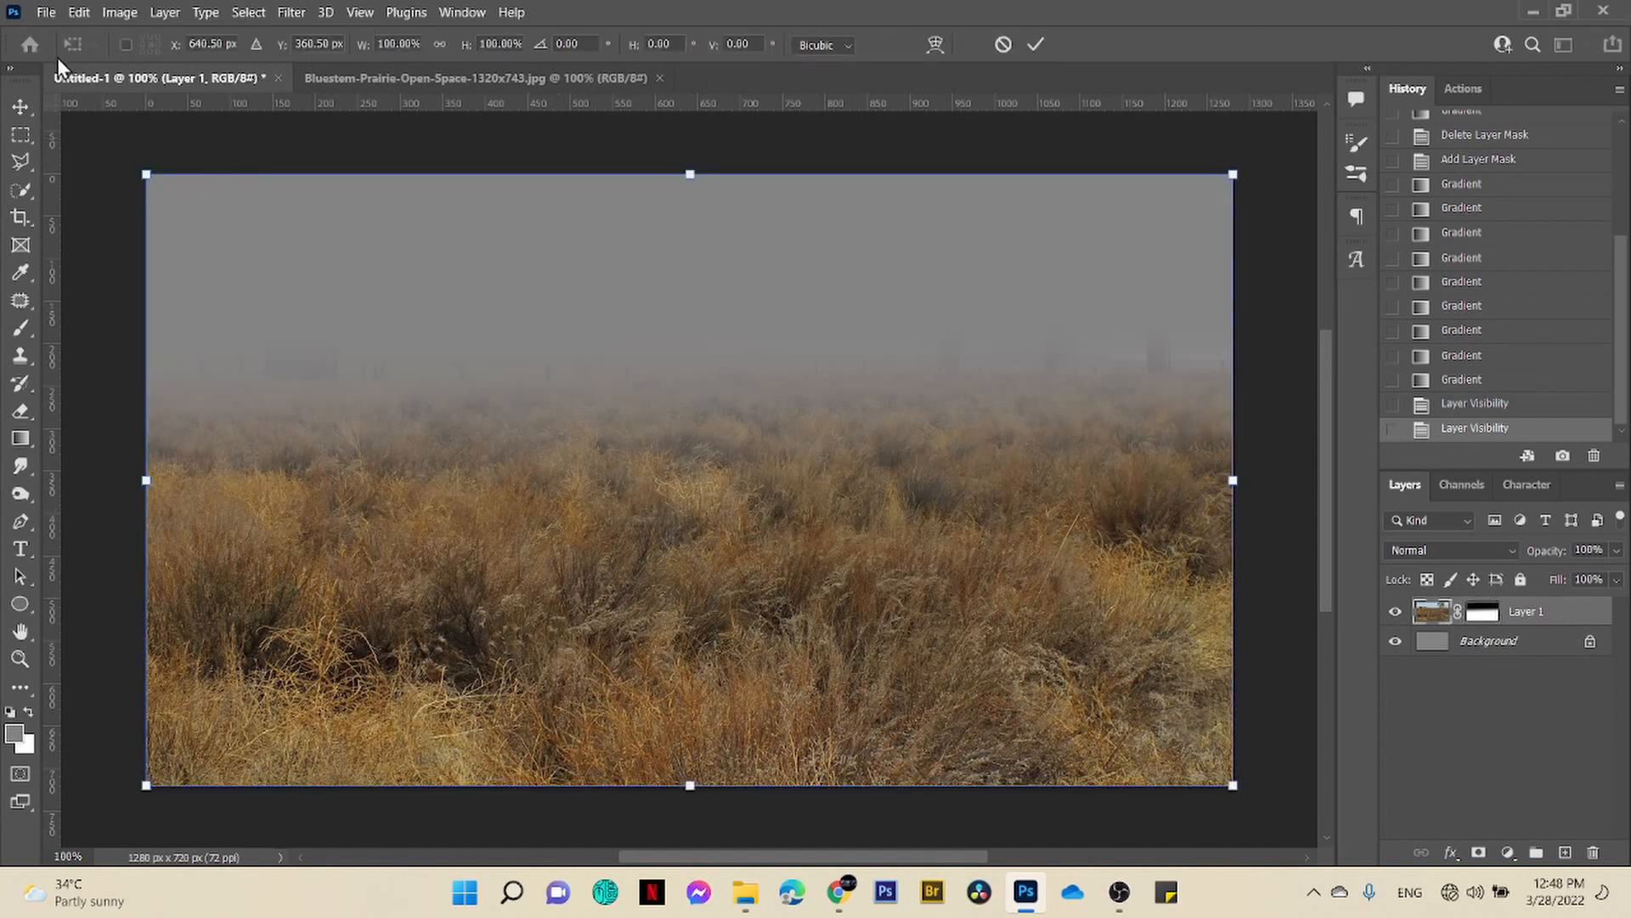
pyautogui.click(75, 13)
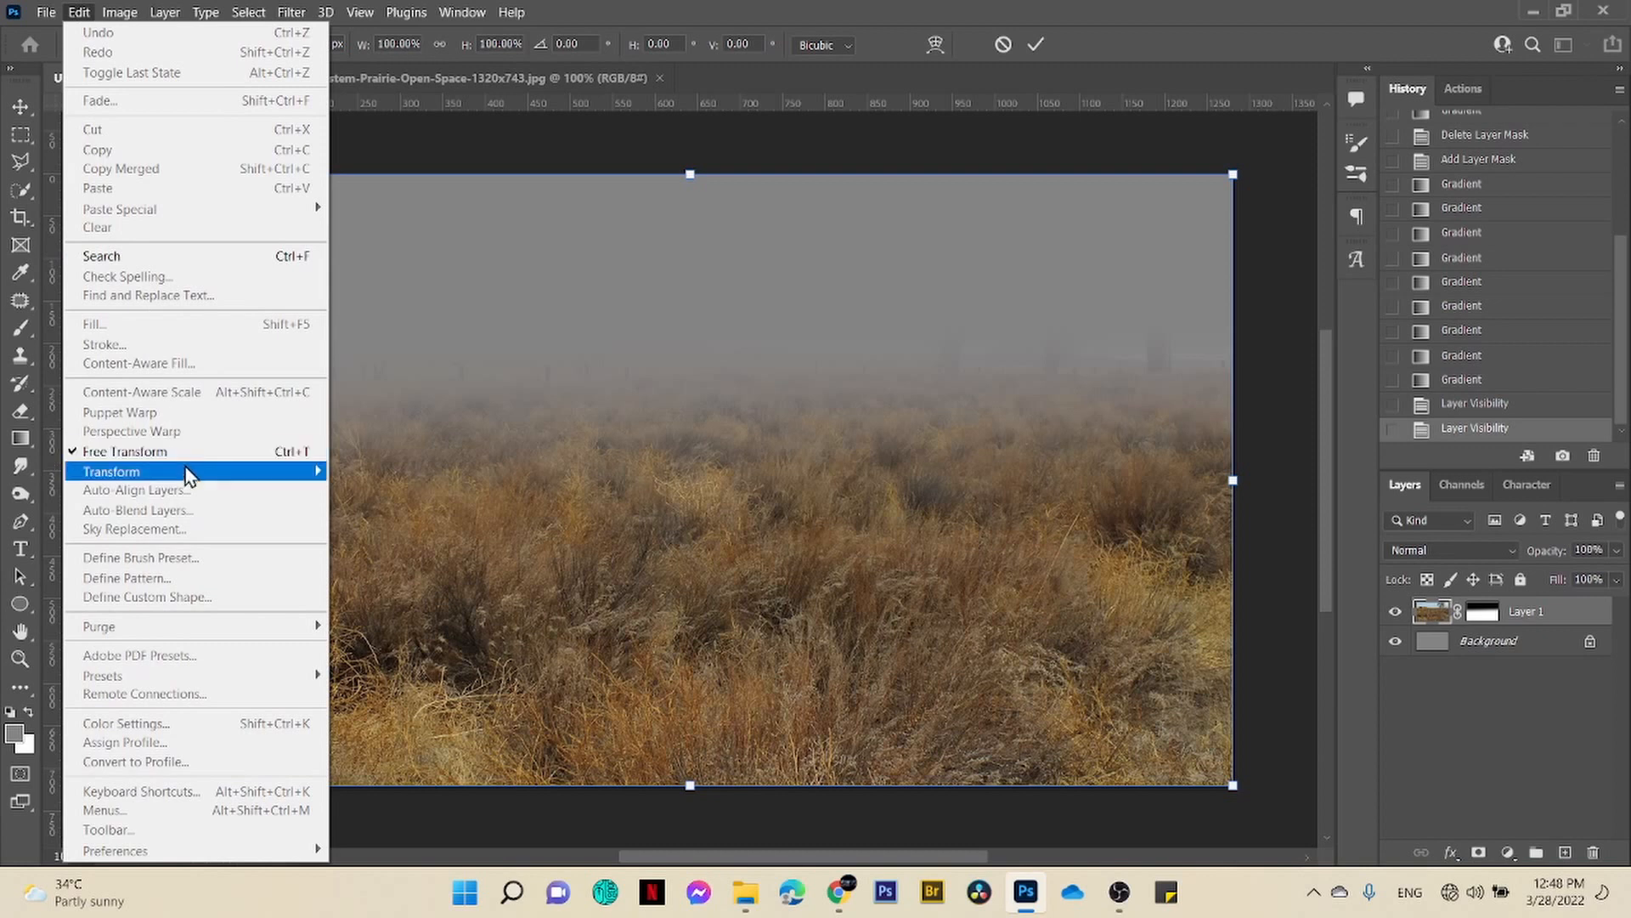
pyautogui.moveTo(189, 480)
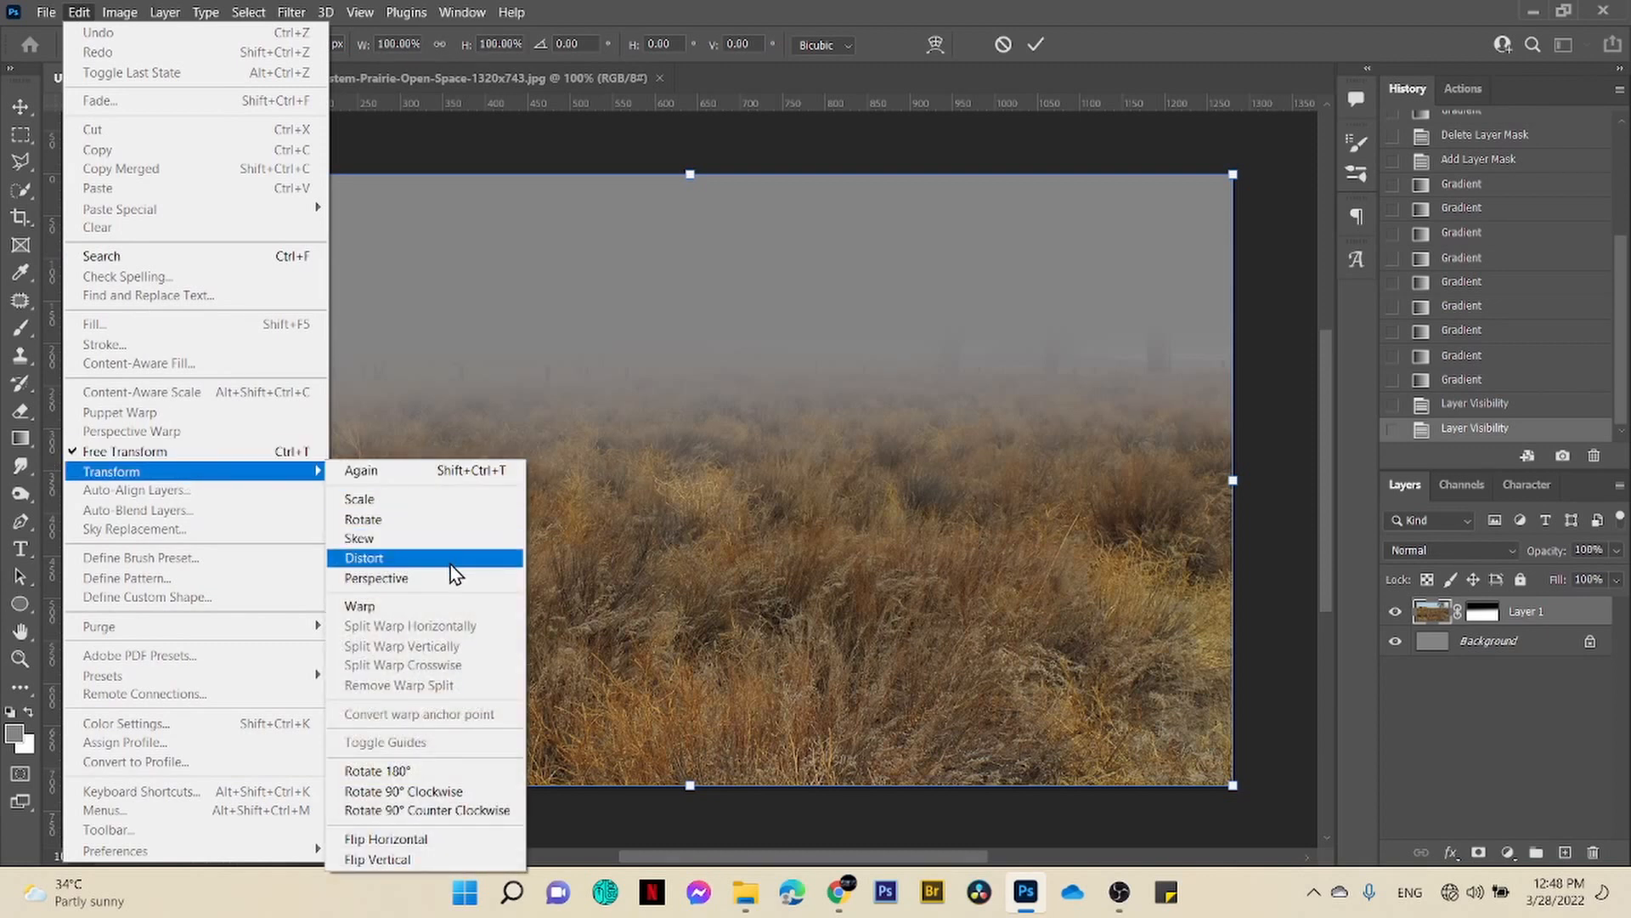
pyautogui.click(448, 606)
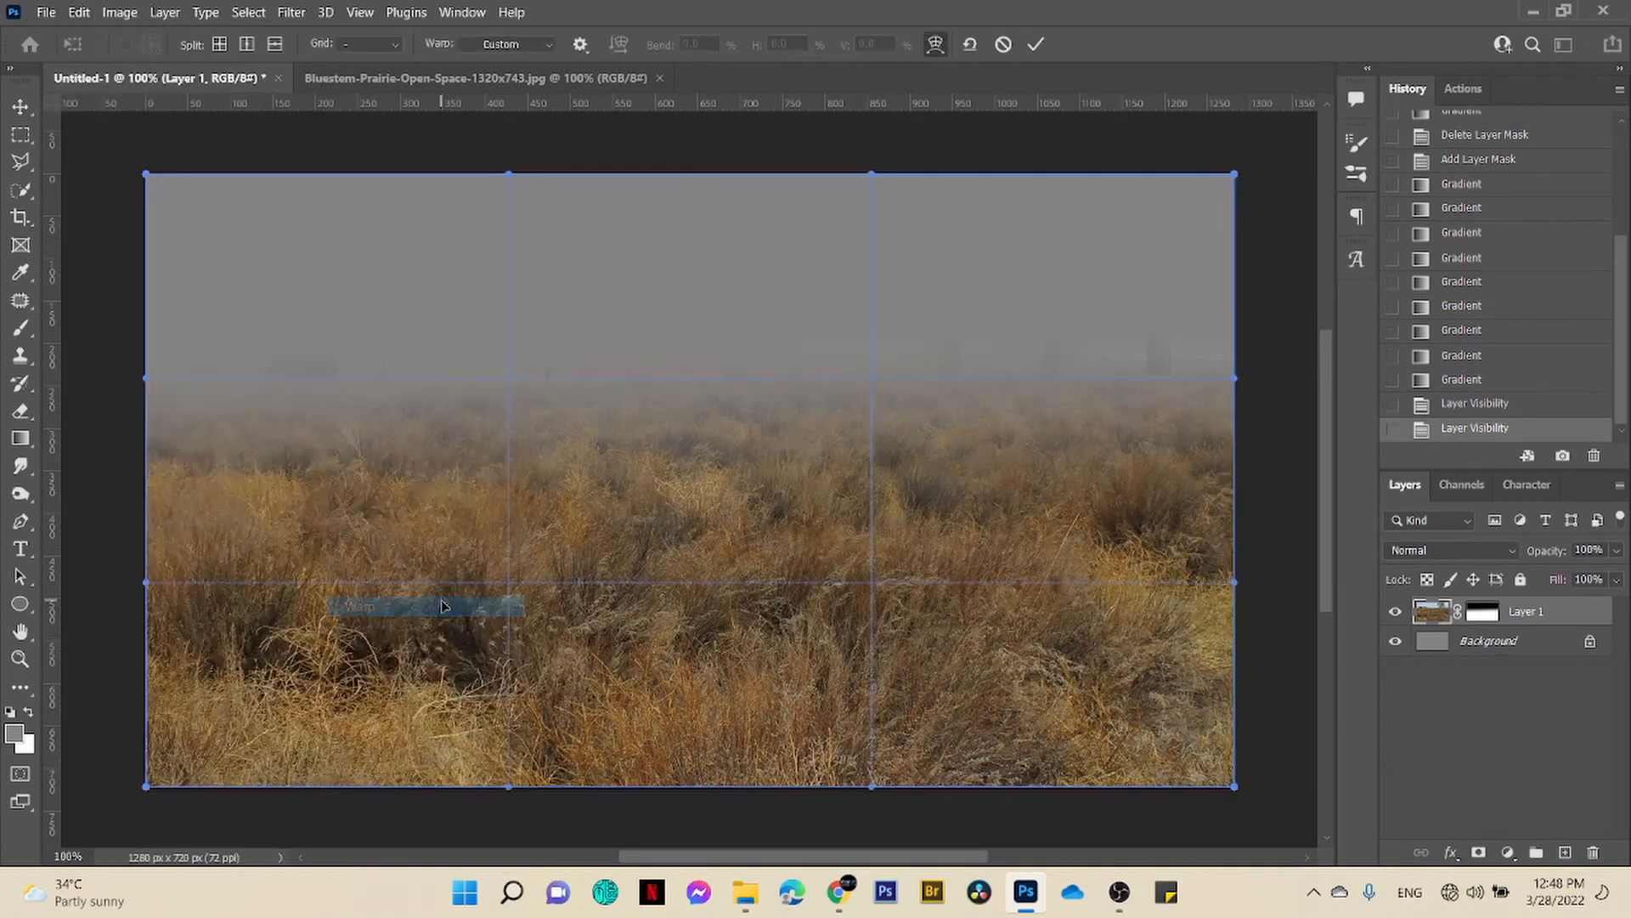
pyautogui.moveTo(877, 182); pyautogui.dragTo(876, 261)
pyautogui.moveTo(508, 175); pyautogui.dragTo(510, 349)
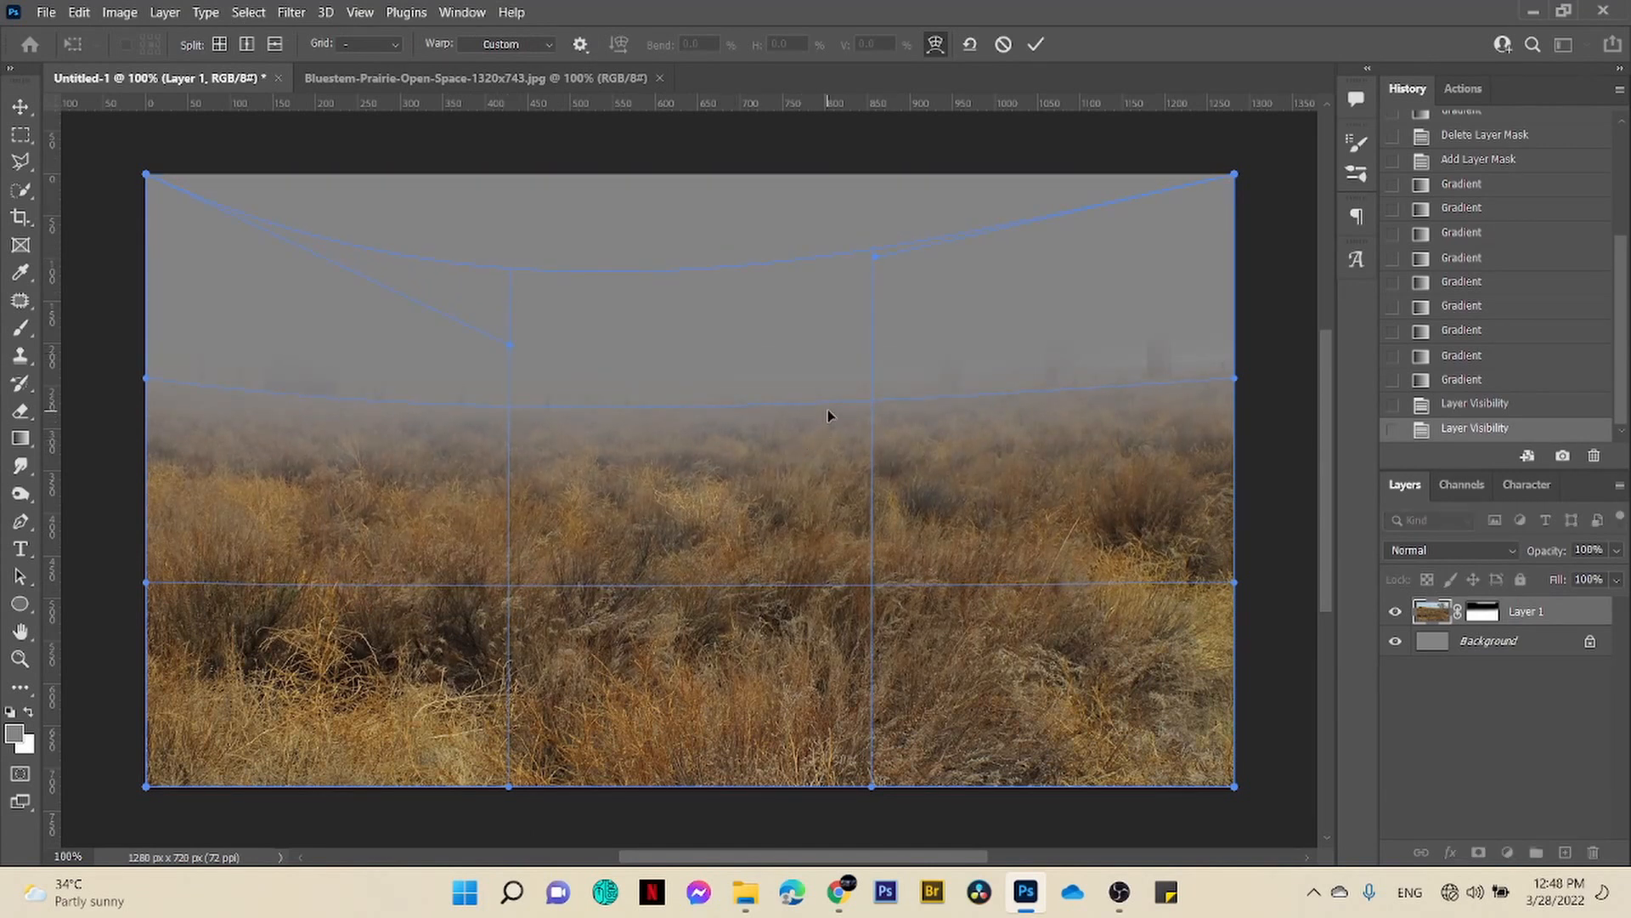
pyautogui.moveTo(828, 411)
pyautogui.mouseDown()
pyautogui.moveTo(835, 456)
pyautogui.moveTo(819, 440)
pyautogui.mouseUp()
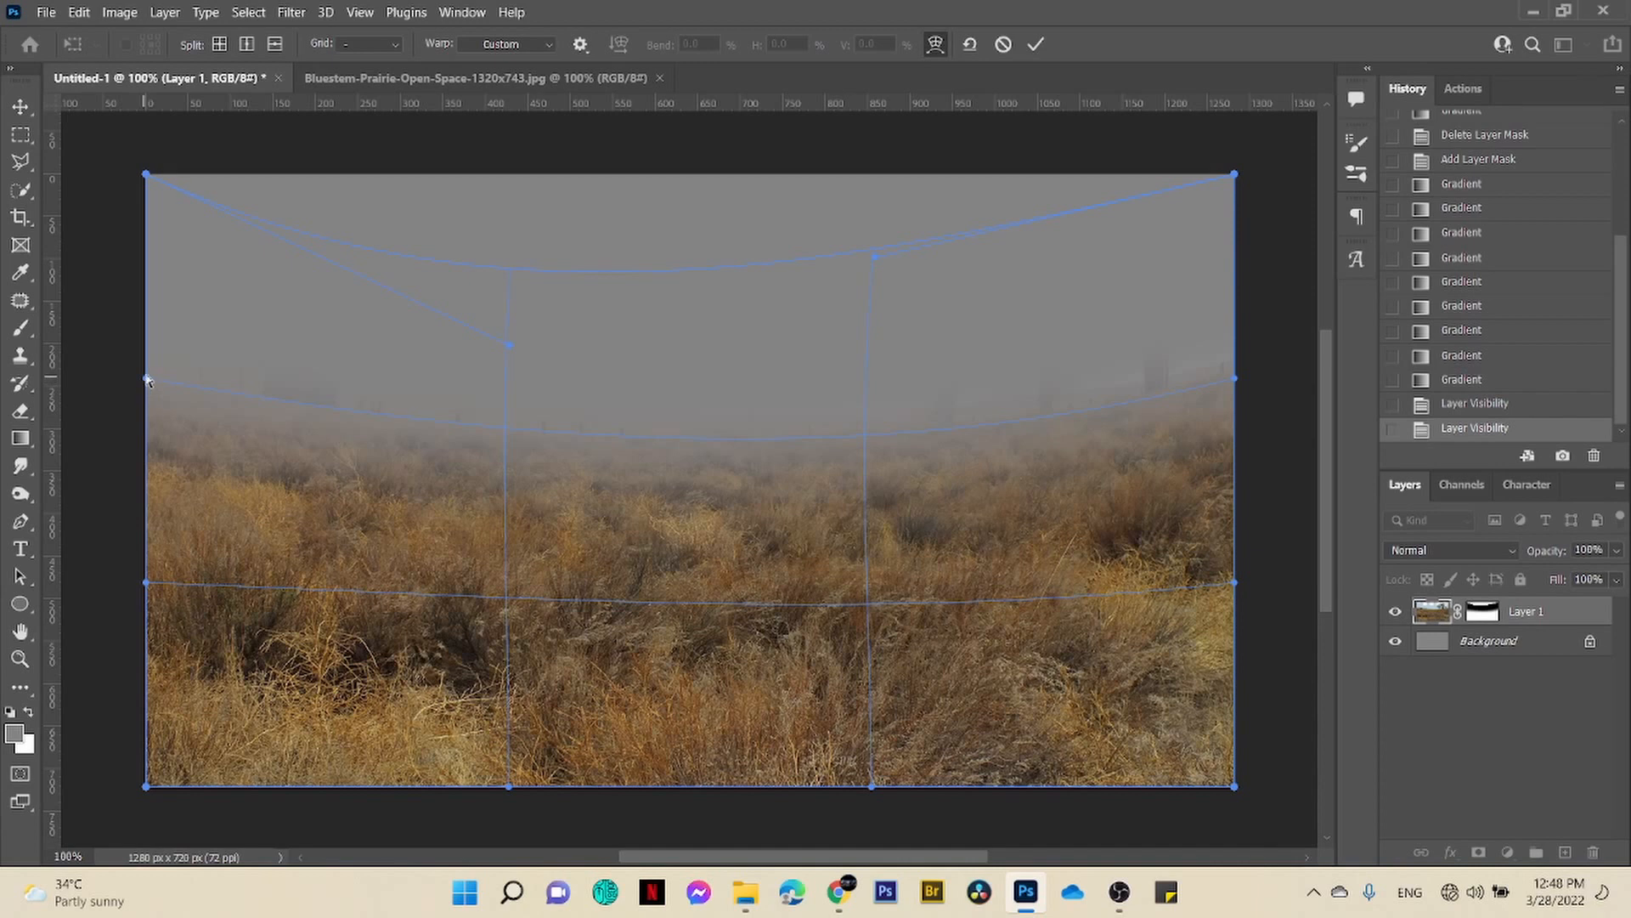
pyautogui.click(1036, 44)
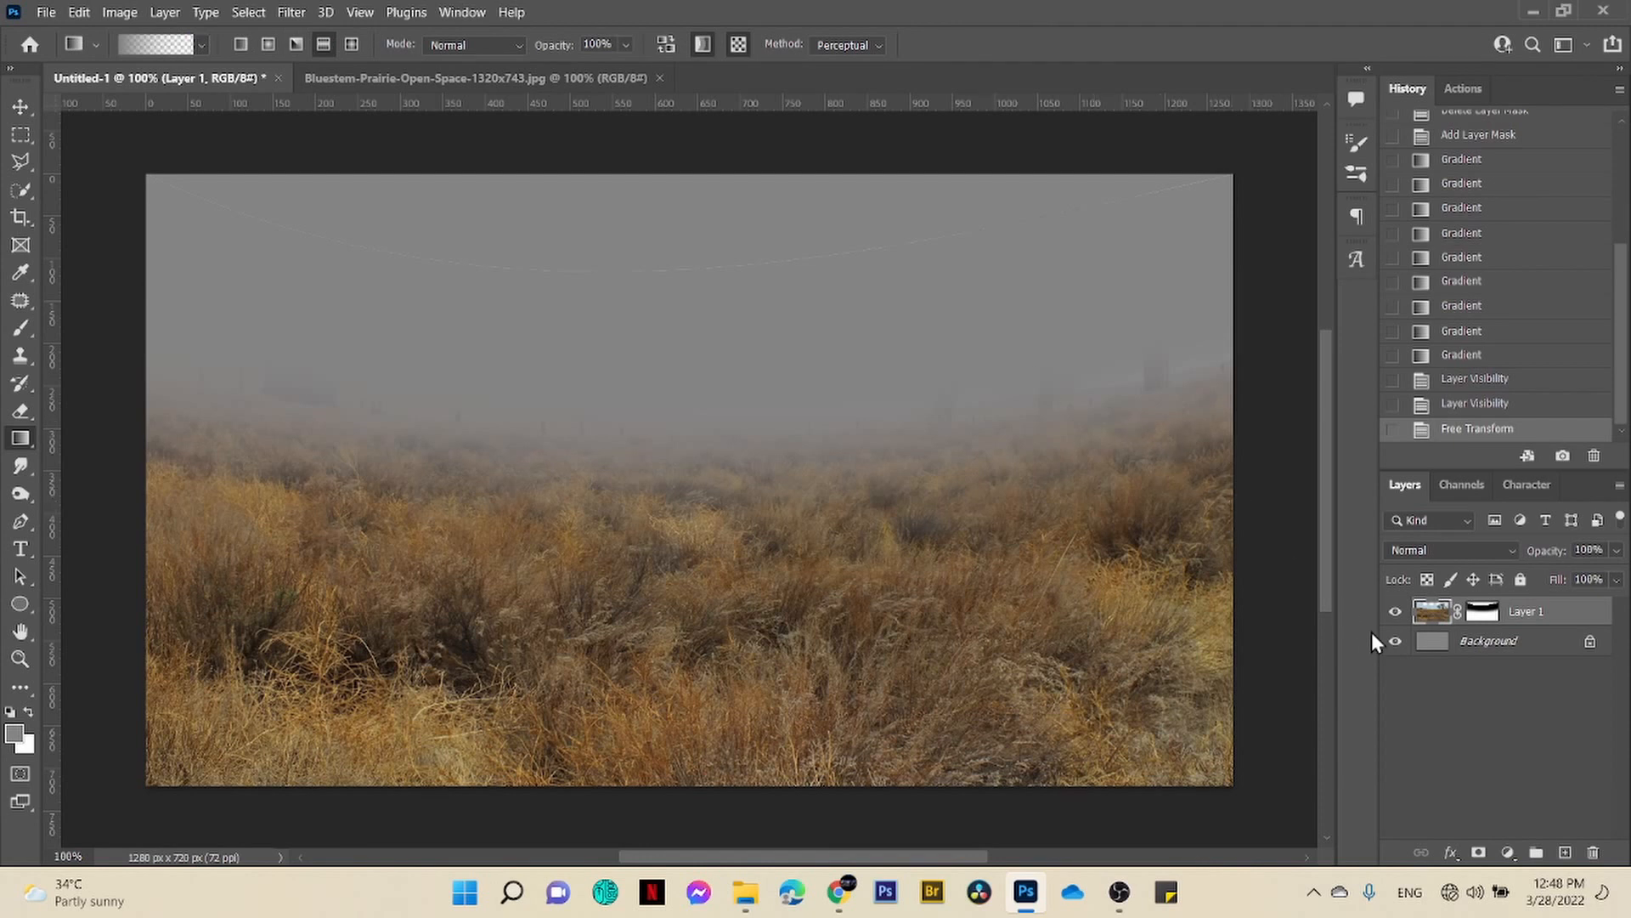
pyautogui.click(1395, 642)
pyautogui.click(1395, 642)
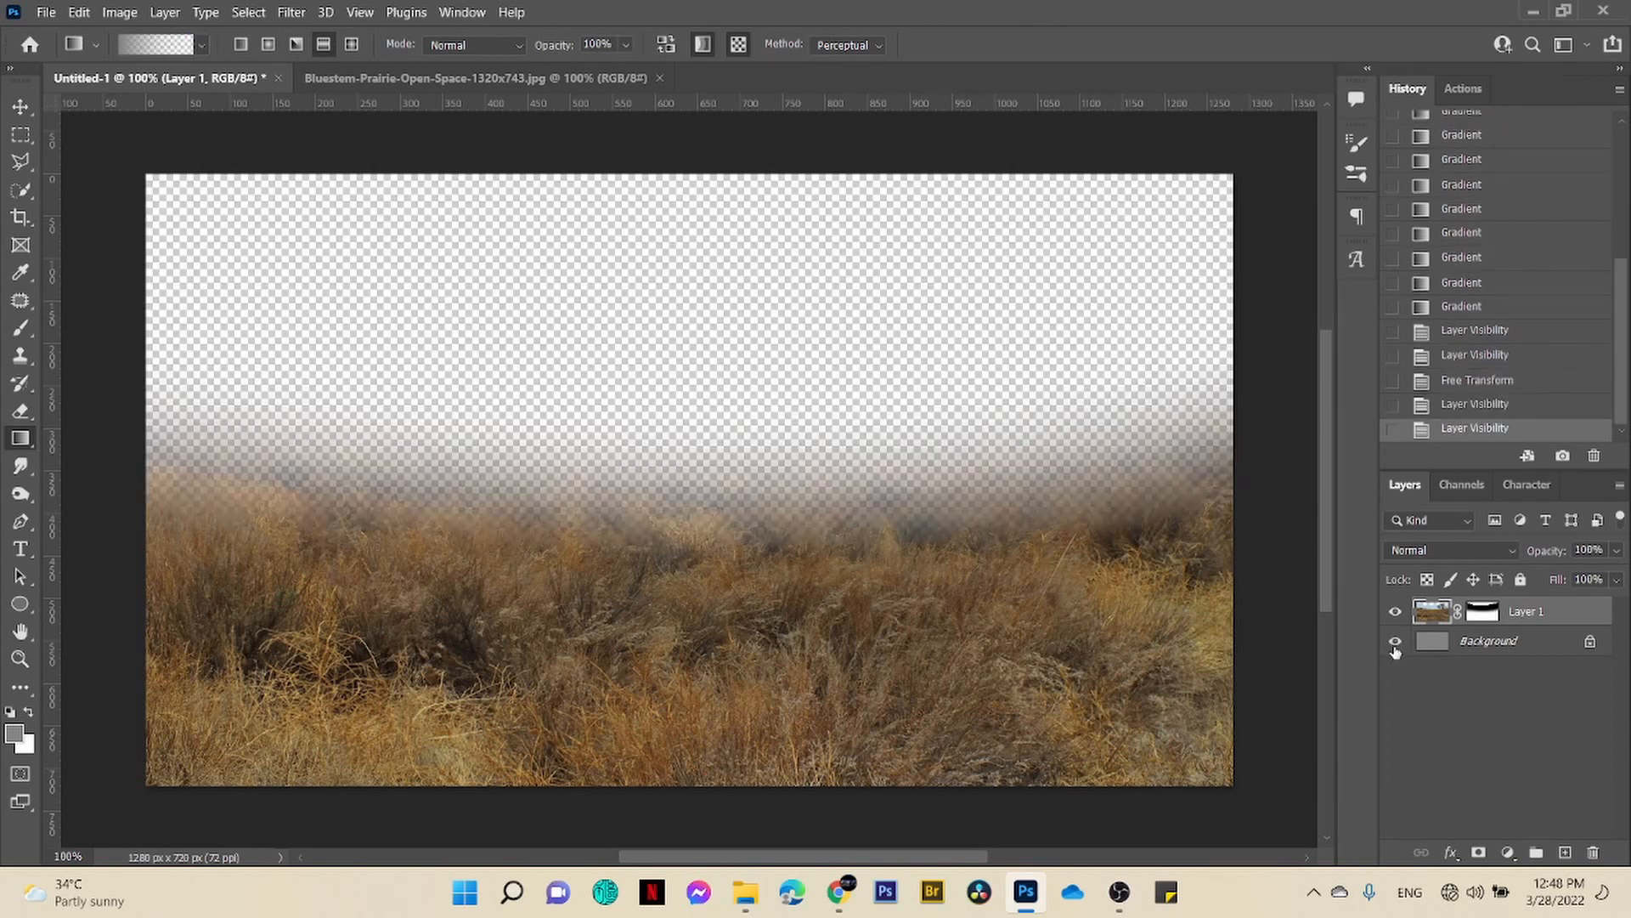
# - Select the Background layer and try to bring in the sunset_sky photo from the DRAMATIC SUNRISE folder
pyautogui.click(1508, 644)
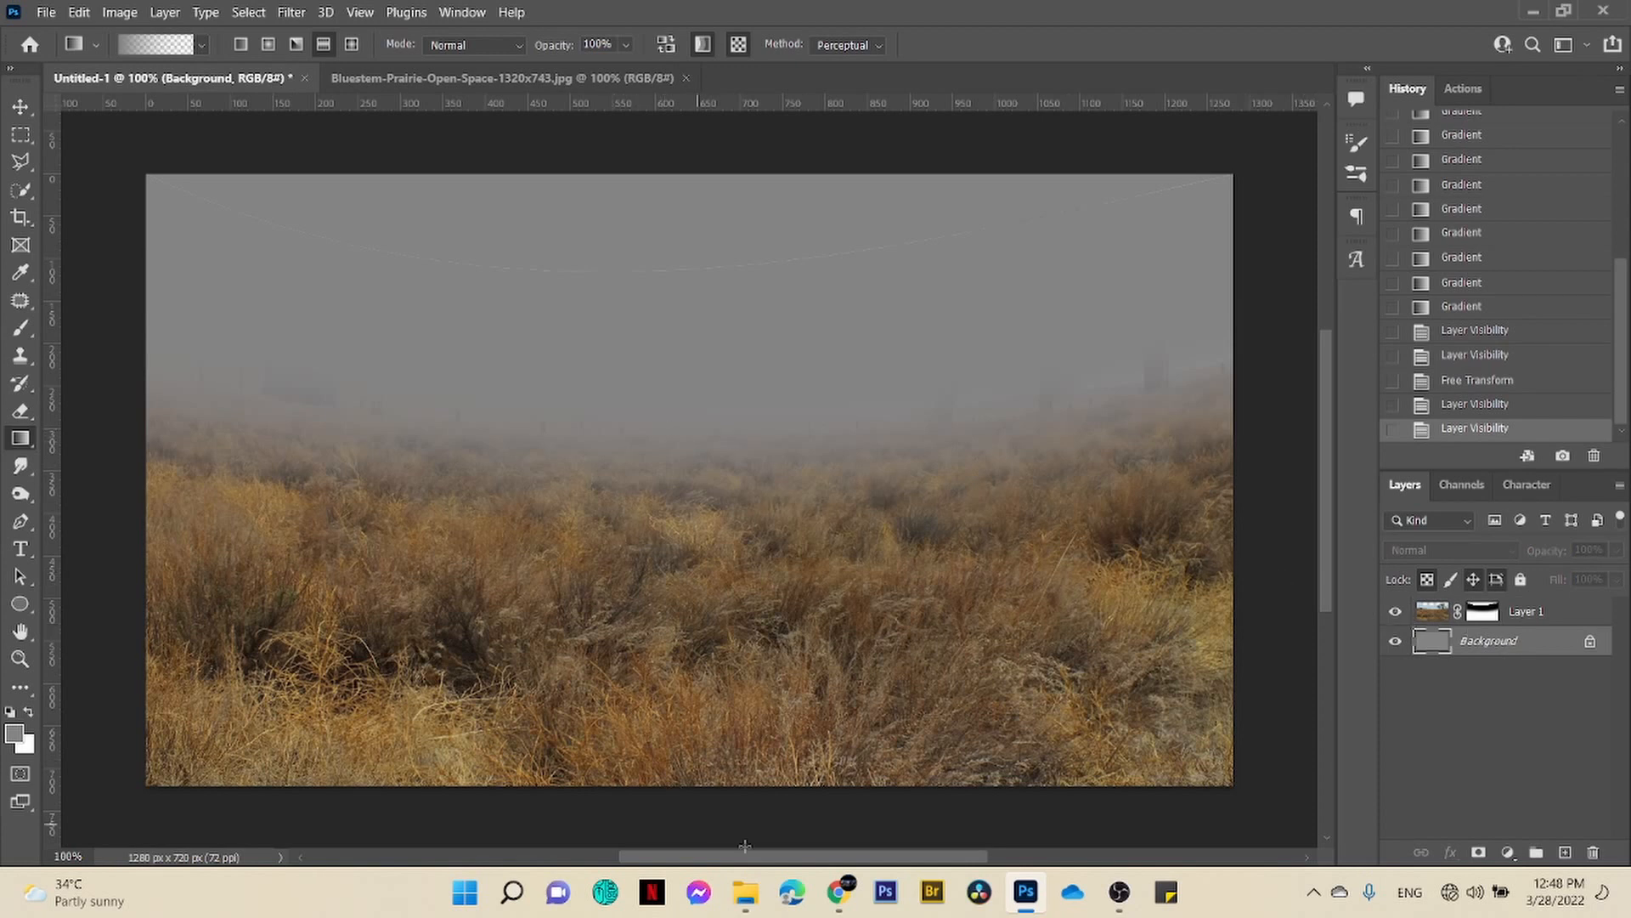
pyautogui.click(759, 894)
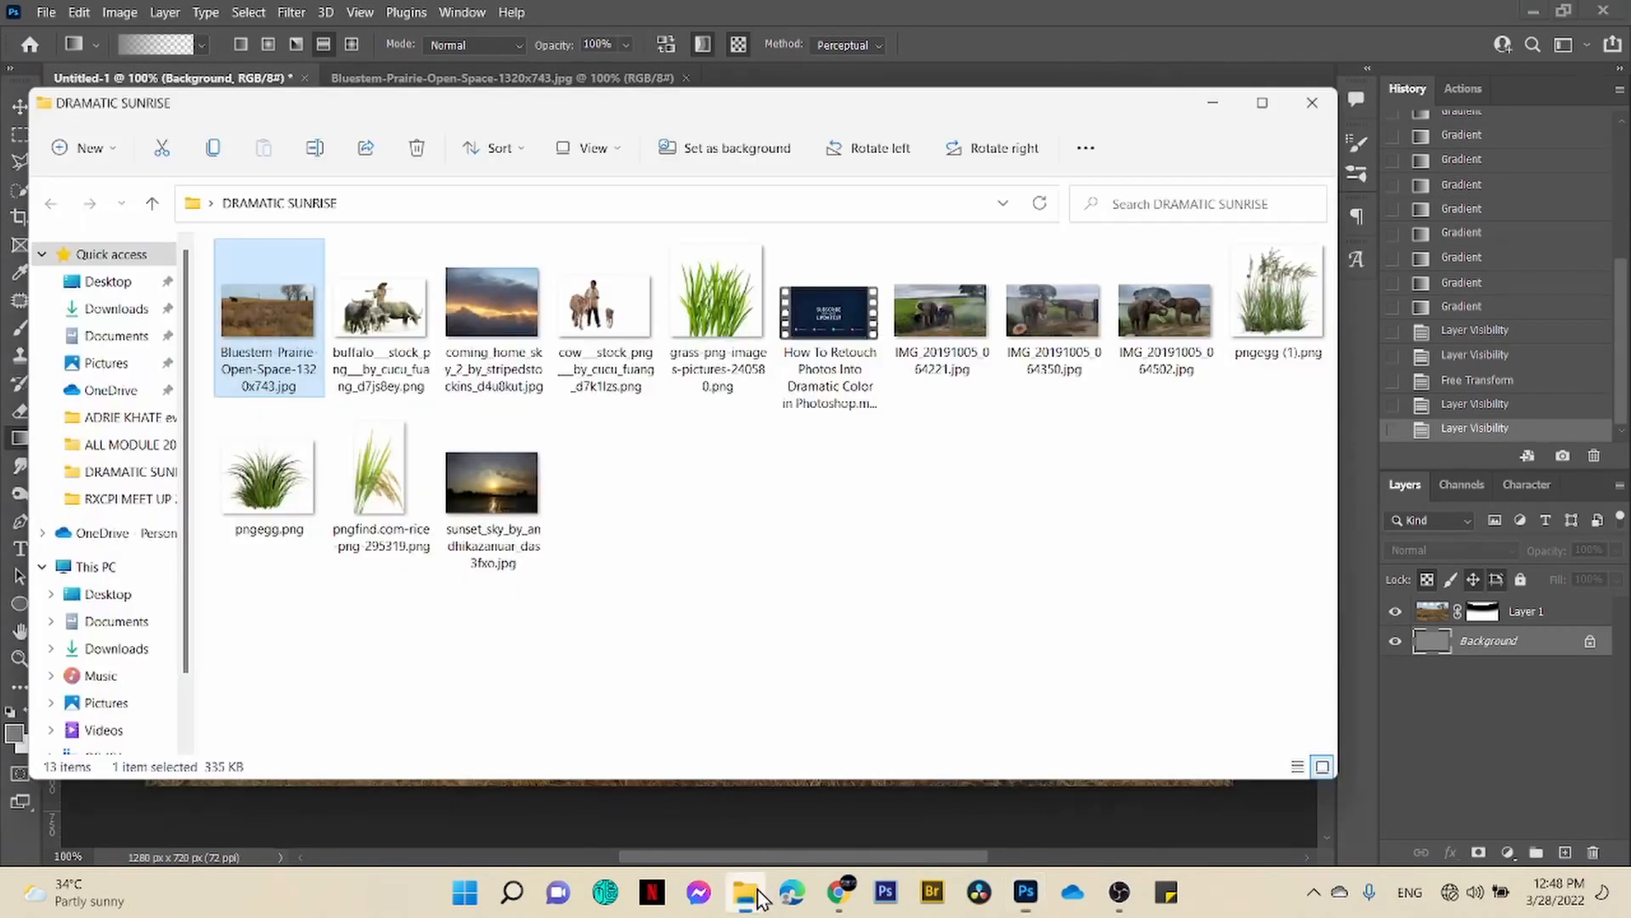
pyautogui.click(505, 500)
pyautogui.moveTo(748, 91); pyautogui.dragTo(630, 83)
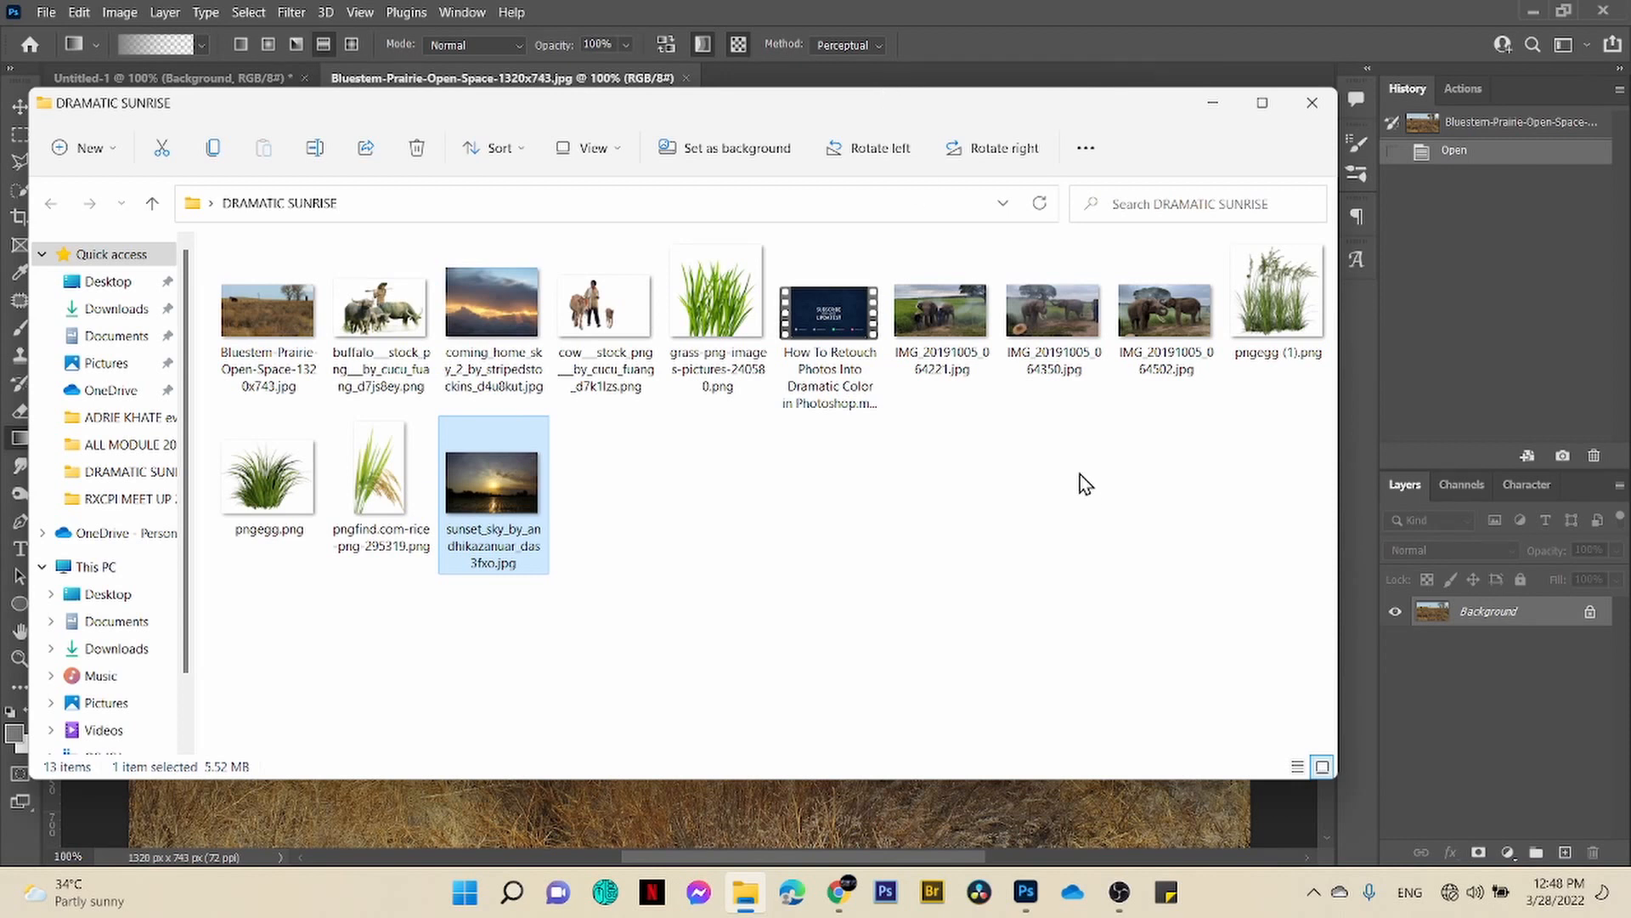
pyautogui.hotkey('alt', 'Tab')
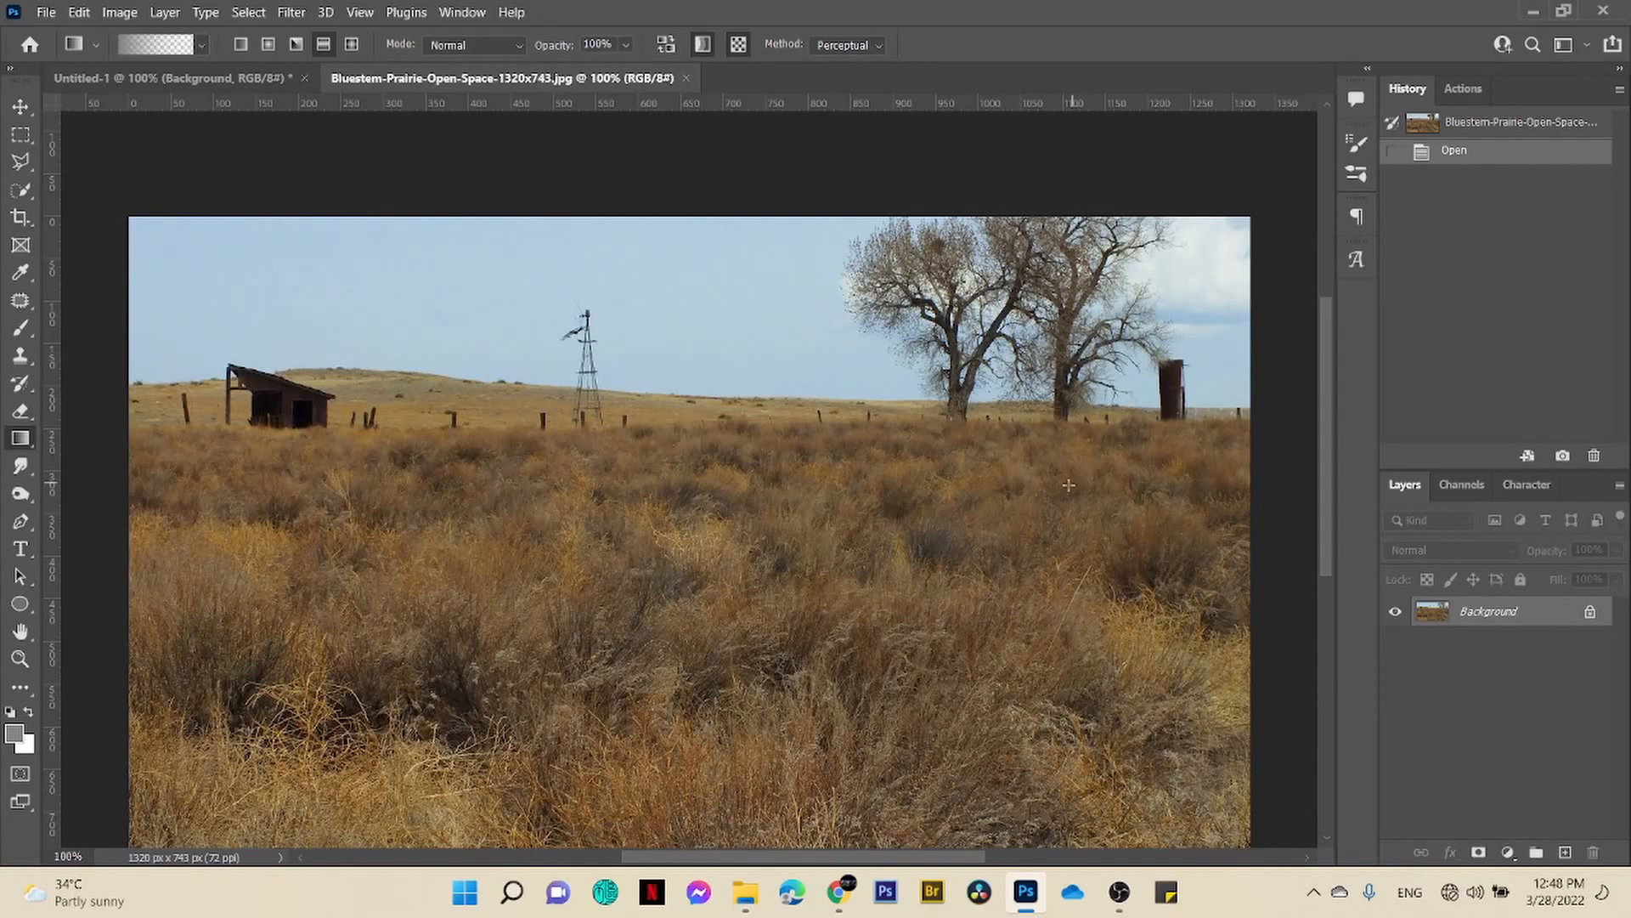
# - Close the Bluestem-Prairie-Open-Space photo document, keeping Untitled-1 open
pyautogui.press('v')
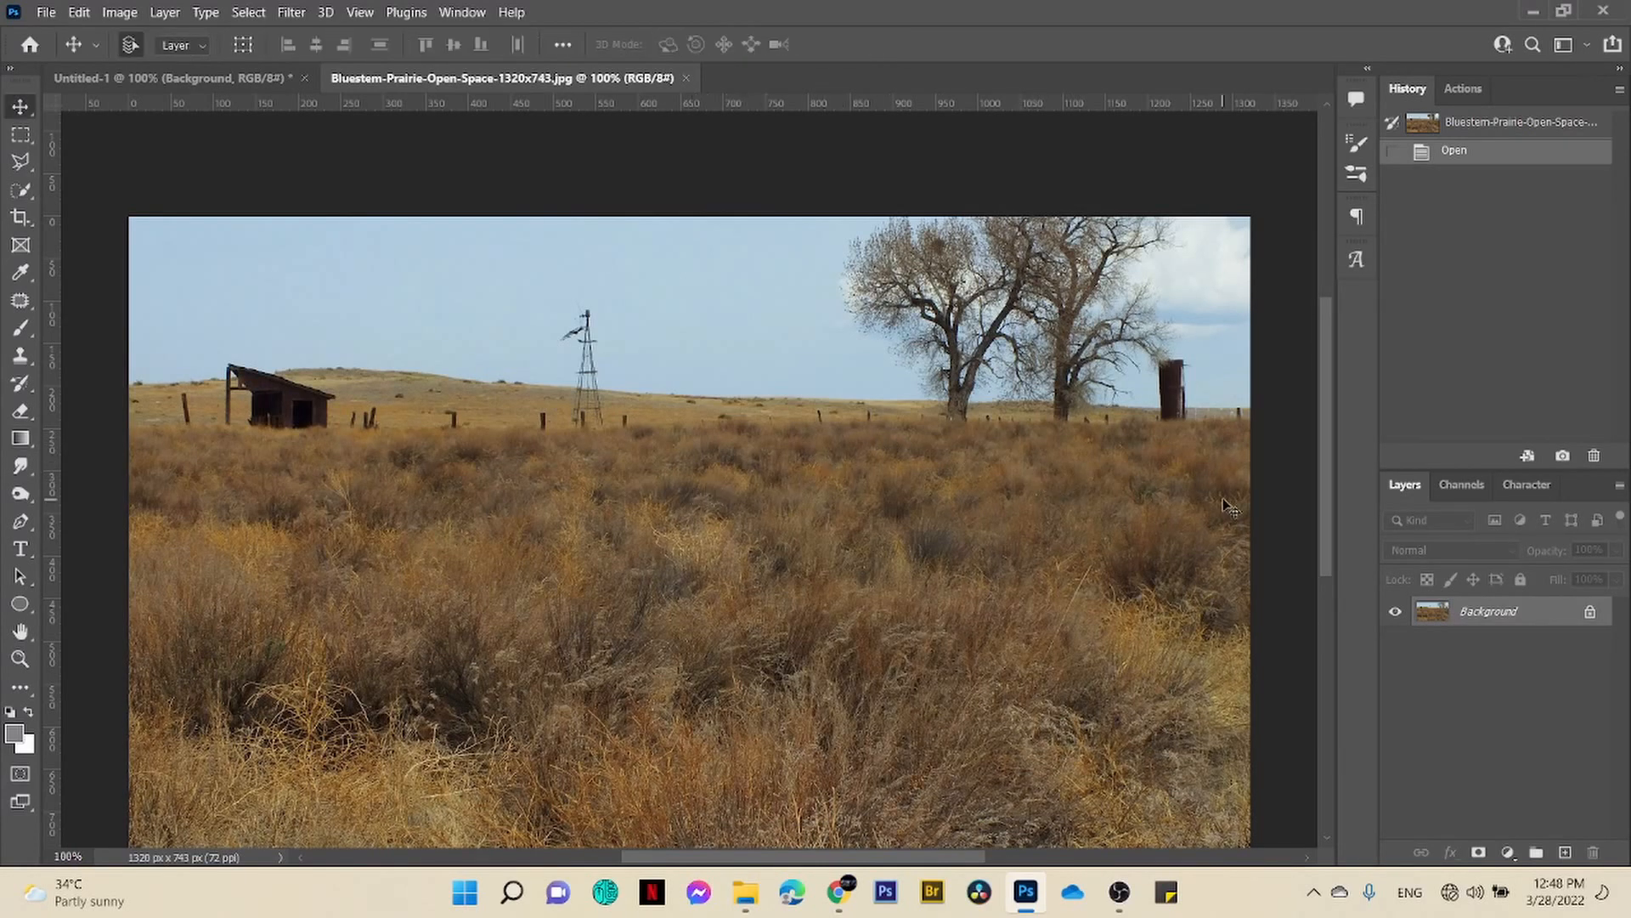
pyautogui.click(226, 79)
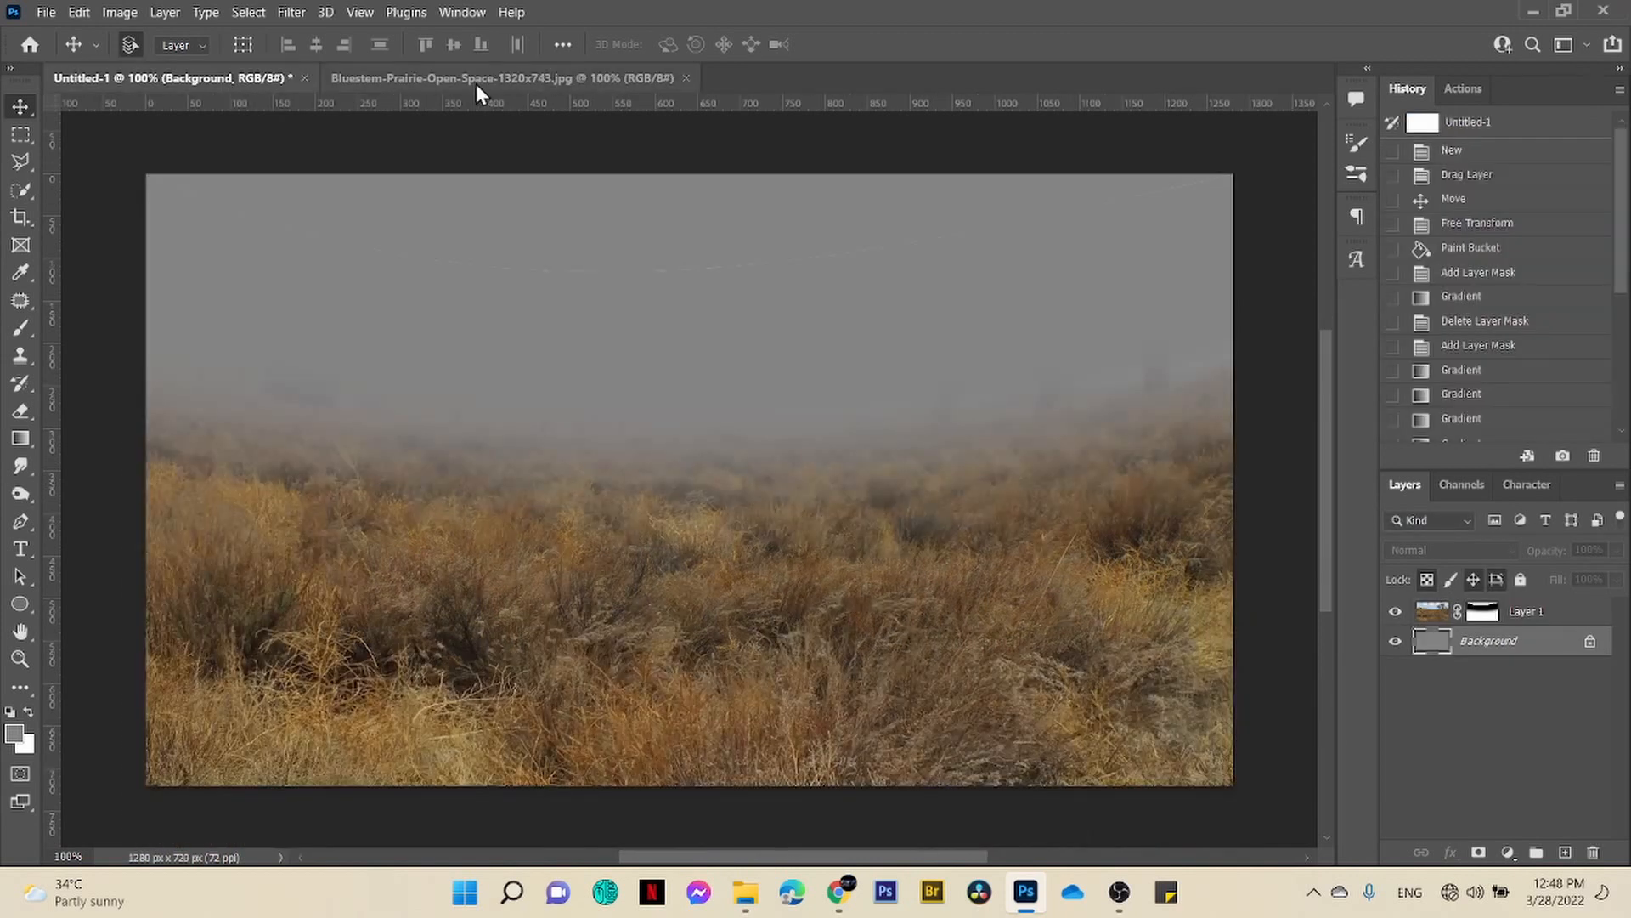
pyautogui.click(476, 79)
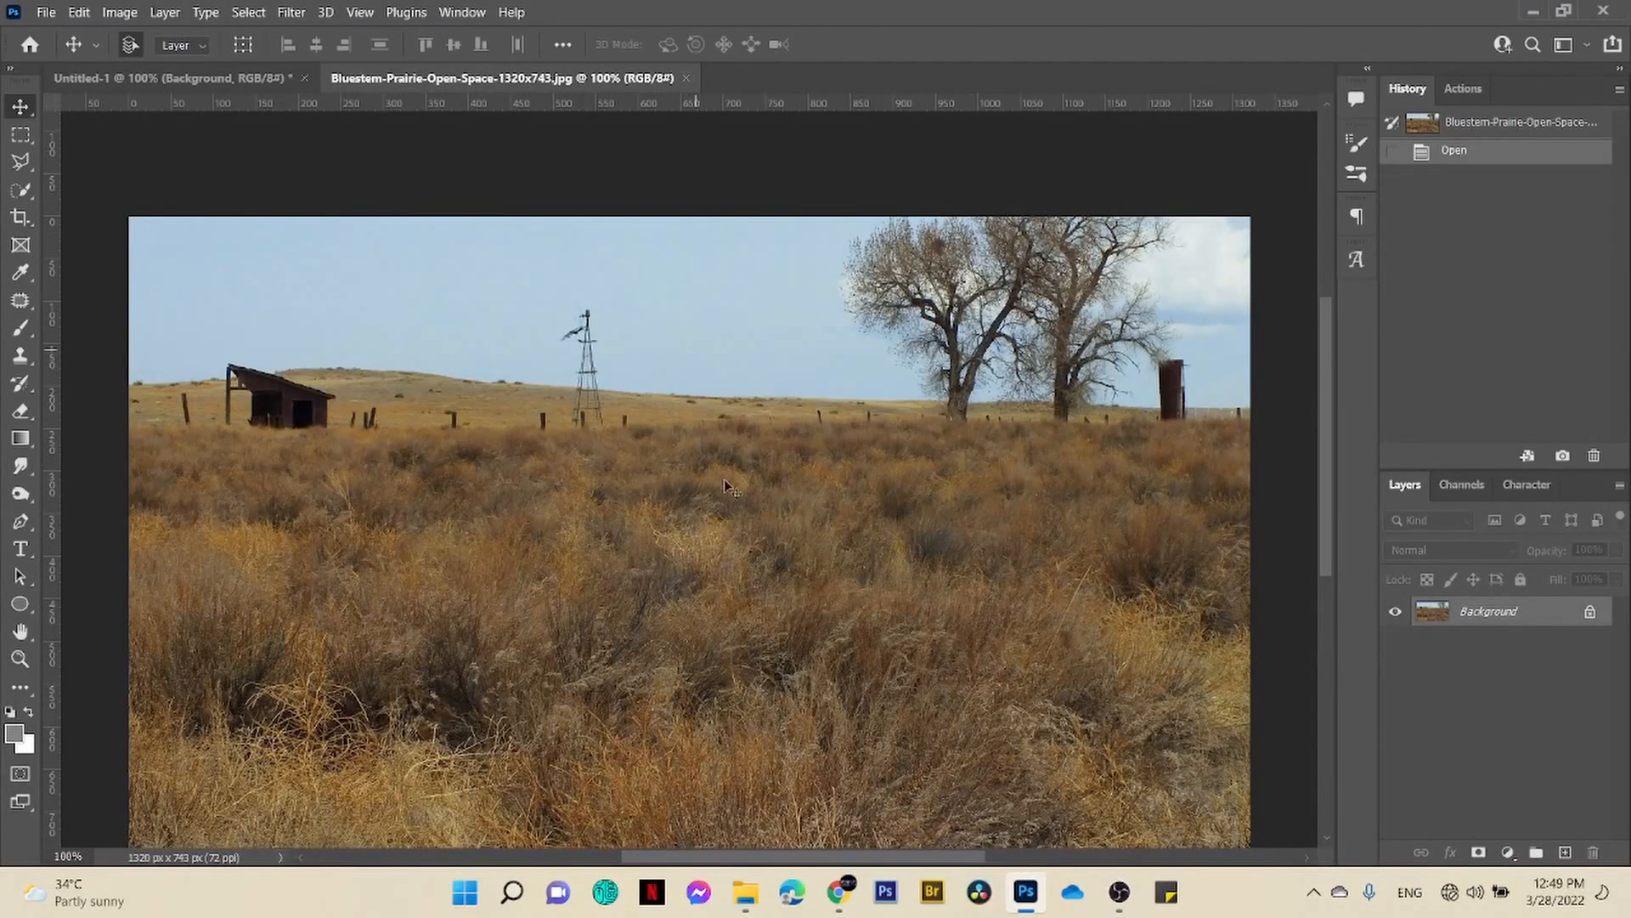
pyautogui.click(686, 77)
# - Open the sunset_sky photo from the DRAMATIC SUNRISE folder and move its image into Untitled-1 between the Background and Layer 1
pyautogui.click(745, 891)
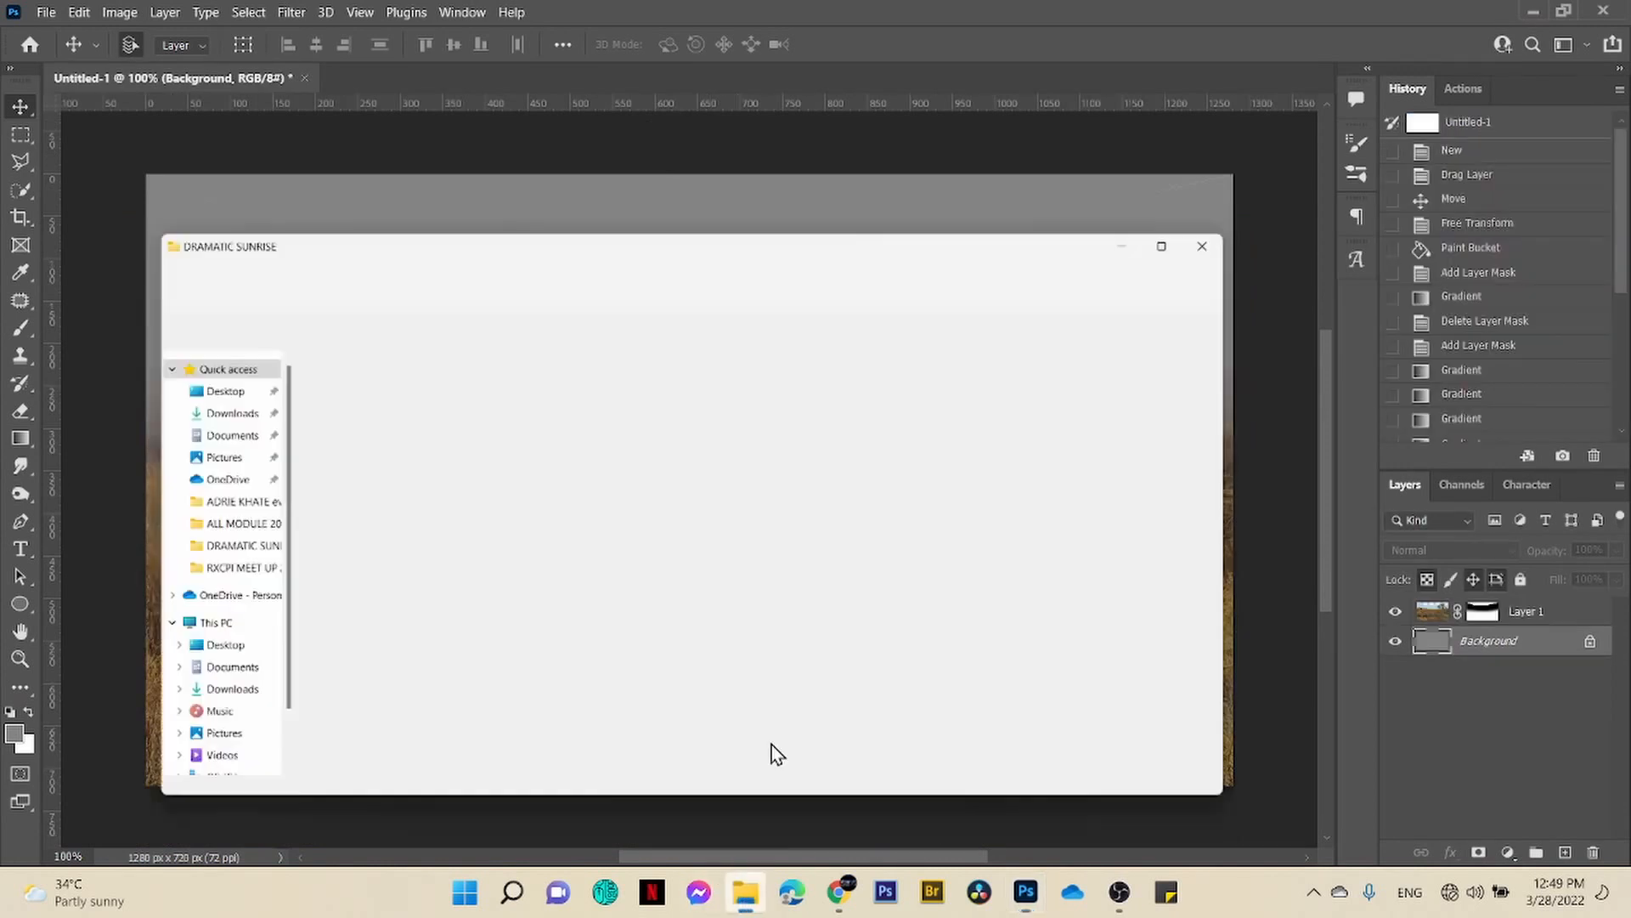
pyautogui.moveTo(513, 478); pyautogui.dragTo(666, 80)
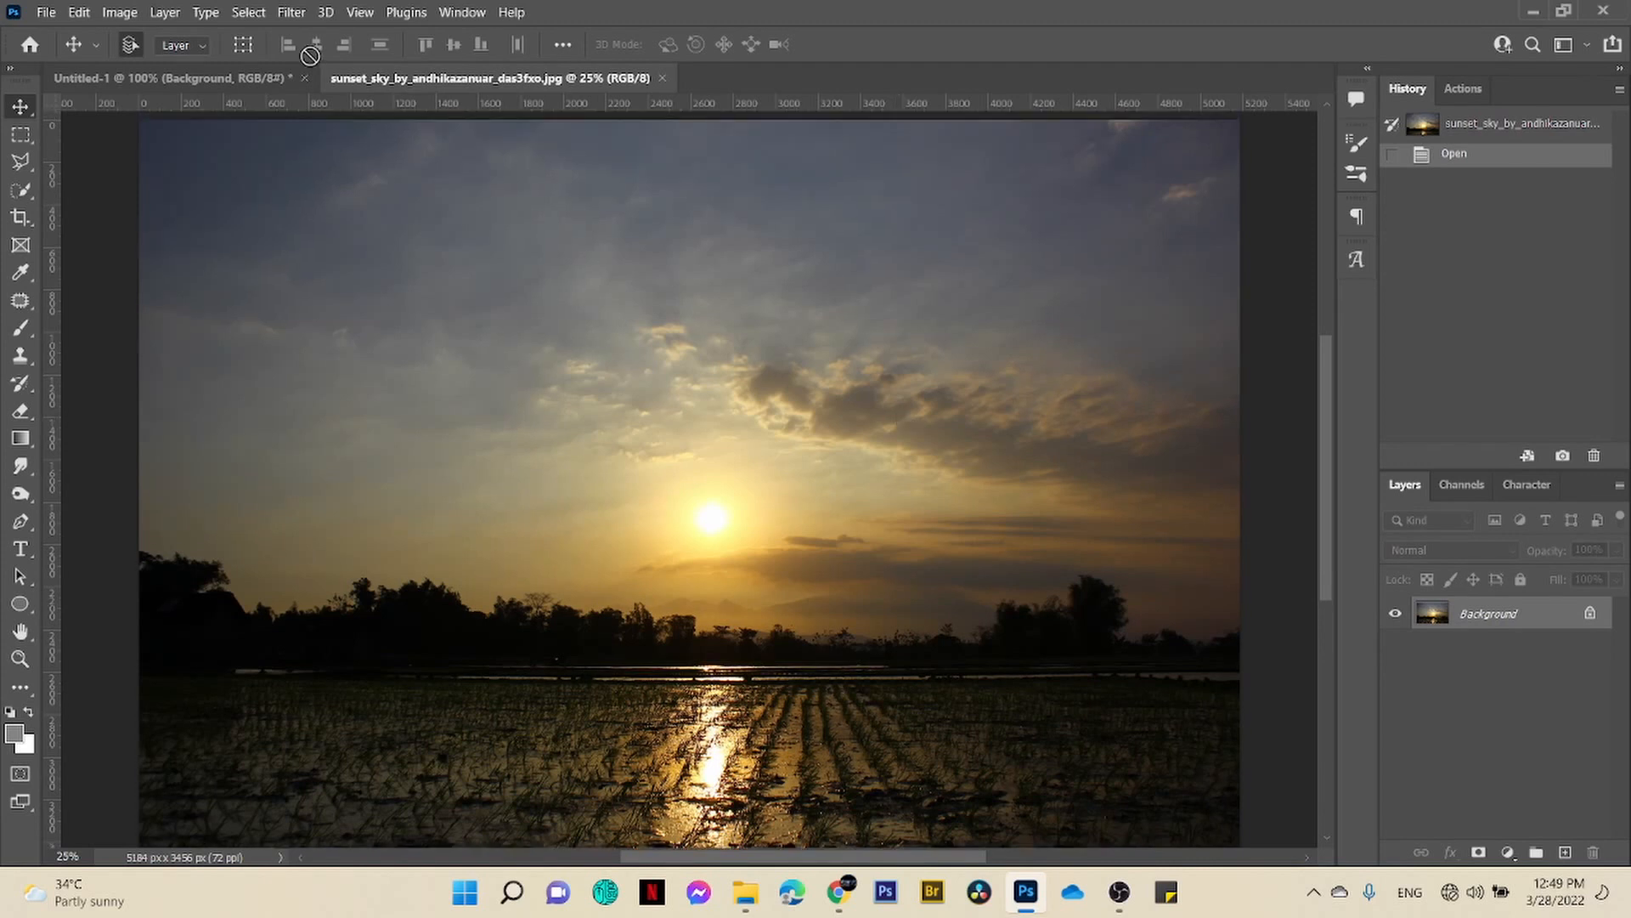
pyautogui.moveTo(310, 55); pyautogui.dragTo(714, 503)
pyautogui.moveTo(754, 439); pyautogui.dragTo(753, 440)
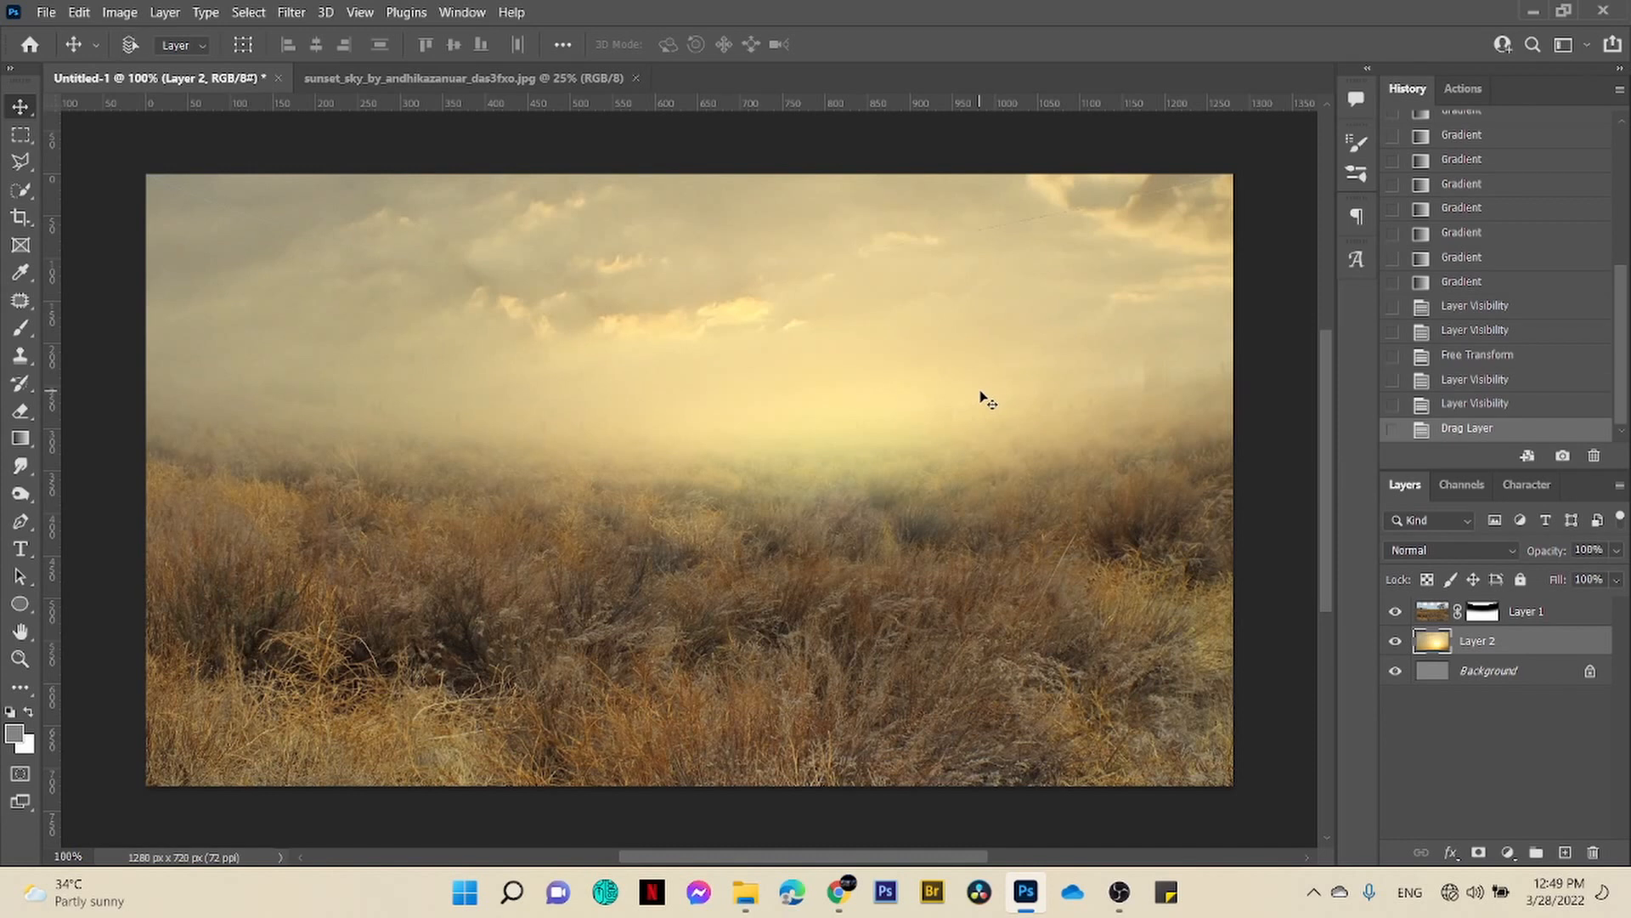
# - Scale the sunset sky layer proportionally about its centre to about 36% with Free Transform
pyautogui.hotkey('ctrl', '-')
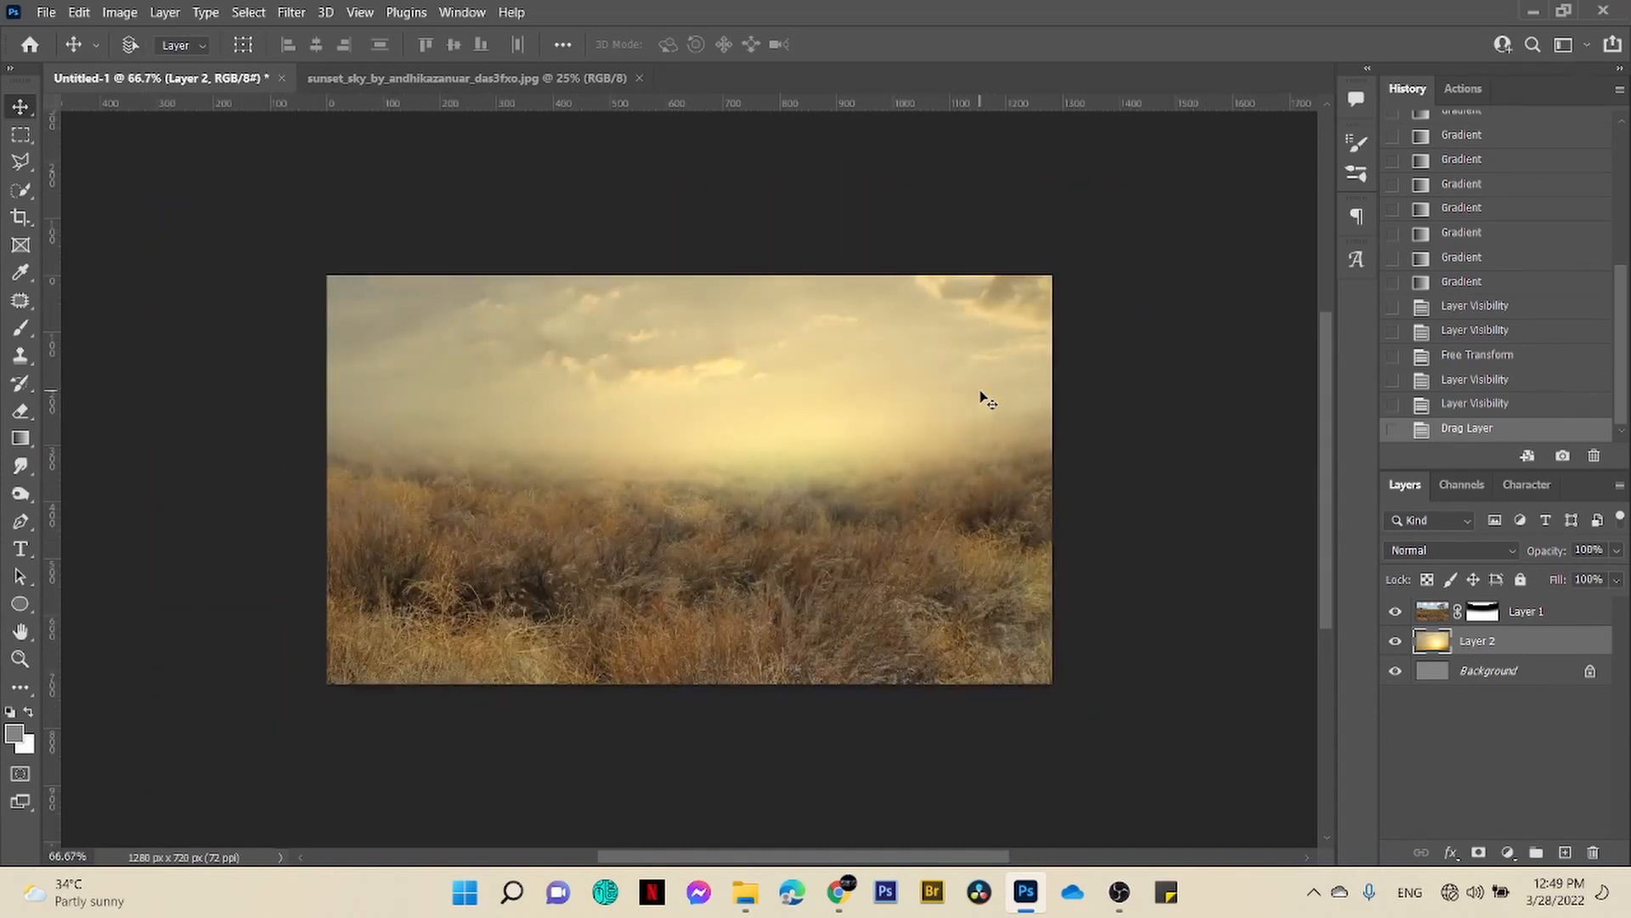
pyautogui.hotkey('ctrl', 't')
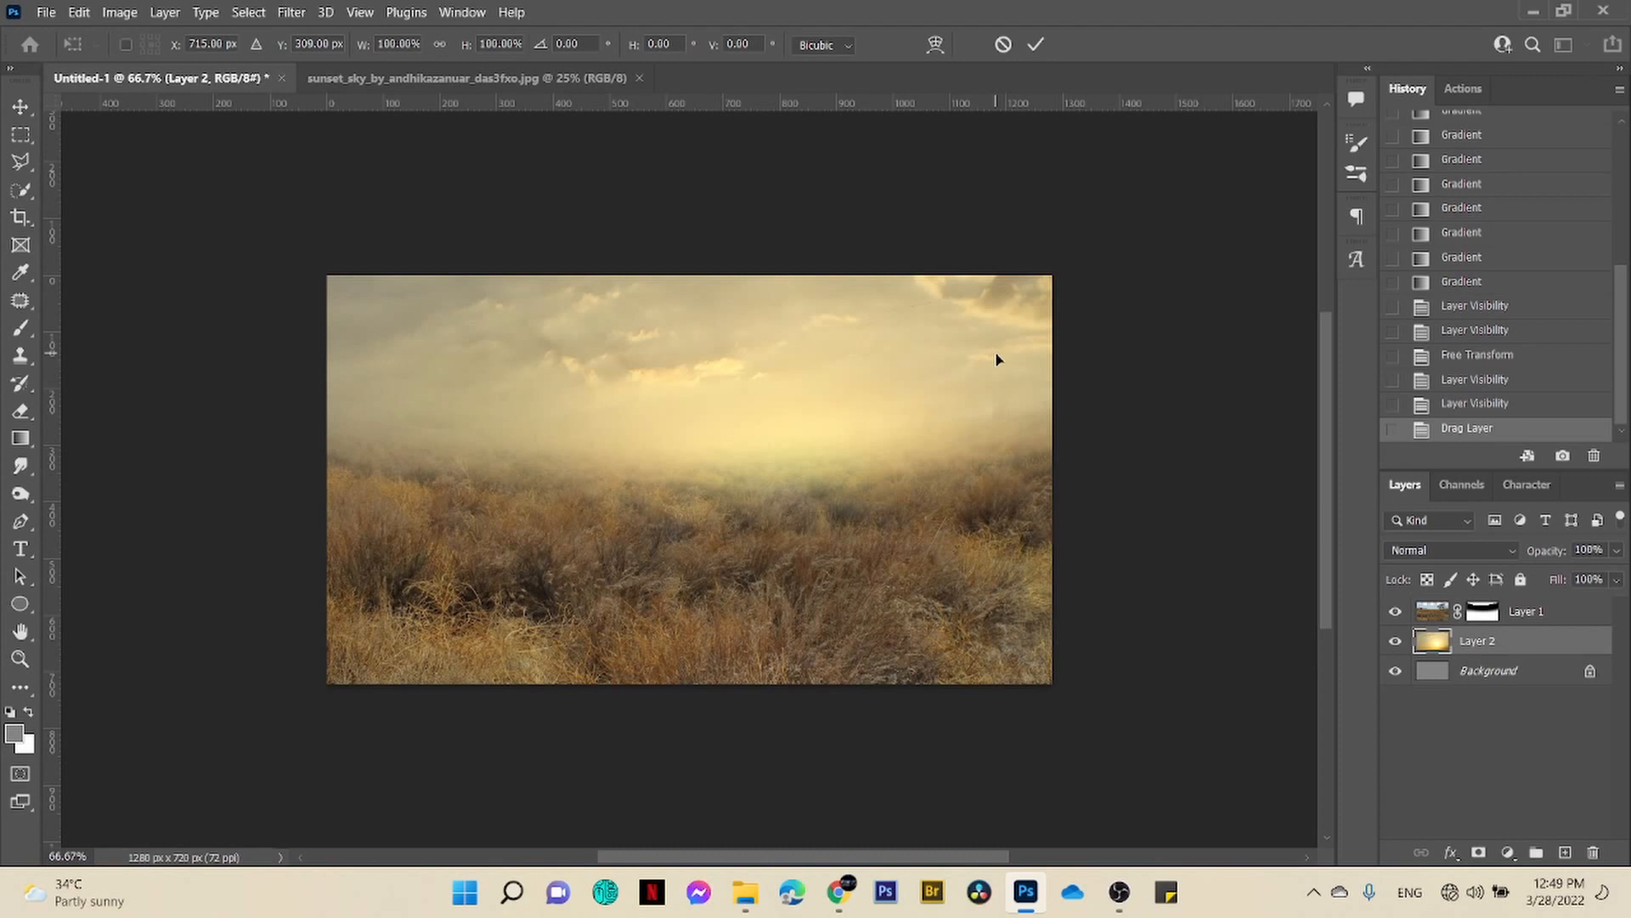
pyautogui.hotkey('ctrl', '-')
pyautogui.hotkey('ctrl', '-')
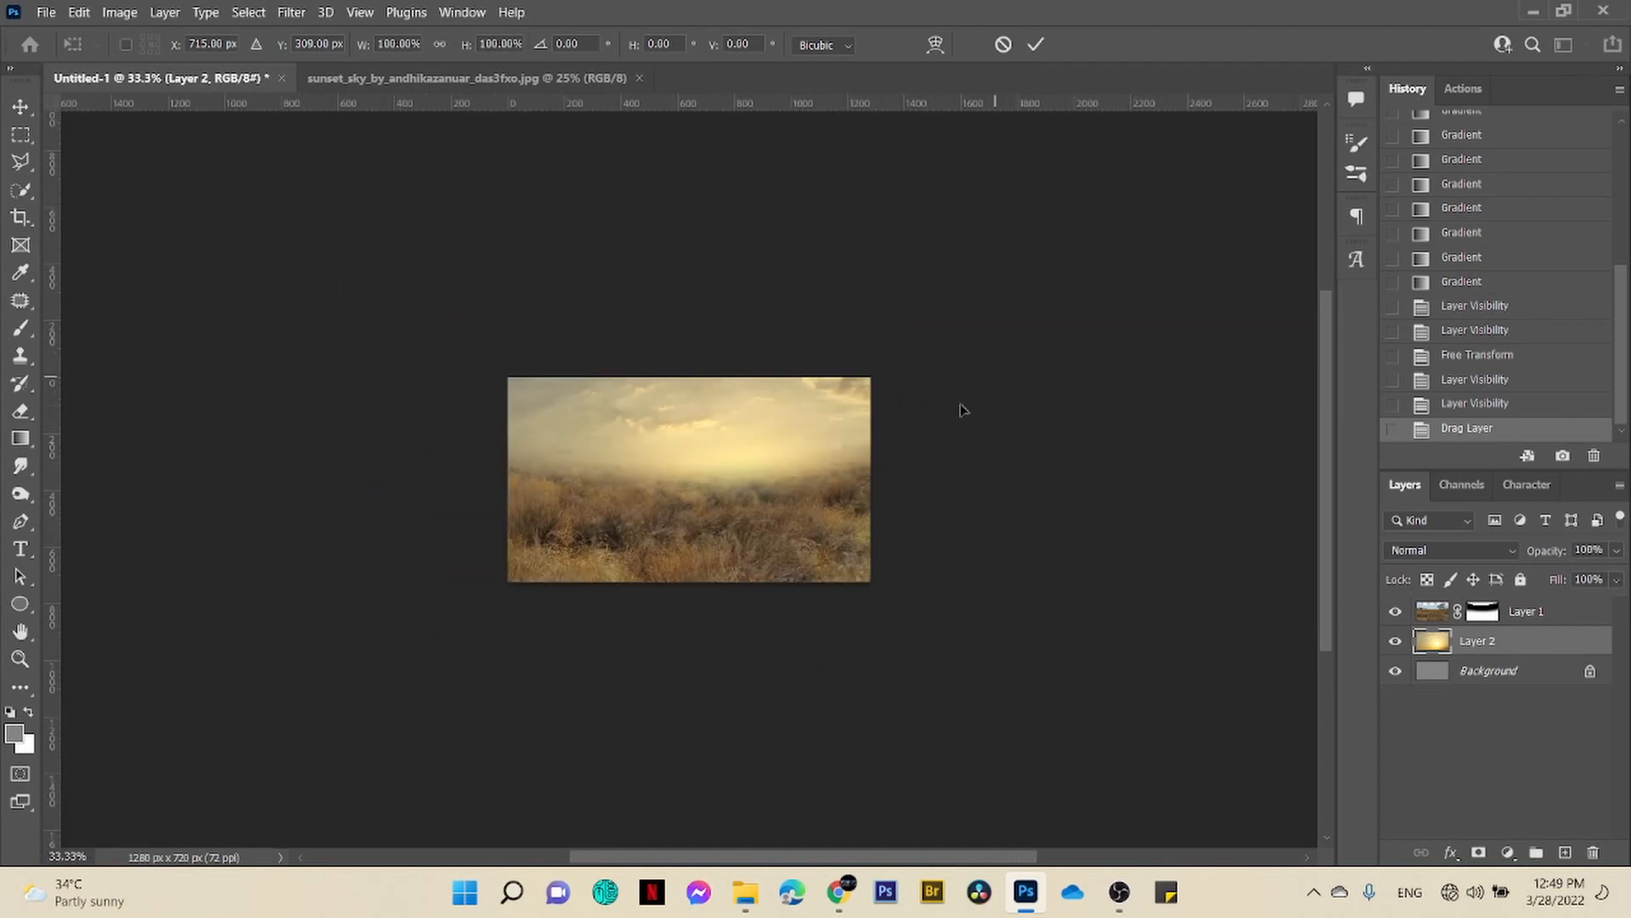
pyautogui.click(1035, 46)
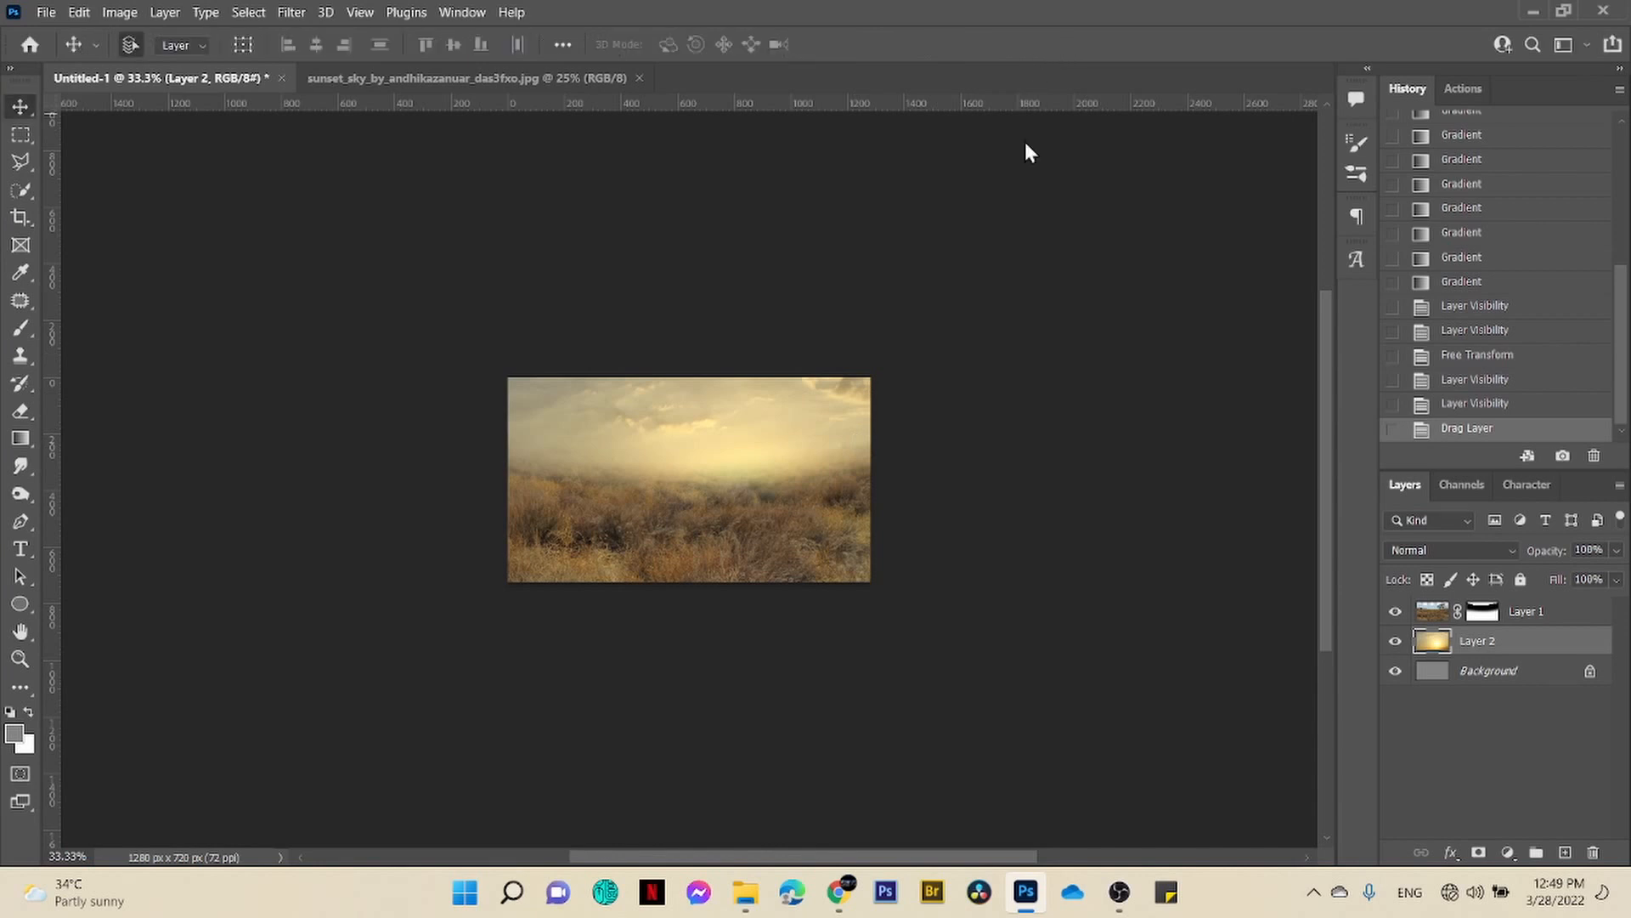
pyautogui.hotkey('ctrl', '-')
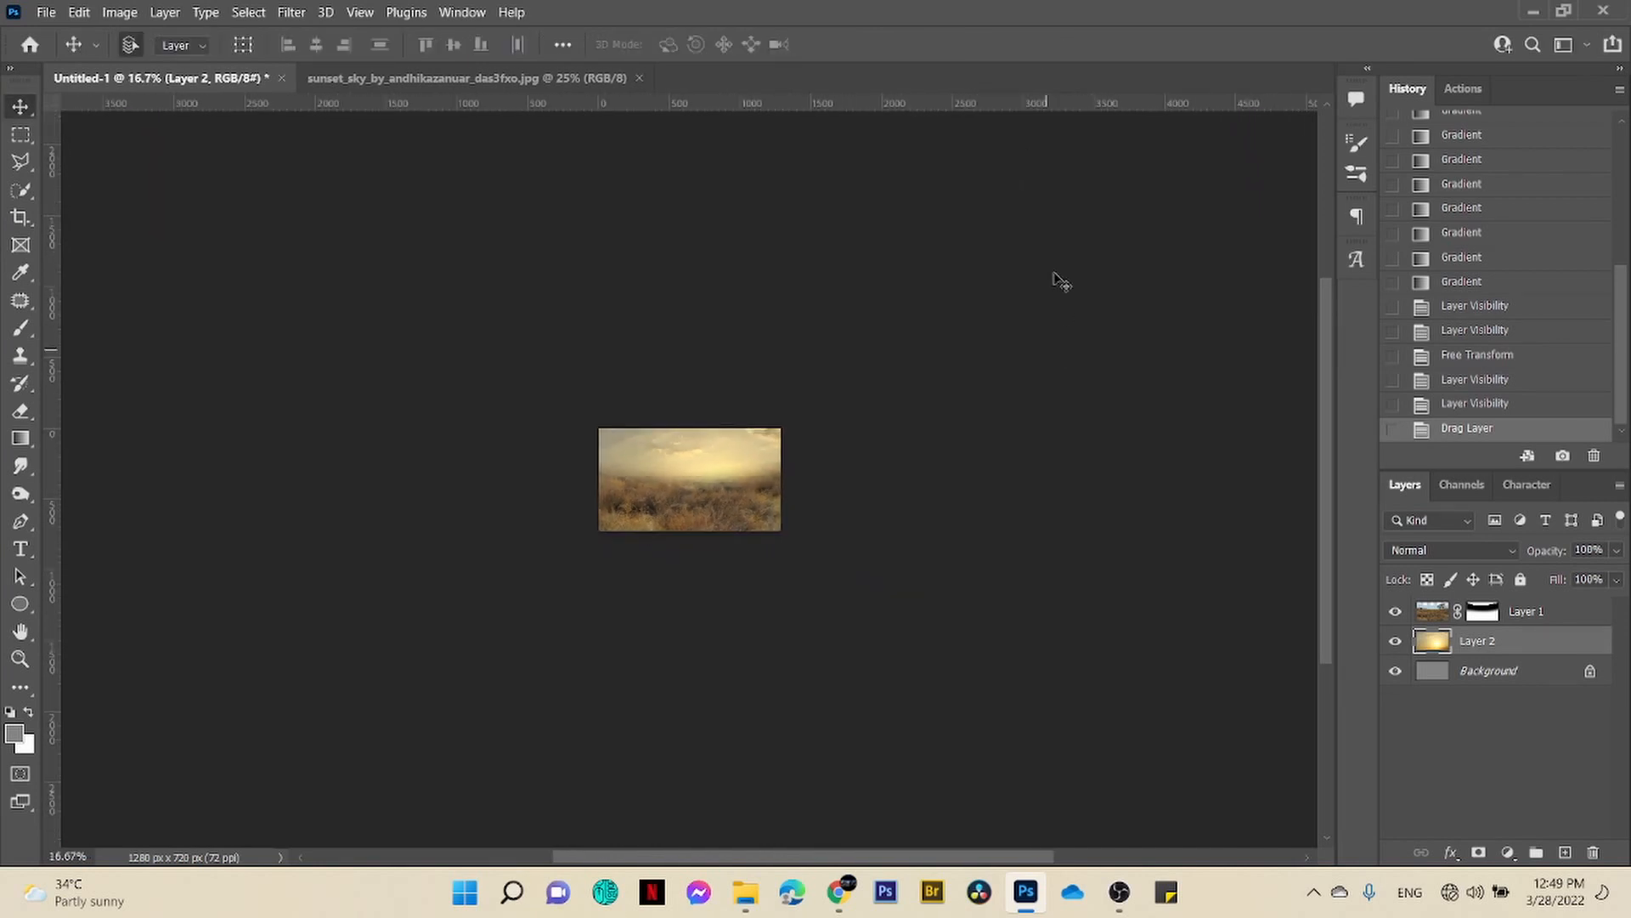
pyautogui.hotkey('ctrl', 't')
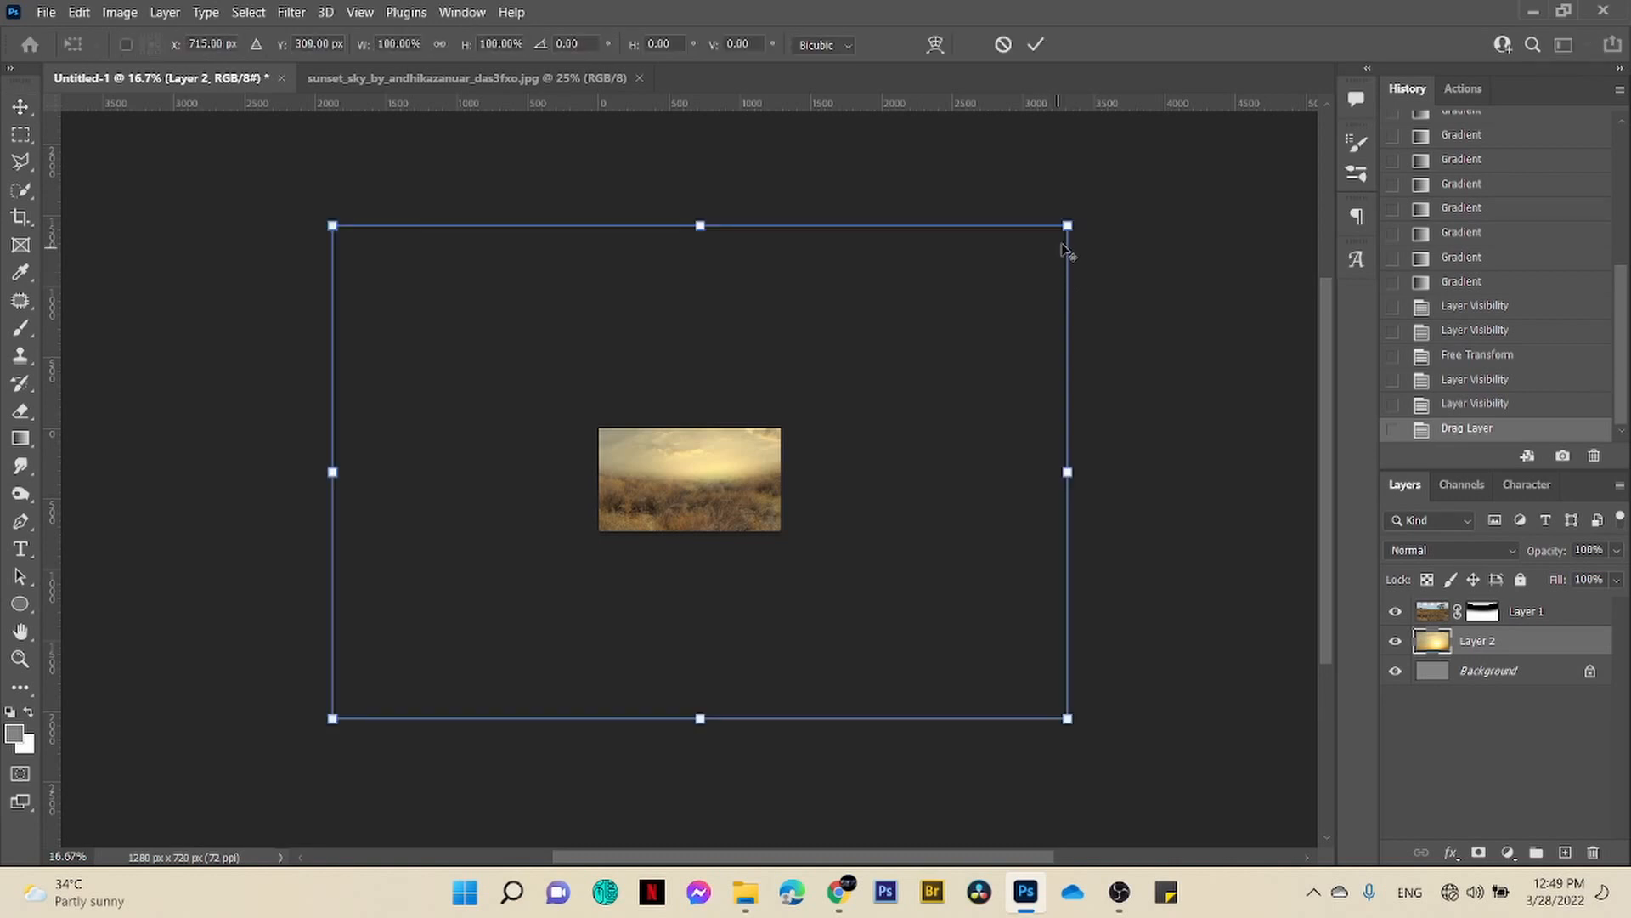
pyautogui.moveTo(1067, 227); pyautogui.dragTo(859, 433)
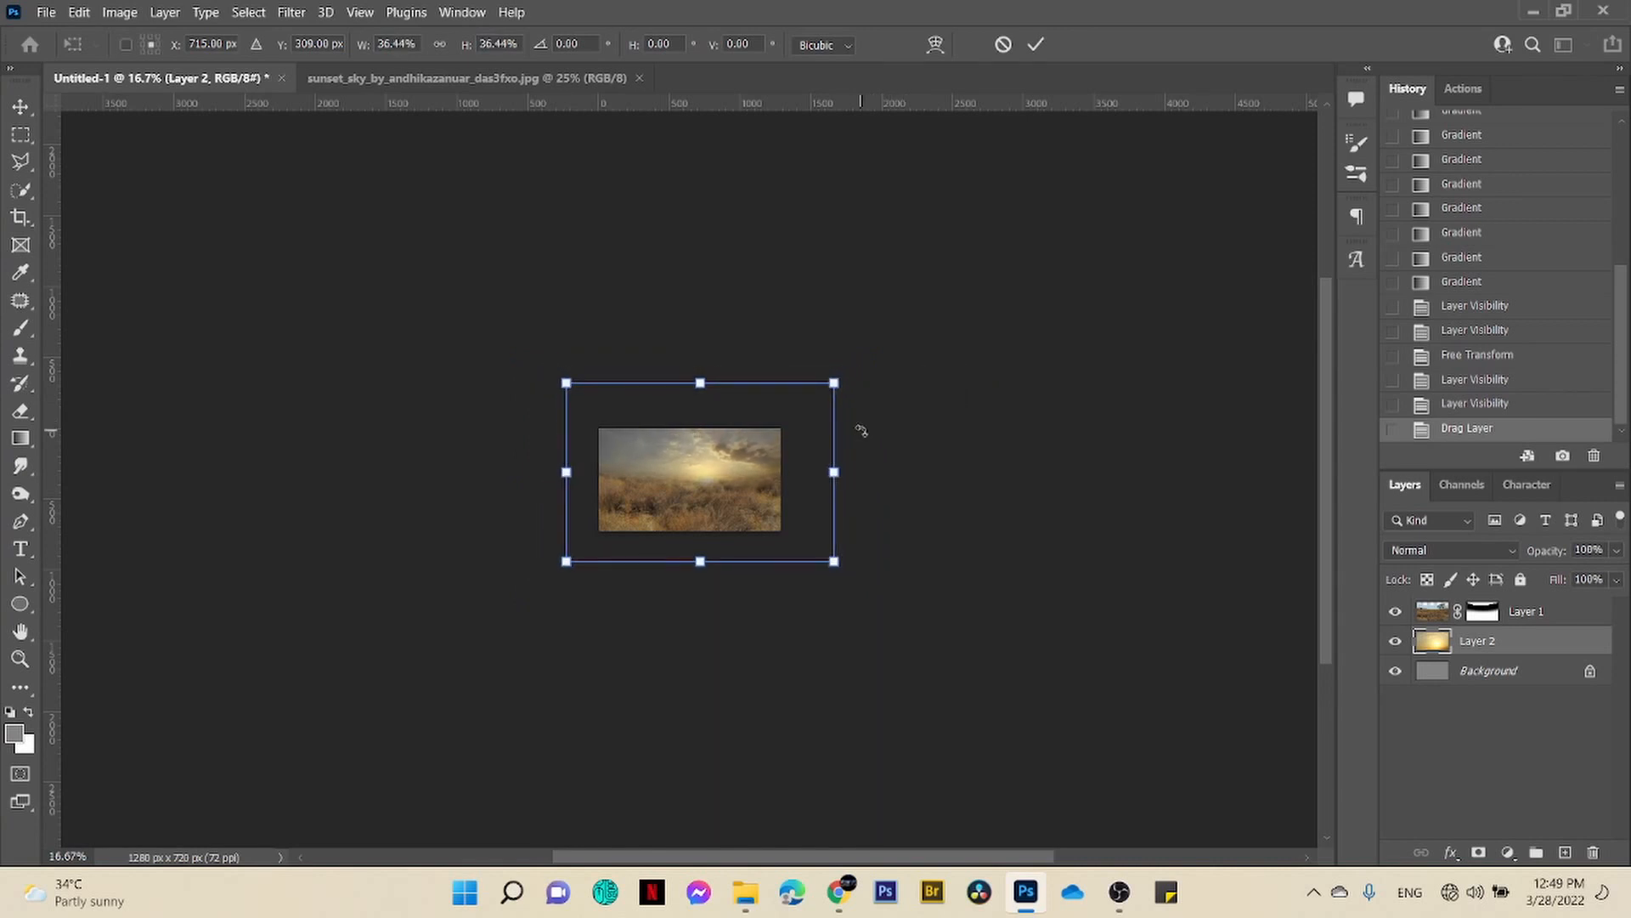
pyautogui.click(1036, 44)
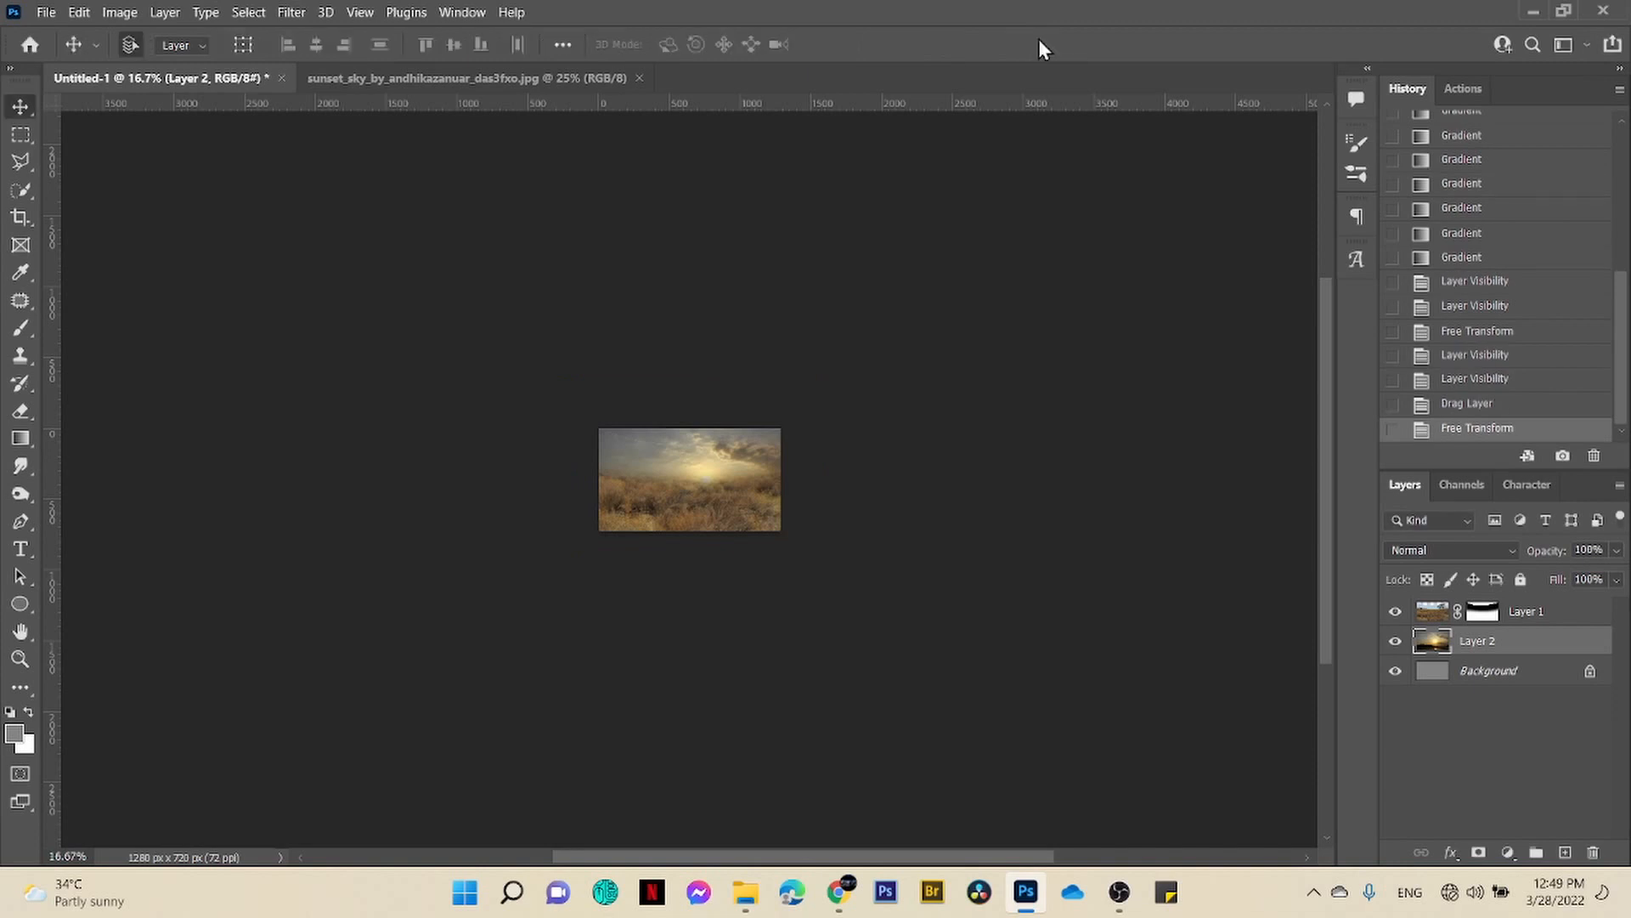
# - Move the sunset sky layer up and slightly left so the sun sits just above the grass horizon
pyautogui.hotkey('ctrl', '0')
pyautogui.hotkey('ctrl', '1')
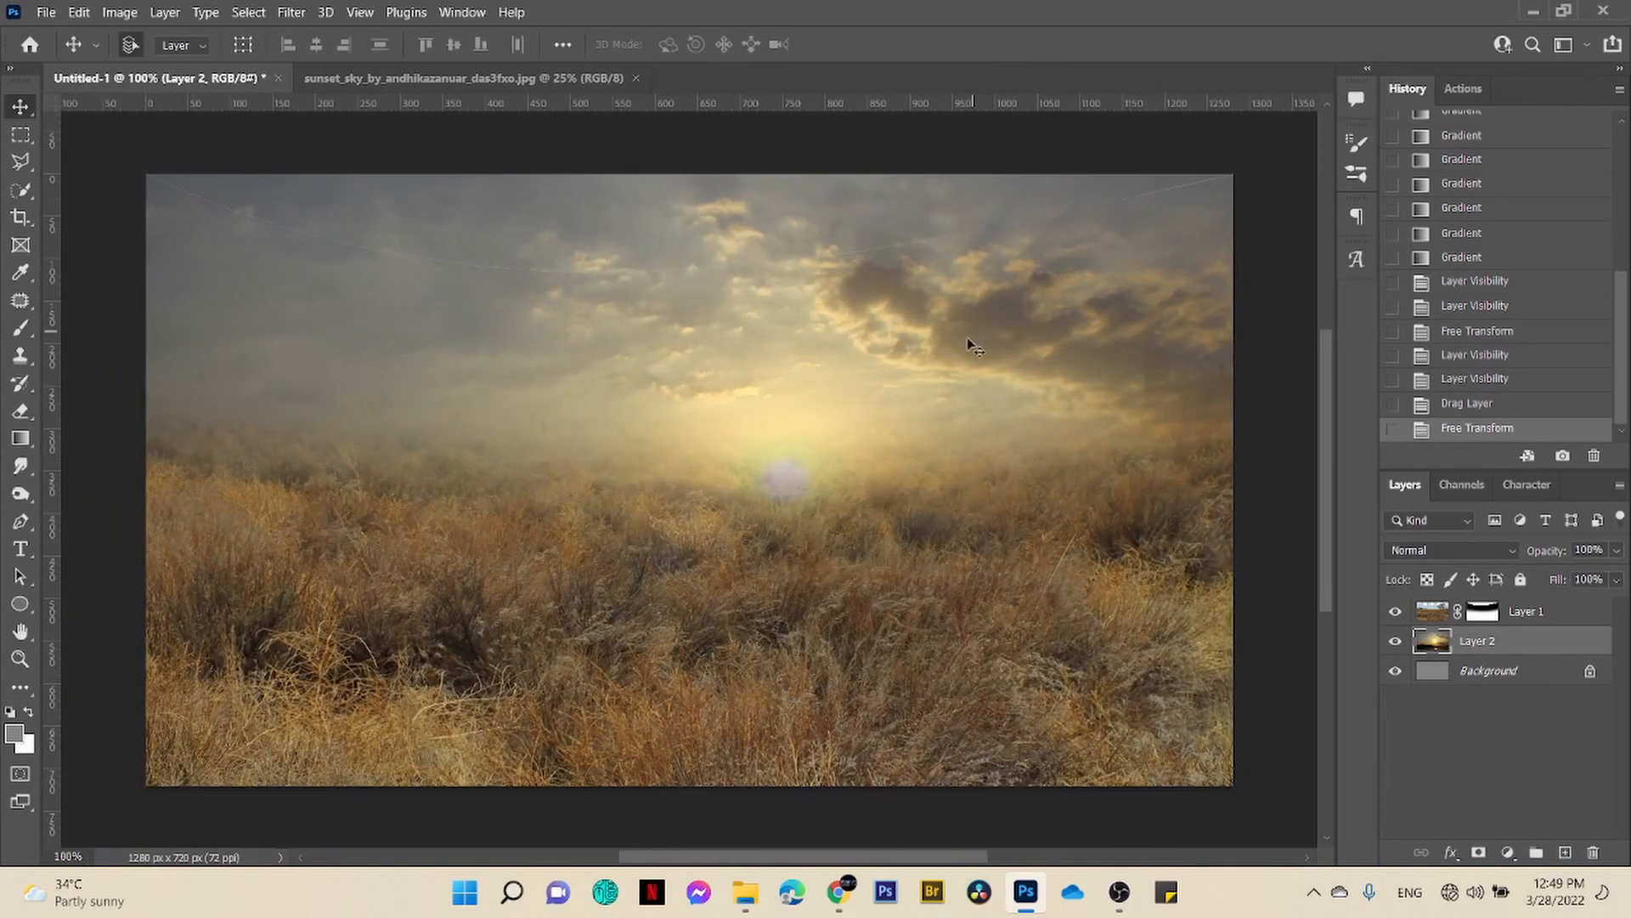
pyautogui.moveTo(969, 340); pyautogui.dragTo(937, 286)
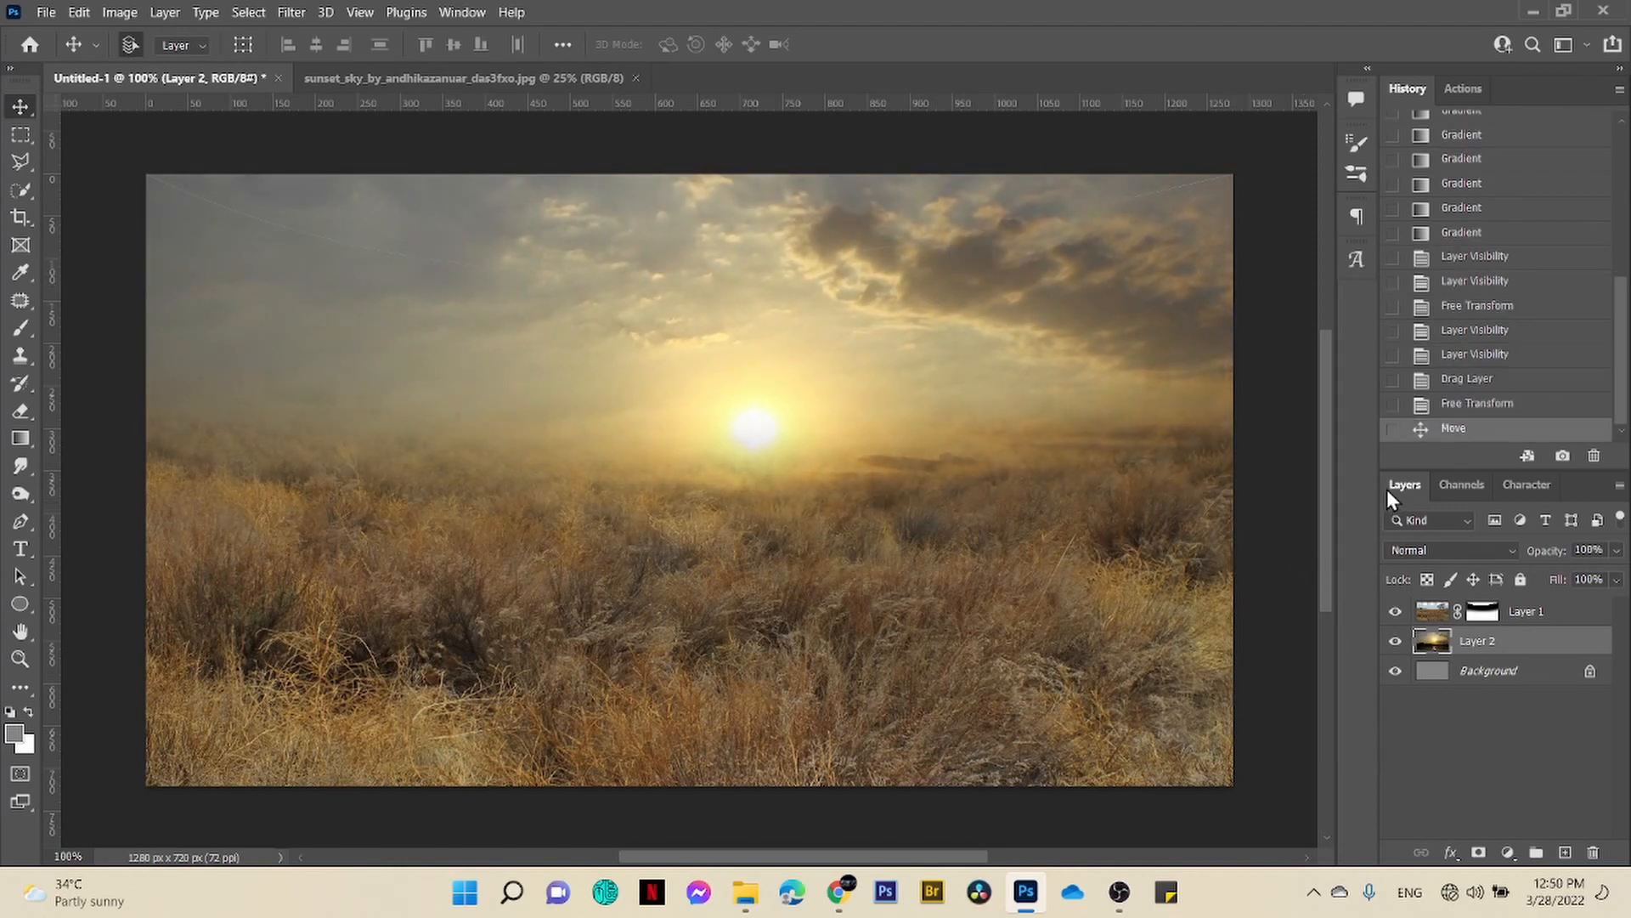
# - Apply Mask All Objects to Layer 1 to generate masked layer groups from its objects
pyautogui.click(1483, 610)
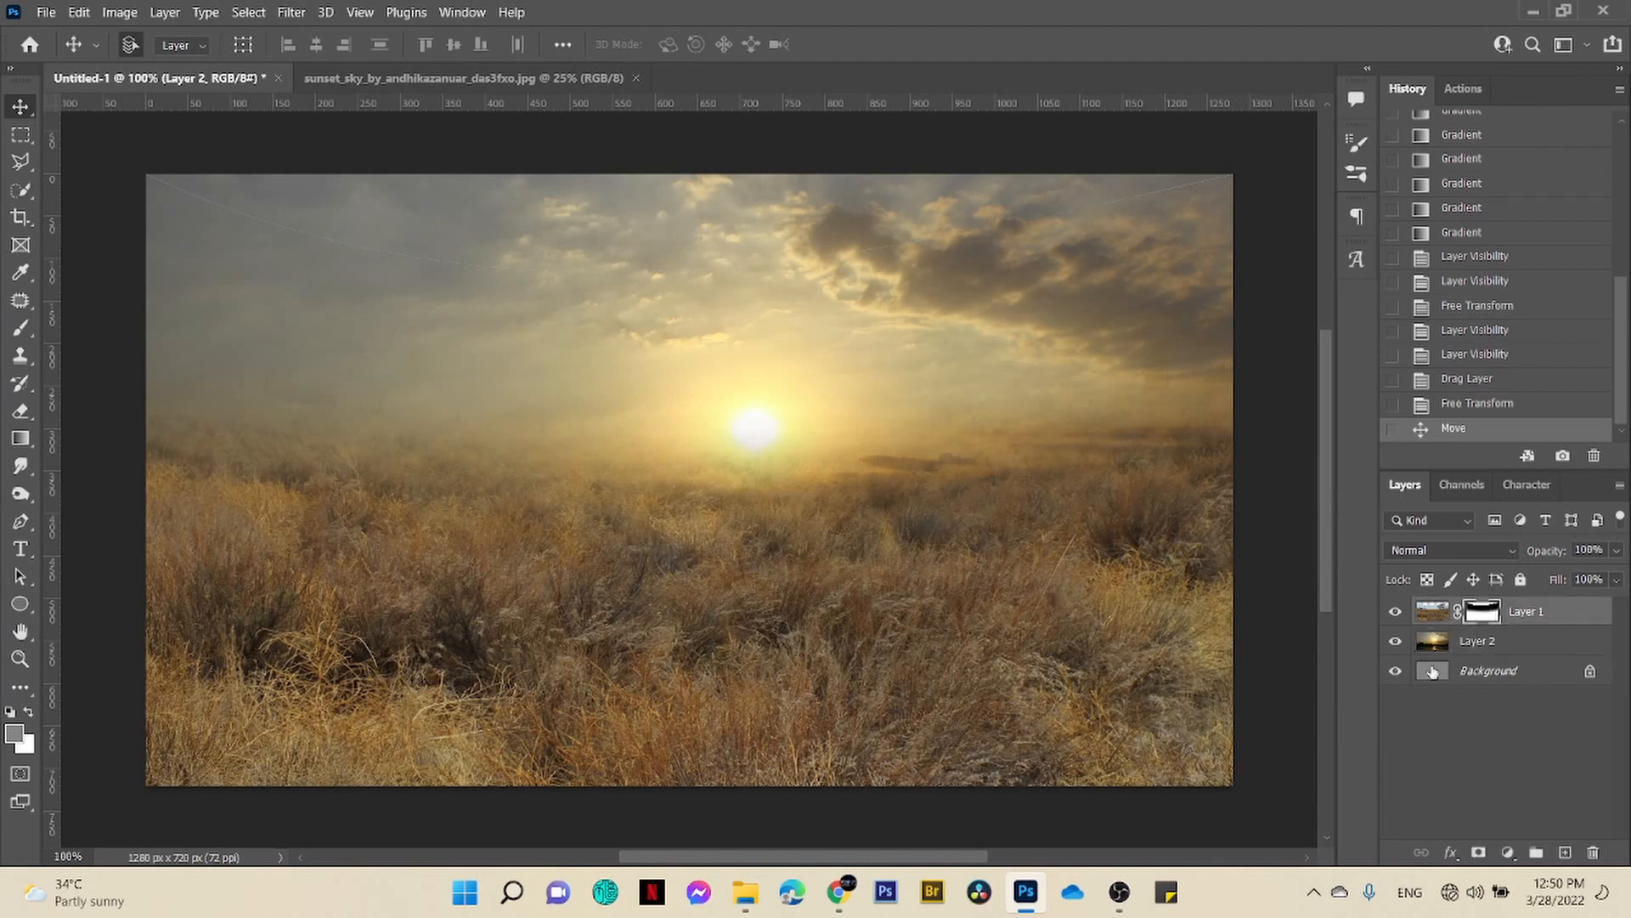
pyautogui.rightClick(1541, 611)
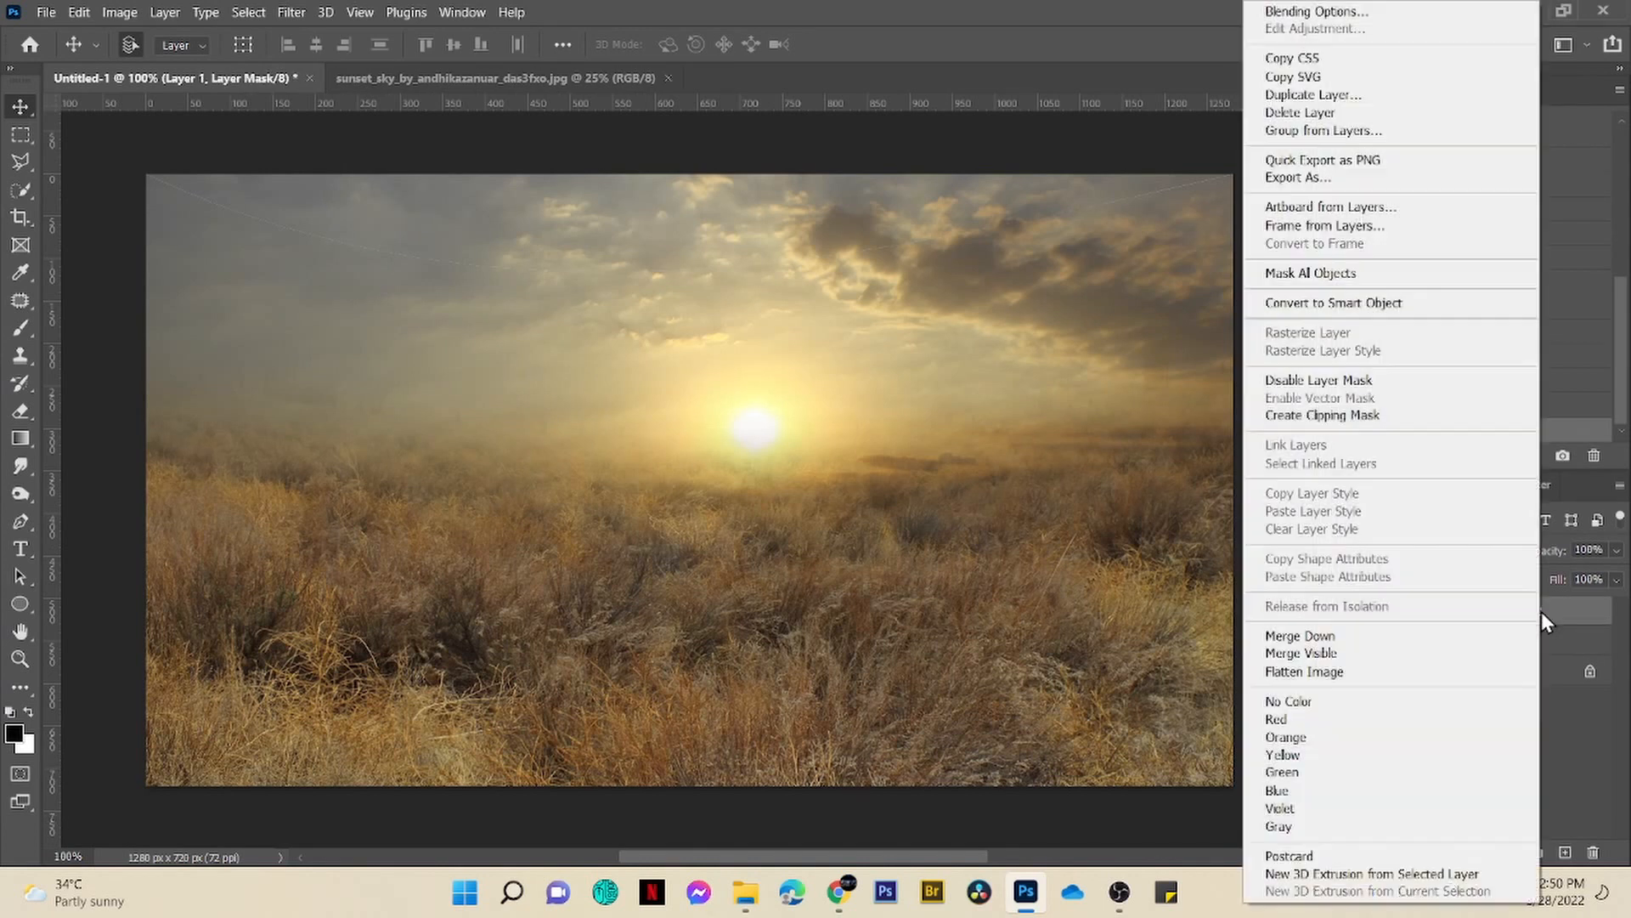
pyautogui.click(1364, 274)
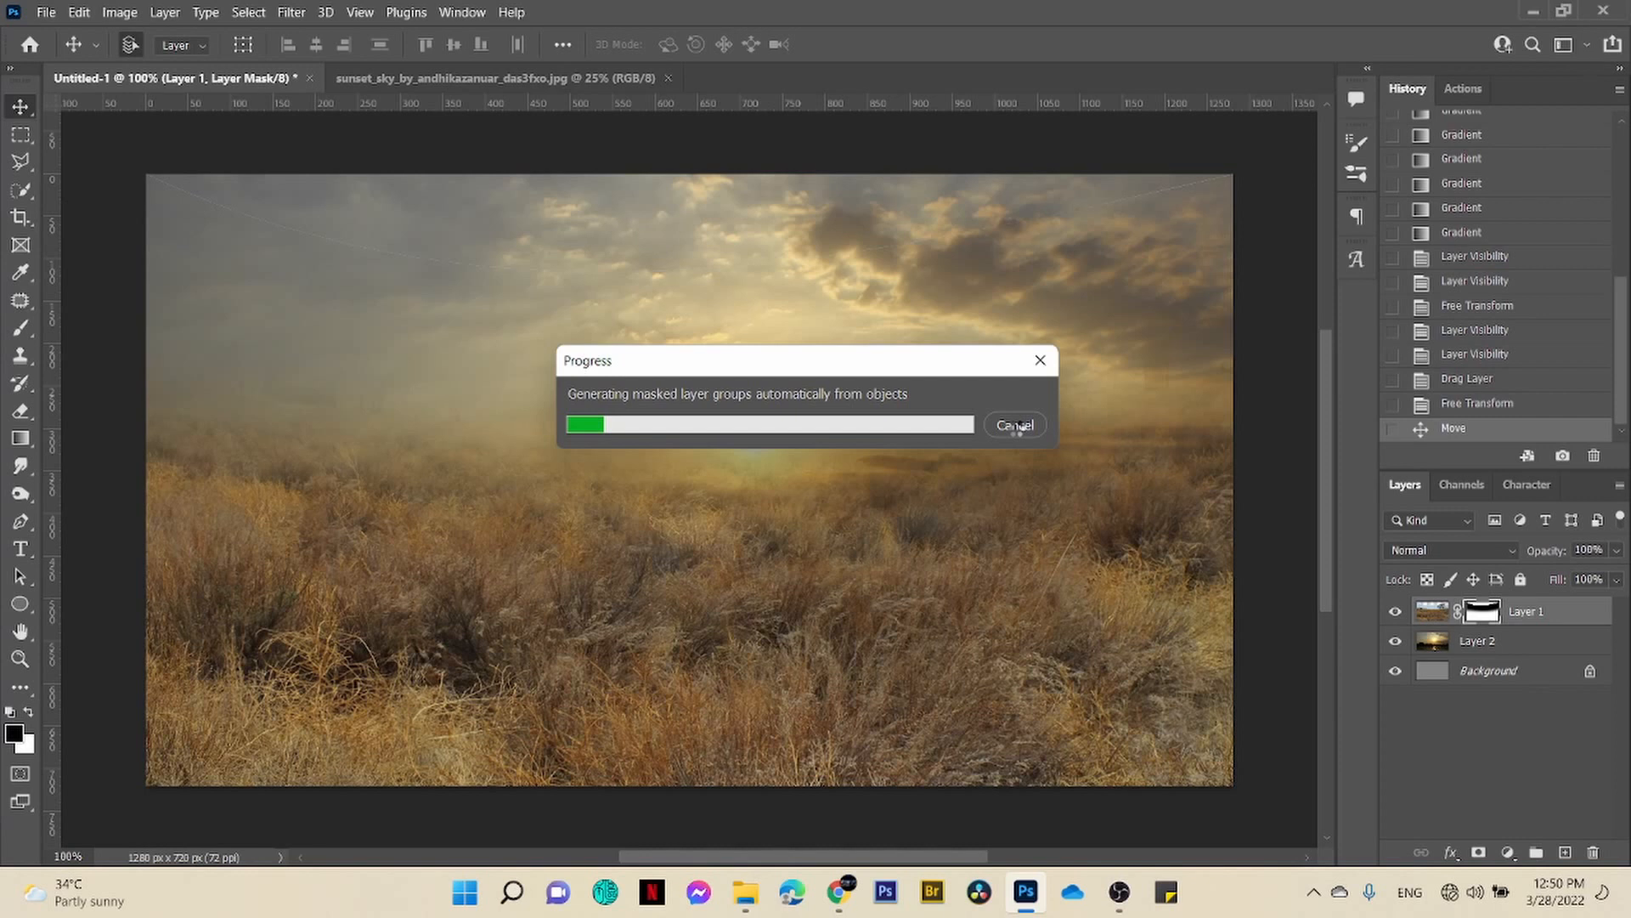
# - Delete the three masked groups Layer 1 Object 1, Layer 1 Object 2 and Layer 1 Object 3
pyautogui.rightClick(1523, 613)
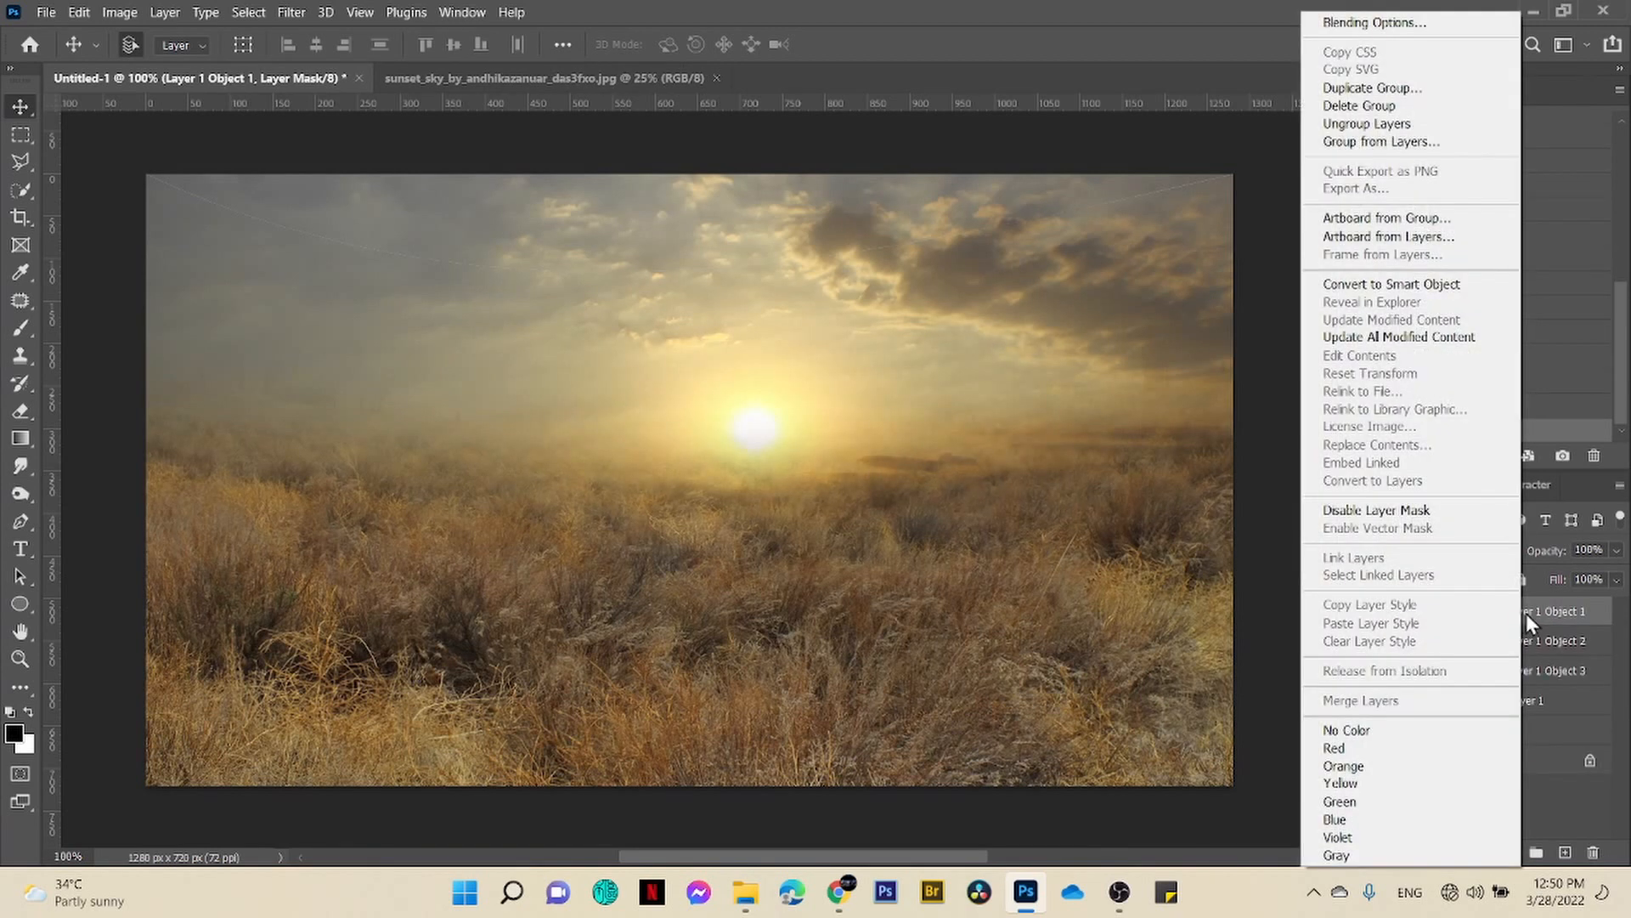
pyautogui.click(1533, 617)
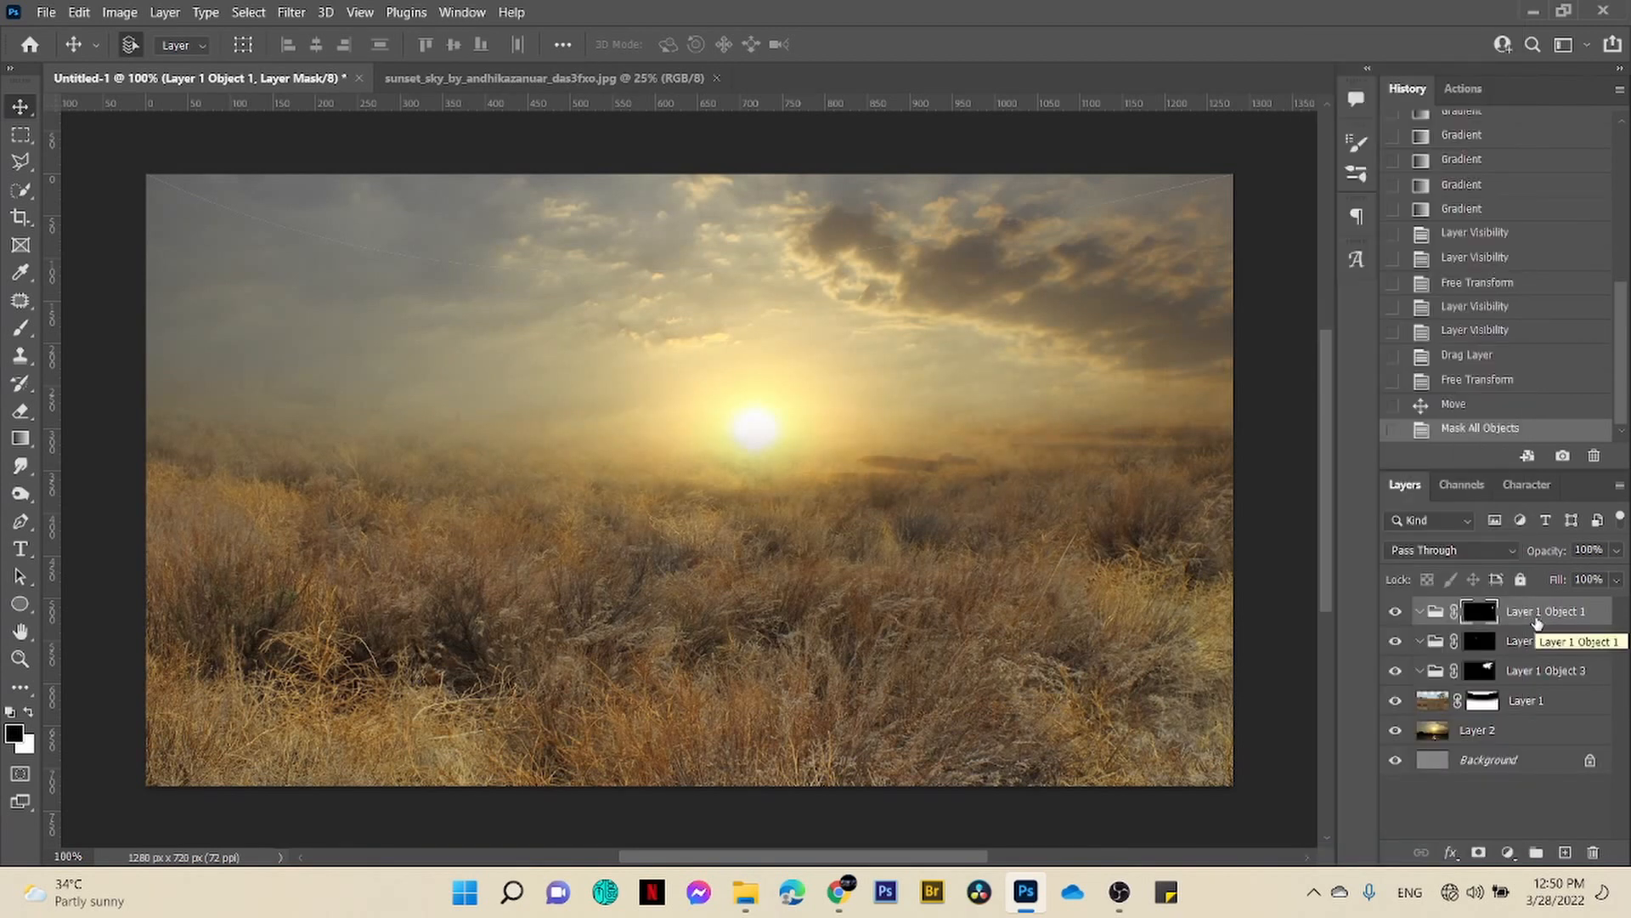
pyautogui.keyDown('shift'); pyautogui.click(1548, 676); pyautogui.keyUp('shift')
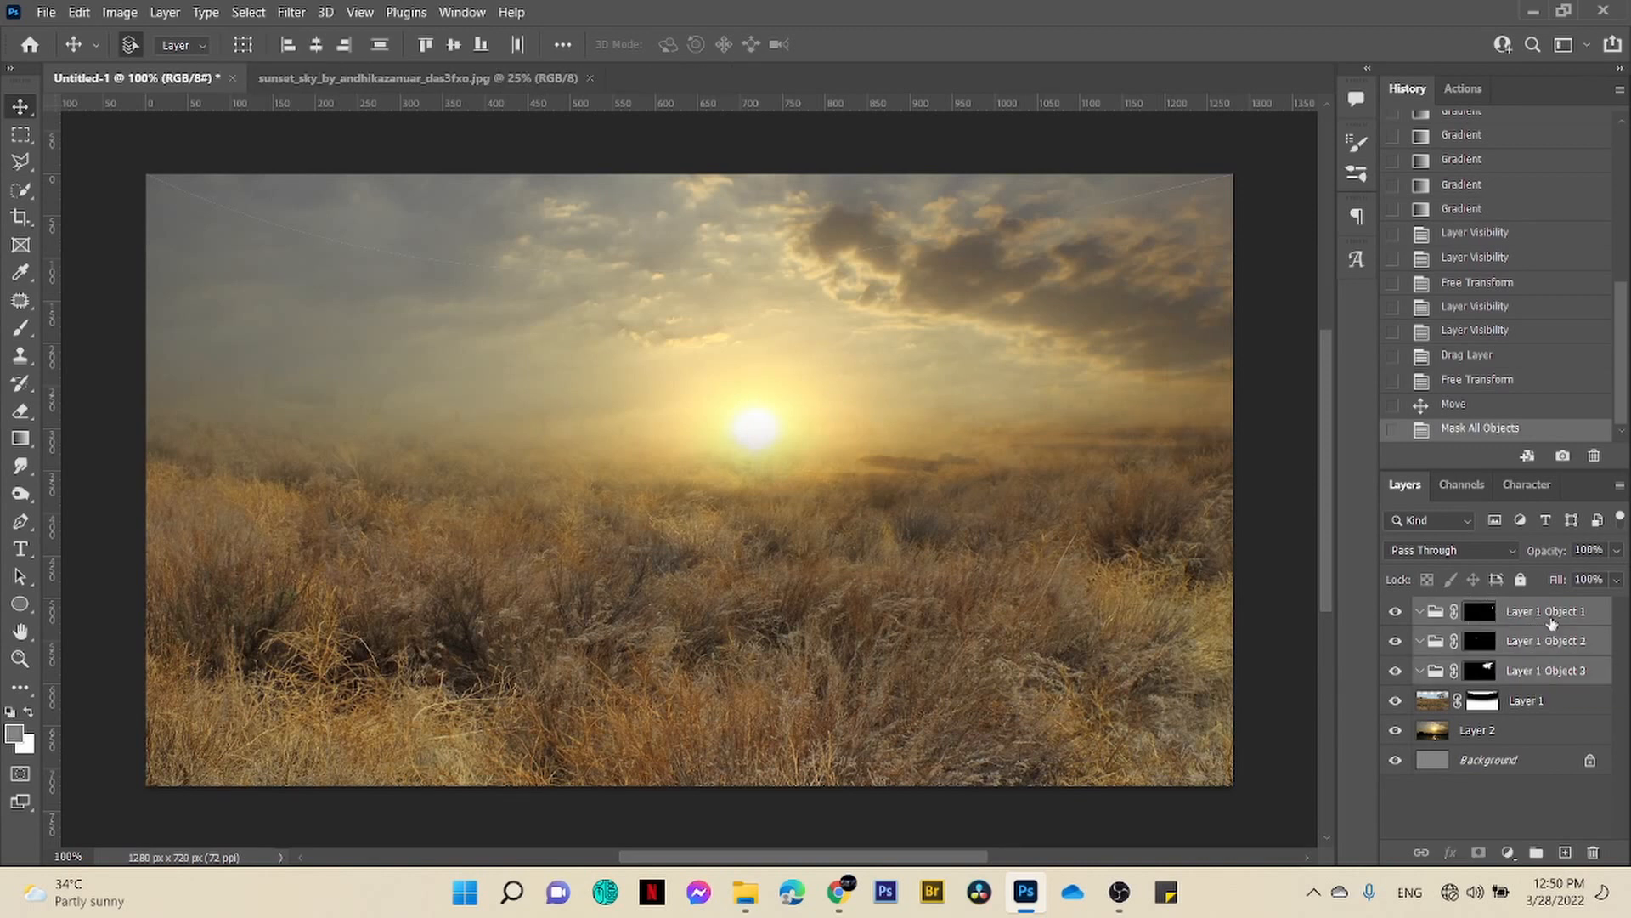
pyautogui.moveTo(1553, 622); pyautogui.dragTo(1591, 852)
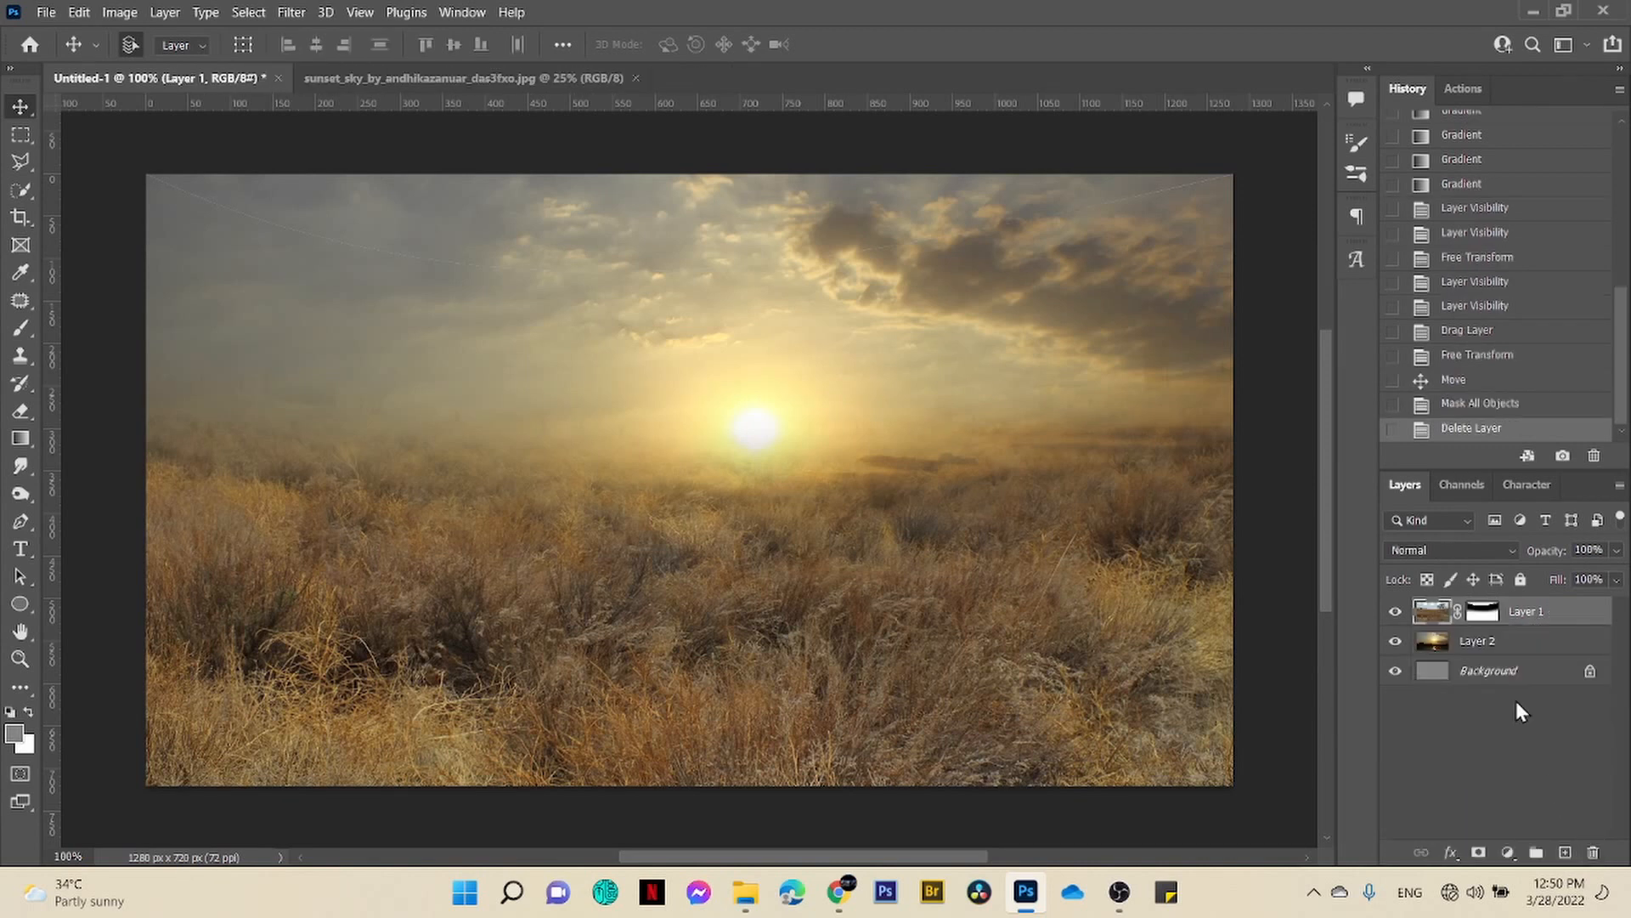
# - Try converting Layer 1 to a smart object, and undo the conversion
pyautogui.rightClick(1519, 620)
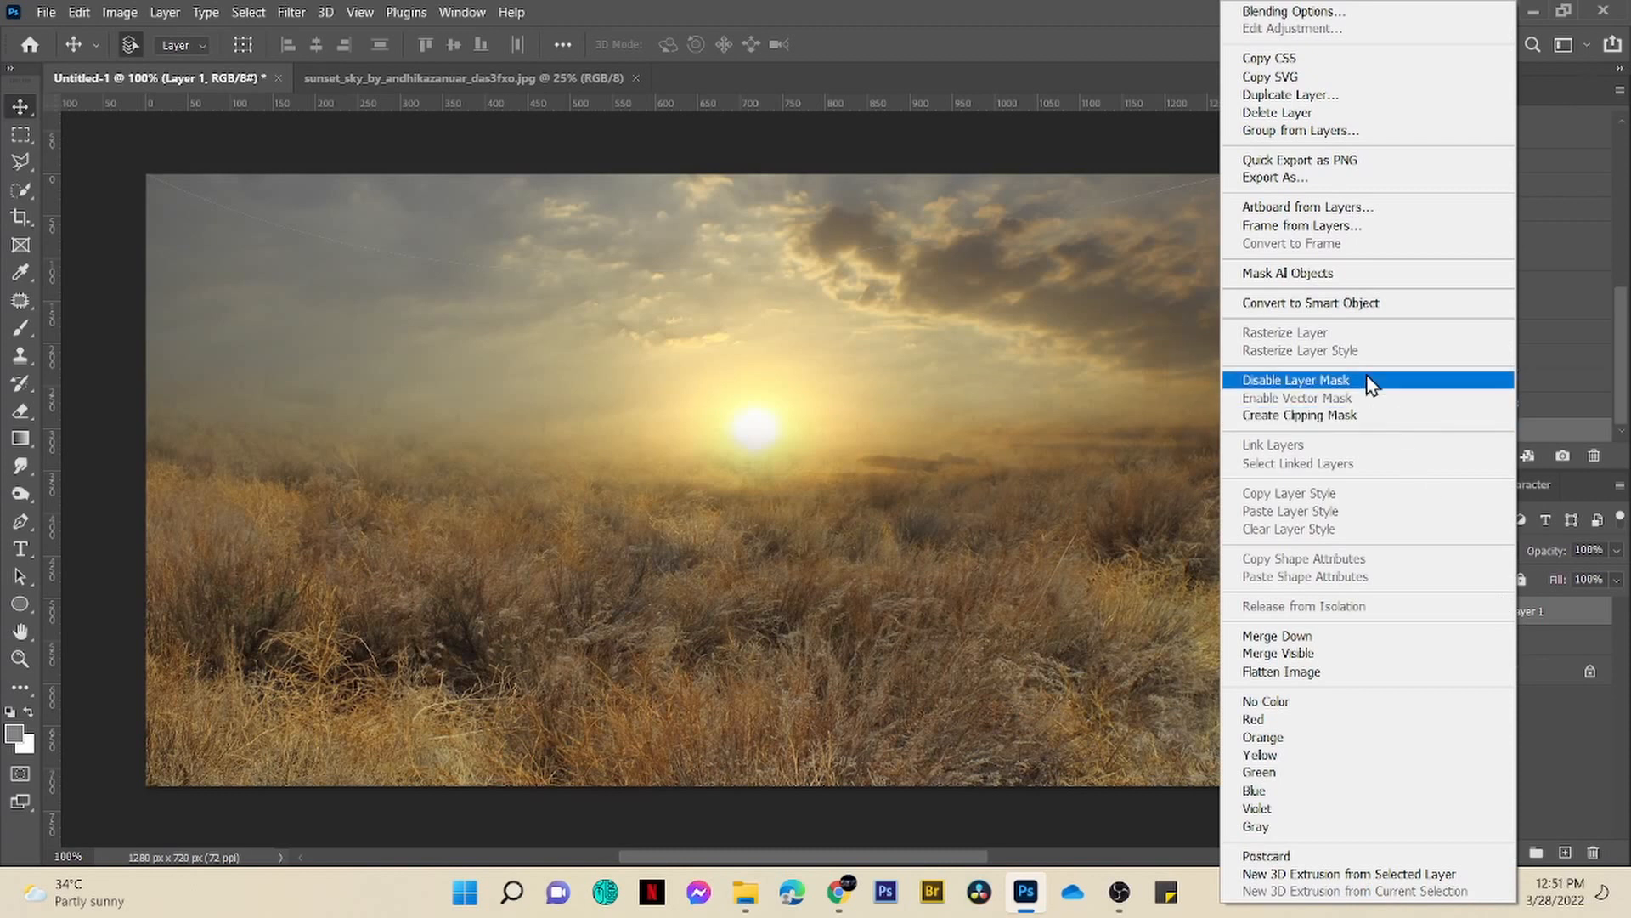
pyautogui.click(1363, 314)
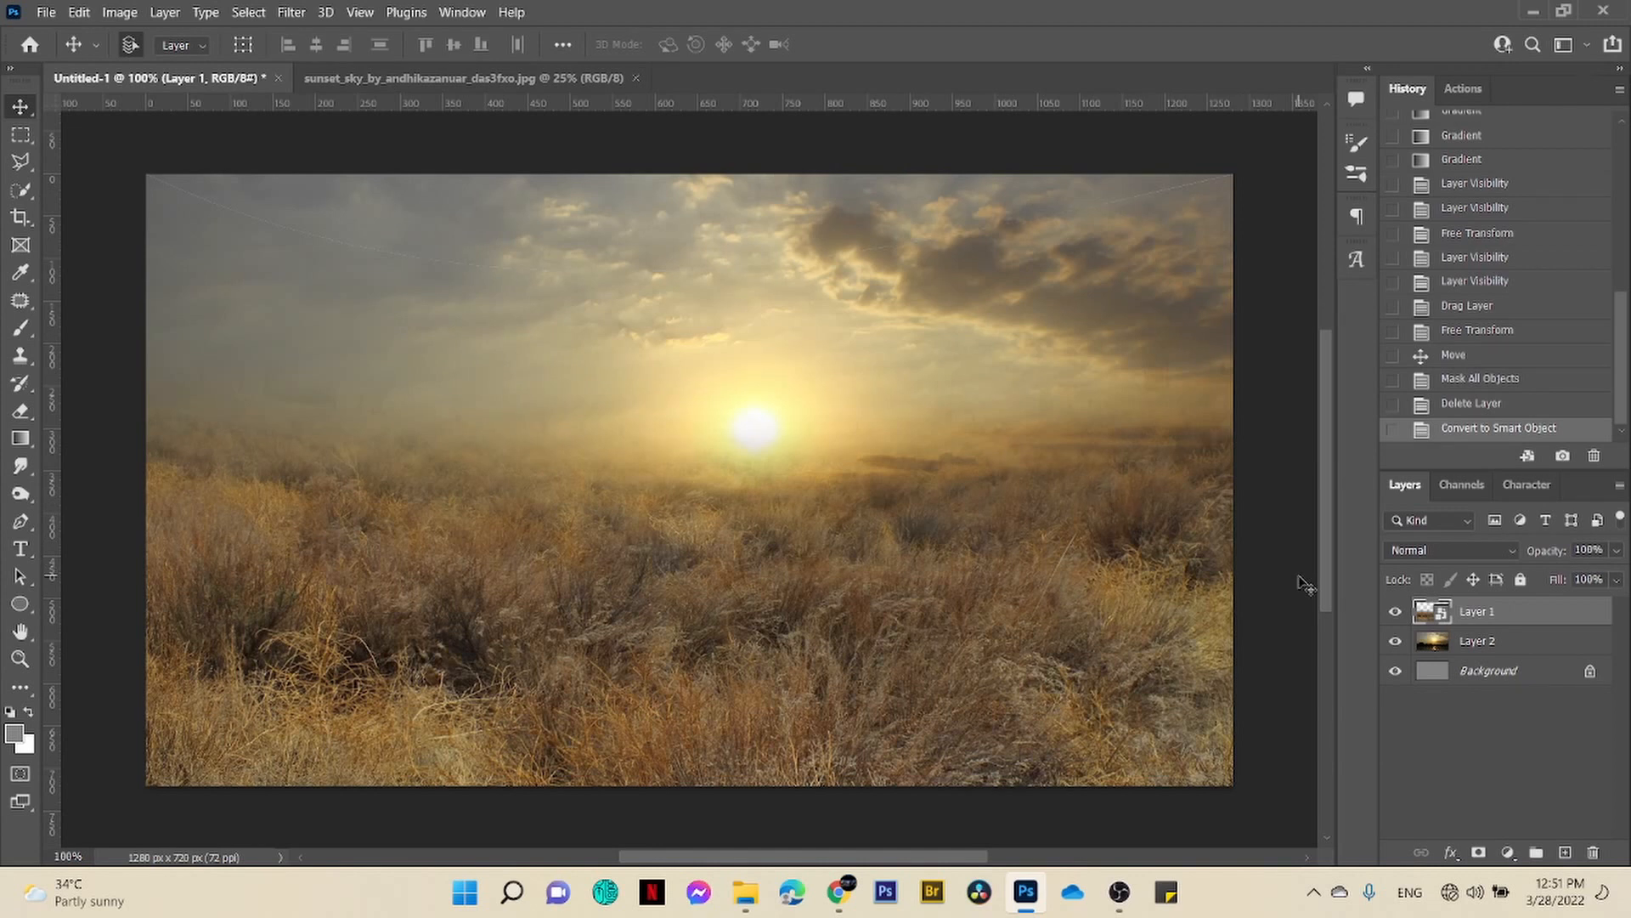
pyautogui.press('ctrl')
pyautogui.hotkey('ctrl', 'z')
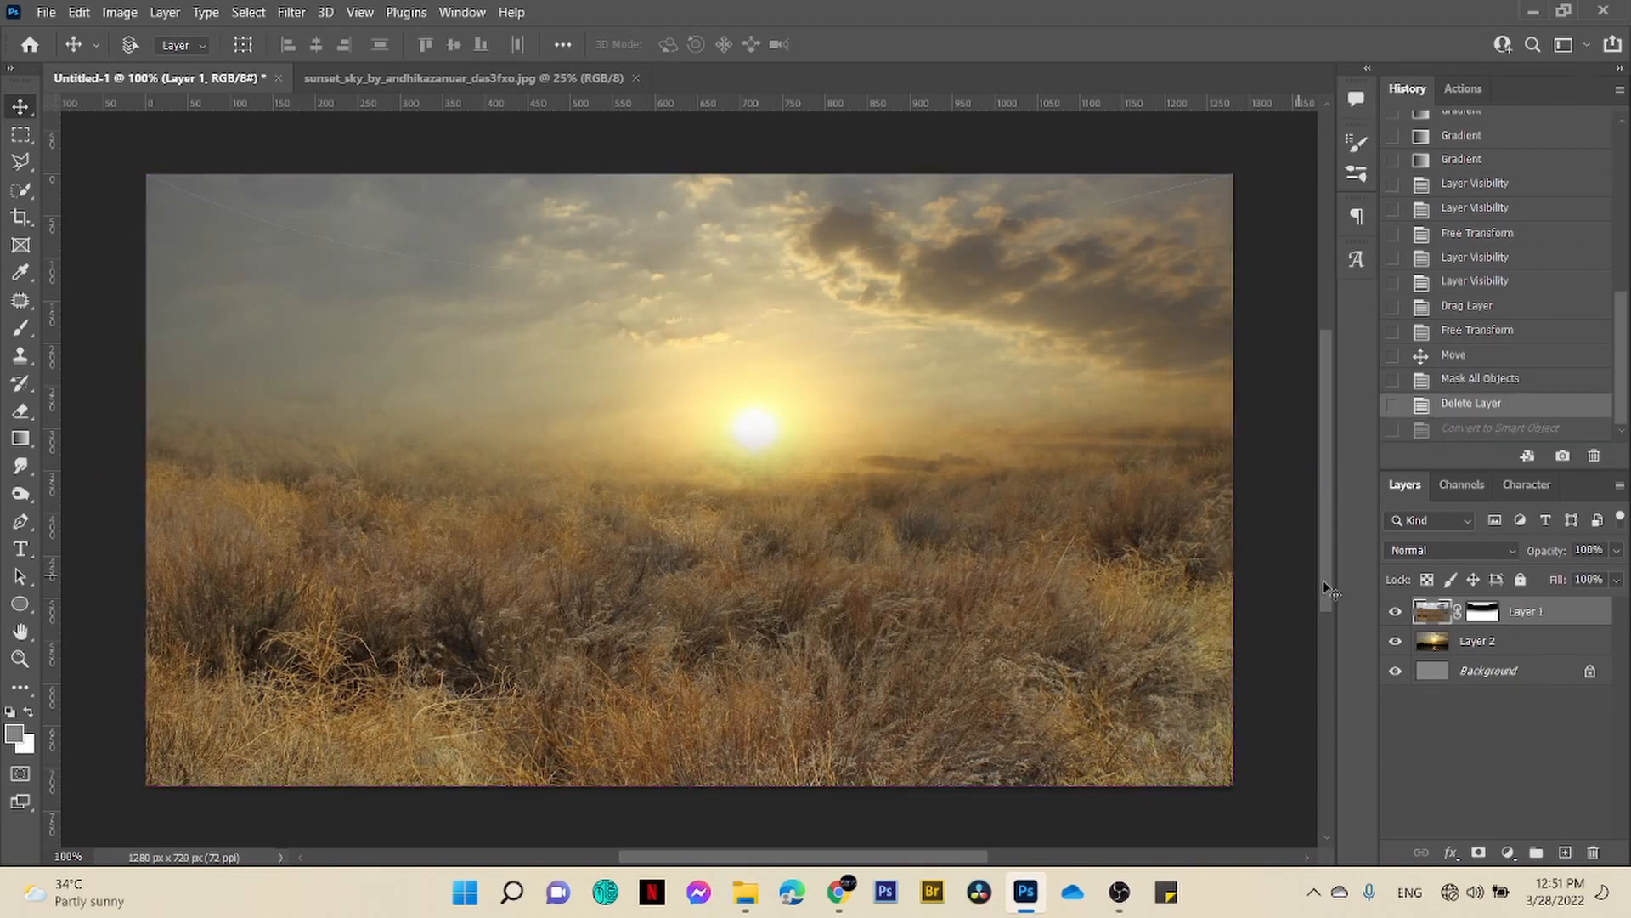
# - Paint black on Layer 1's mask with a 125 px soft brush across the upper sky to hide leftover traces
pyautogui.click(1485, 614)
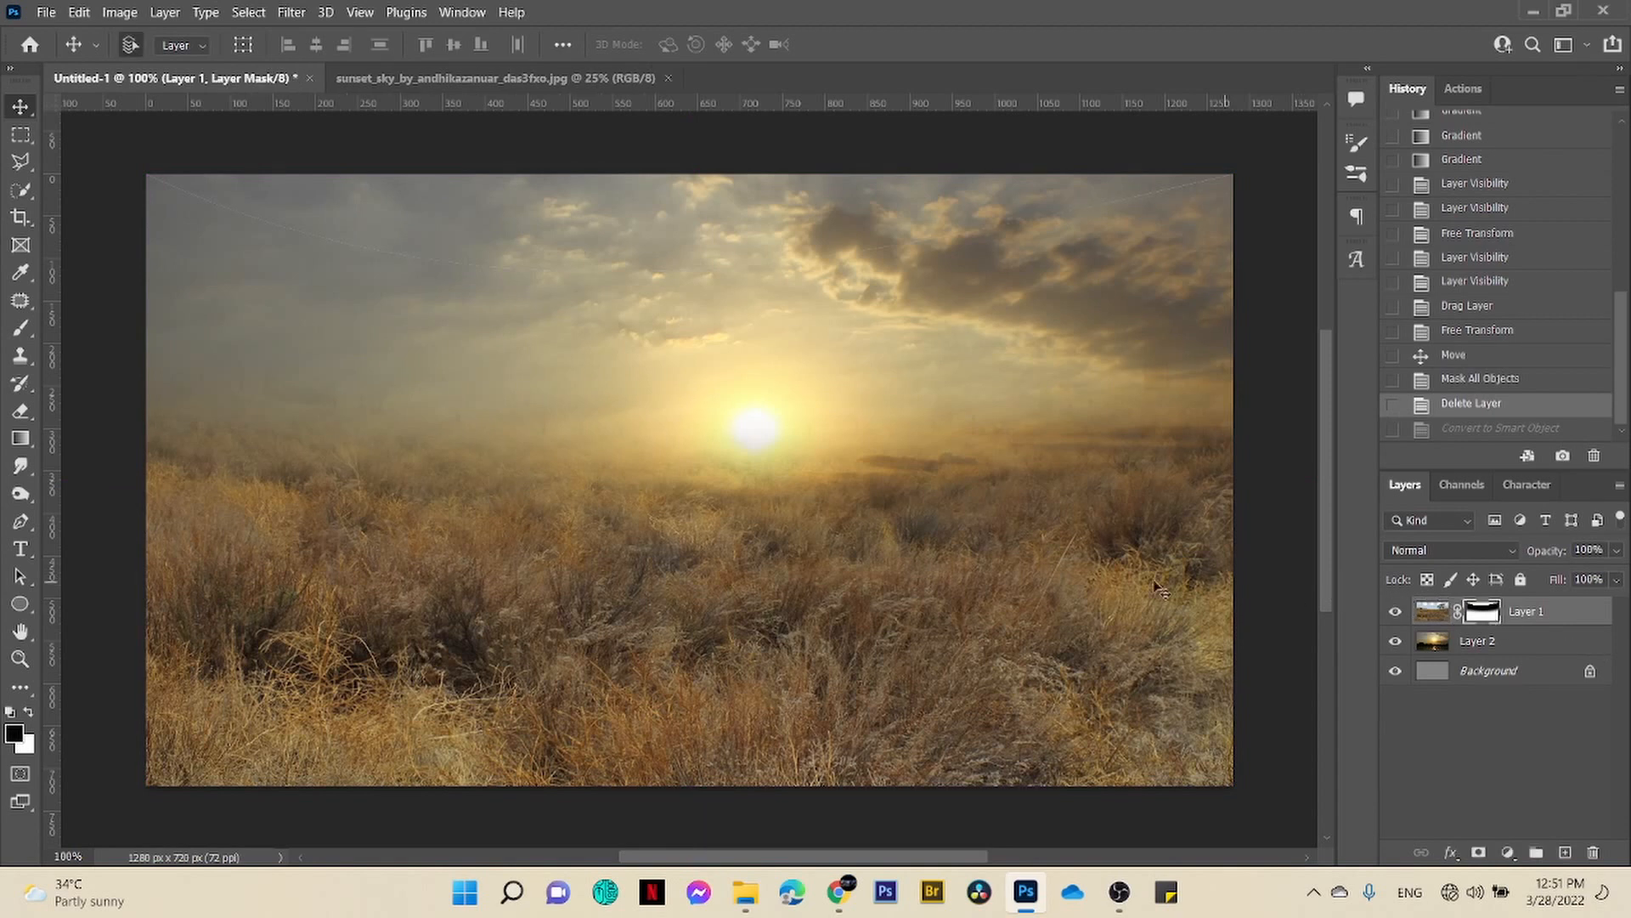
pyautogui.press('b')
pyautogui.press(']')
pyautogui.press(']')
pyautogui.press(']')
pyautogui.press(']')
pyautogui.press(']')
pyautogui.press(']')
pyautogui.press(']')
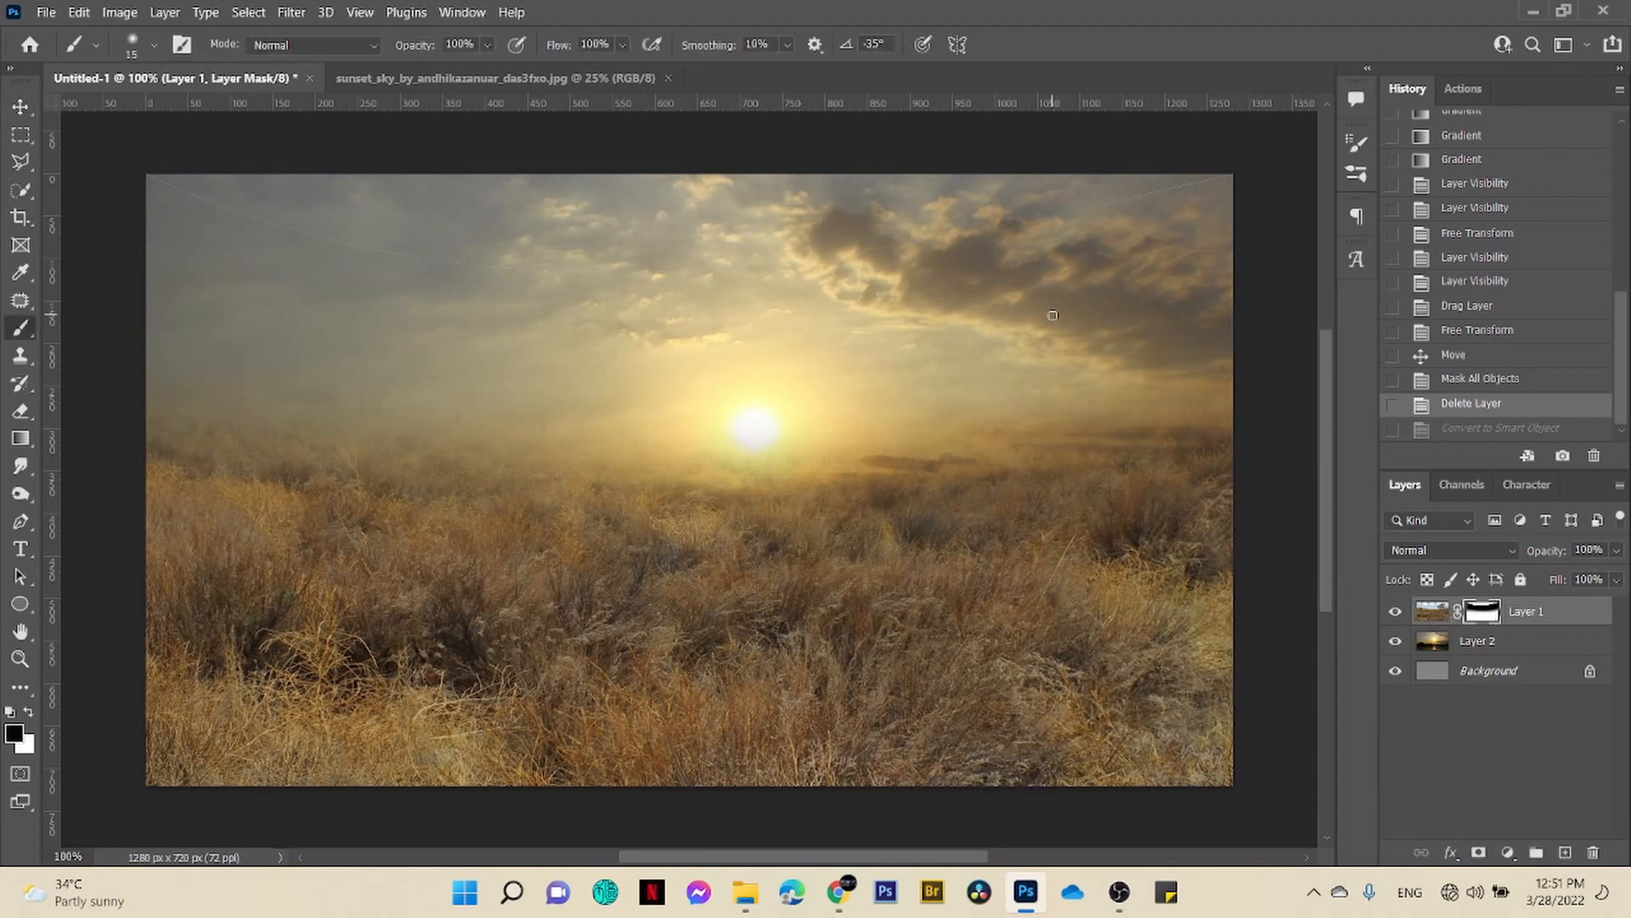
pyautogui.press(']')
pyautogui.press(']')
pyautogui.press(']')
pyautogui.moveTo(751, 259); pyautogui.dragTo(533, 261)
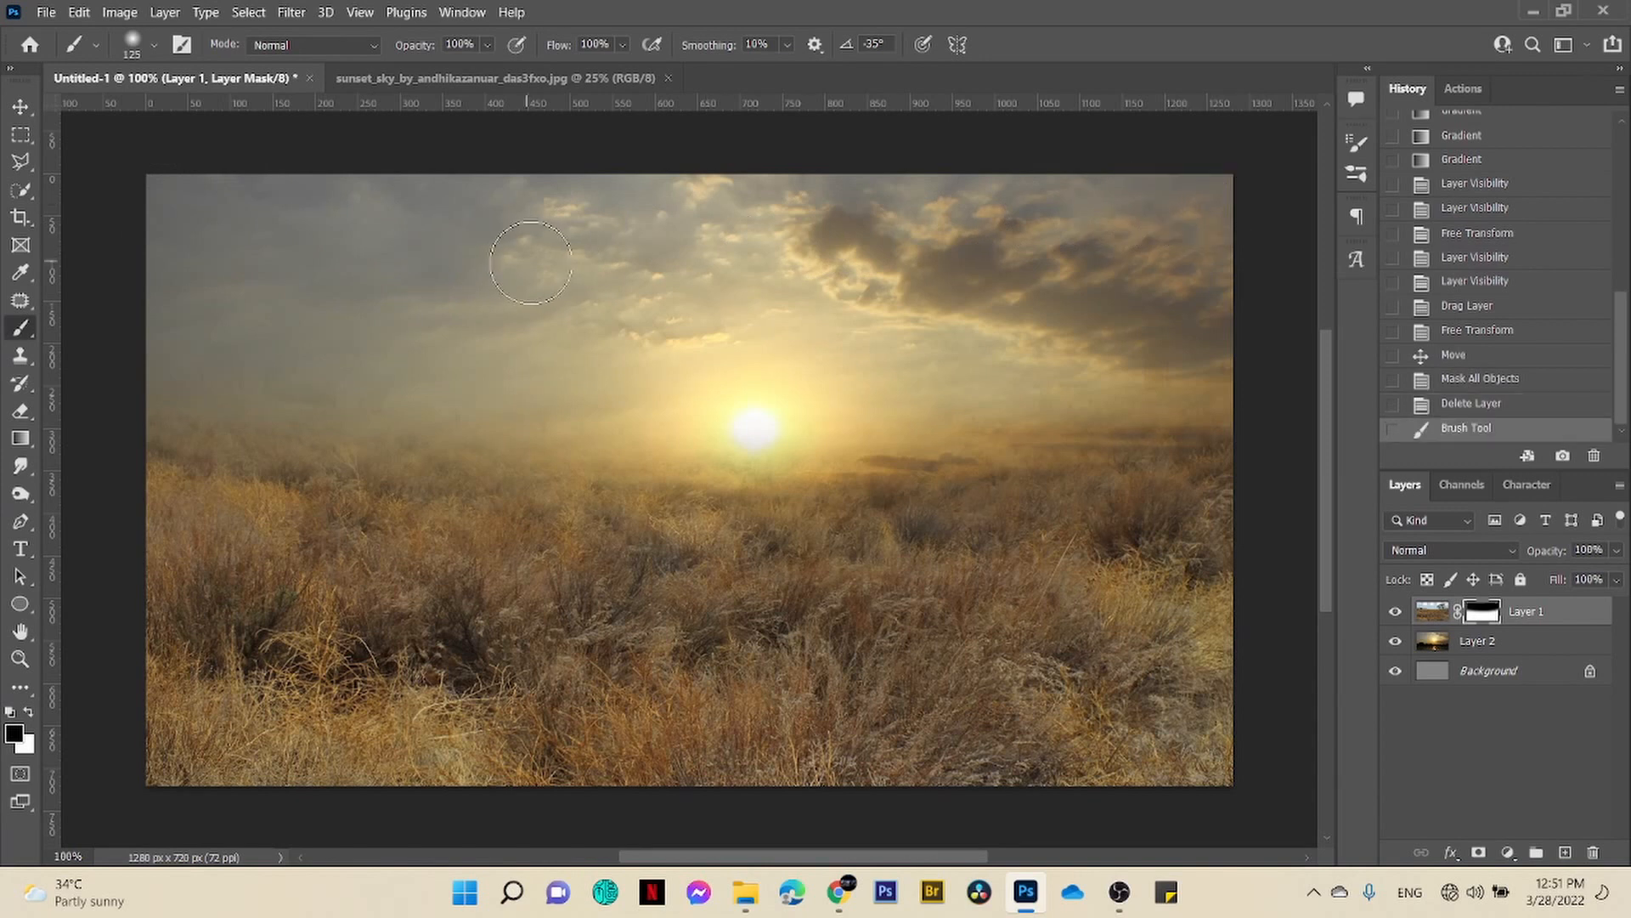
pyautogui.moveTo(1158, 212); pyautogui.dragTo(1269, 244)
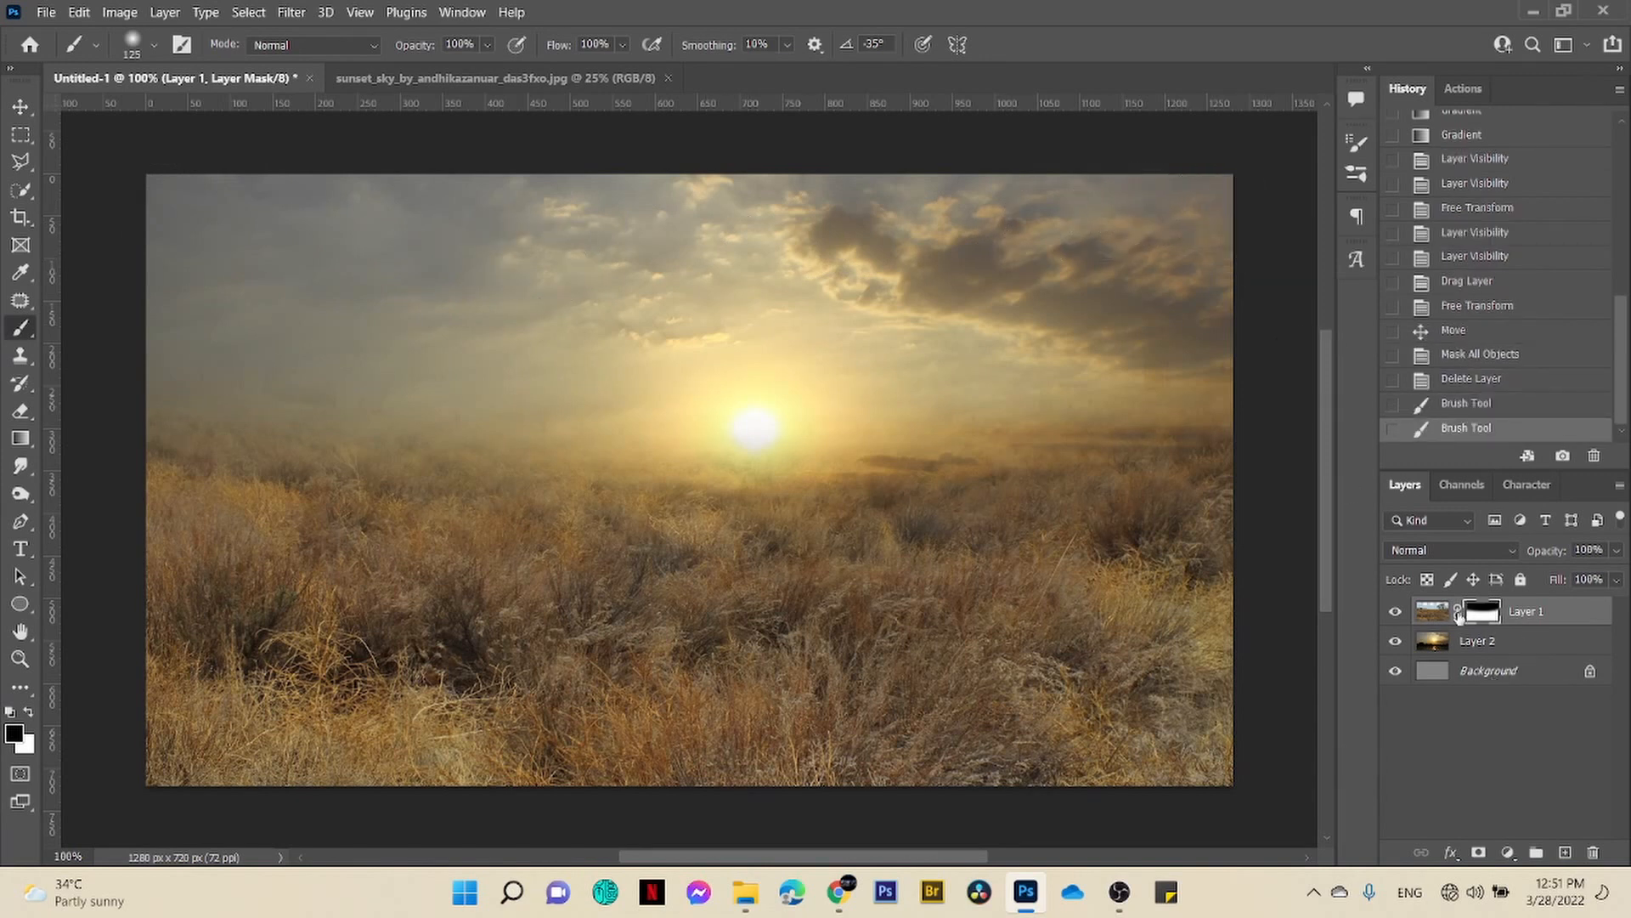
# - Convert Layer 1 to a smart object, and move the sunset sky layer left and slightly up
pyautogui.rightClick(1546, 621)
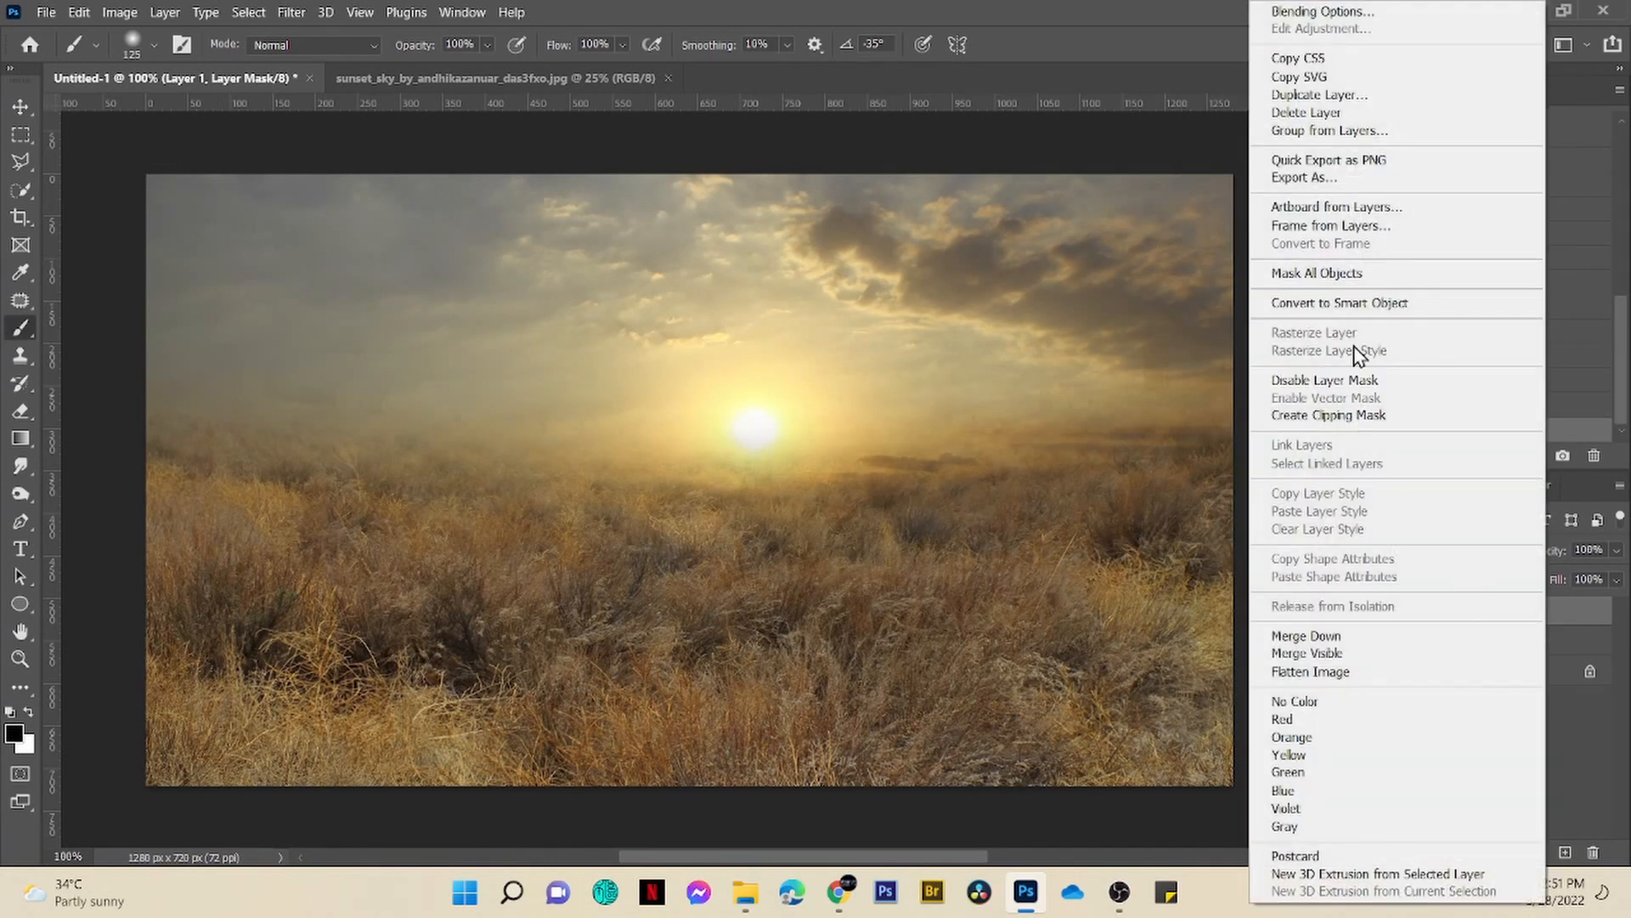
pyautogui.click(1358, 304)
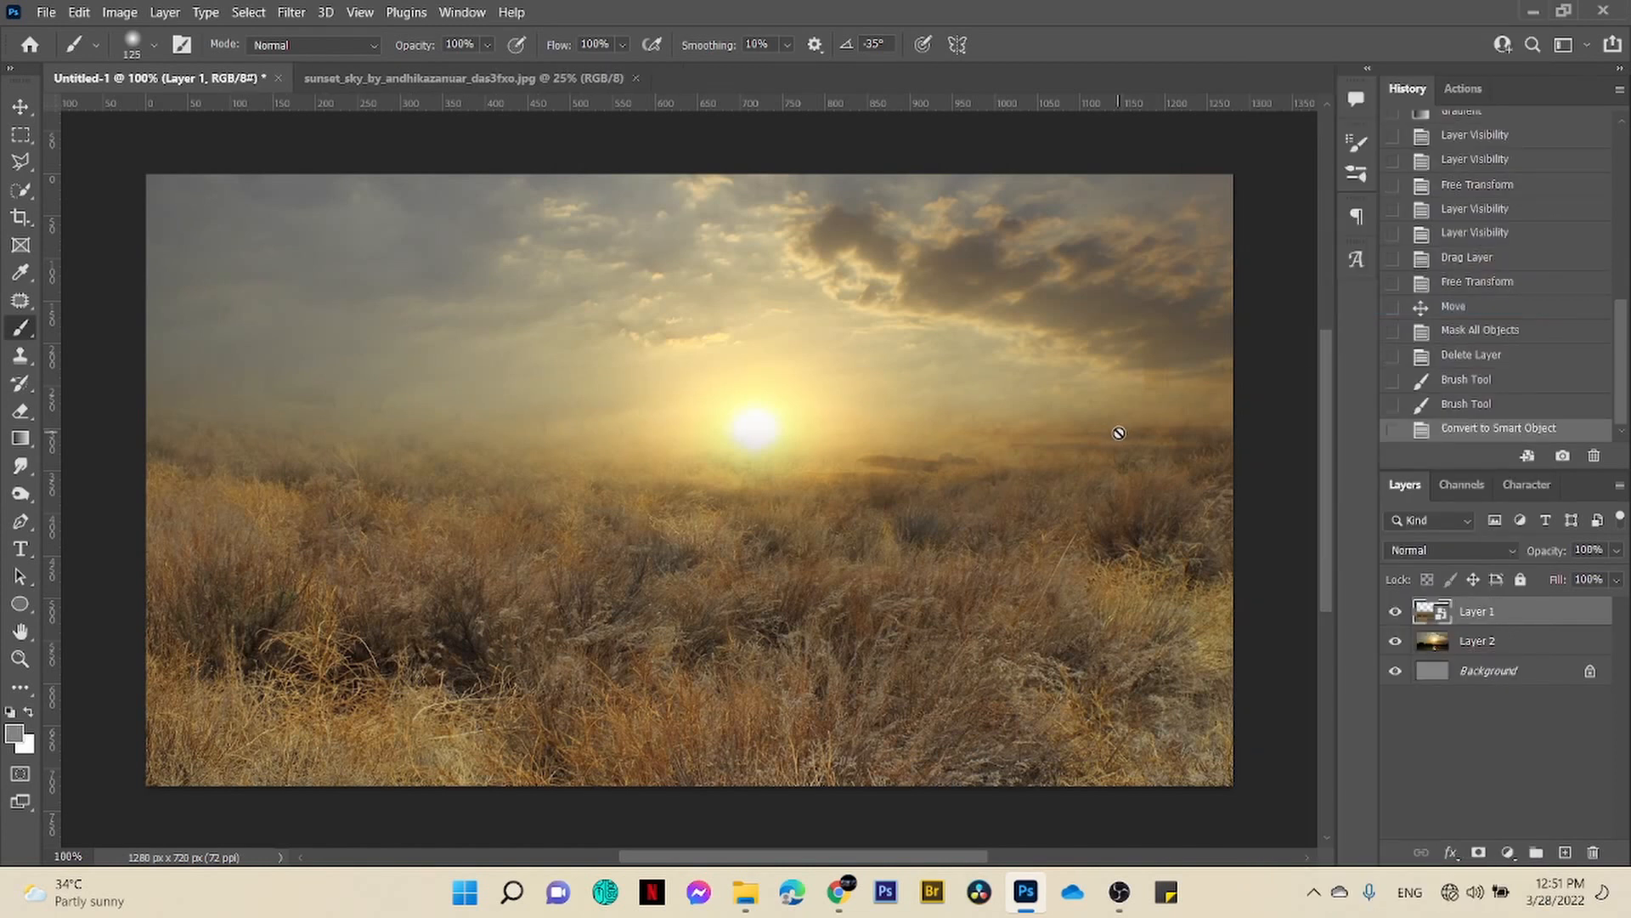
pyautogui.press('v')
pyautogui.moveTo(735, 398)
pyautogui.mouseDown()
pyautogui.moveTo(561, 401)
pyautogui.moveTo(561, 357)
pyautogui.moveTo(605, 374)
pyautogui.mouseUp()
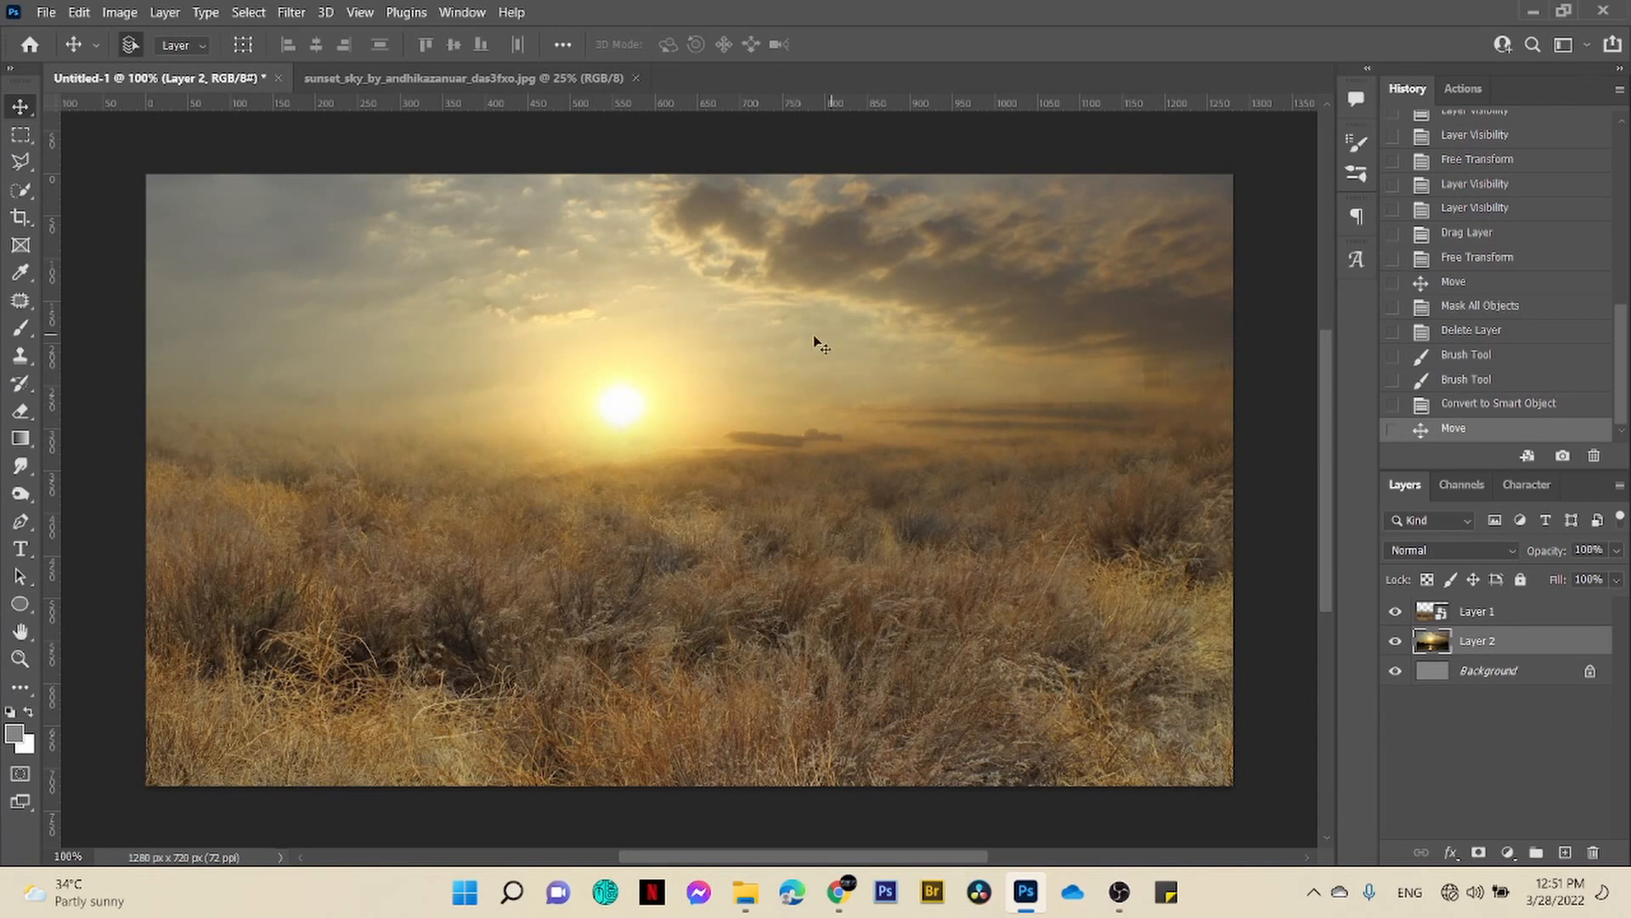
# - Bring the buffalo stock PNG's image into Untitled-1 as a smart object above Layer 1
pyautogui.click(745, 891)
pyautogui.moveTo(381, 330); pyautogui.dragTo(727, 81)
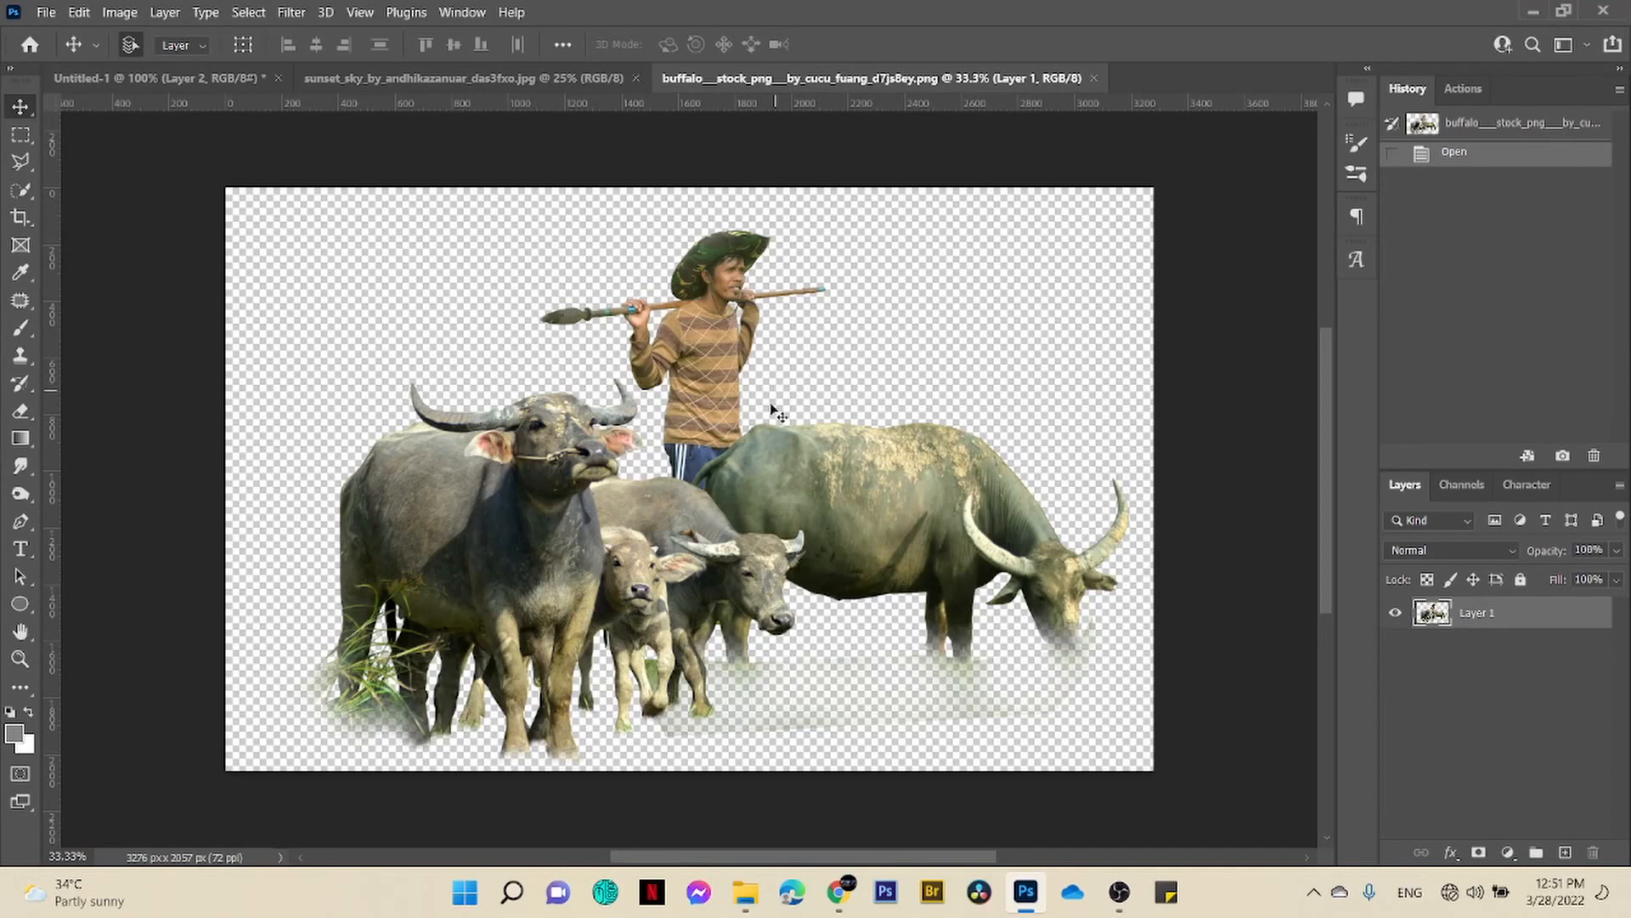
pyautogui.moveTo(604, 336); pyautogui.dragTo(213, 81)
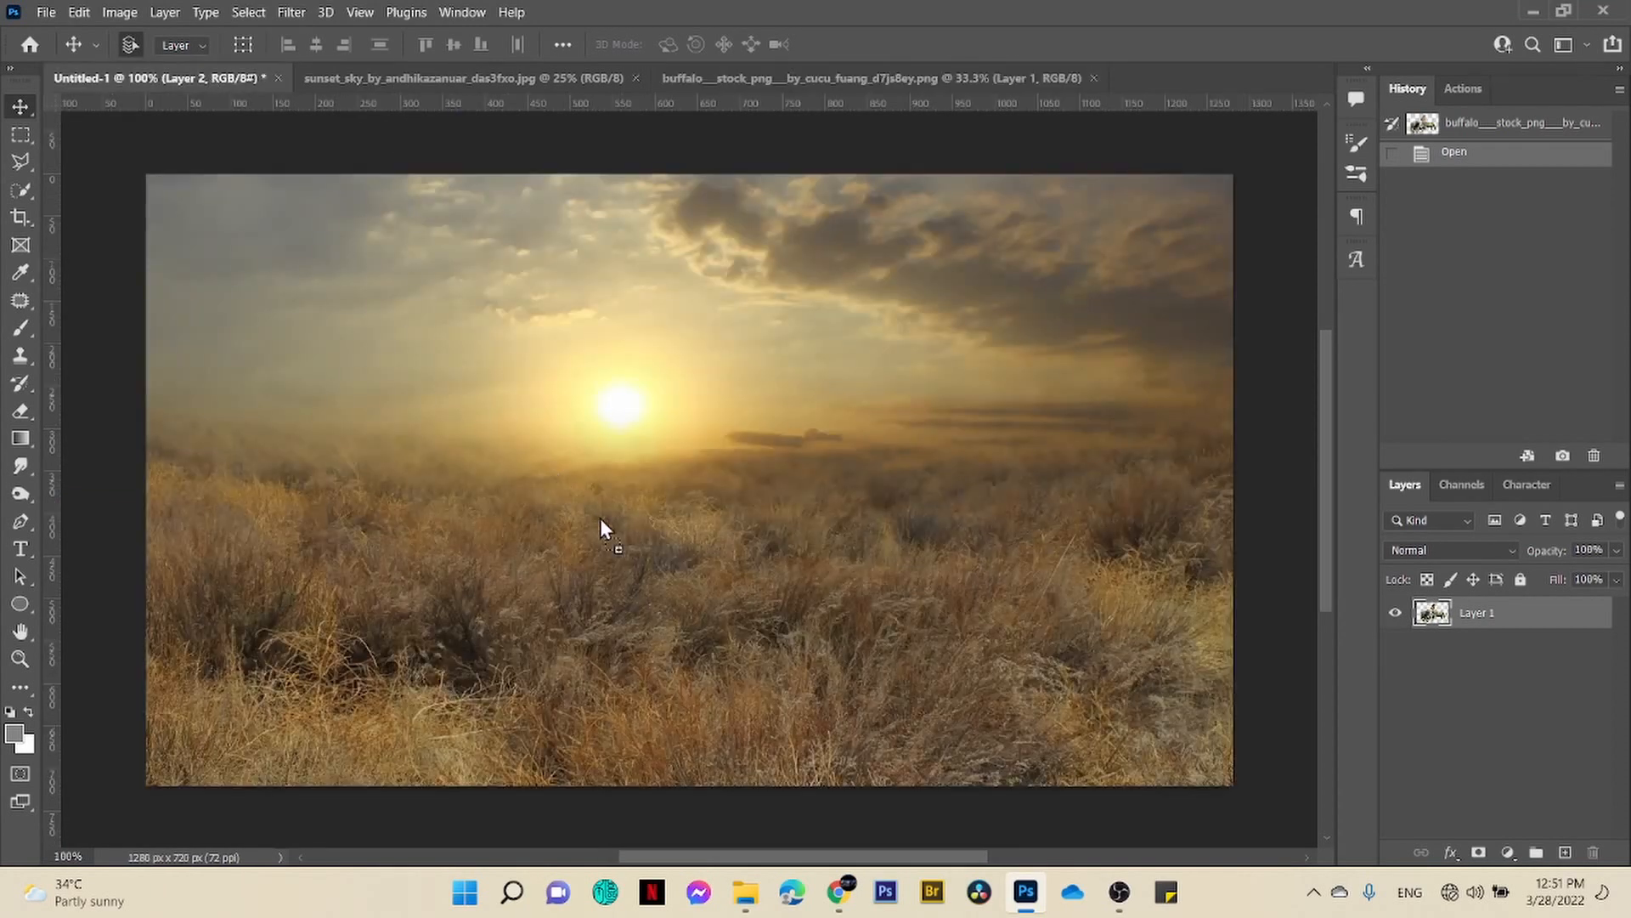
pyautogui.moveTo(600, 520); pyautogui.dragTo(608, 524)
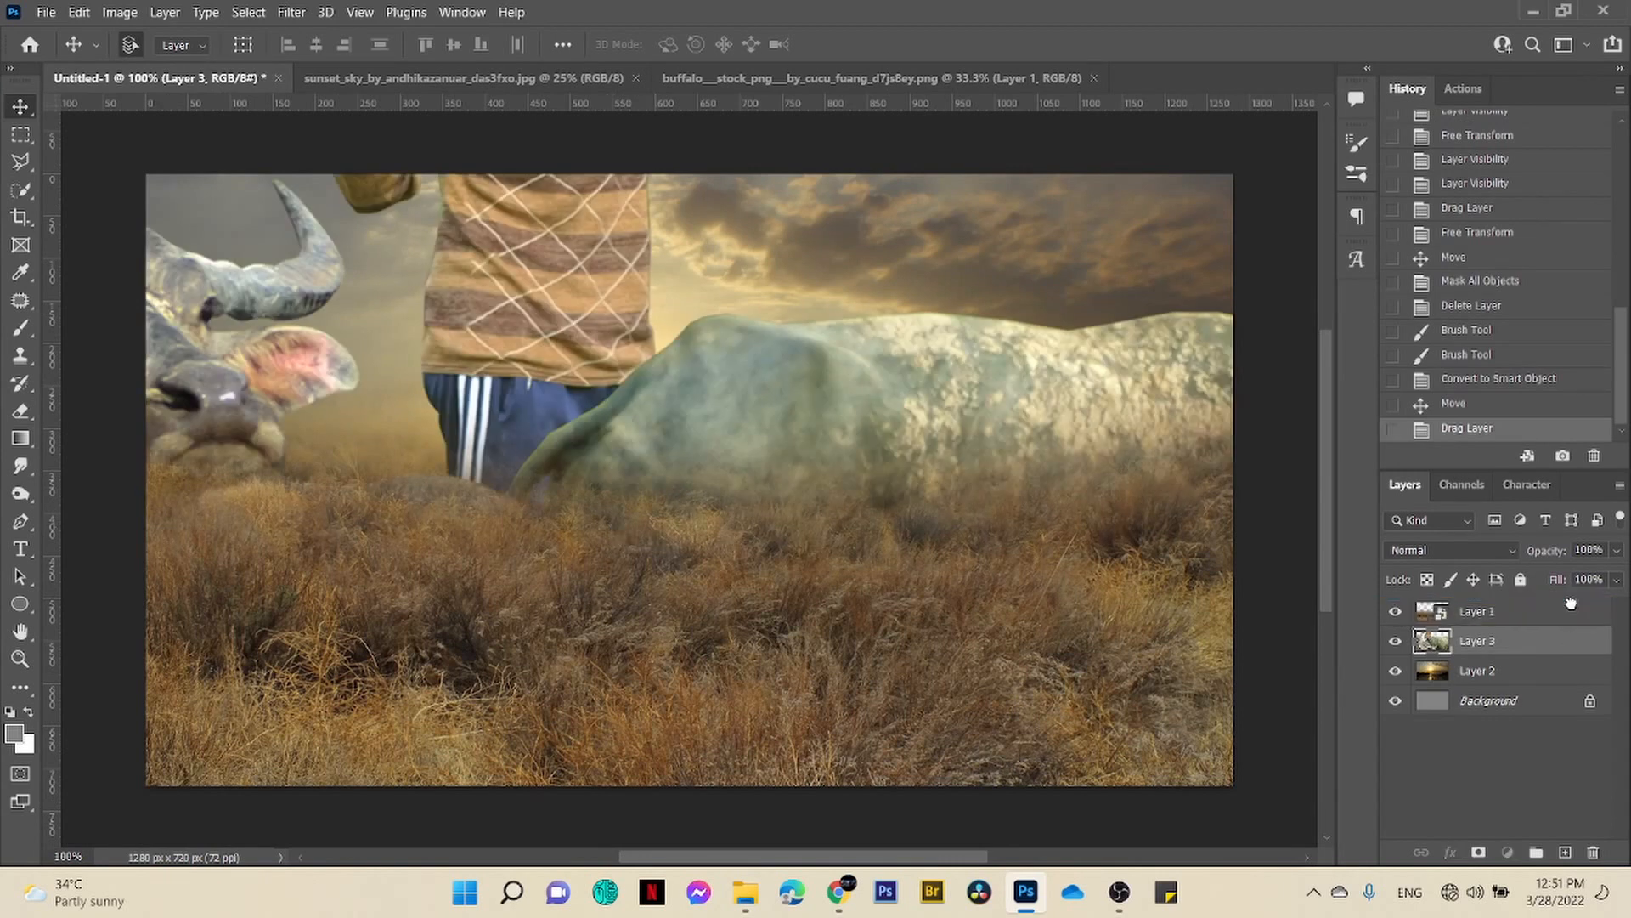
pyautogui.moveTo(1571, 604); pyautogui.dragTo(1568, 605)
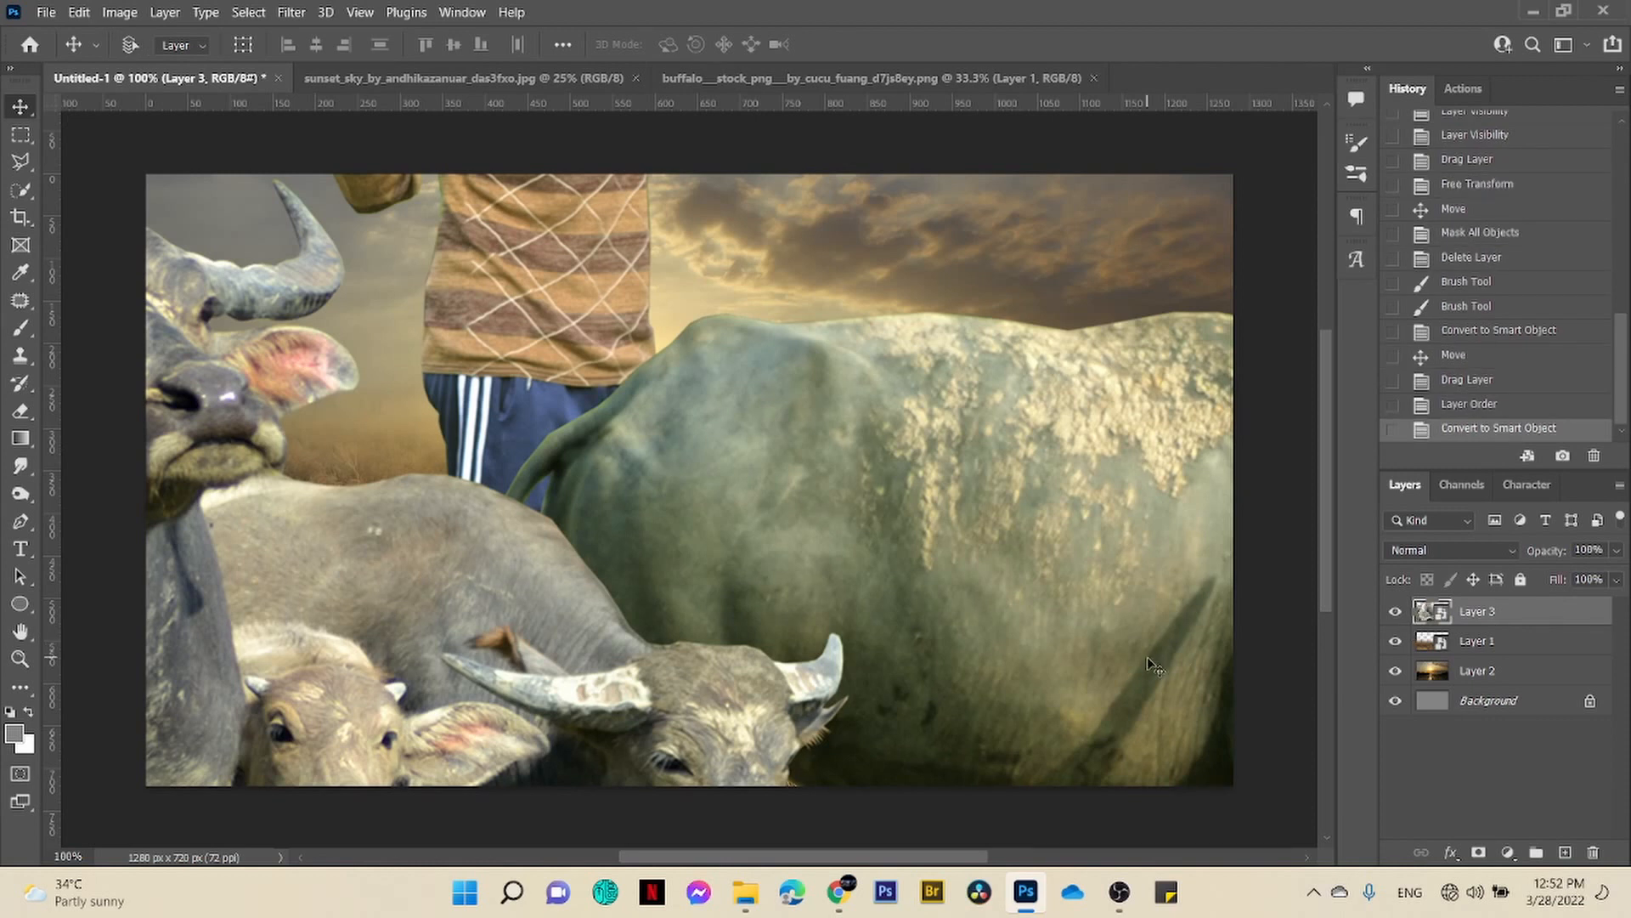
# - Scale the buffalo layer proportionally about its centre to about 24.9% with Free Transform
pyautogui.hotkey('ctrl', '-')
pyautogui.hotkey('ctrl', '-')
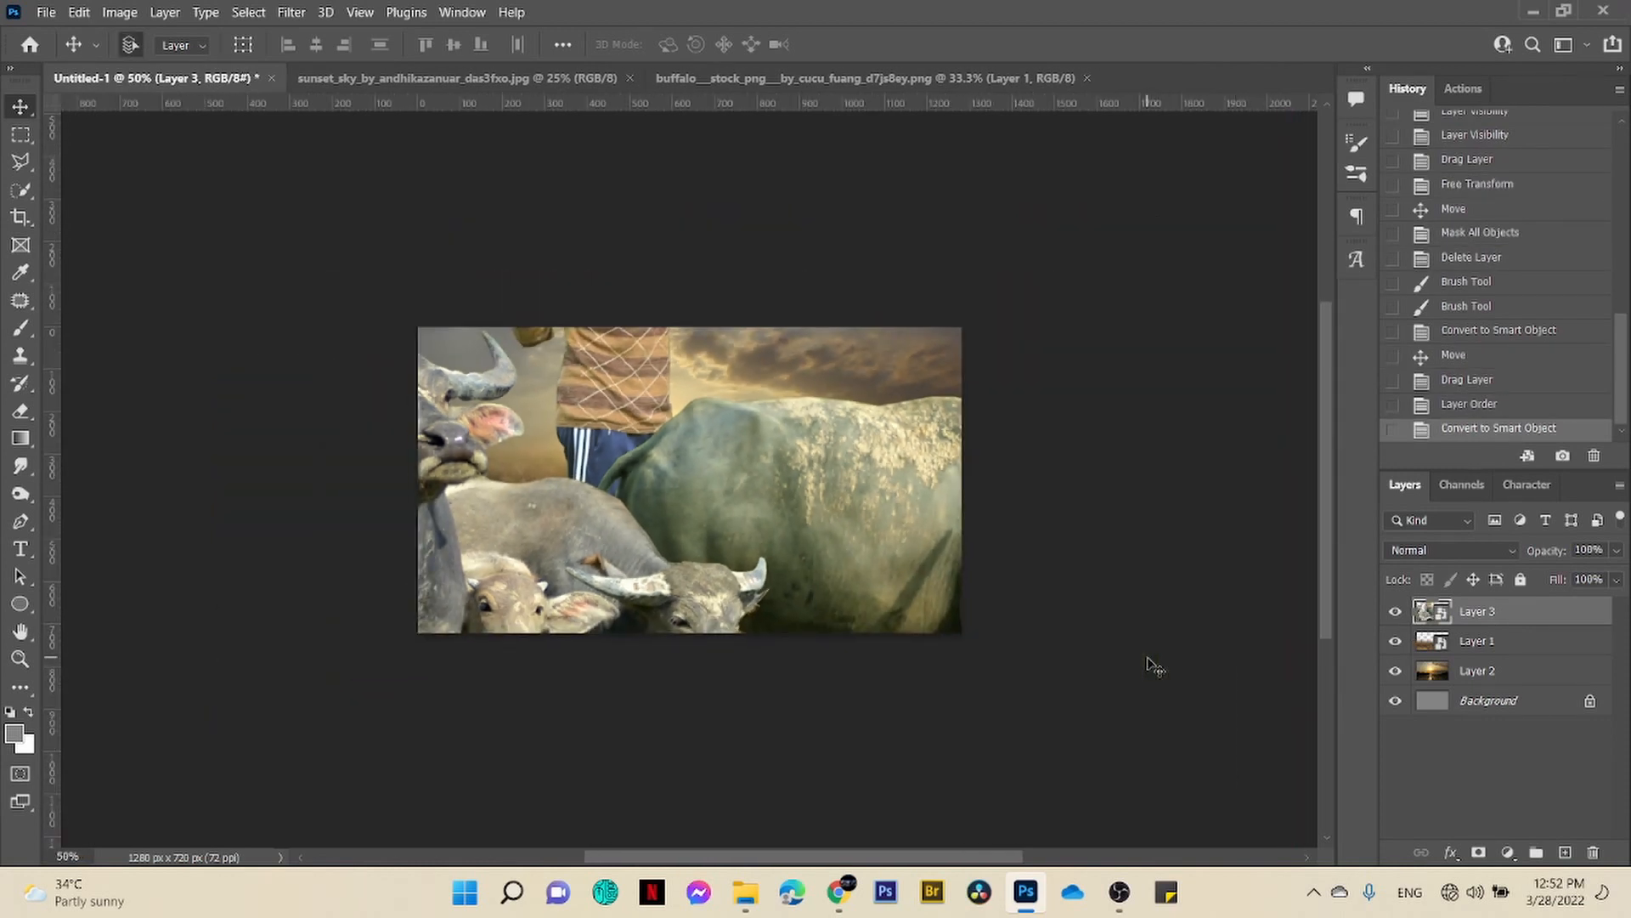
pyautogui.hotkey('ctrl', 't')
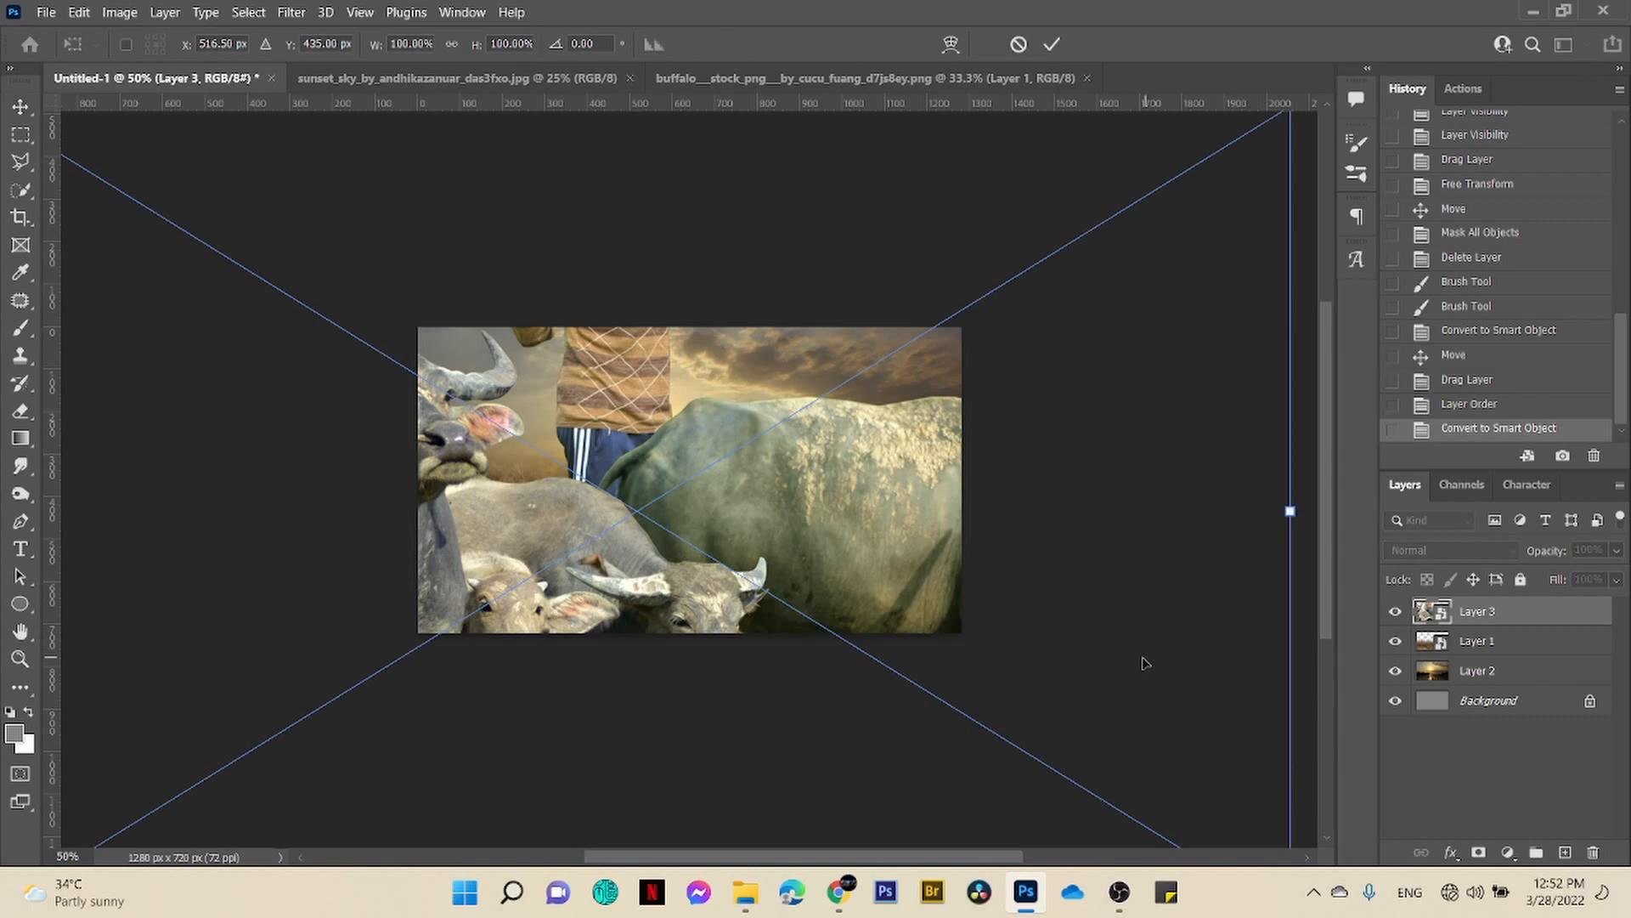
pyautogui.hotkey('ctrl', '0')
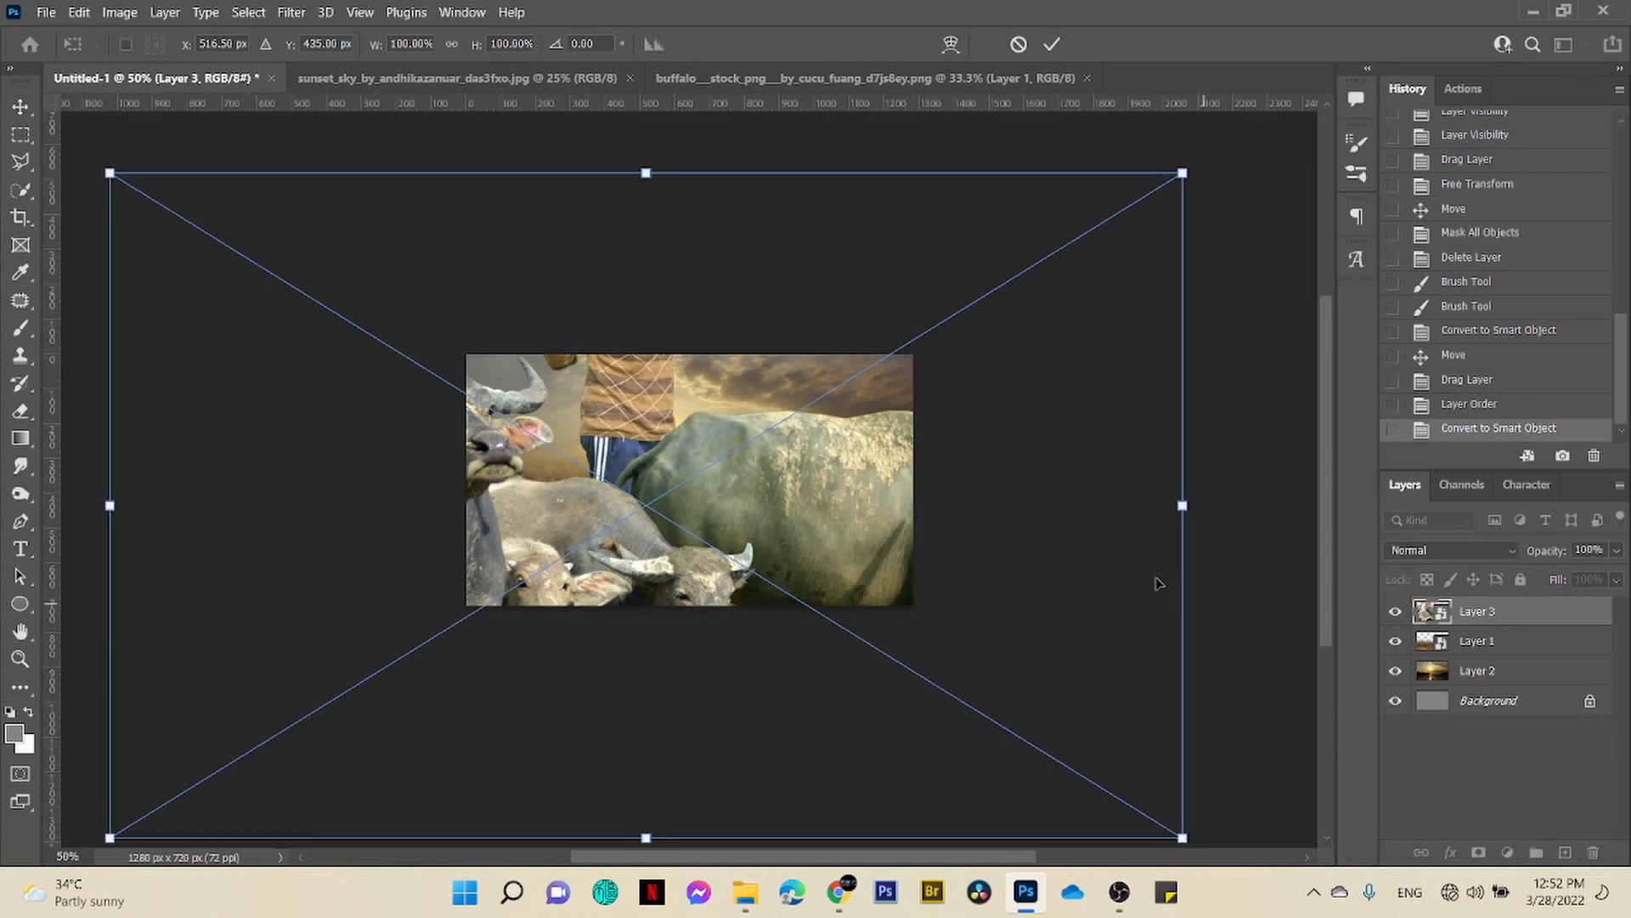
pyautogui.hotkey('ctrl', '-')
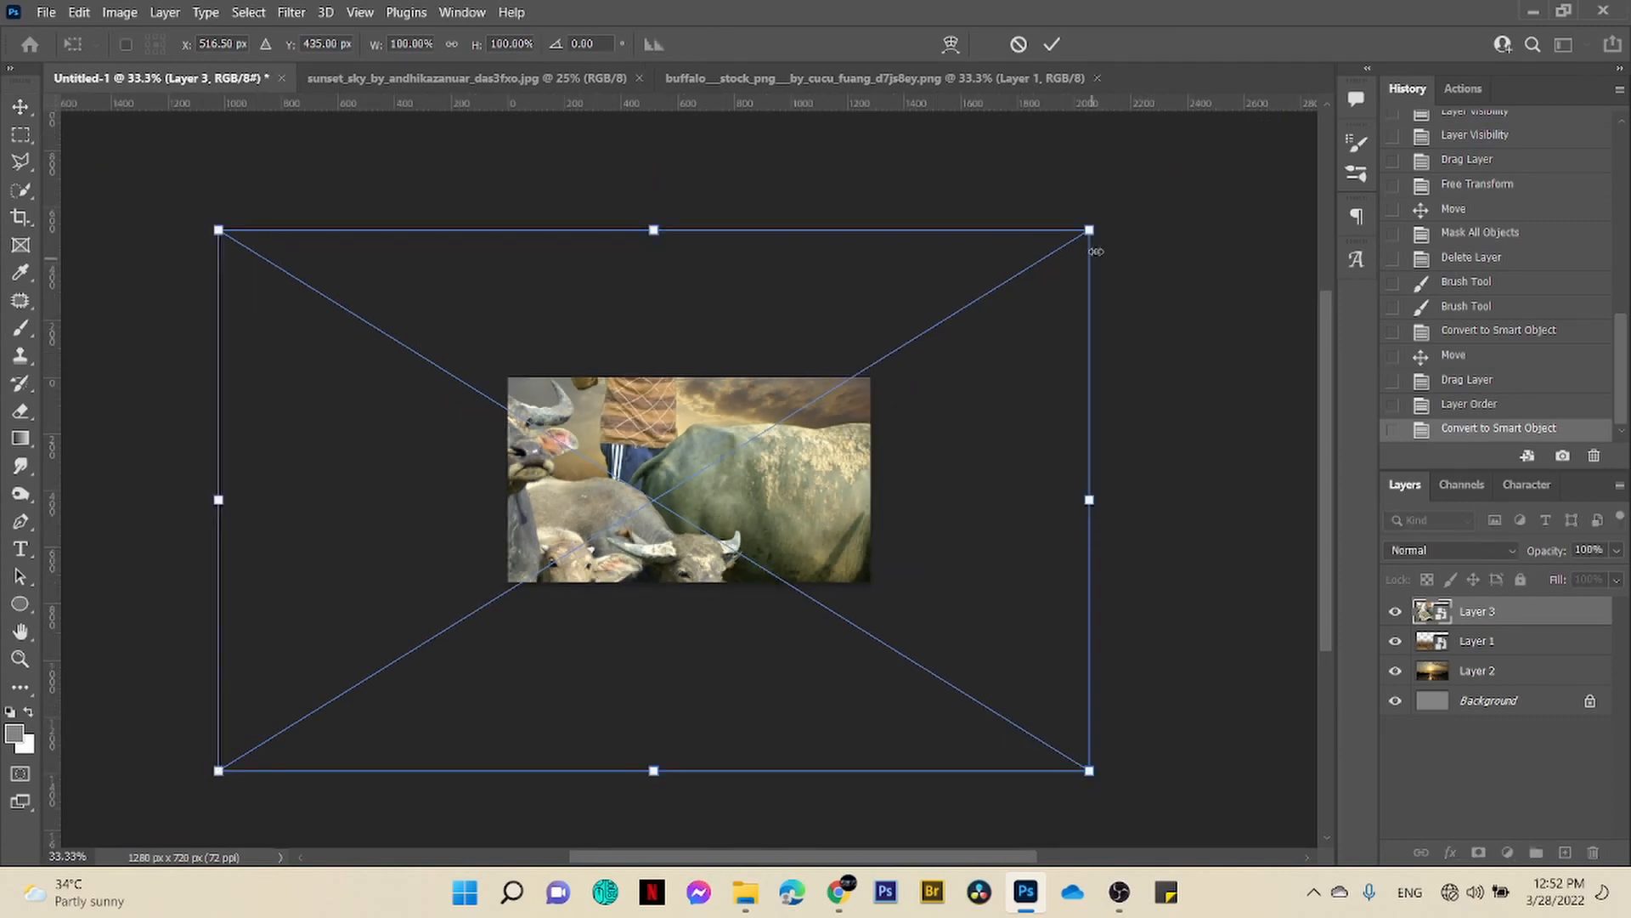
pyautogui.moveTo(1096, 252); pyautogui.dragTo(768, 439)
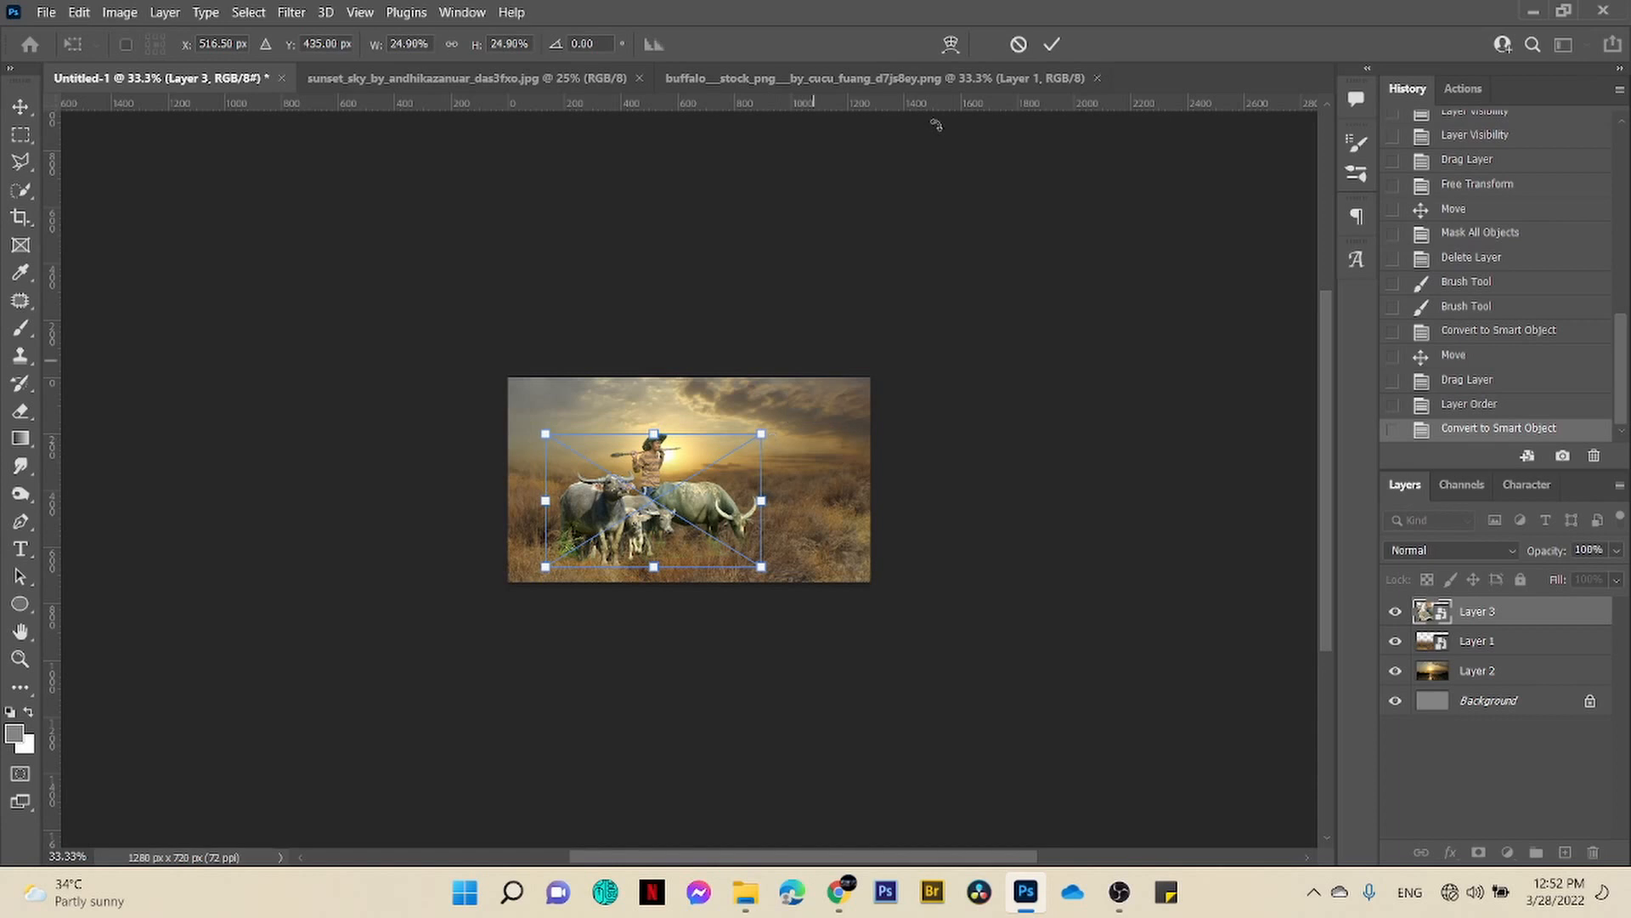
pyautogui.click(1052, 44)
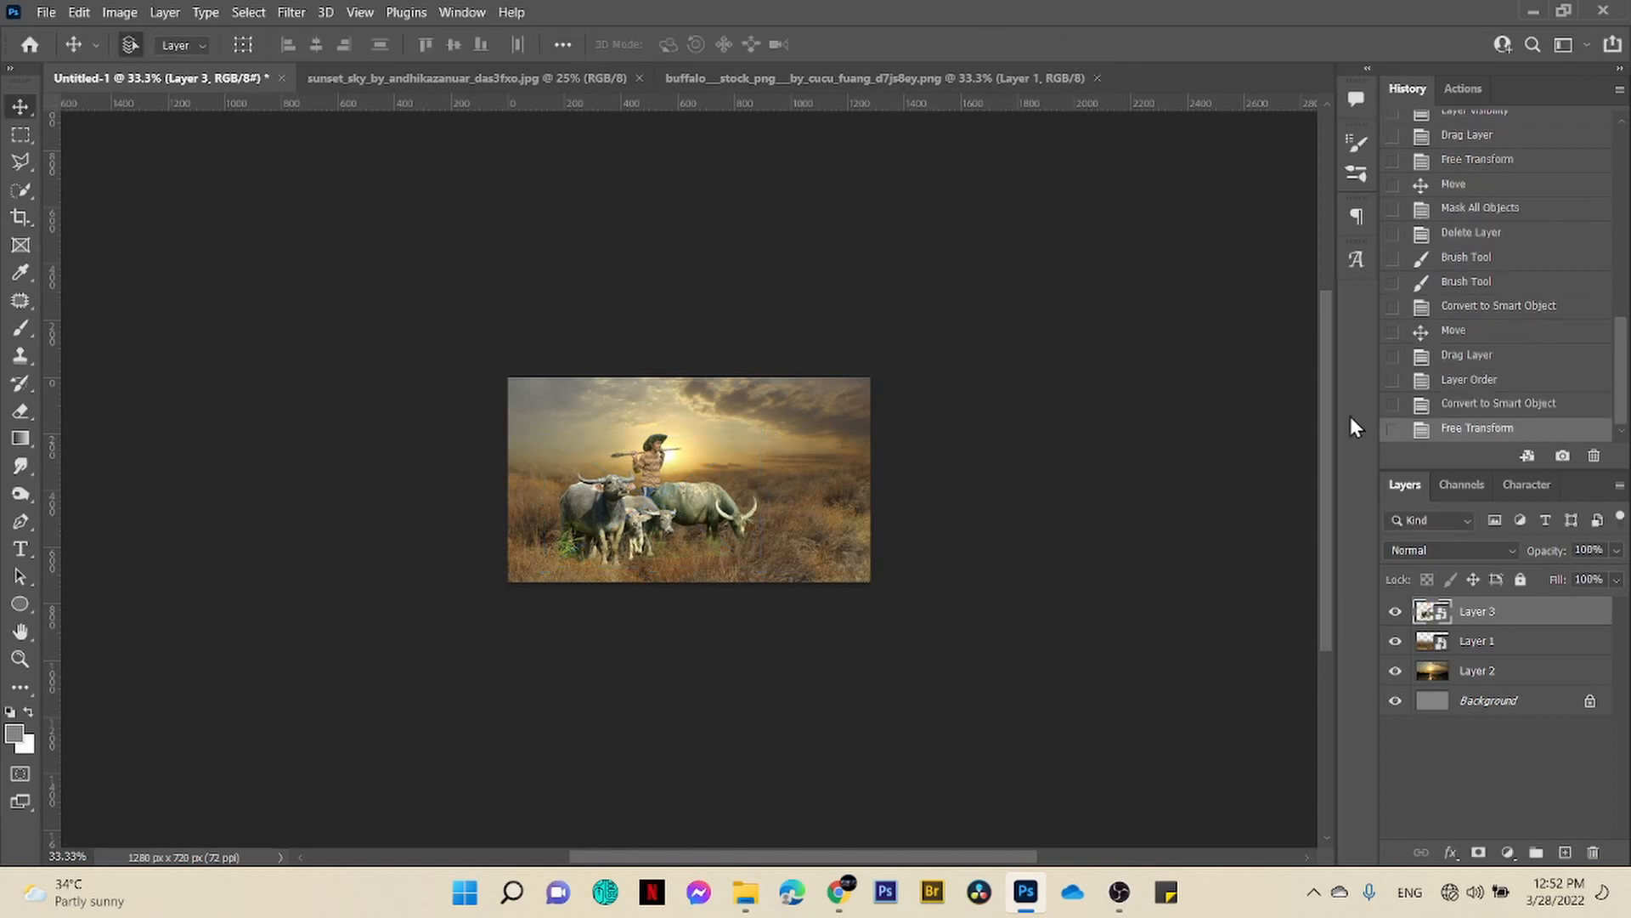
pyautogui.hotkey('ctrl', '1')
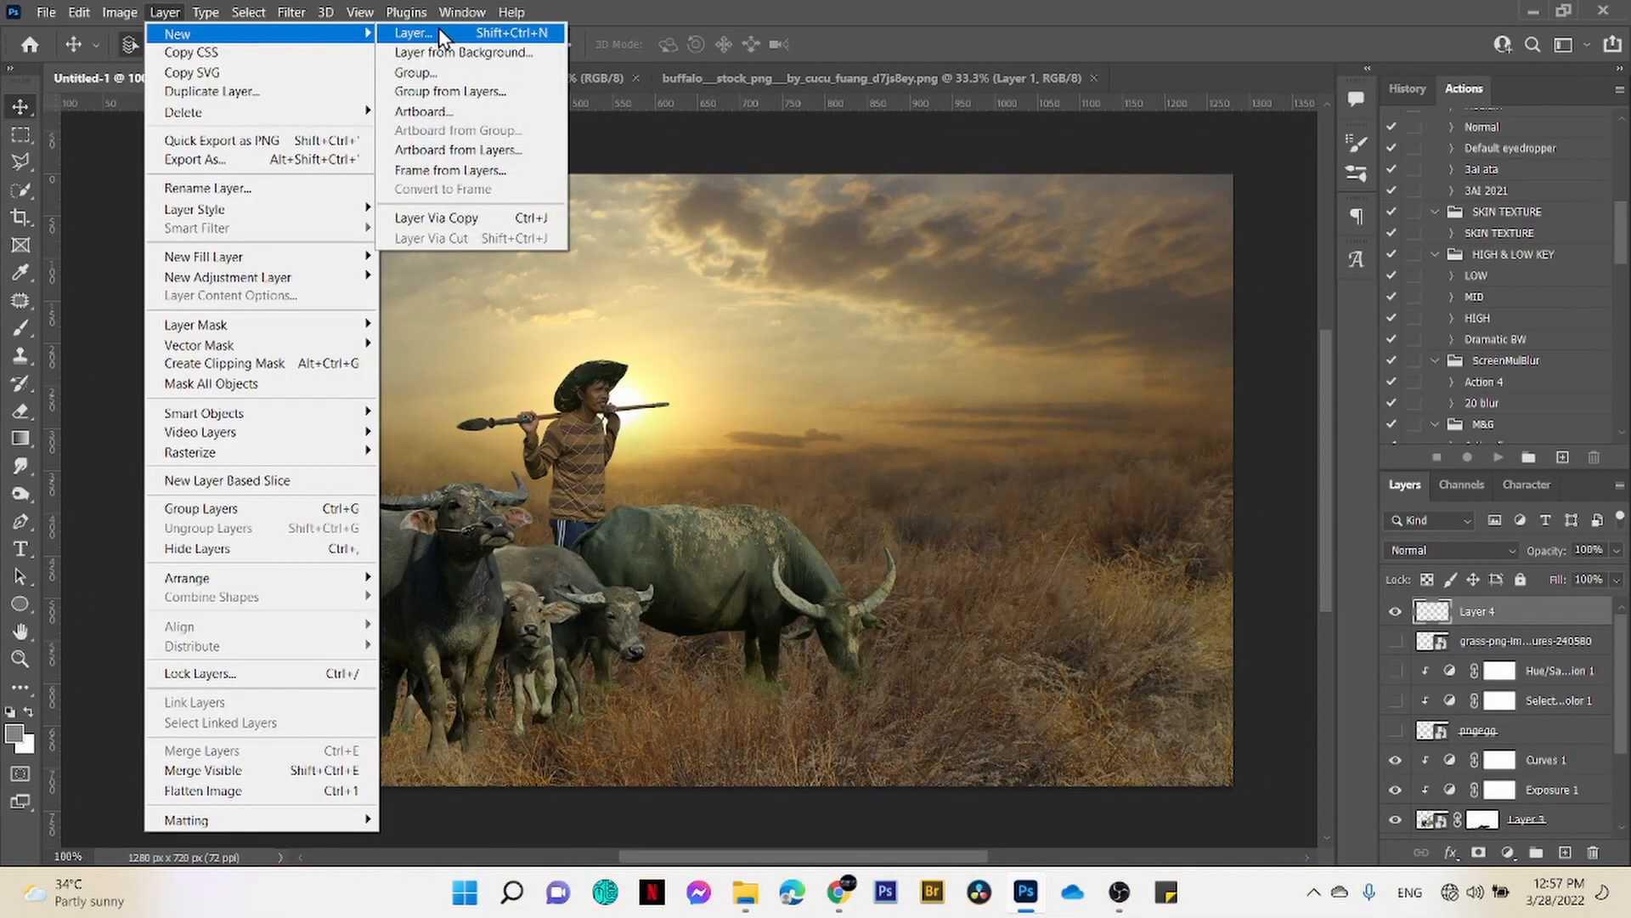
# - Create a new layer above Layer 4 in Soft Light mode, filled with the 50% gray neutral color
pyautogui.click(440, 29)
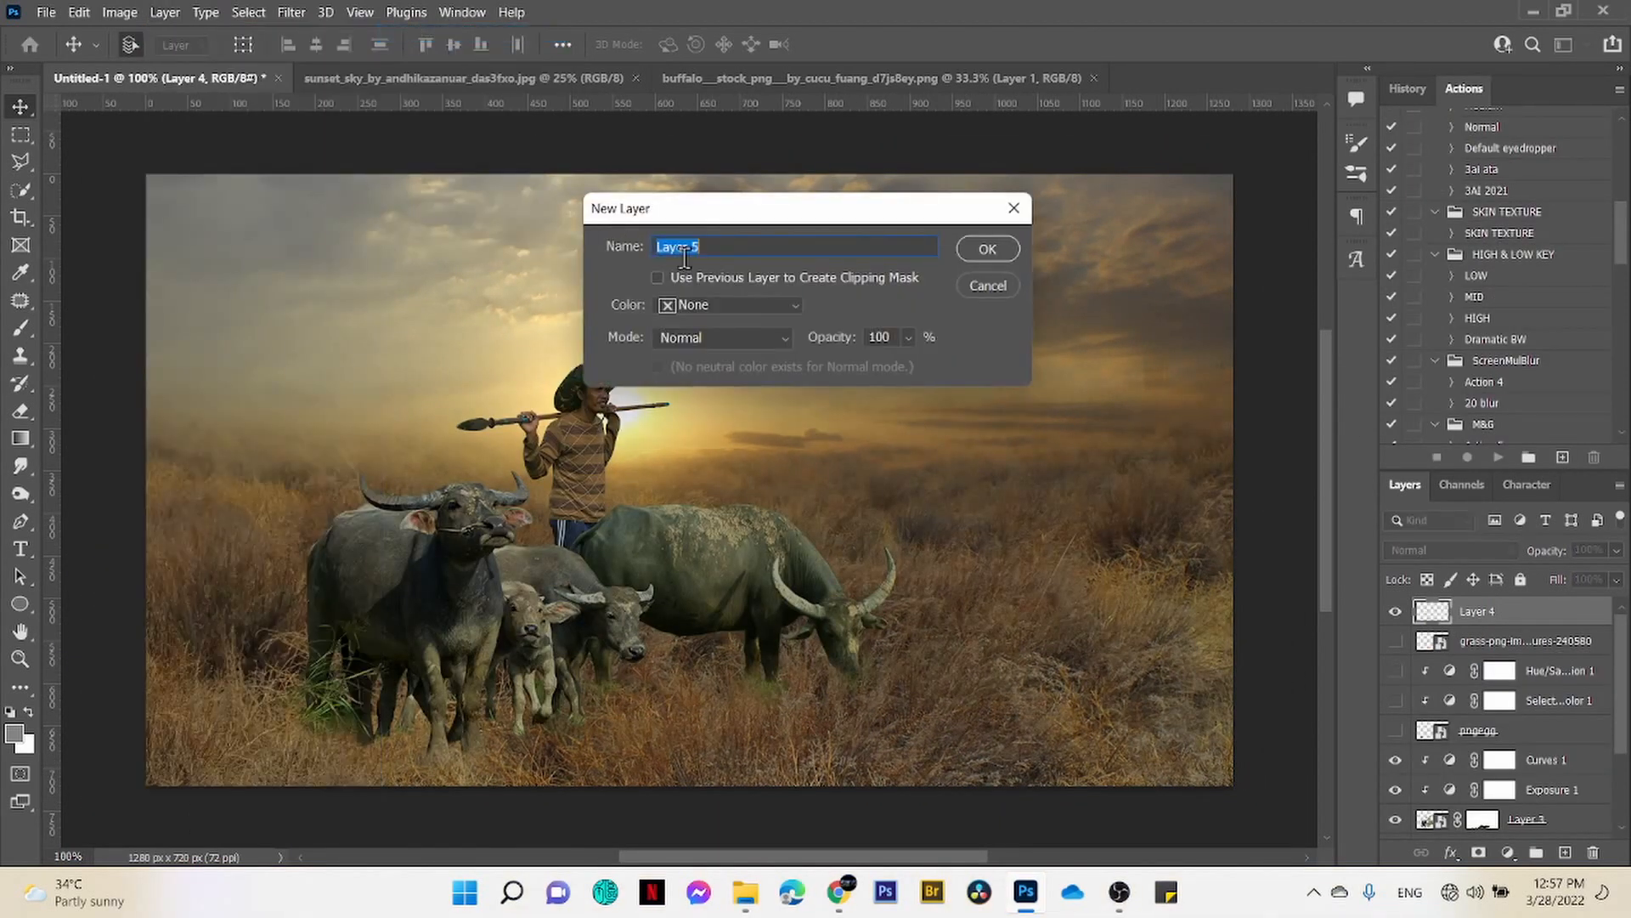
pyautogui.click(782, 338)
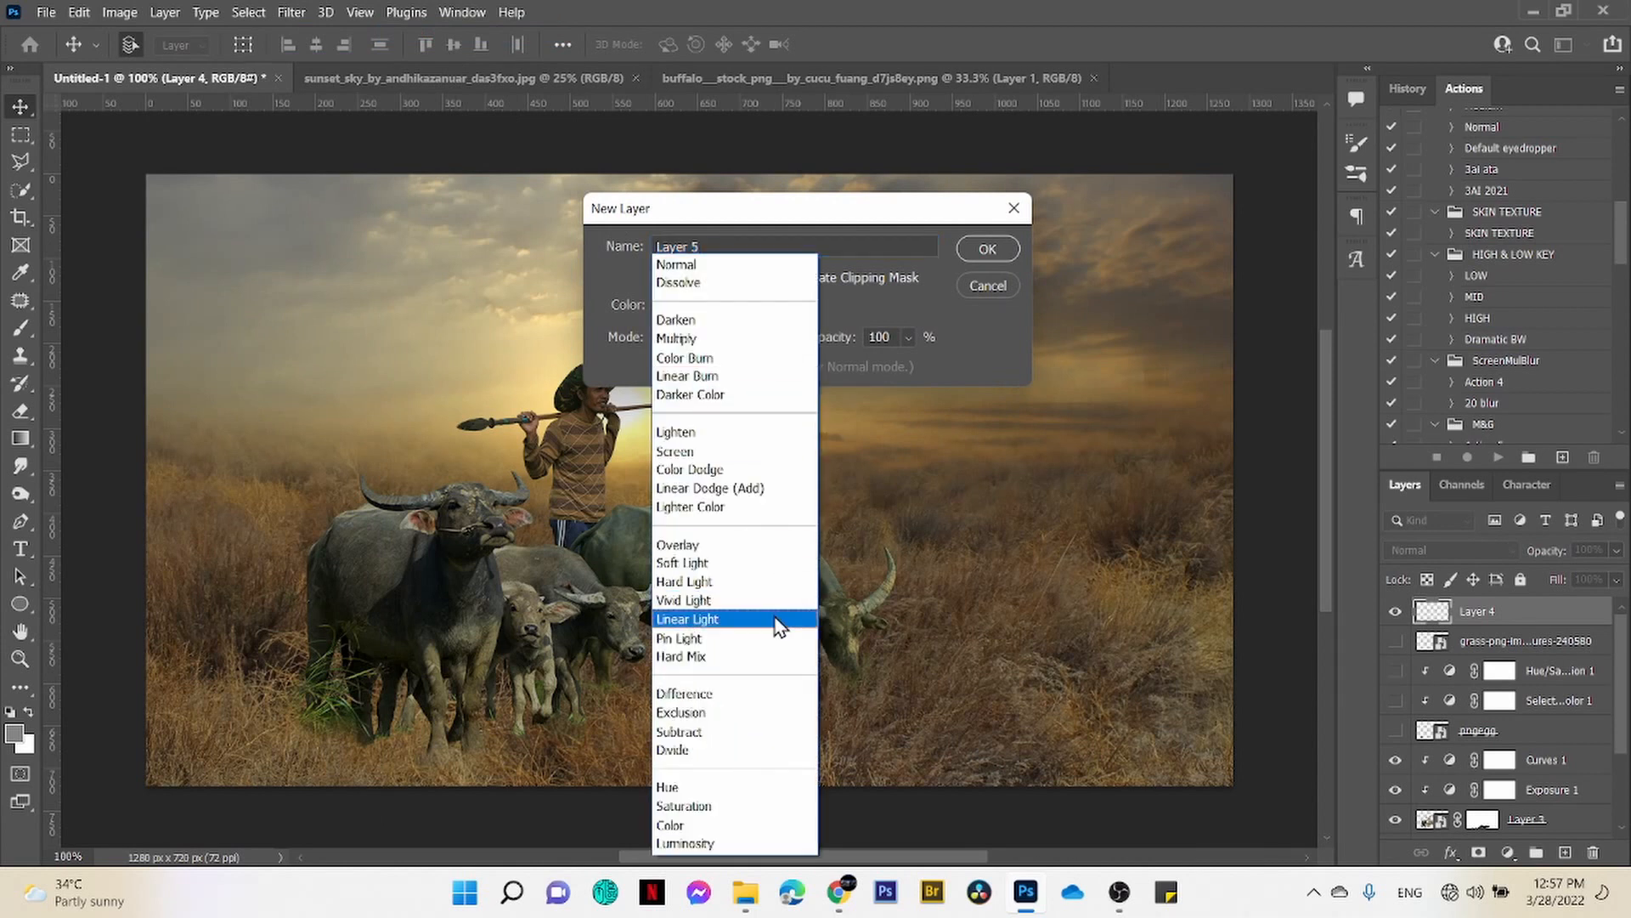
pyautogui.click(748, 564)
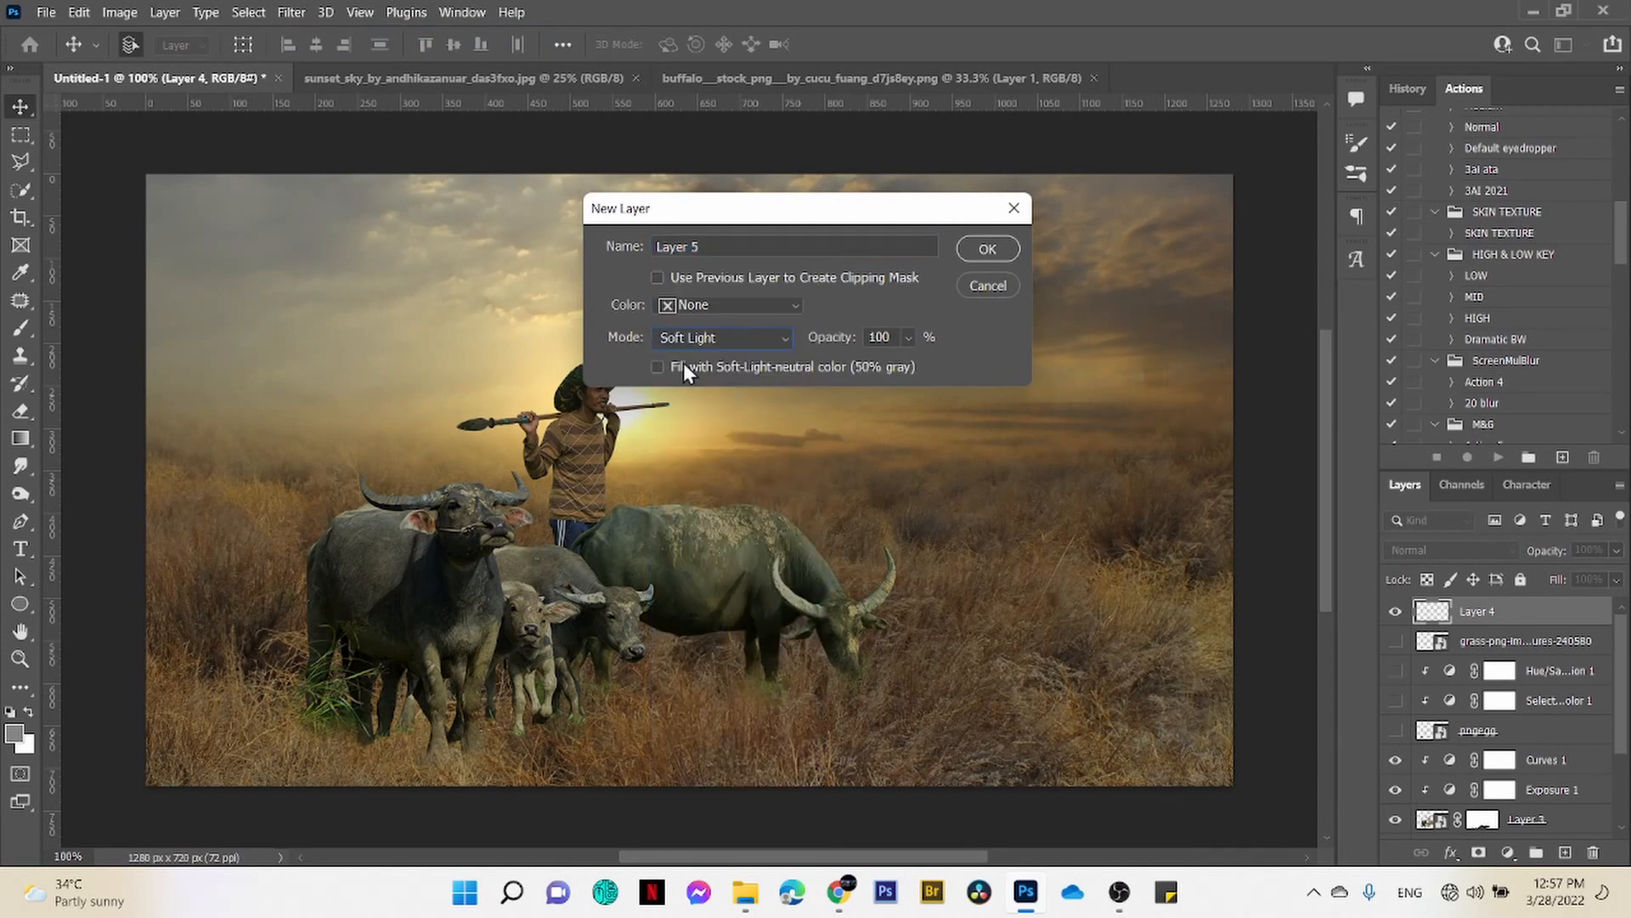
pyautogui.click(988, 249)
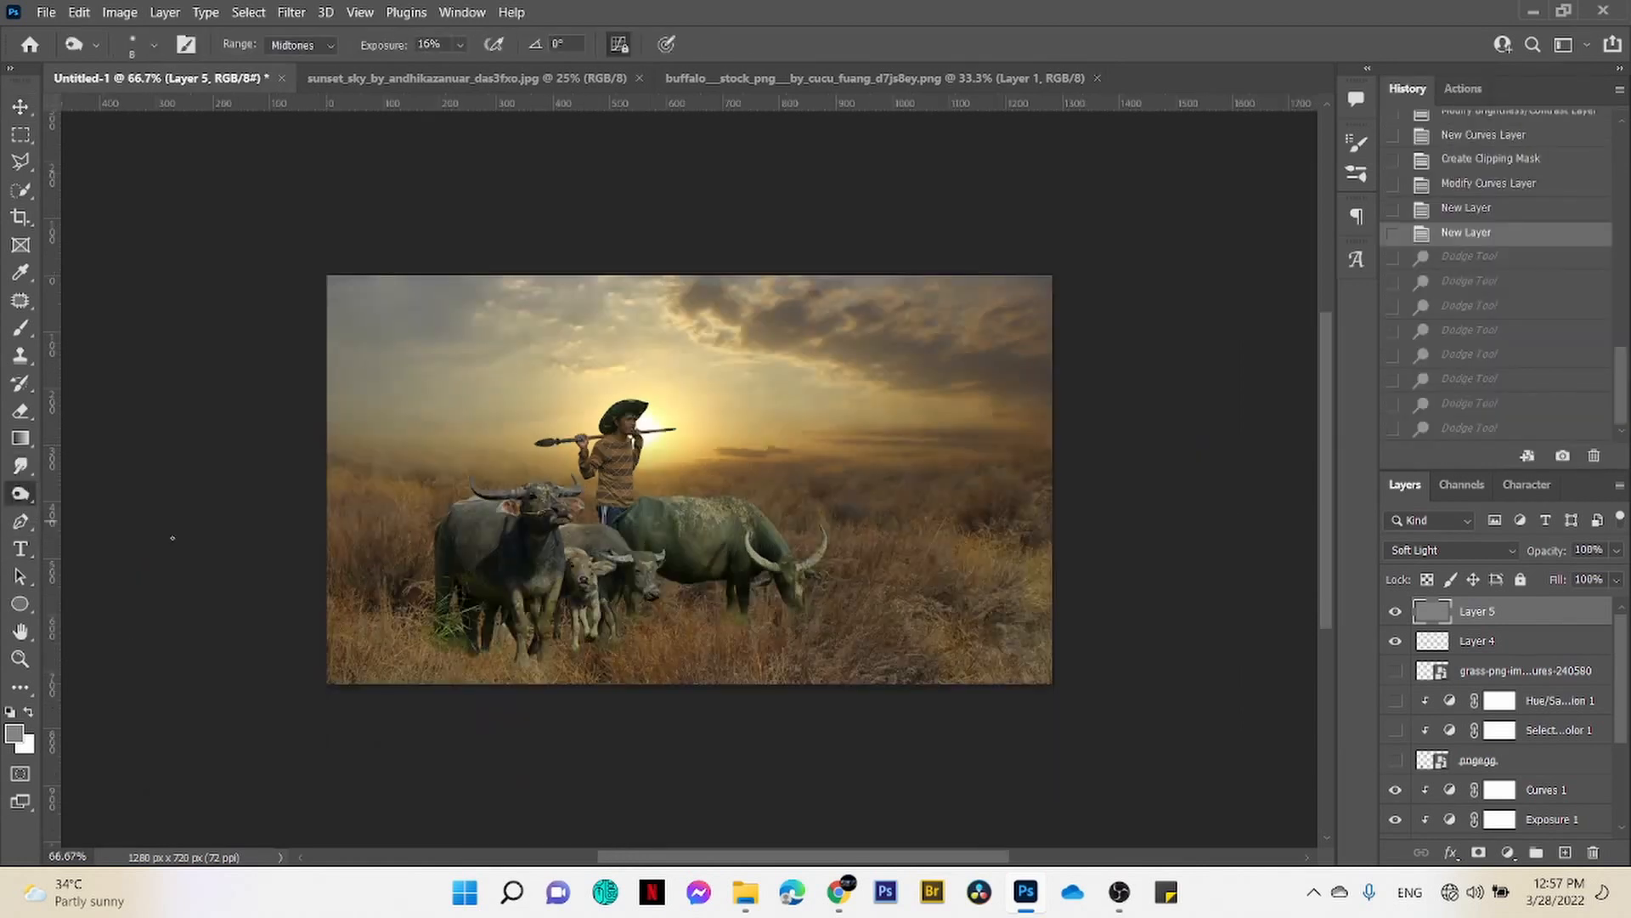
# - Burn the grass around the front buffalo's feet on Layer 5 with a 45 px brush, and compare with the layer hidden
pyautogui.press(']')
pyautogui.press(']')
pyautogui.press(']')
pyautogui.press(']')
pyautogui.press(']')
pyautogui.press(']')
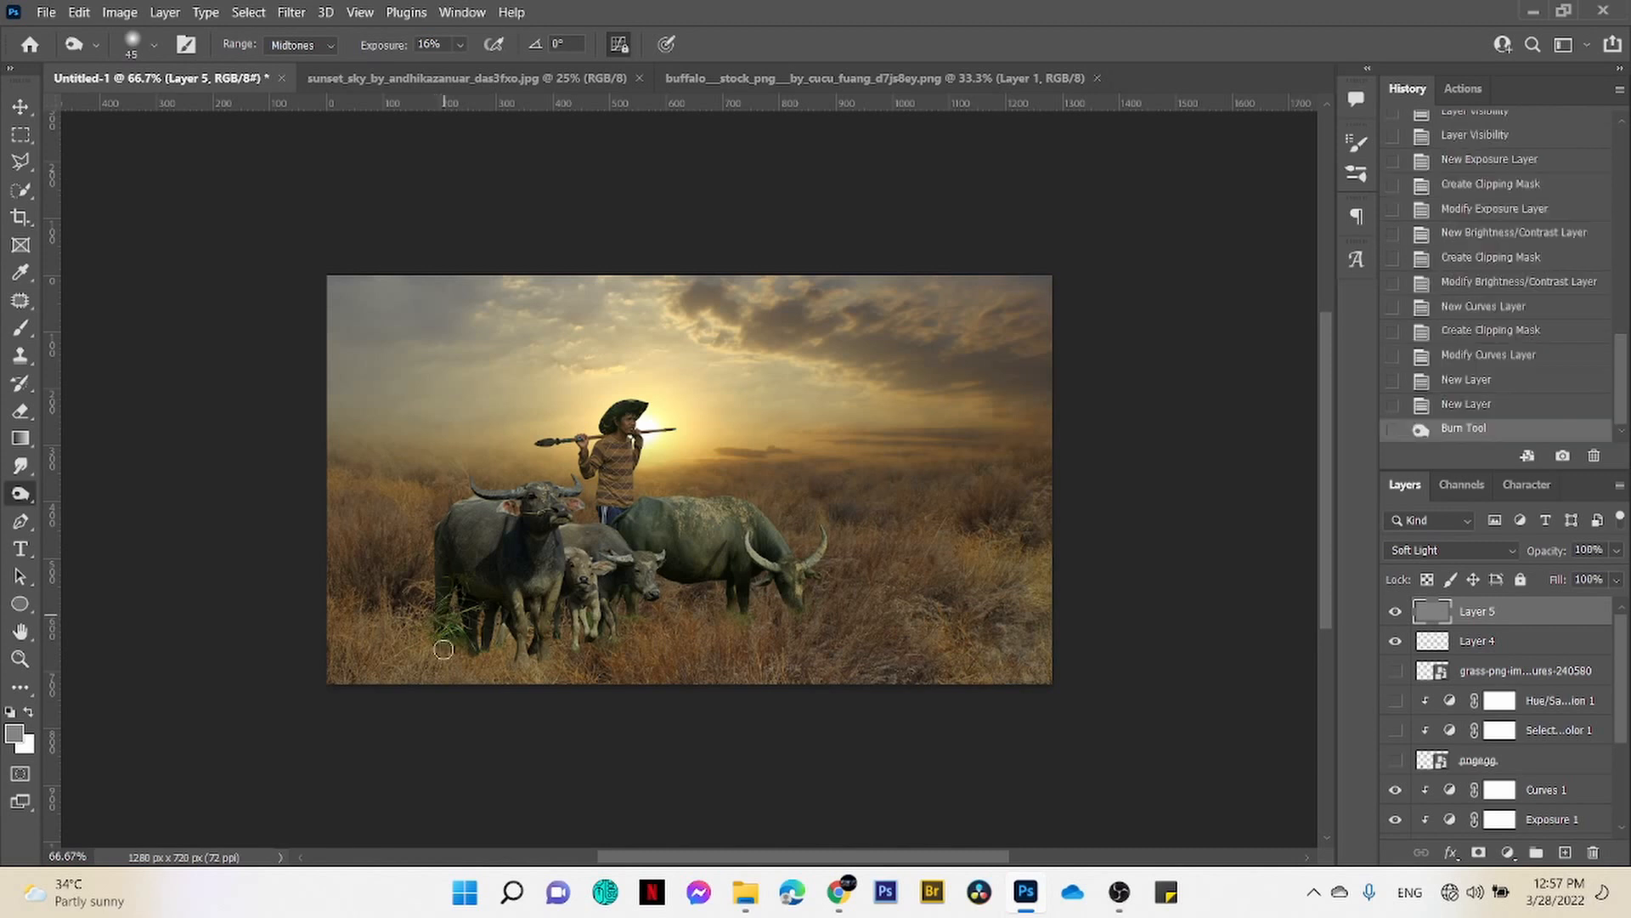
pyautogui.moveTo(424, 629); pyautogui.dragTo(448, 619)
pyautogui.moveTo(442, 613); pyautogui.dragTo(459, 629)
pyautogui.moveTo(459, 629); pyautogui.dragTo(408, 633)
pyautogui.moveTo(407, 633)
pyautogui.mouseDown()
pyautogui.moveTo(448, 610)
pyautogui.moveTo(417, 641)
pyautogui.moveTo(441, 621)
pyautogui.moveTo(476, 630)
pyautogui.mouseUp()
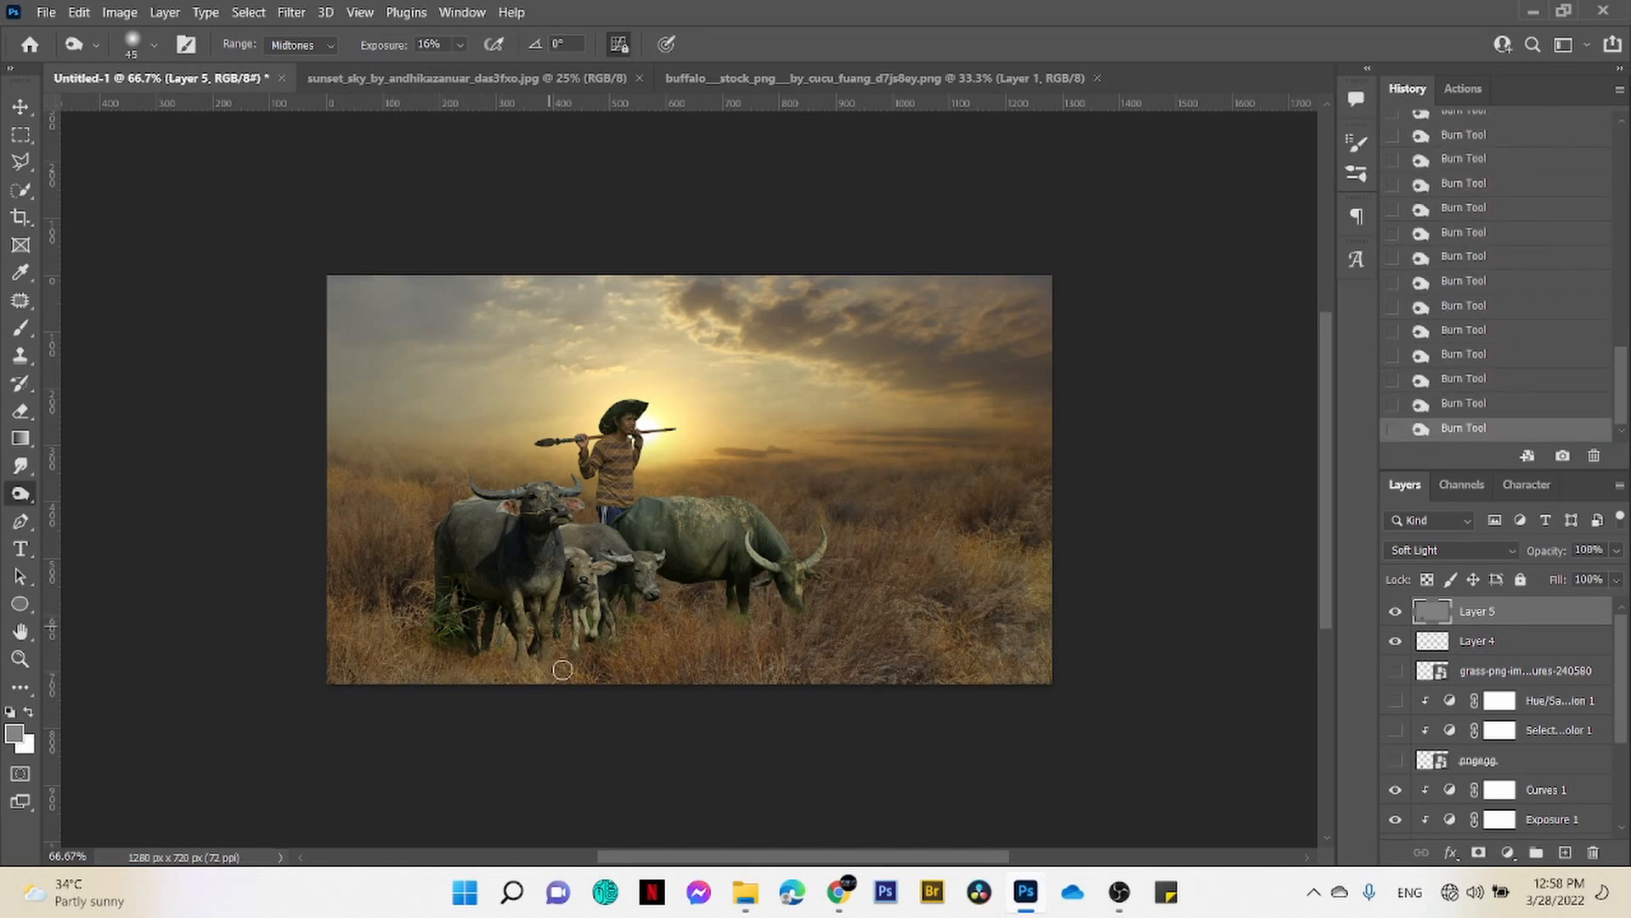
pyautogui.hotkey('ctrl', '0')
pyautogui.click(1395, 612)
pyautogui.click(1396, 612)
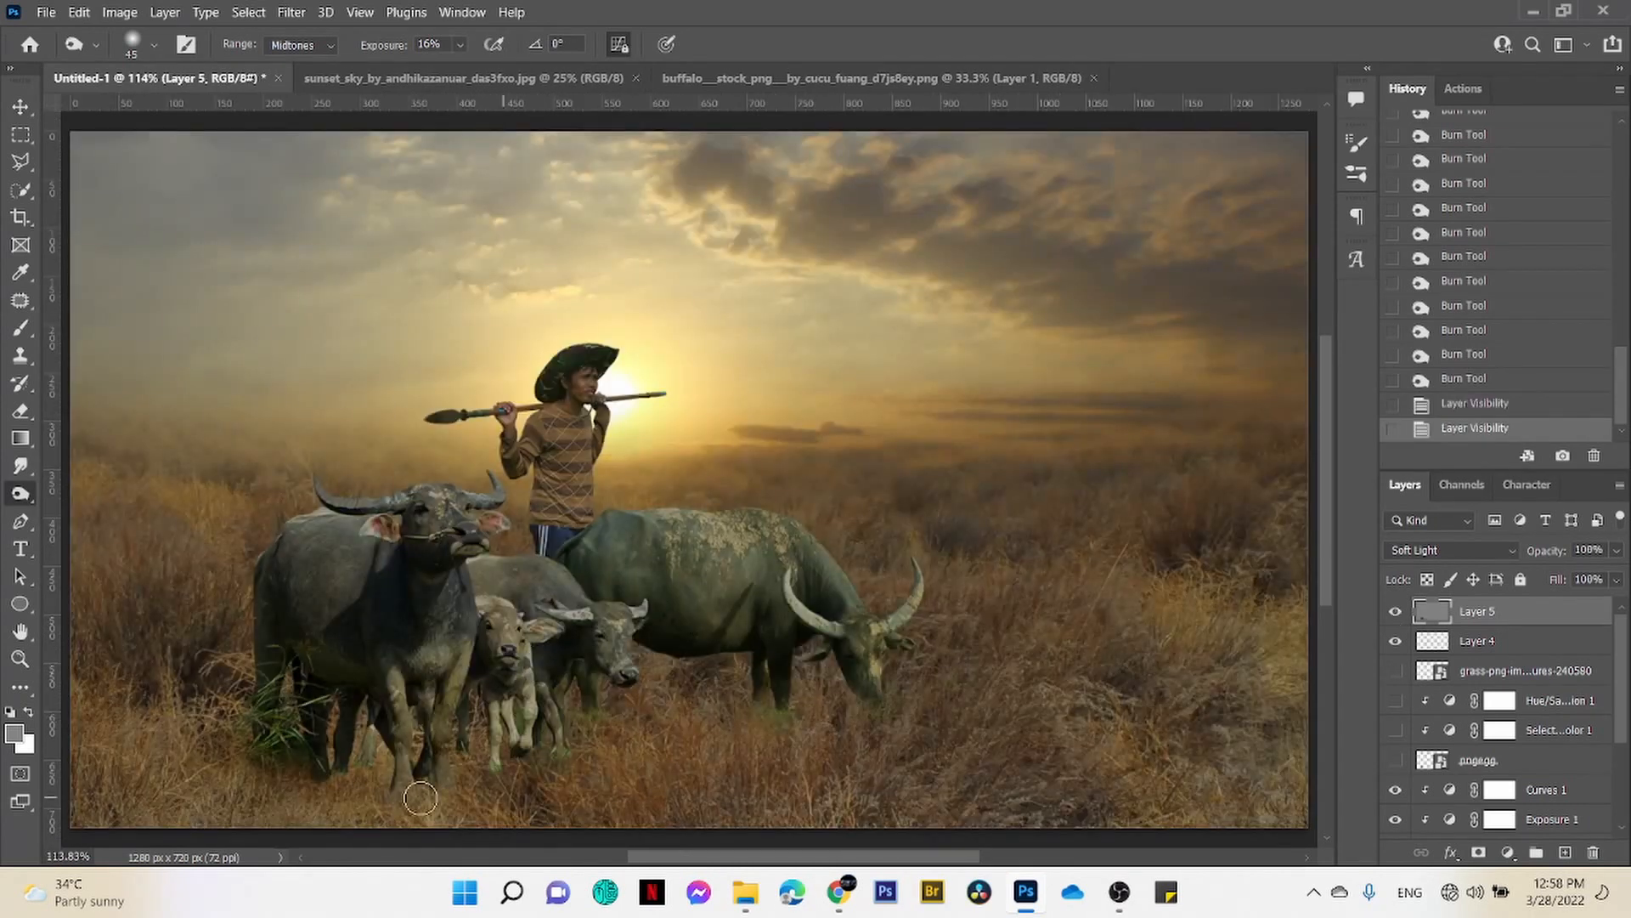
# - Burn further shadows on Layer 5 beneath the front buffalo, calves and grazing buffalo, and over the green grass tuft
pyautogui.moveTo(374, 777); pyautogui.dragTo(322, 782)
pyautogui.moveTo(319, 778); pyautogui.dragTo(264, 765)
pyautogui.moveTo(255, 761); pyautogui.dragTo(298, 775)
pyautogui.moveTo(335, 769)
pyautogui.mouseDown()
pyautogui.moveTo(375, 723)
pyautogui.moveTo(374, 752)
pyautogui.mouseUp()
pyautogui.moveTo(484, 775); pyautogui.dragTo(588, 748)
pyautogui.moveTo(535, 763); pyautogui.dragTo(538, 755)
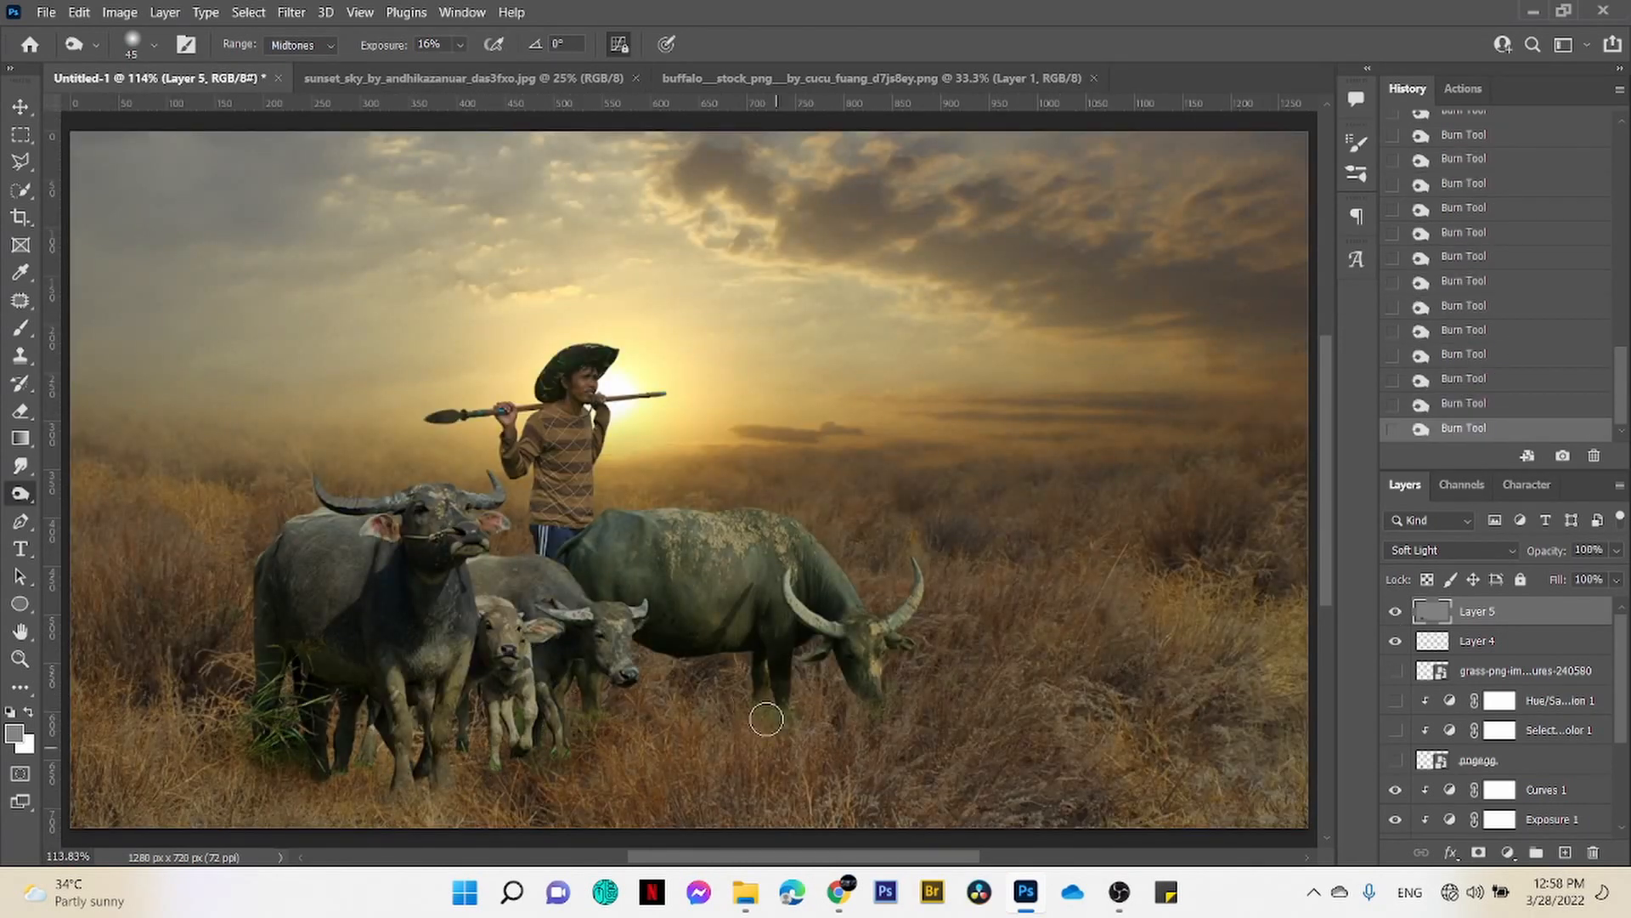
pyautogui.moveTo(766, 717)
pyautogui.mouseDown()
pyautogui.moveTo(776, 736)
pyautogui.moveTo(875, 732)
pyautogui.mouseUp()
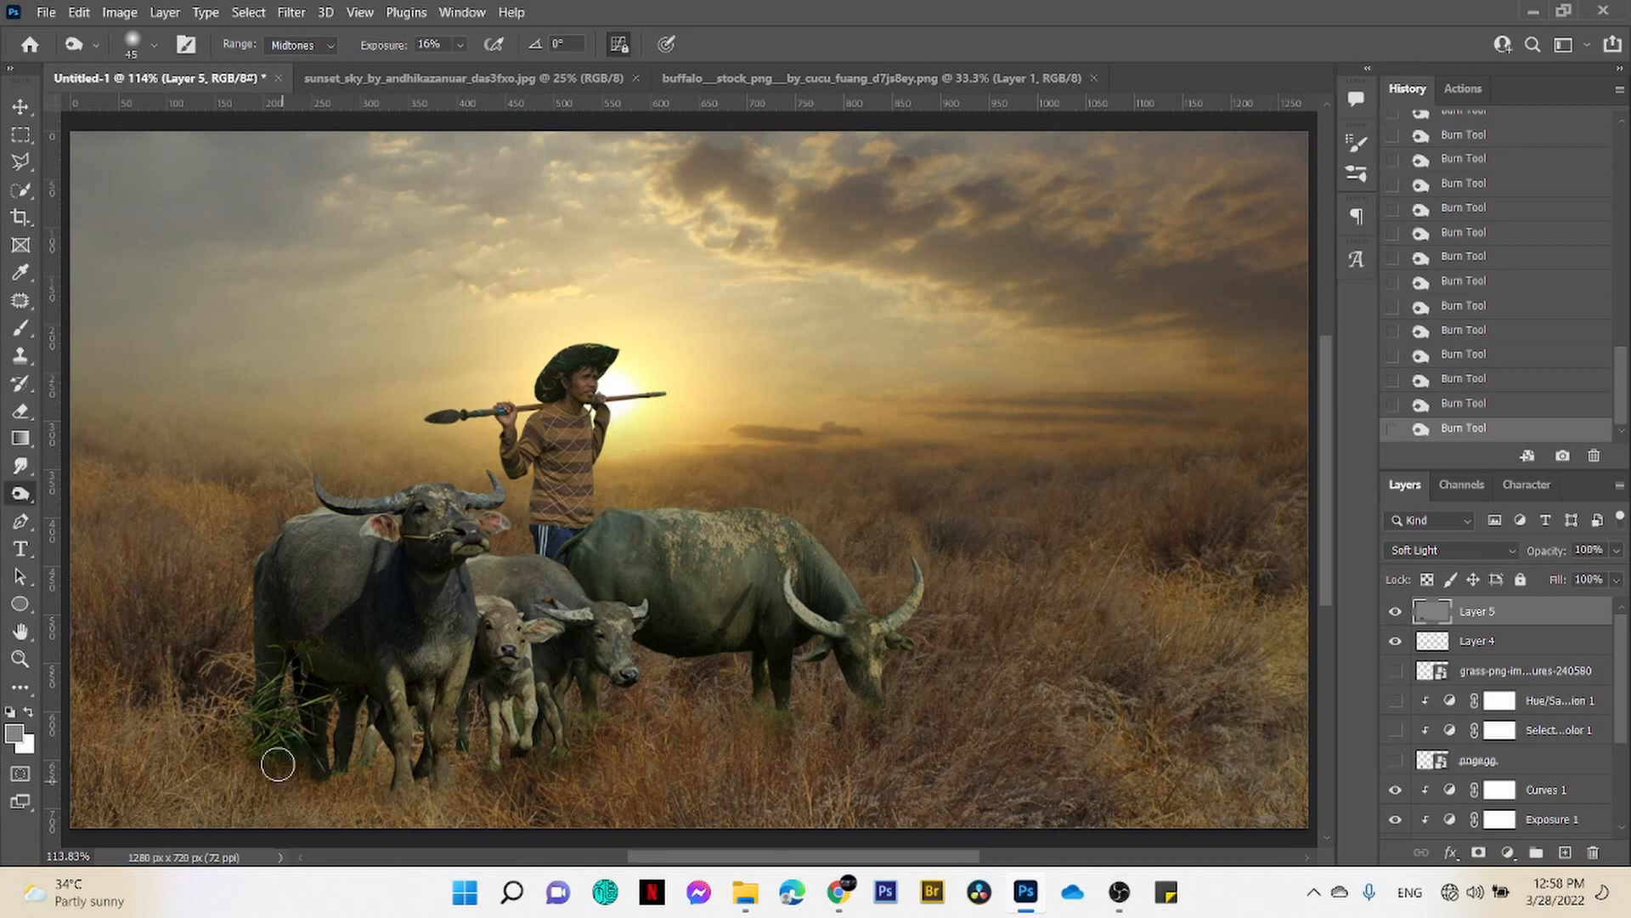
pyautogui.moveTo(278, 763)
pyautogui.mouseDown()
pyautogui.moveTo(258, 705)
pyautogui.moveTo(283, 755)
pyautogui.moveTo(276, 687)
pyautogui.mouseUp()
pyautogui.press('[')
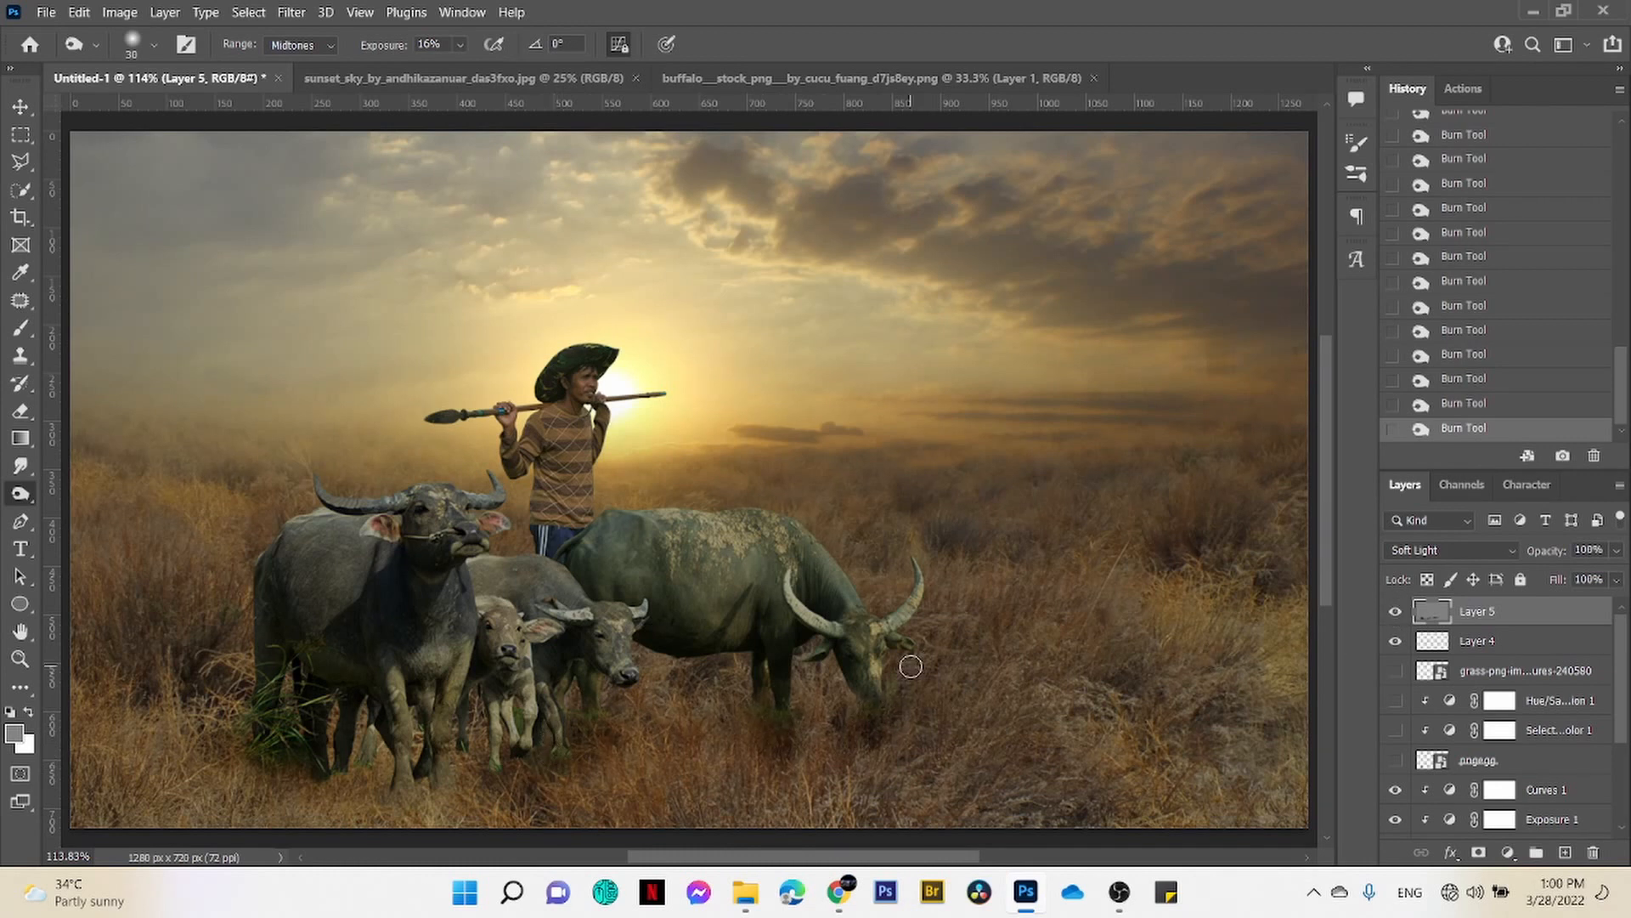
# - Compare the whole composite with Layer 5 hidden and shown, and look through the layer stack
pyautogui.hotkey('ctrl', '-')
pyautogui.click(1395, 612)
pyautogui.click(1396, 612)
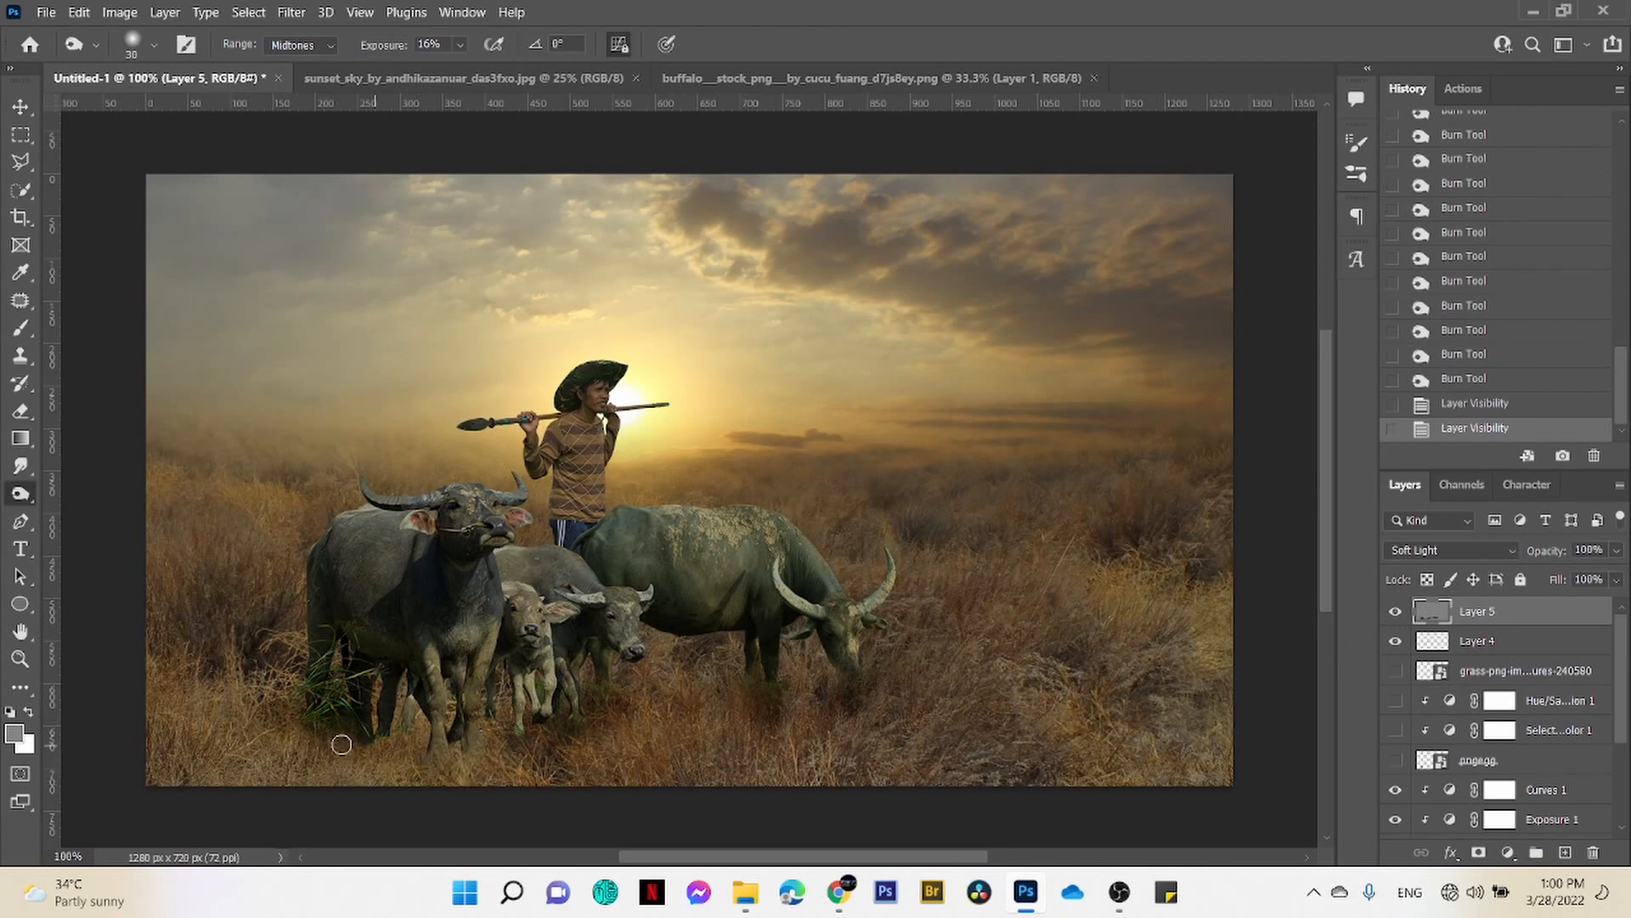
pyautogui.scroll(-2, 1540, 758)
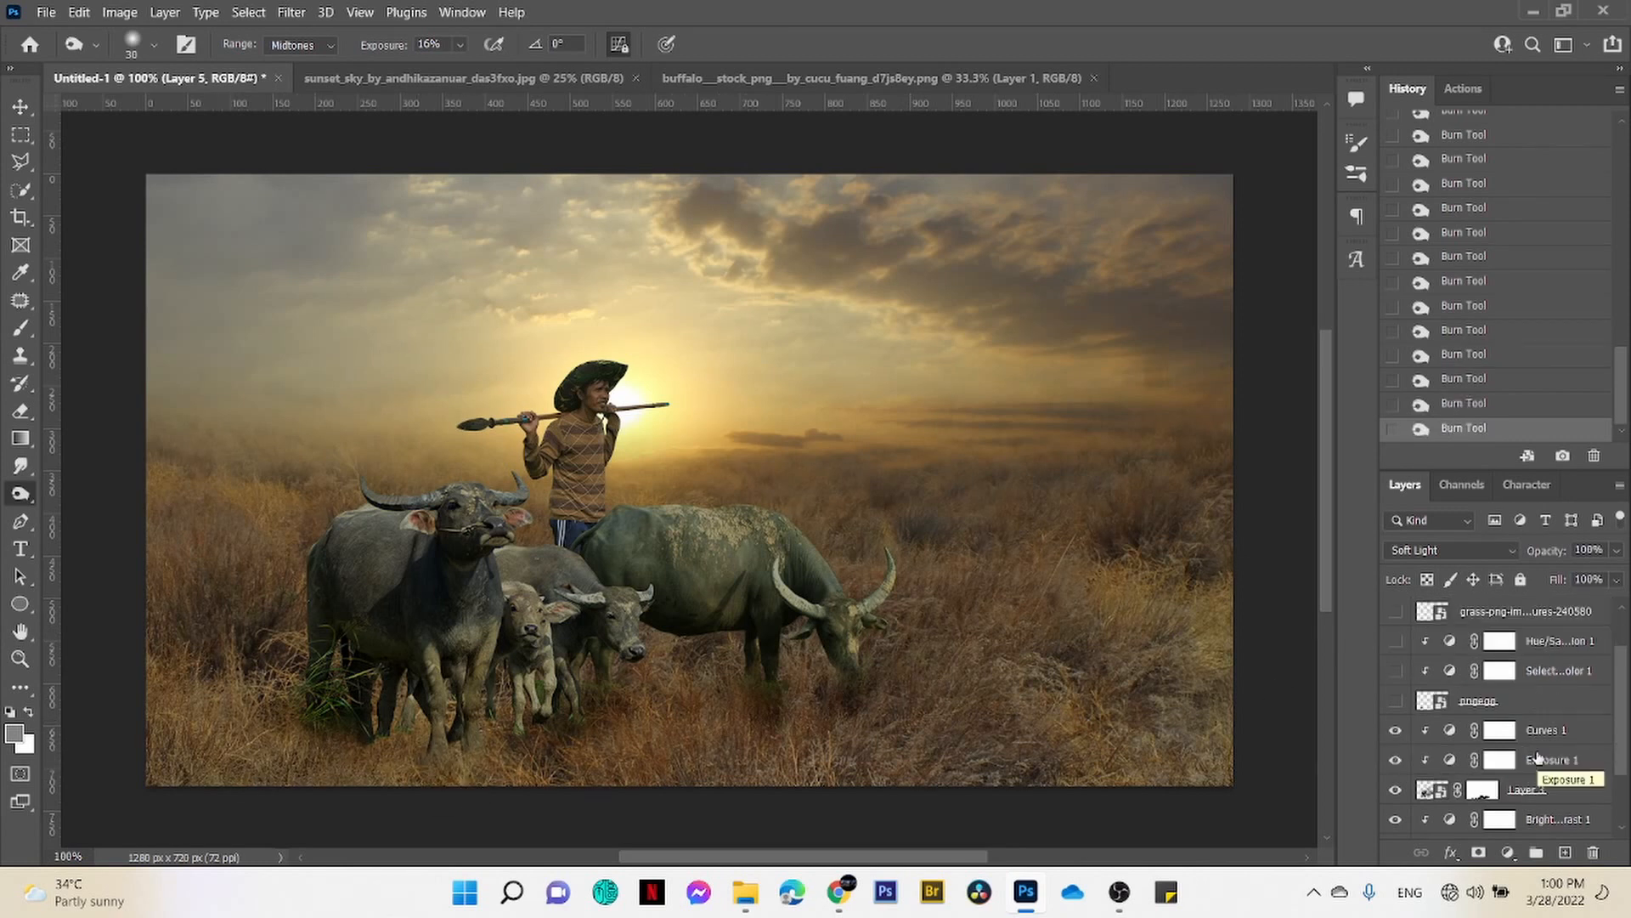
pyautogui.scroll(2, 1540, 758)
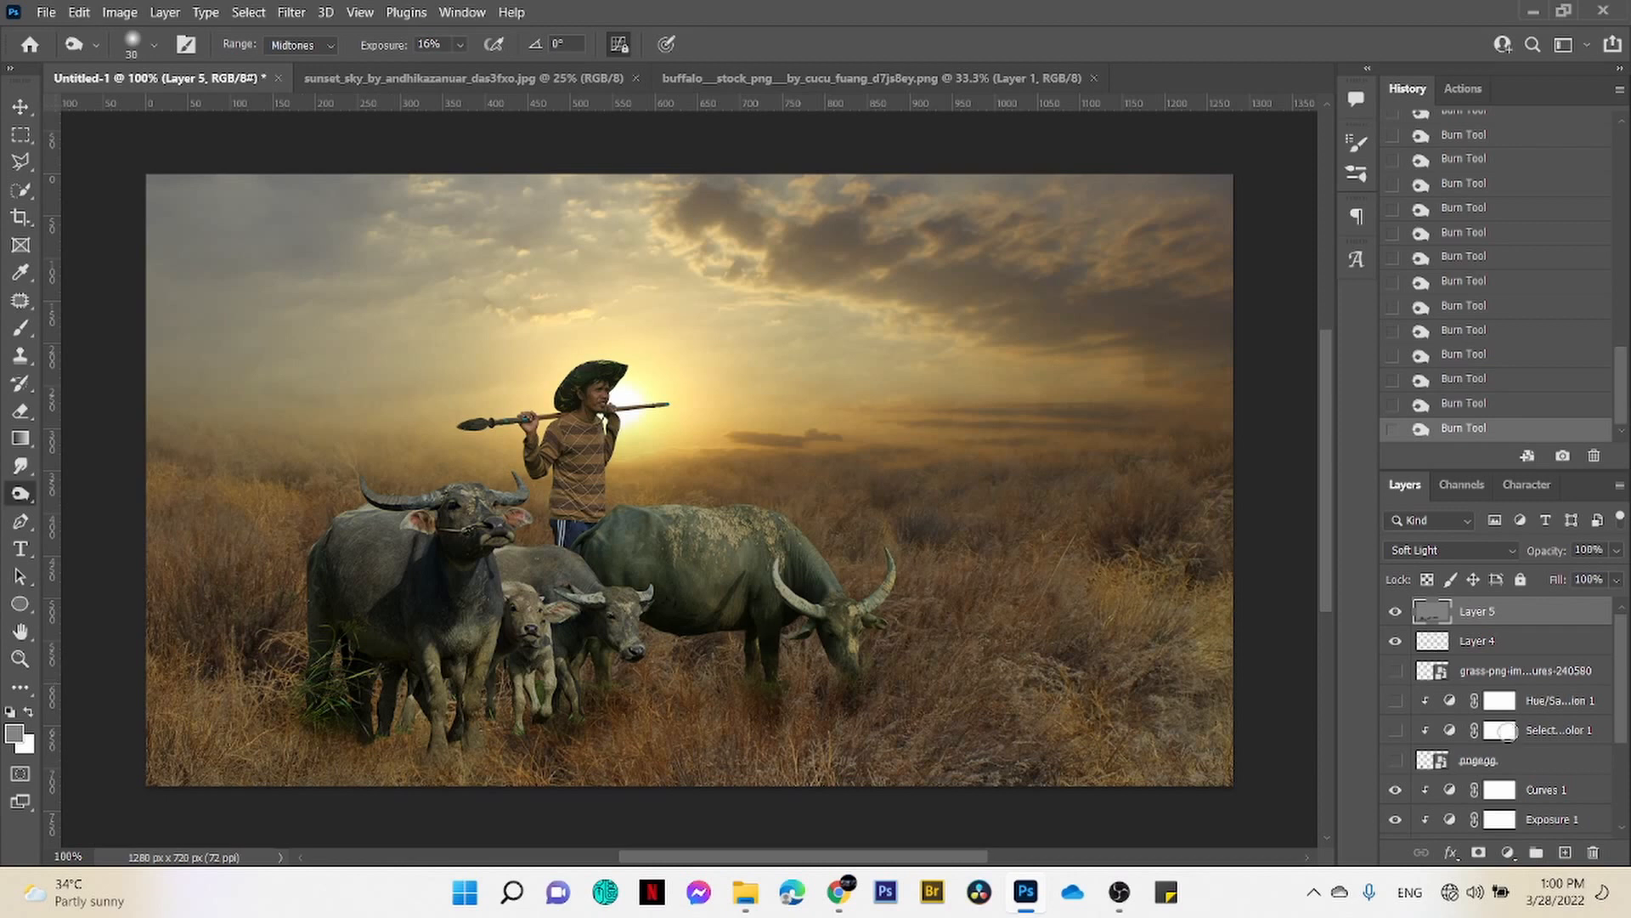
# - Add a second Curves adjustment layer above Curves 1 and place a control point in the shadows
pyautogui.scroll(-2, 1408, 775)
pyautogui.click(1536, 735)
pyautogui.click(1508, 853)
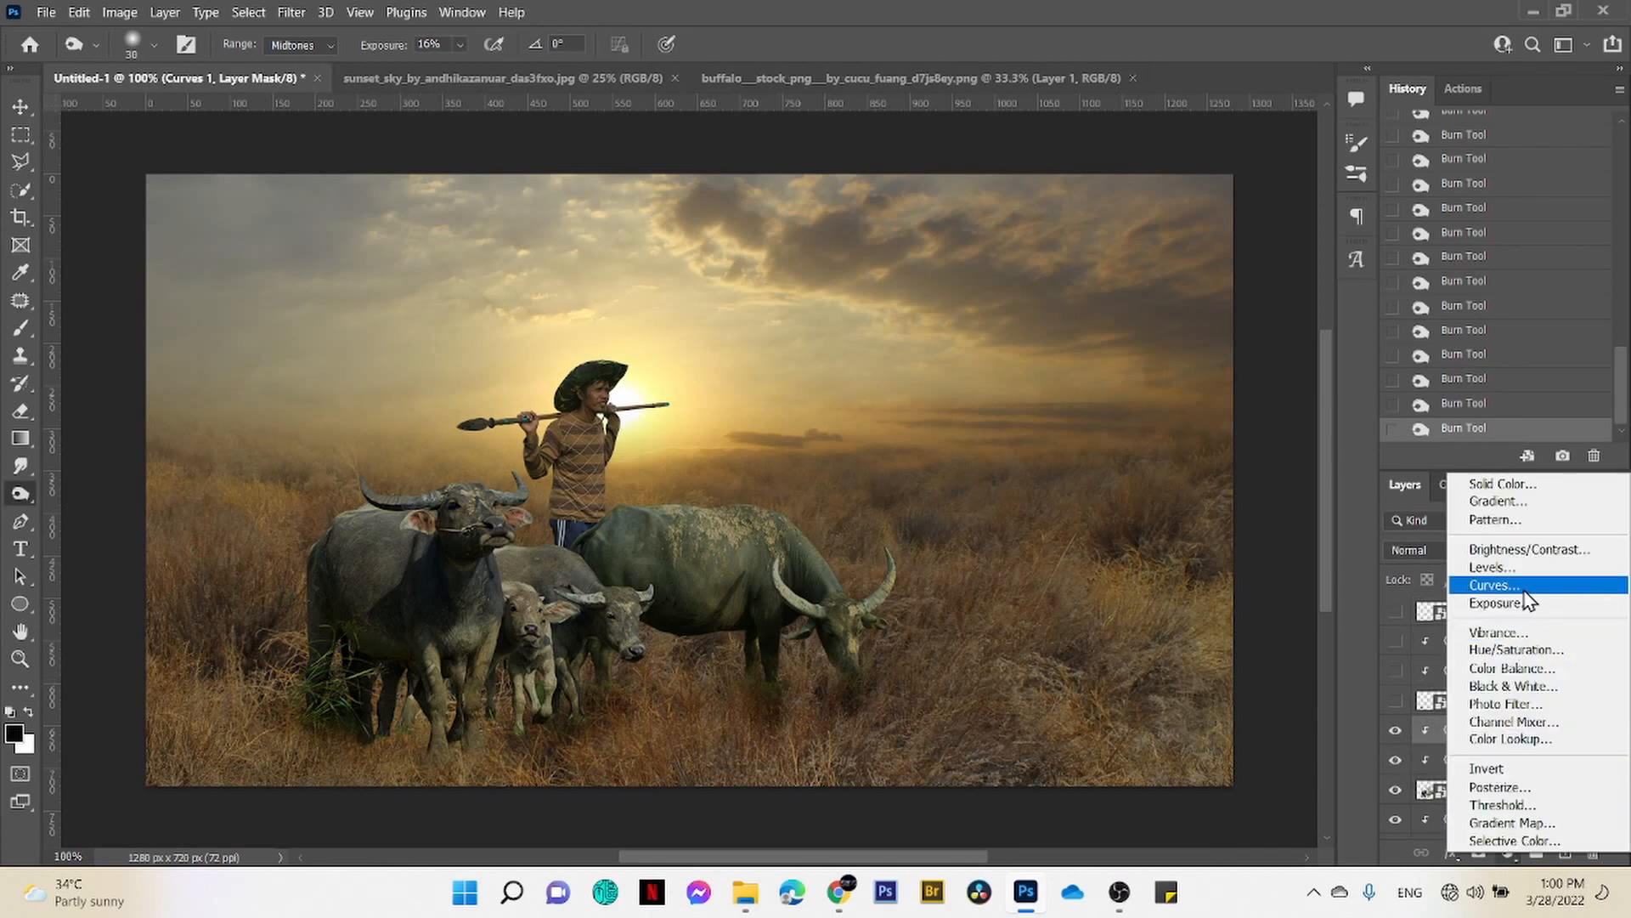
pyautogui.click(1479, 579)
pyautogui.moveTo(1352, 632)
pyautogui.mouseDown()
pyautogui.moveTo(1353, 648)
pyautogui.moveTo(1352, 633)
pyautogui.mouseUp()
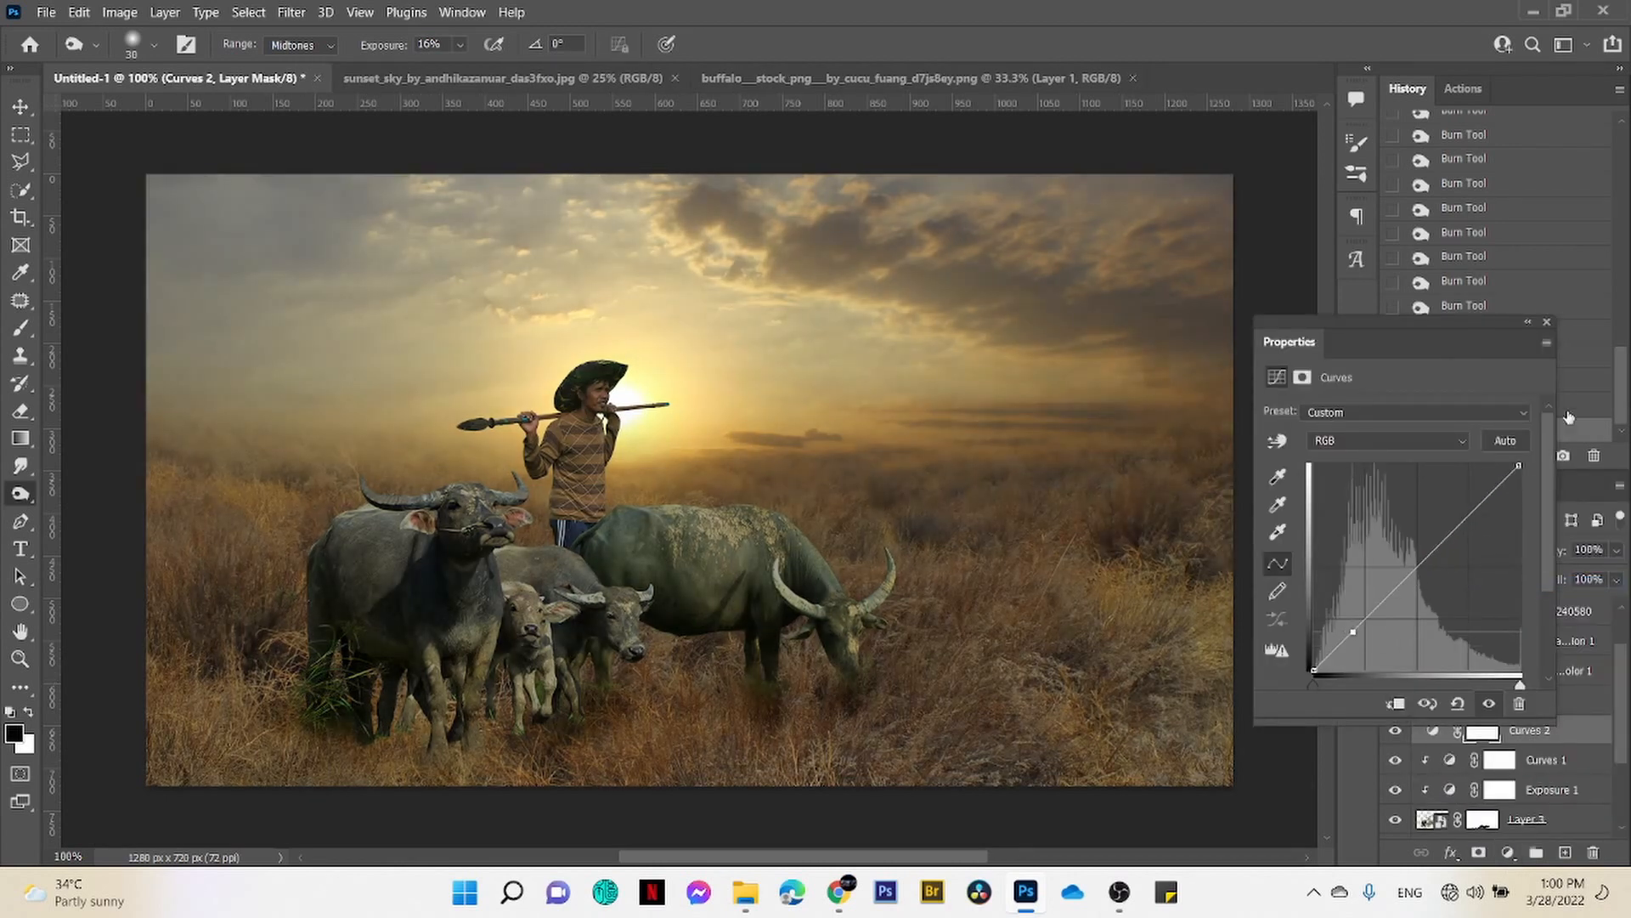
pyautogui.click(1547, 322)
# - Add a Hue/Saturation adjustment clipped to Curves 2 with Saturation -68, and shift the hue of a single colour range
pyautogui.click(1508, 852)
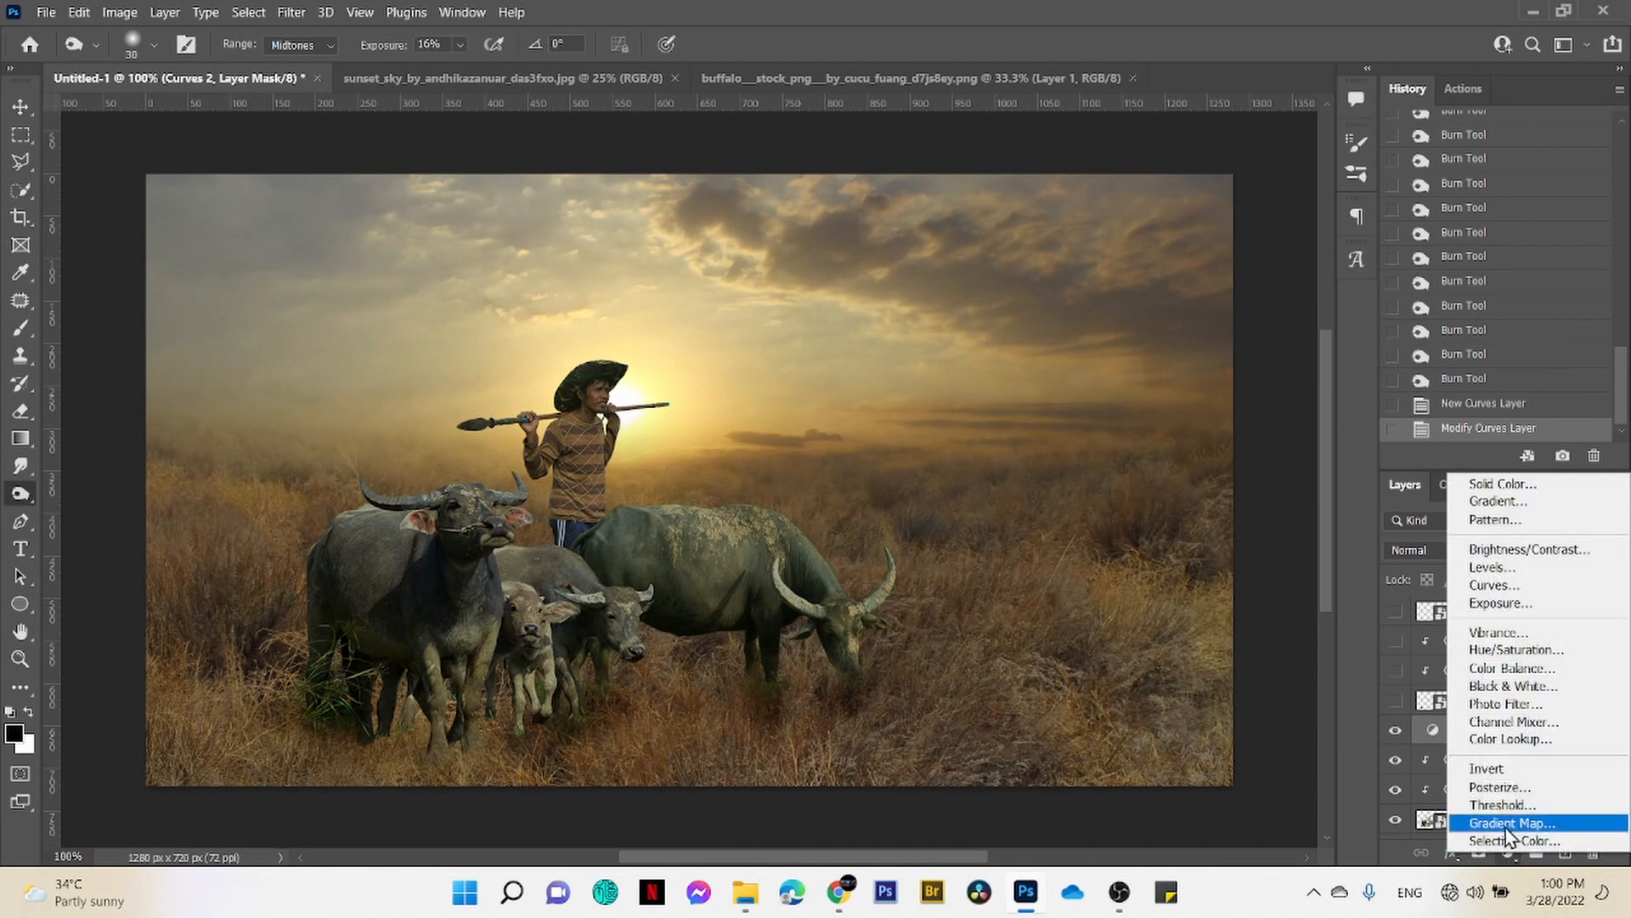
pyautogui.click(1535, 648)
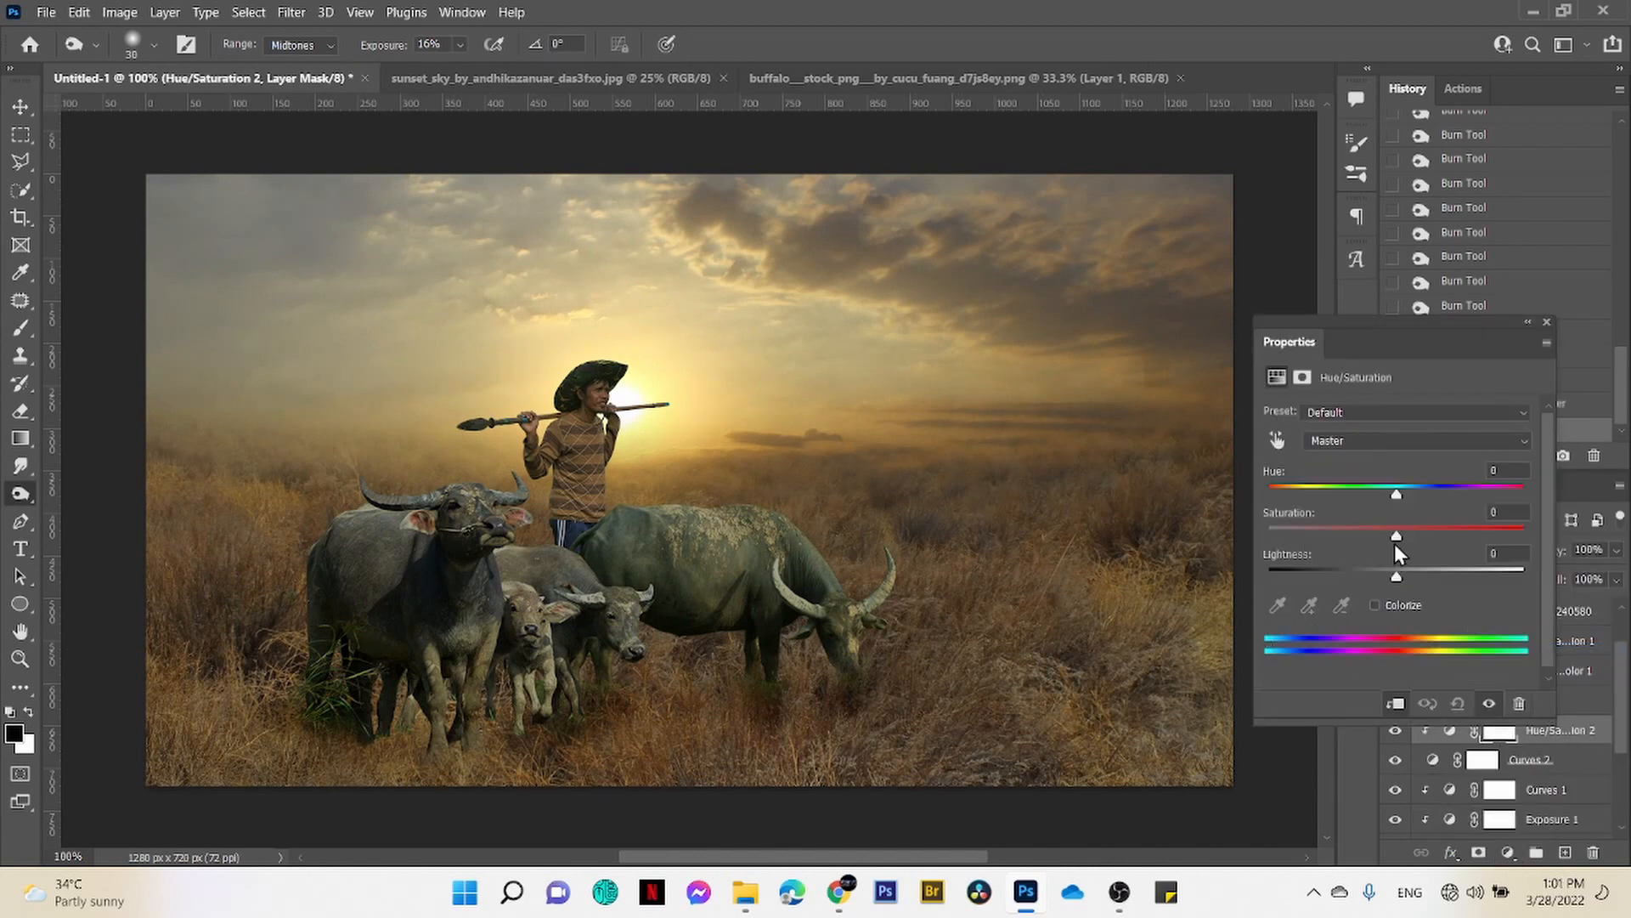
pyautogui.moveTo(1396, 537); pyautogui.dragTo(1313, 552)
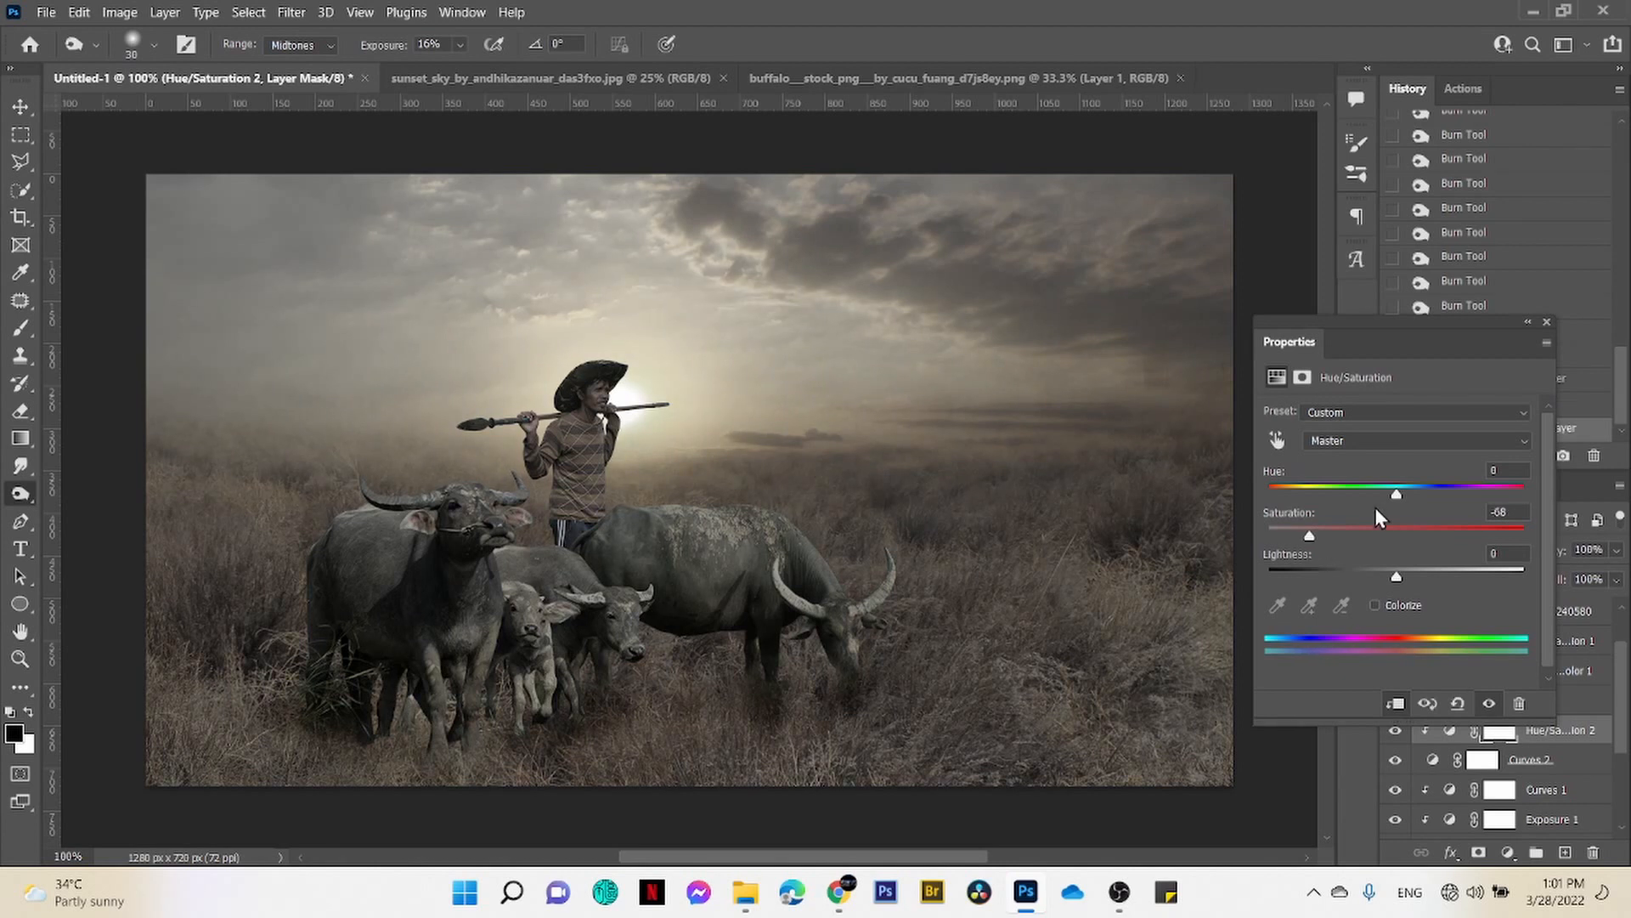
pyautogui.click(1429, 444)
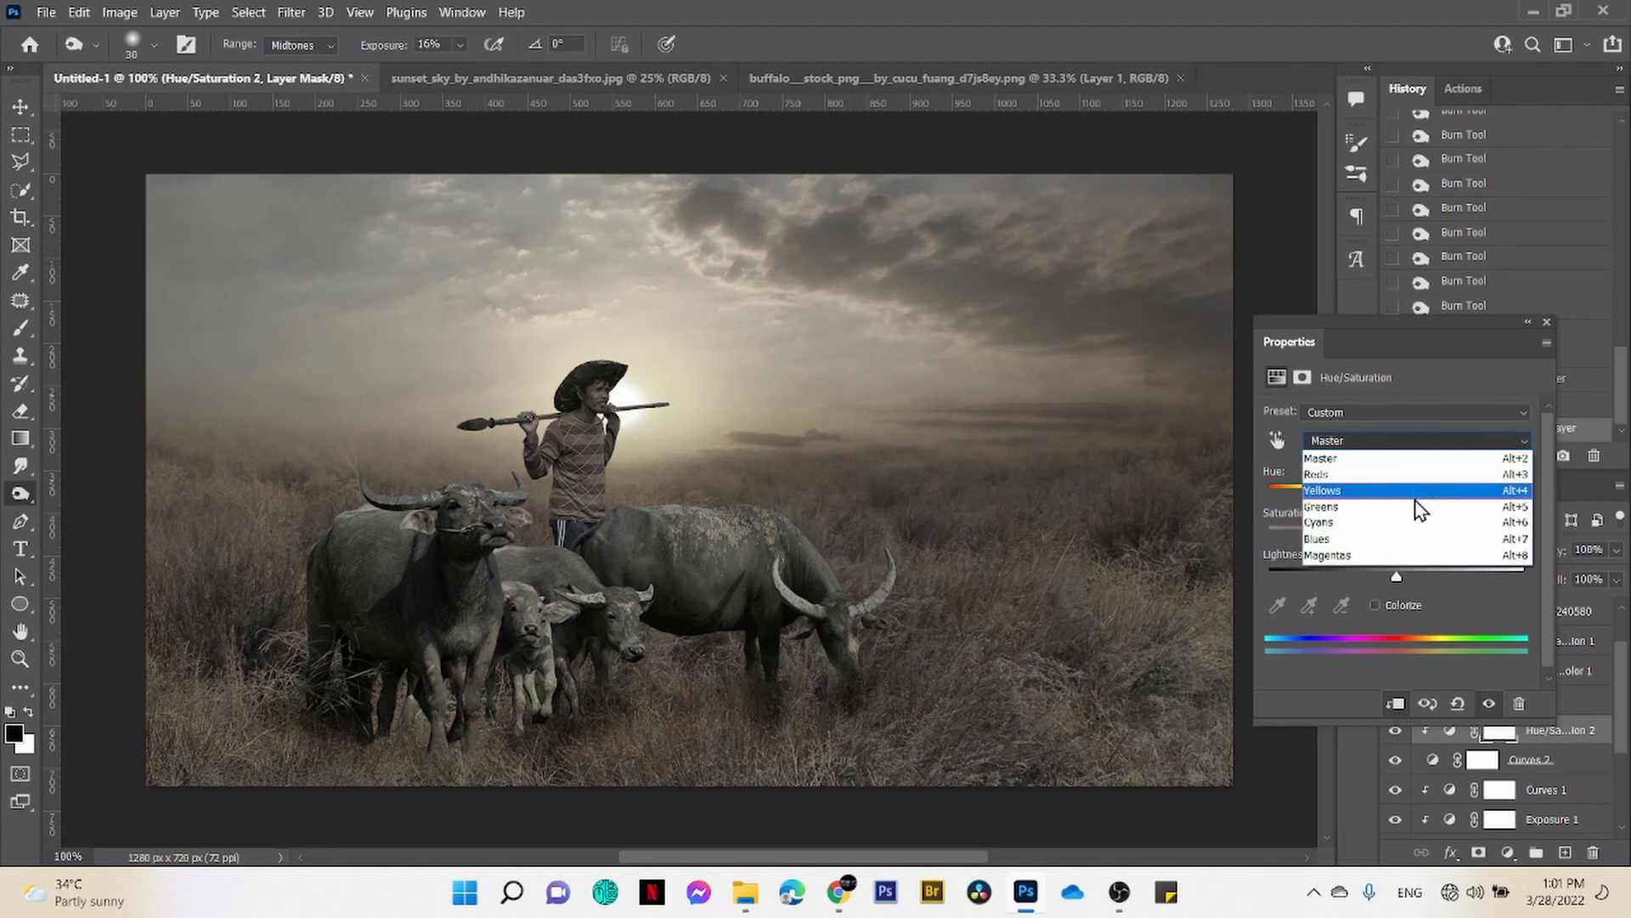
pyautogui.click(1400, 500)
pyautogui.moveTo(1393, 493); pyautogui.dragTo(1334, 513)
pyautogui.click(1546, 322)
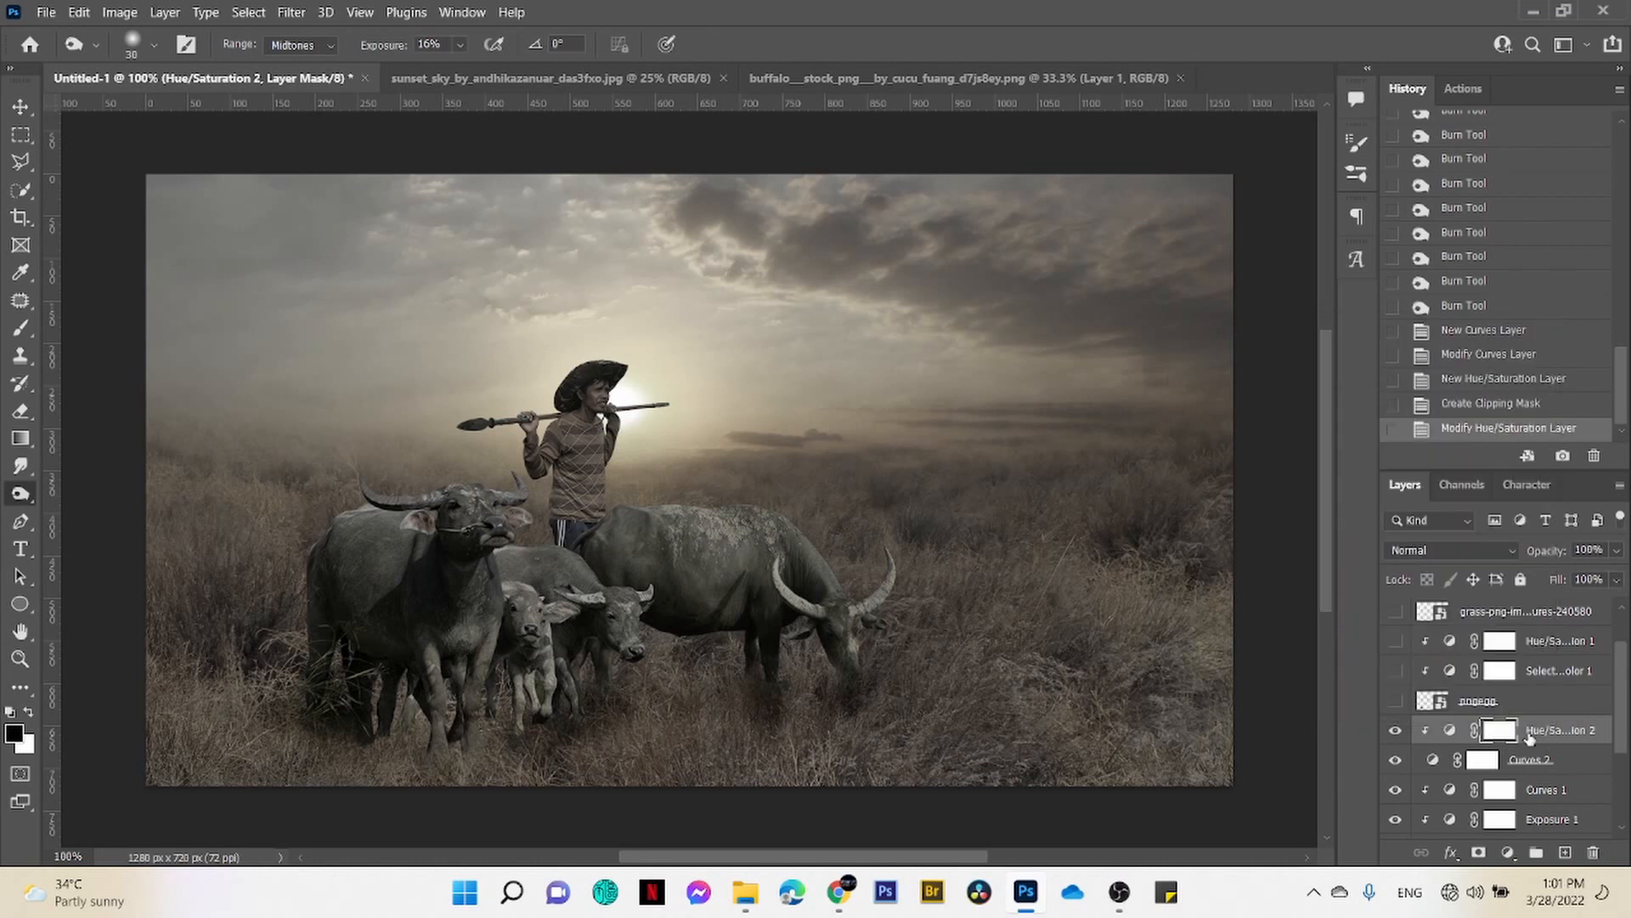
# - Invert the Hue/Saturation 2 mask and paint white with a 50 px brush over the green grass tuft at the front buffalo's feet
pyautogui.hotkey('ctrl', 'i')
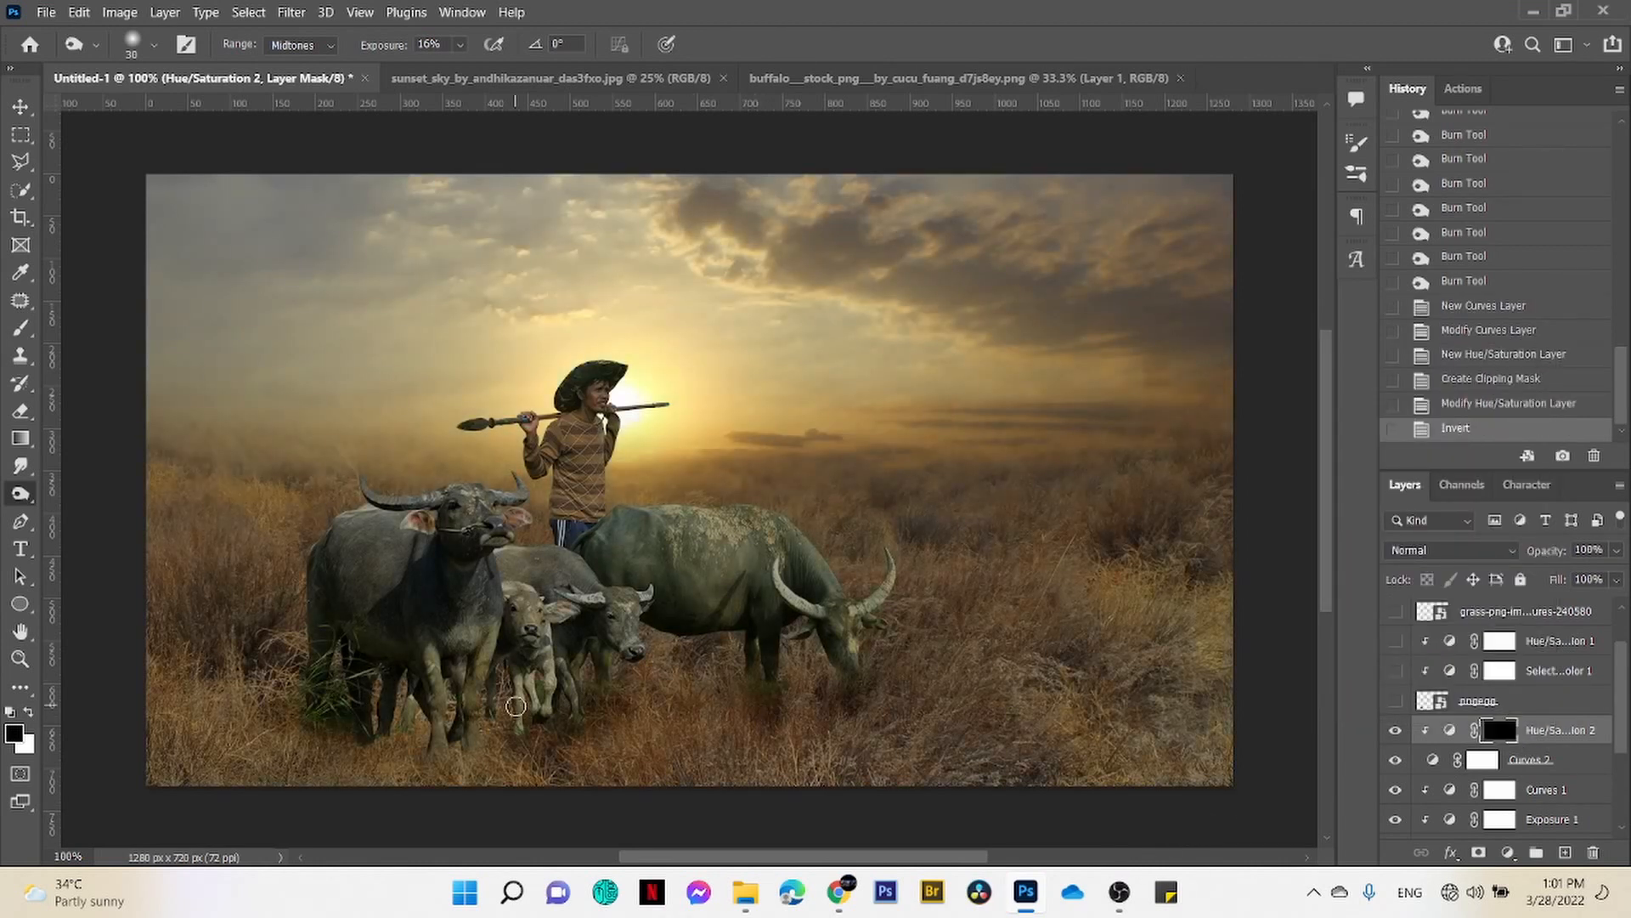
pyautogui.press('b')
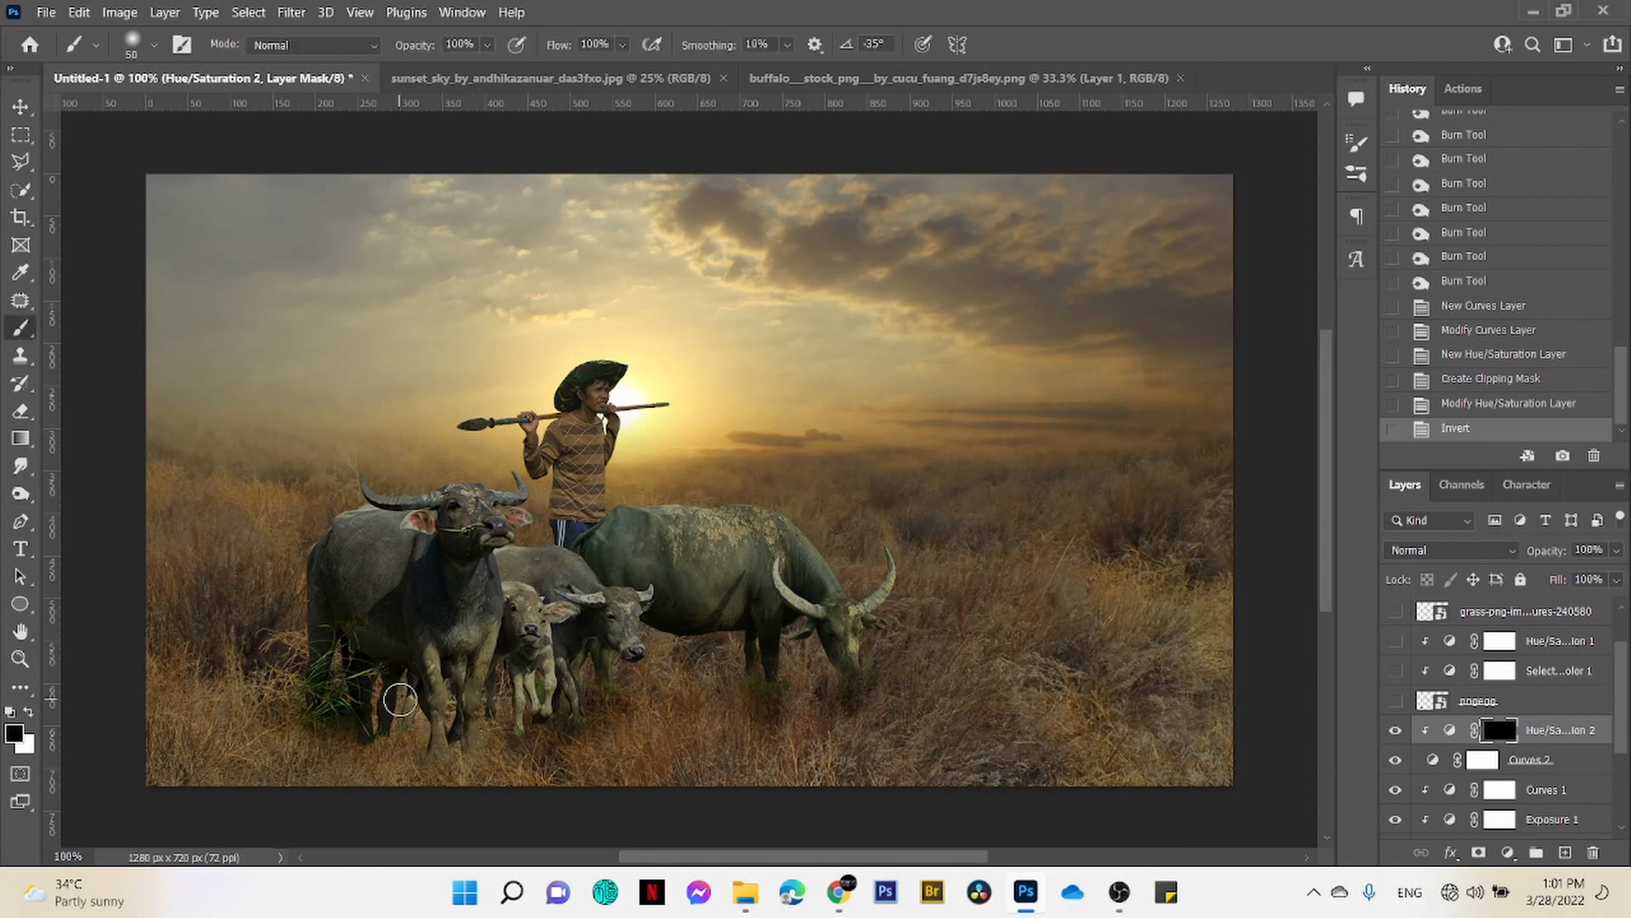
pyautogui.press('x')
pyautogui.moveTo(357, 697)
pyautogui.mouseDown()
pyautogui.moveTo(304, 690)
pyautogui.moveTo(320, 682)
pyautogui.moveTo(305, 709)
pyautogui.moveTo(337, 704)
pyautogui.moveTo(302, 660)
pyautogui.moveTo(342, 701)
pyautogui.moveTo(328, 651)
pyautogui.moveTo(244, 714)
pyautogui.moveTo(342, 736)
pyautogui.moveTo(432, 724)
pyautogui.moveTo(334, 703)
pyautogui.moveTo(471, 710)
pyautogui.mouseUp()
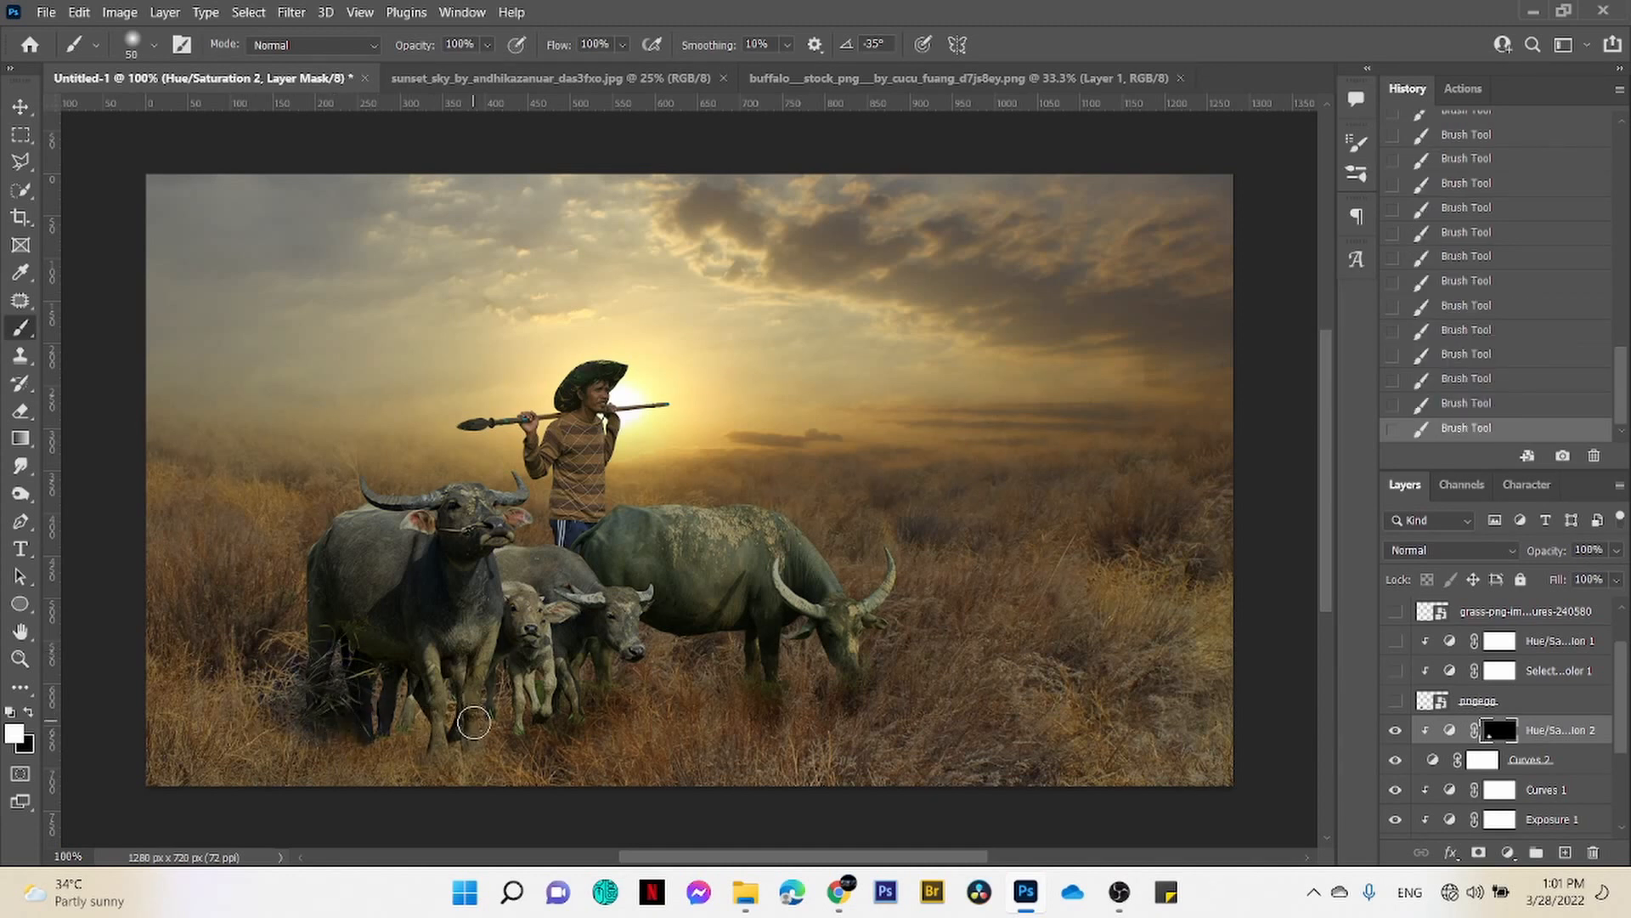
pyautogui.press('x')
# - Burn the grass at the calves' feet on Layer 5 with the Burn tool's exposure set to 25%
pyautogui.moveTo(1617, 671); pyautogui.dragTo(1617, 639)
pyautogui.click(1512, 614)
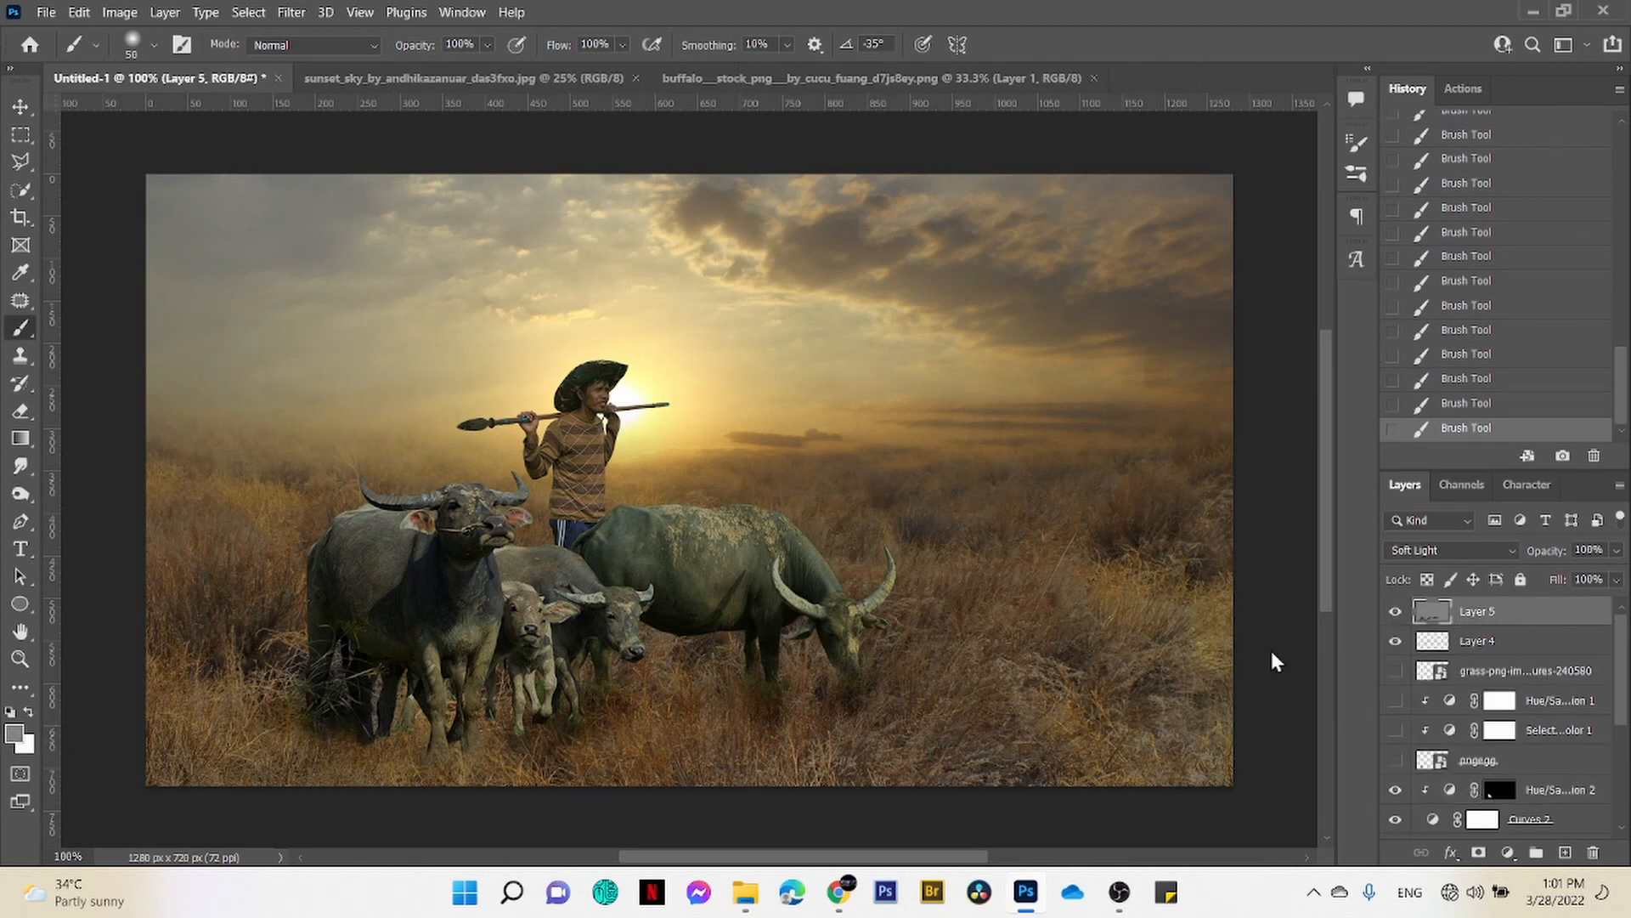
pyautogui.click(19, 489)
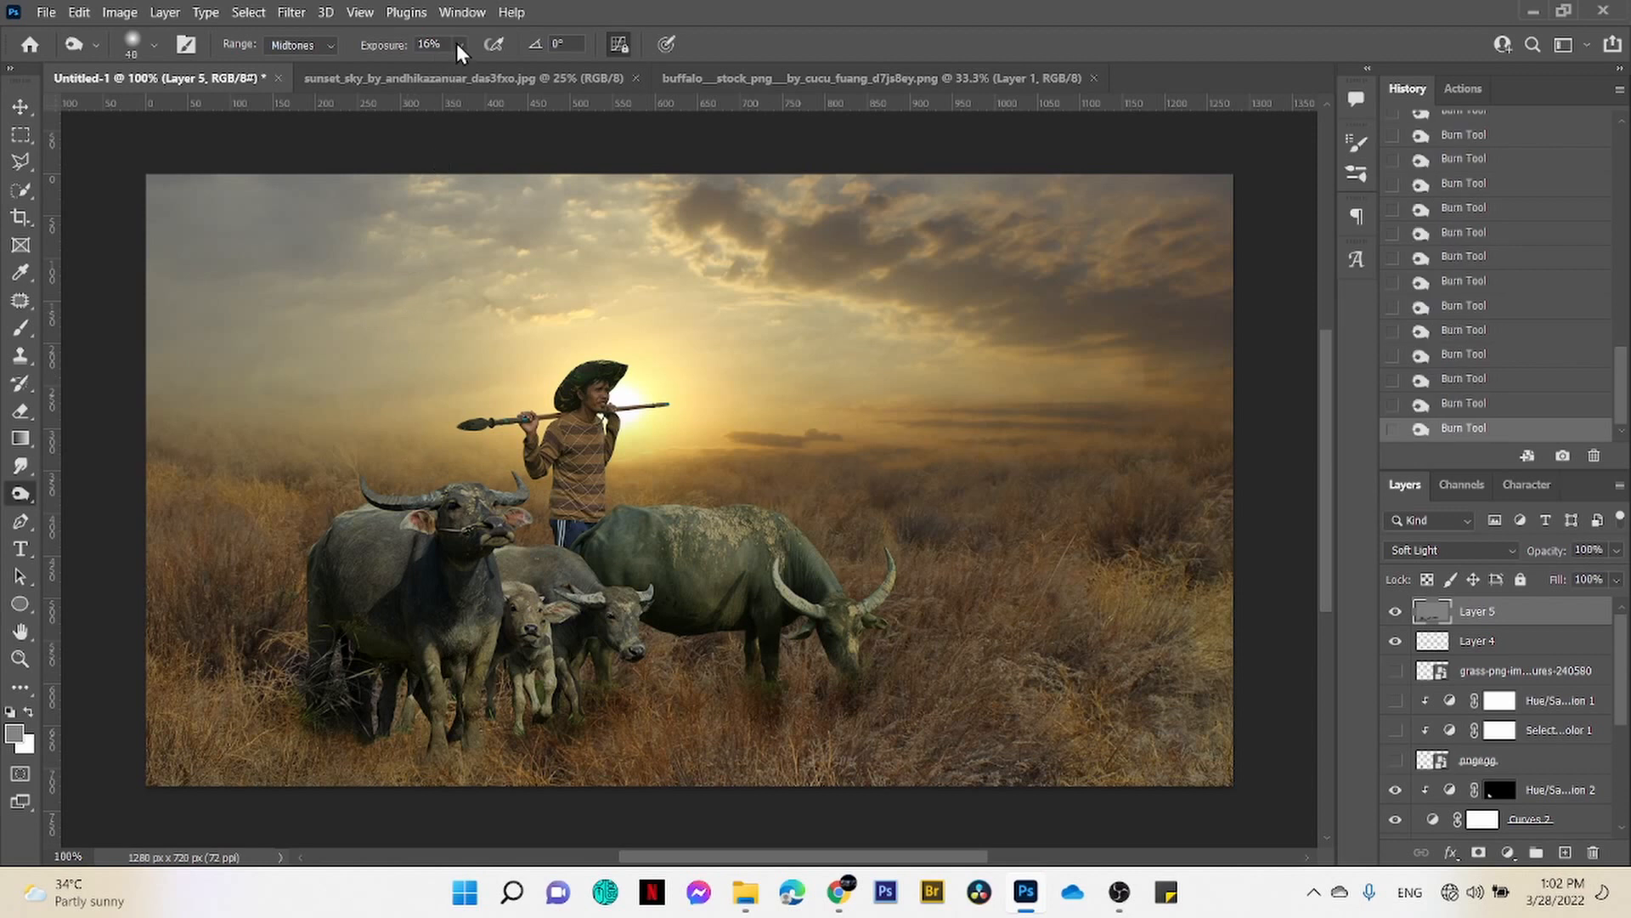
pyautogui.click(460, 46)
pyautogui.moveTo(464, 69); pyautogui.dragTo(474, 71)
pyautogui.click(528, 683)
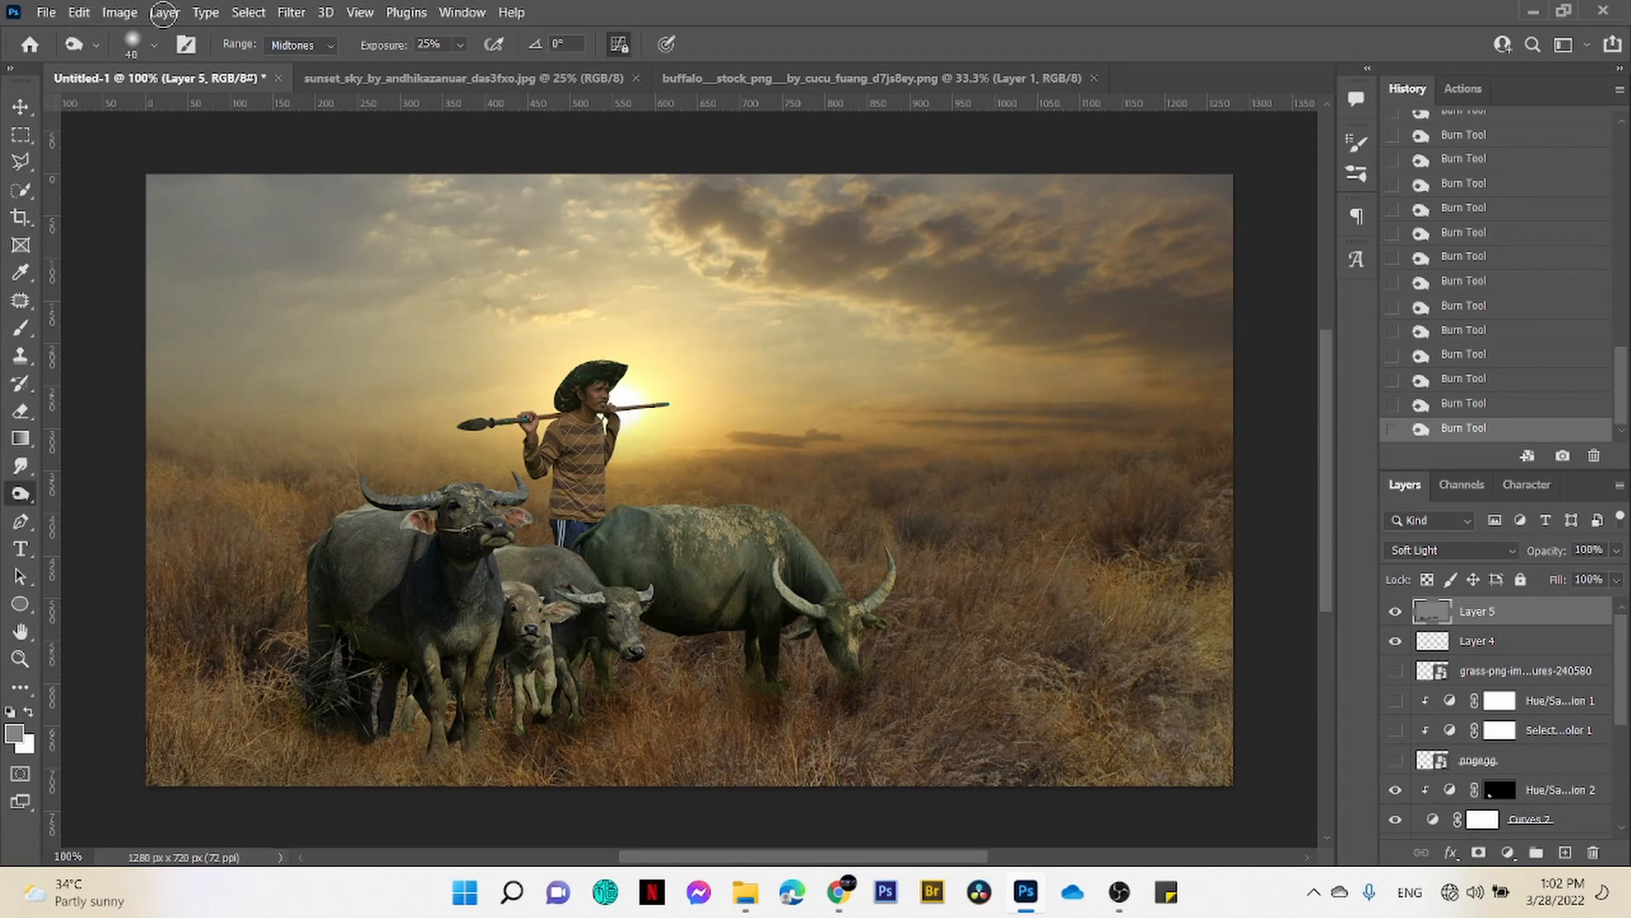
# - Create a new layer above Layer 5 in Soft Light mode, filled with the 50% gray neutral color
pyautogui.click(164, 12)
pyautogui.moveTo(182, 29)
pyautogui.click(414, 33)
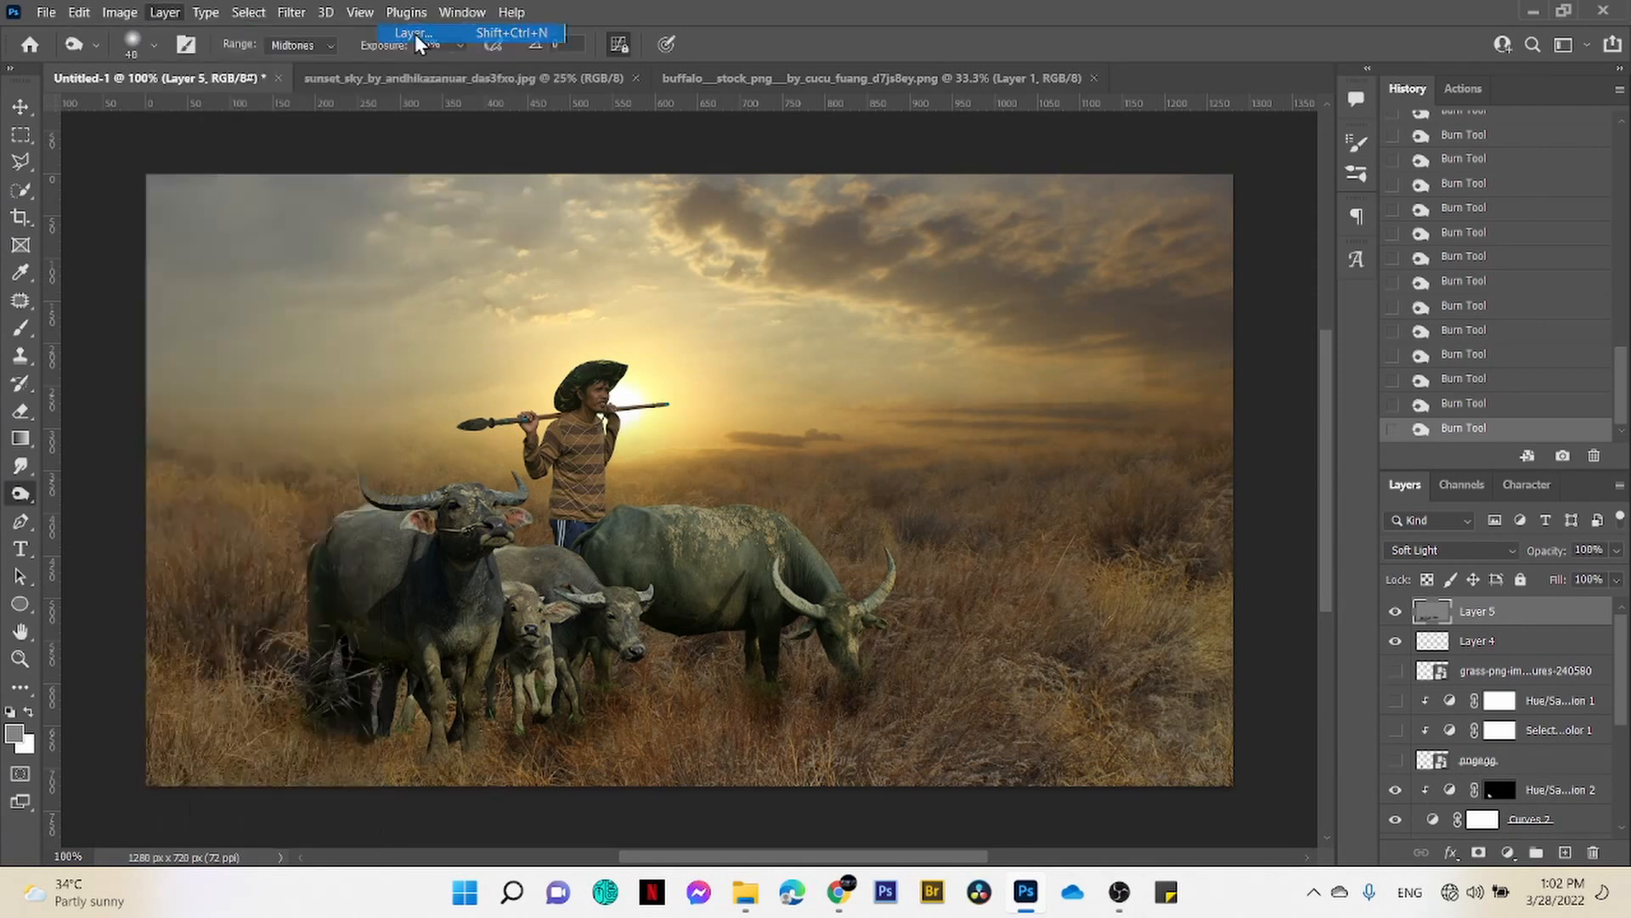
pyautogui.click(784, 340)
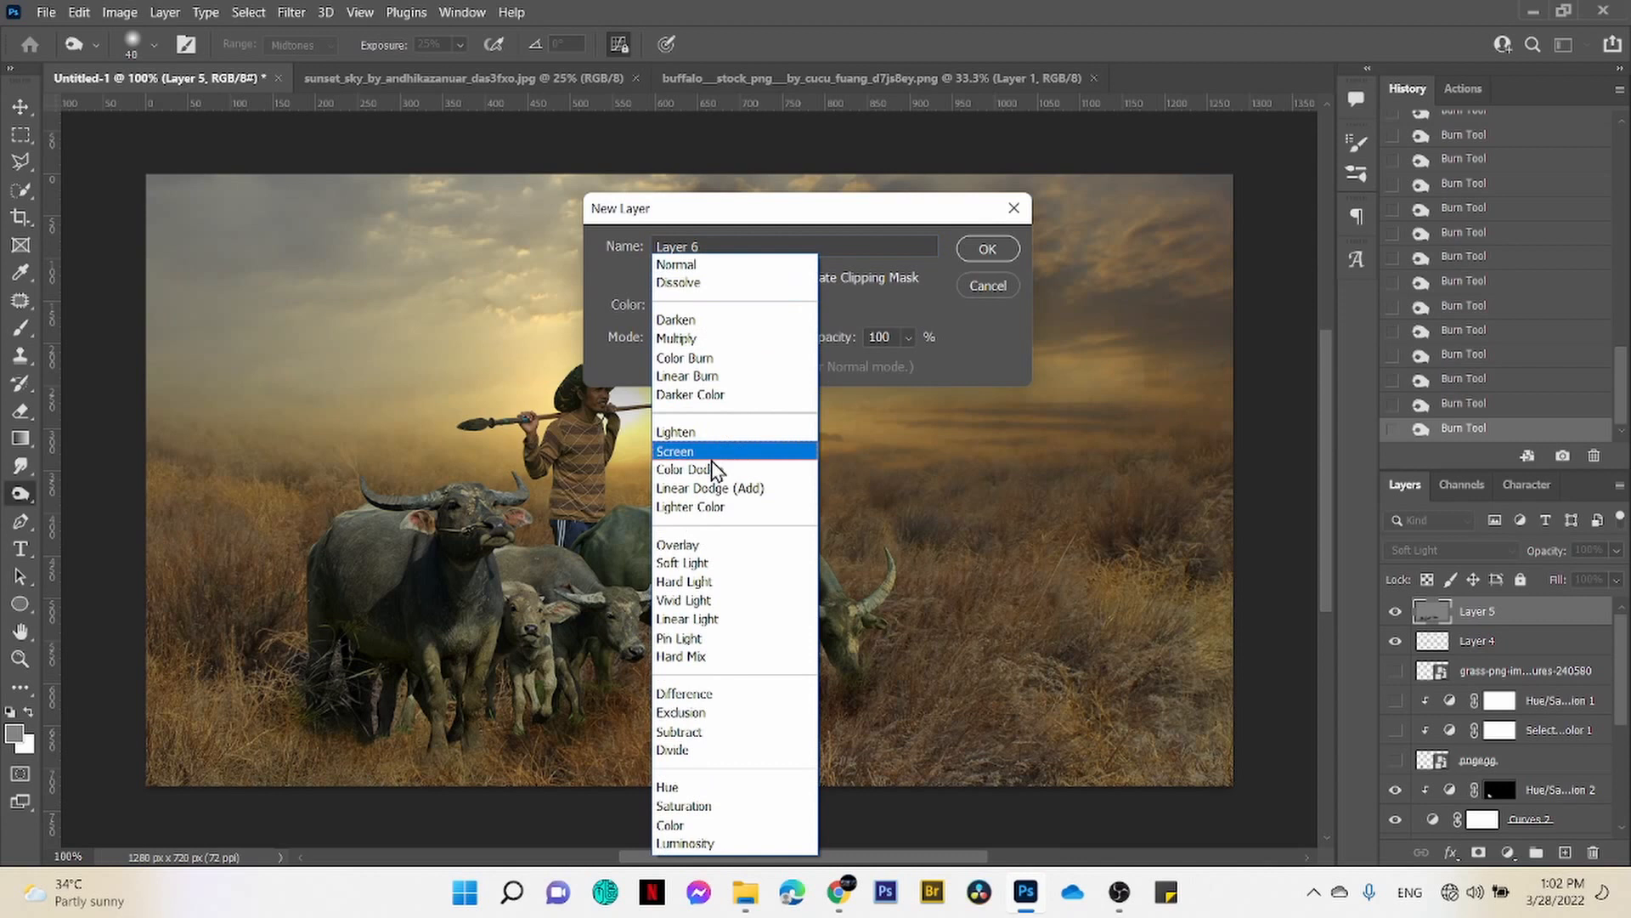
pyautogui.click(728, 556)
pyautogui.click(657, 367)
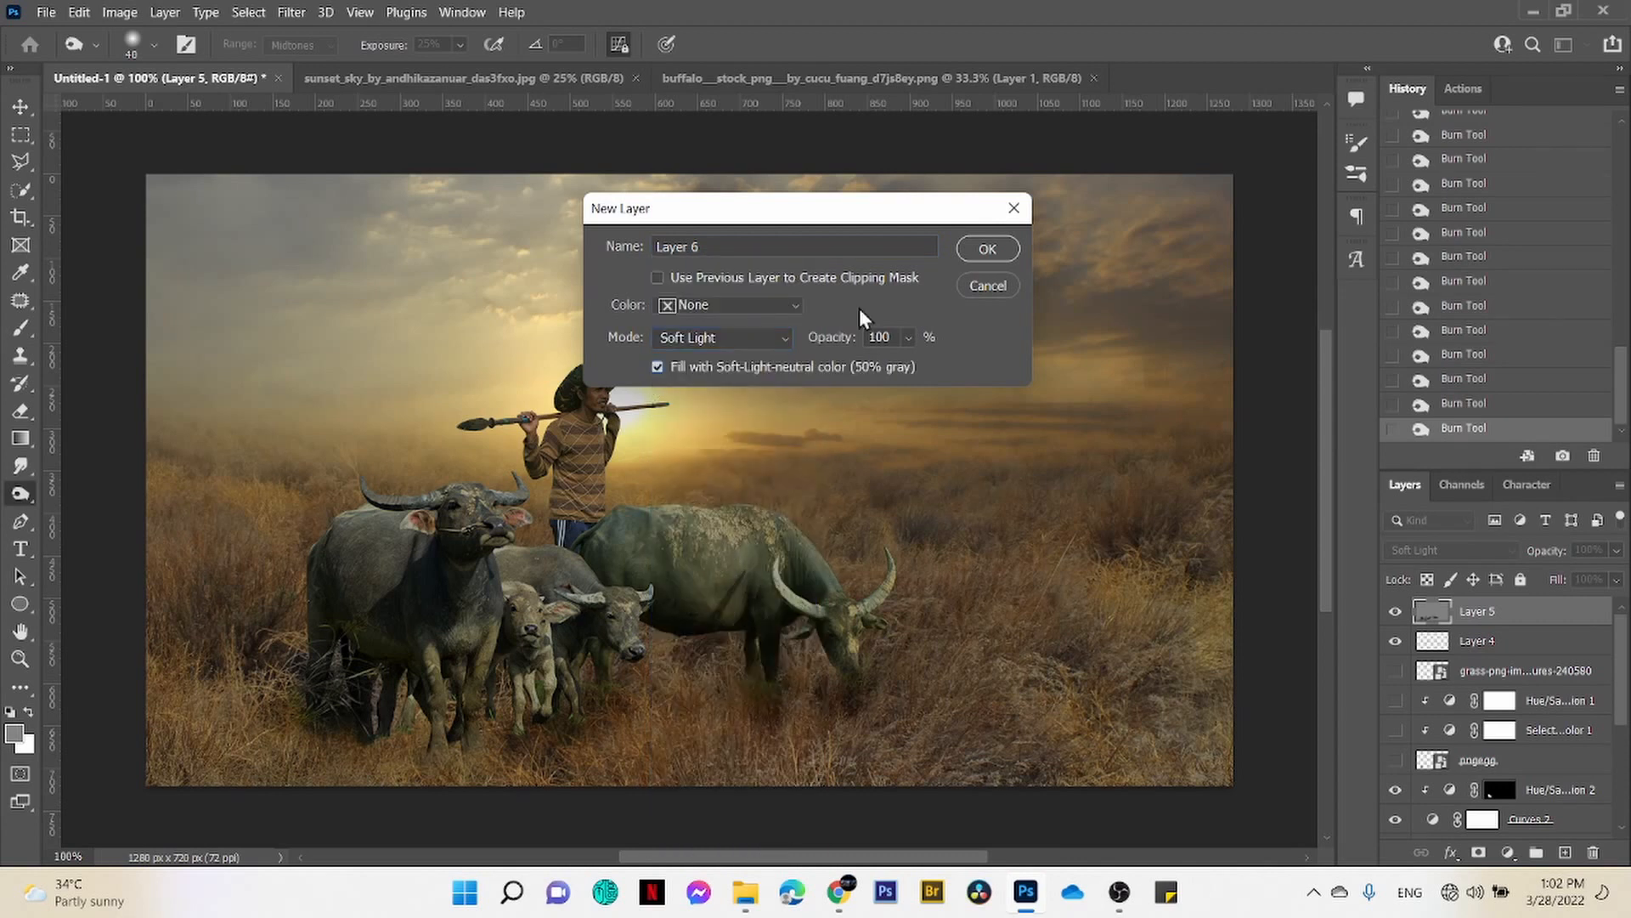
pyautogui.click(985, 248)
# - Dodge a highlight along the top edge of the grazing buffalo's back on Layer 6 with a 10 px brush
pyautogui.rightClick(21, 493)
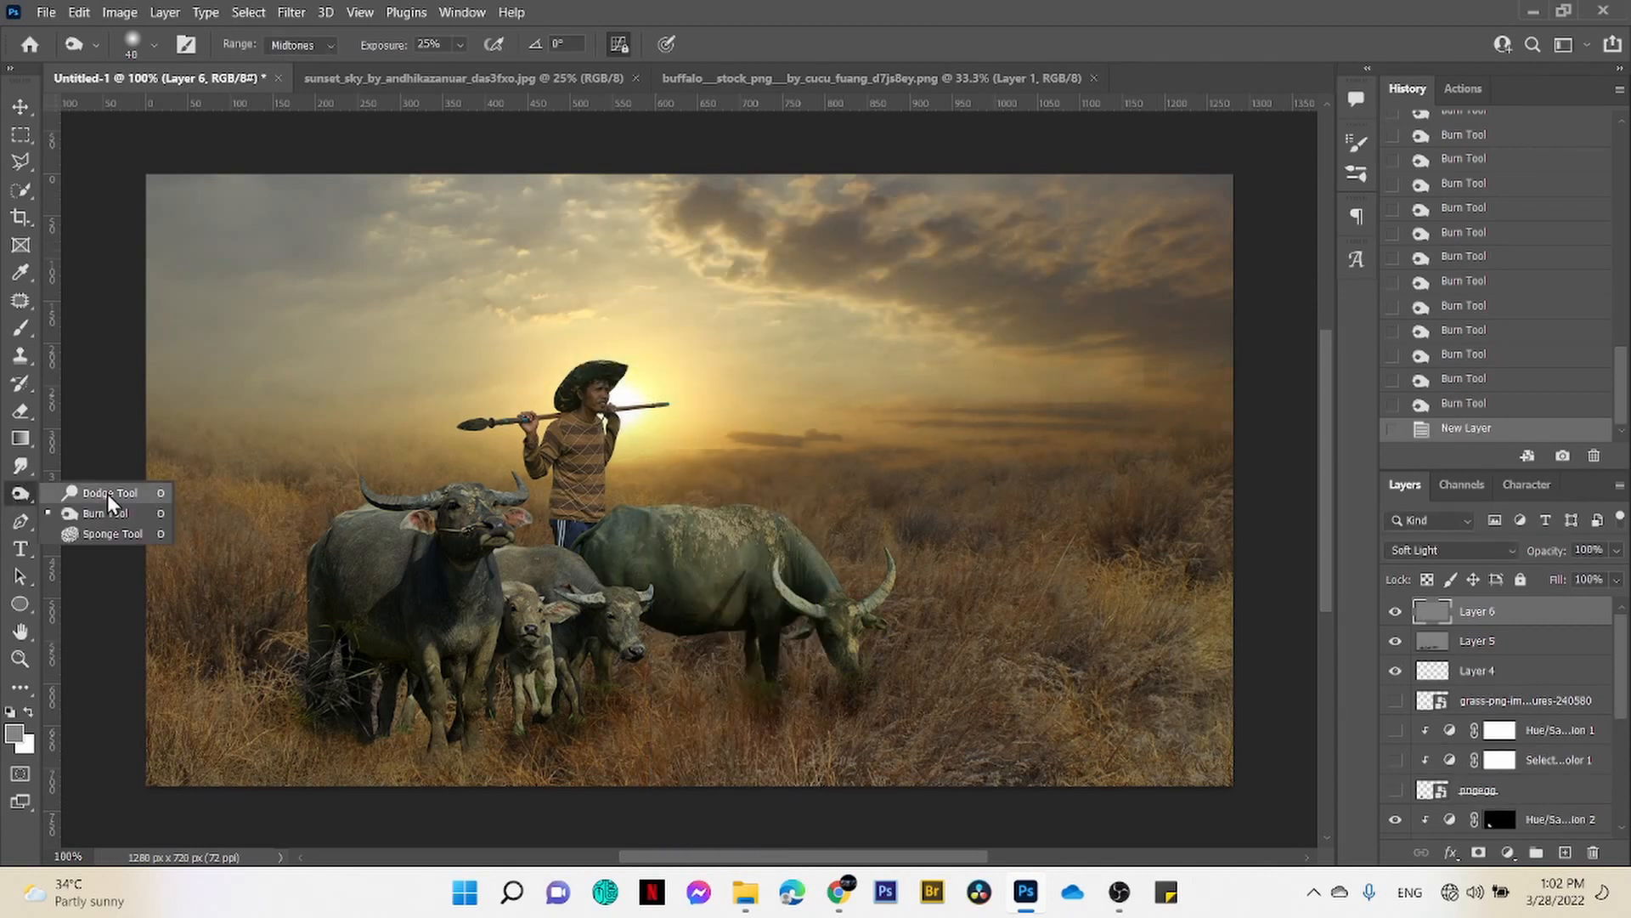
pyautogui.click(94, 491)
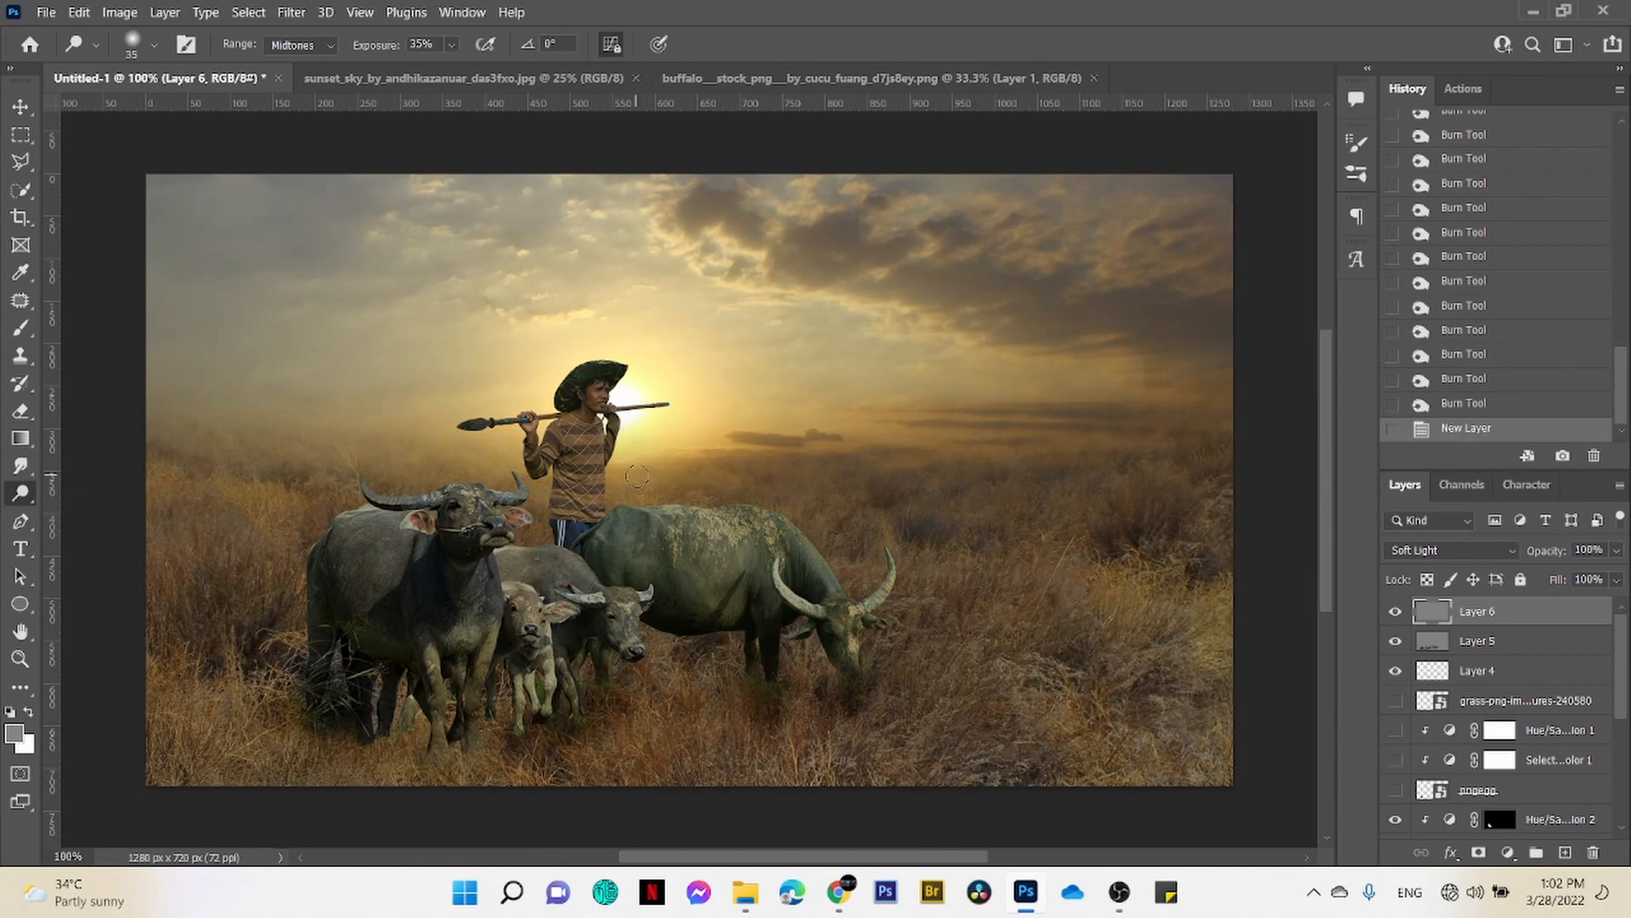
pyautogui.press('[')
pyautogui.press('[')
pyautogui.press('[')
pyautogui.hotkey('ctrl', '+')
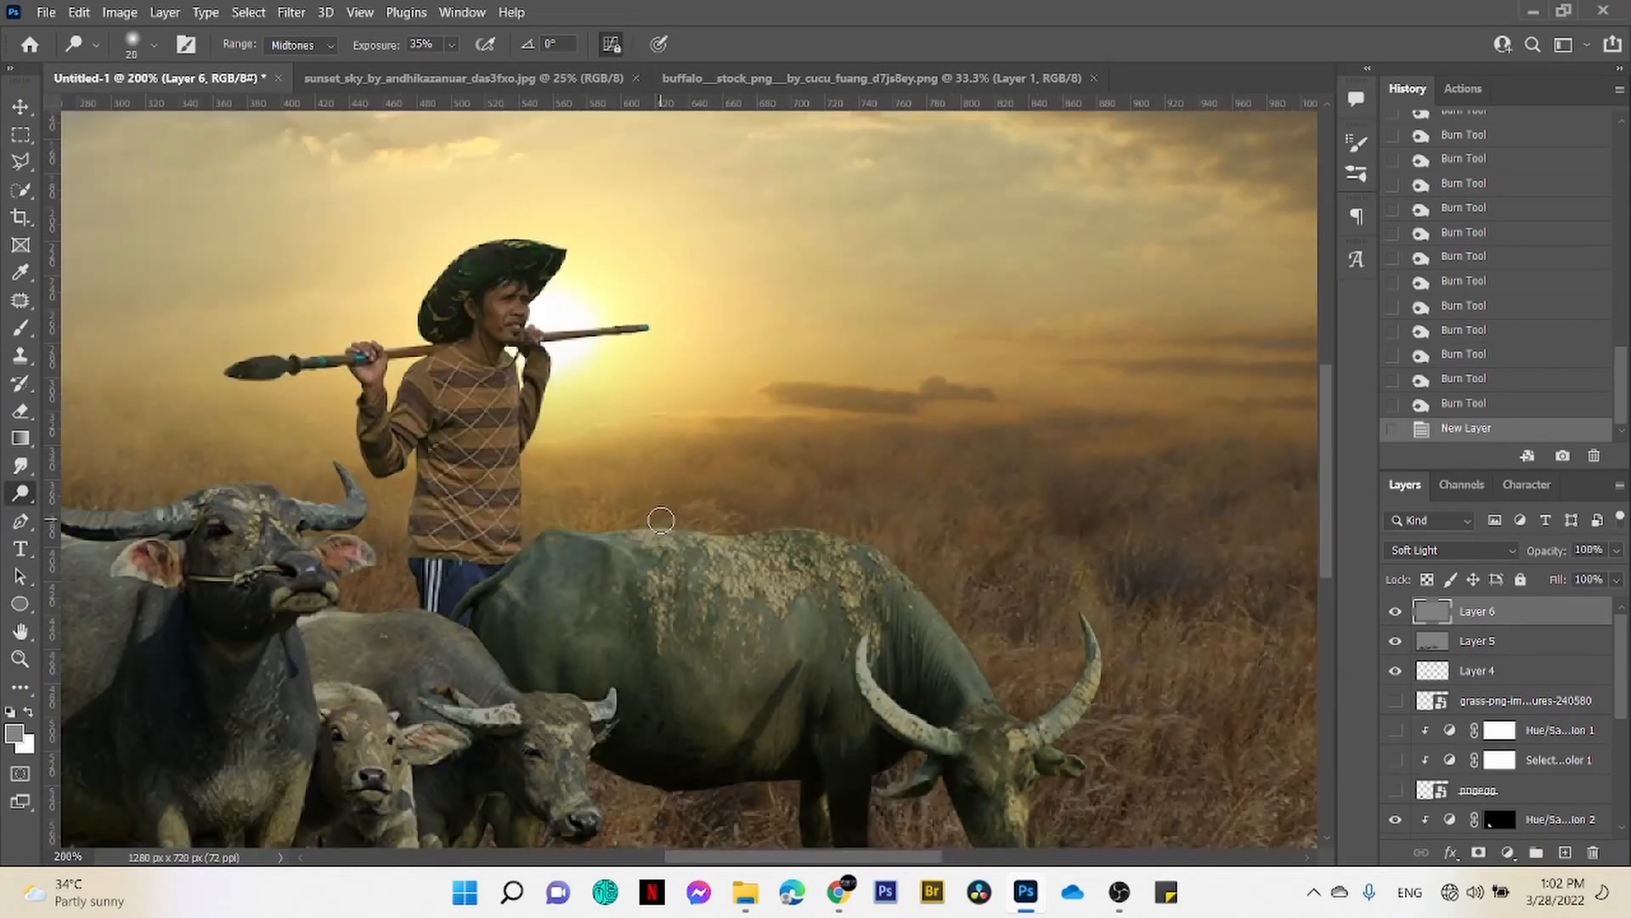
pyautogui.press('[')
pyautogui.moveTo(577, 537)
pyautogui.mouseDown()
pyautogui.moveTo(631, 552)
pyautogui.moveTo(598, 535)
pyautogui.moveTo(719, 533)
pyautogui.mouseUp()
pyautogui.moveTo(714, 532); pyautogui.dragTo(692, 528)
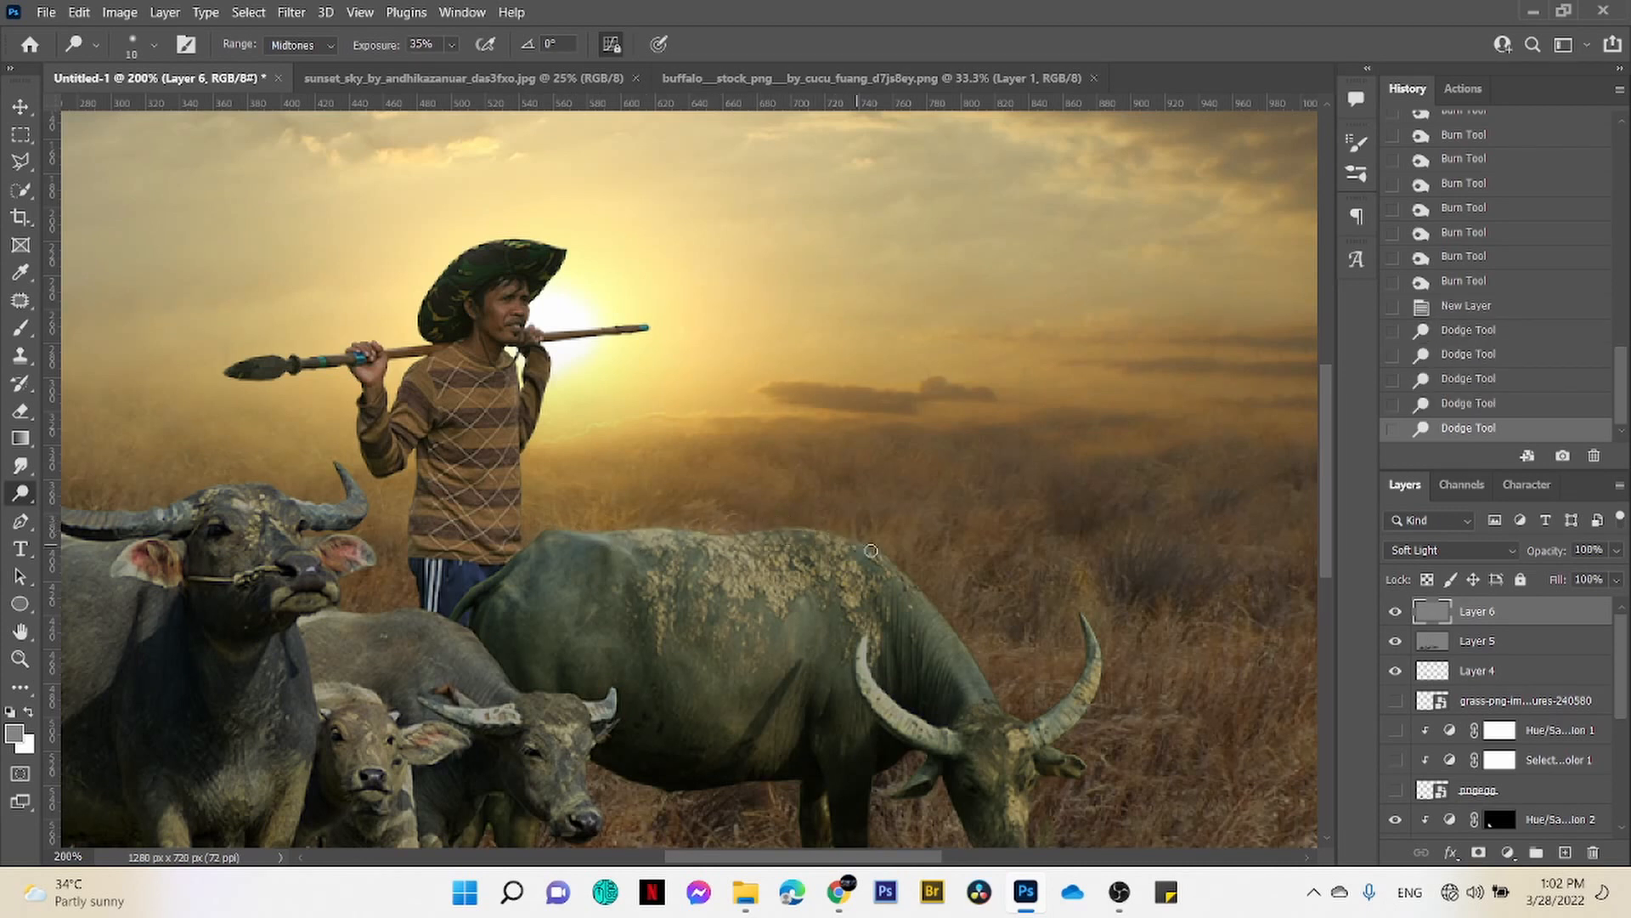
pyautogui.moveTo(909, 558); pyautogui.dragTo(888, 559)
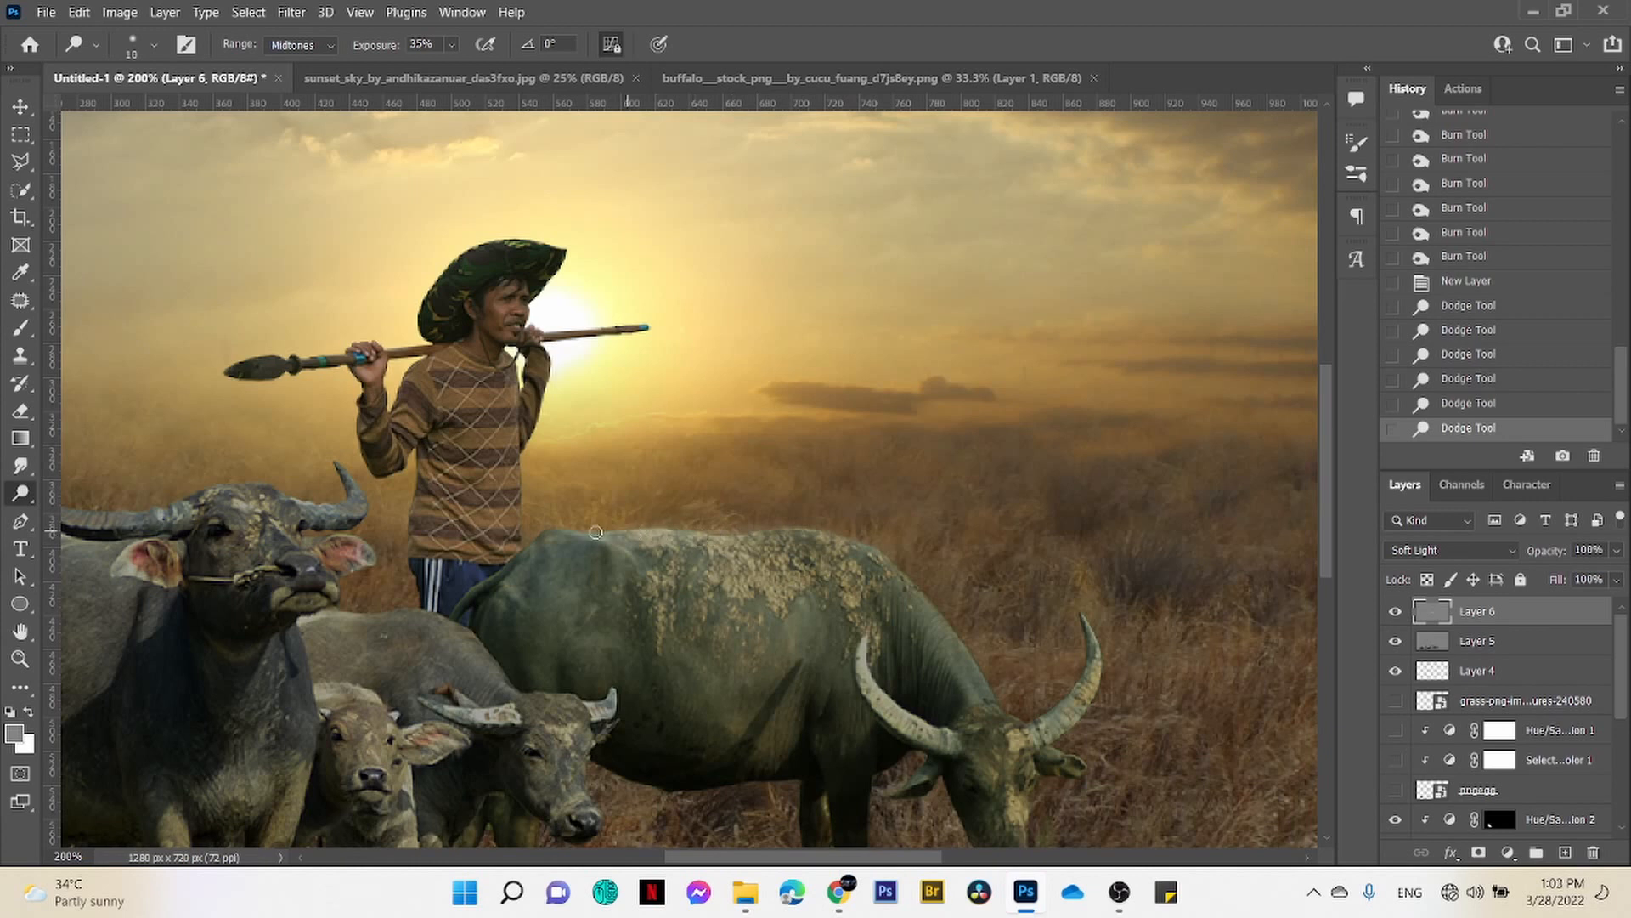
pyautogui.moveTo(544, 540); pyautogui.dragTo(560, 535)
pyautogui.moveTo(571, 534); pyautogui.dragTo(590, 538)
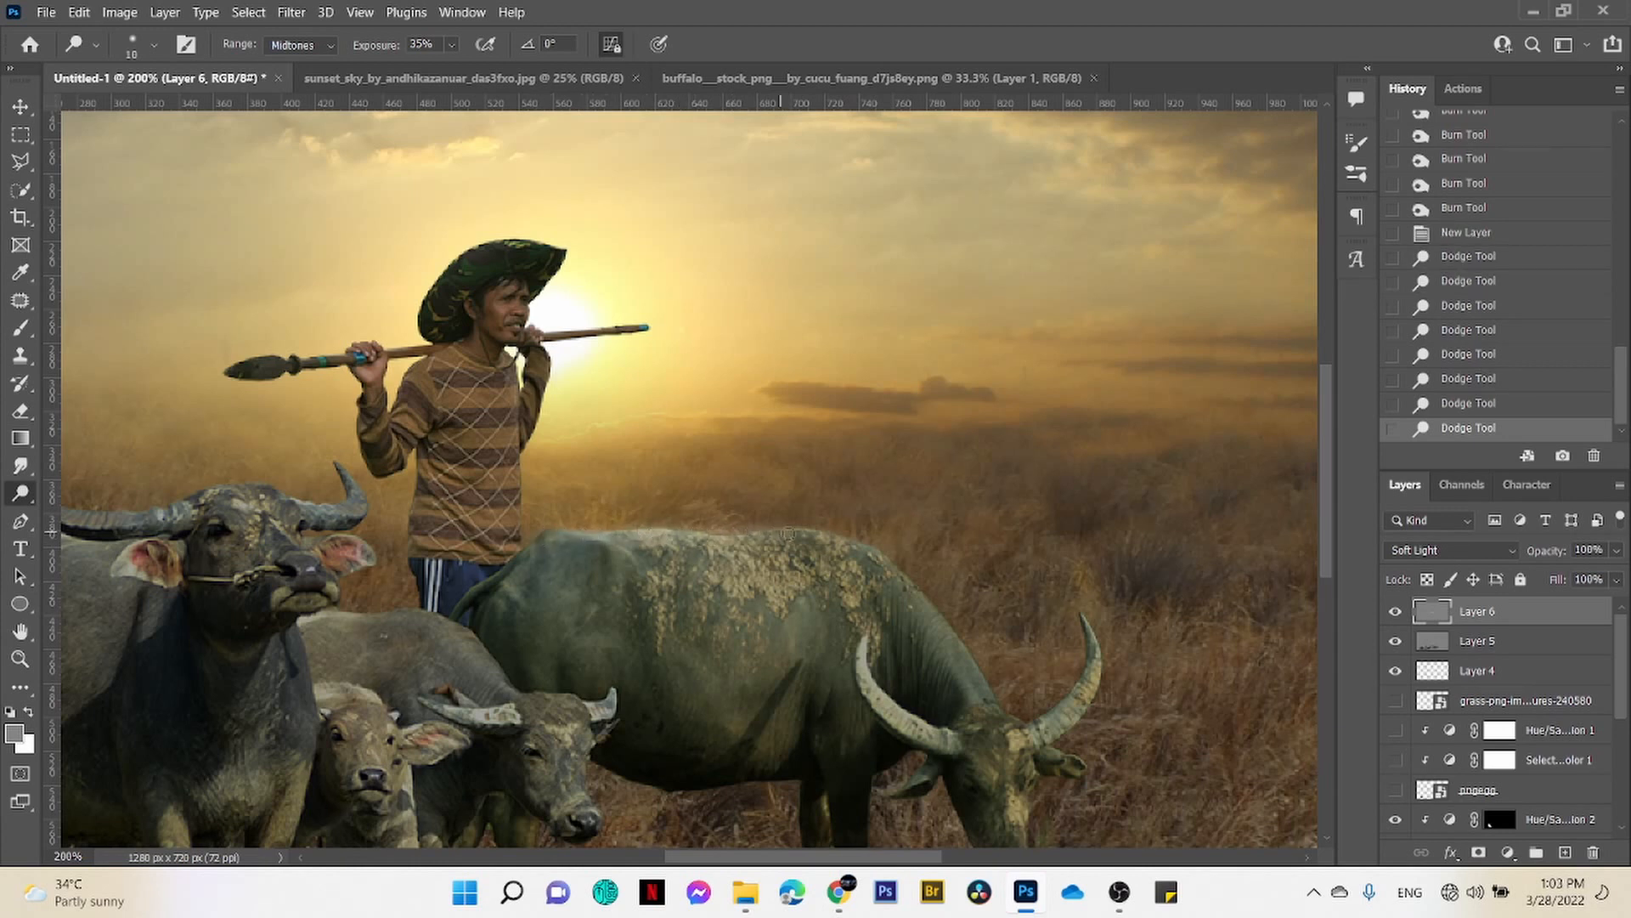
pyautogui.moveTo(789, 534); pyautogui.dragTo(834, 537)
# - Move Layer 6 directly above Hue/Saturation 2, make it a clipping mask, and compare with the layer hidden
pyautogui.scroll(-2, 1585, 665)
pyautogui.scroll(2, 1588, 668)
pyautogui.moveTo(1565, 613); pyautogui.dragTo(1579, 805)
pyautogui.rightClick(1579, 805)
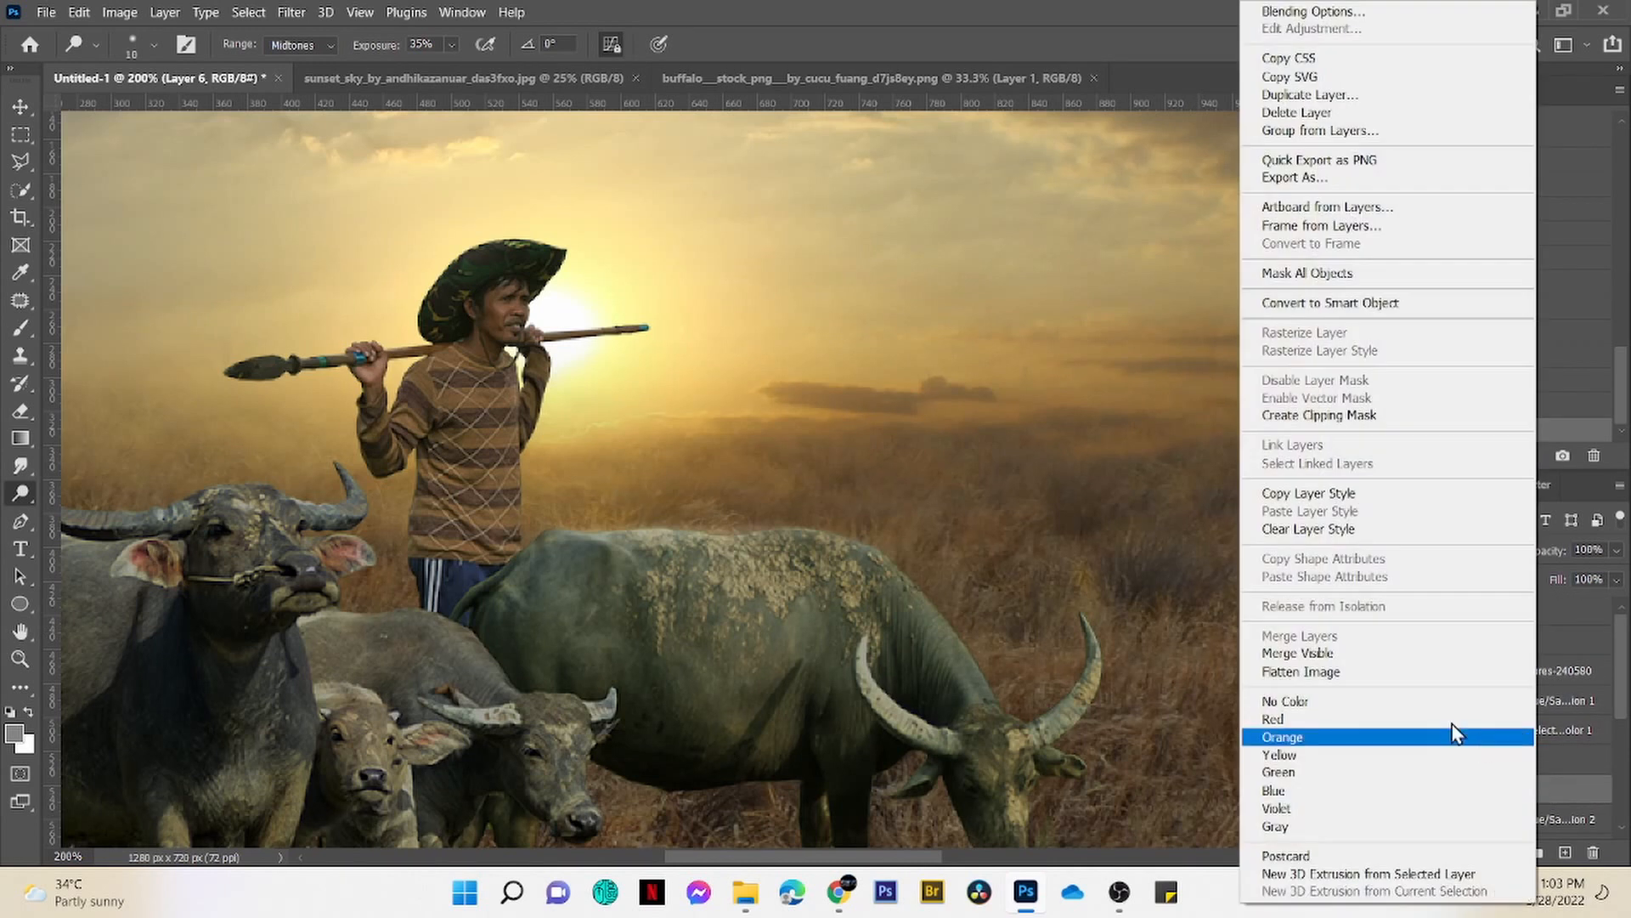
pyautogui.click(1353, 416)
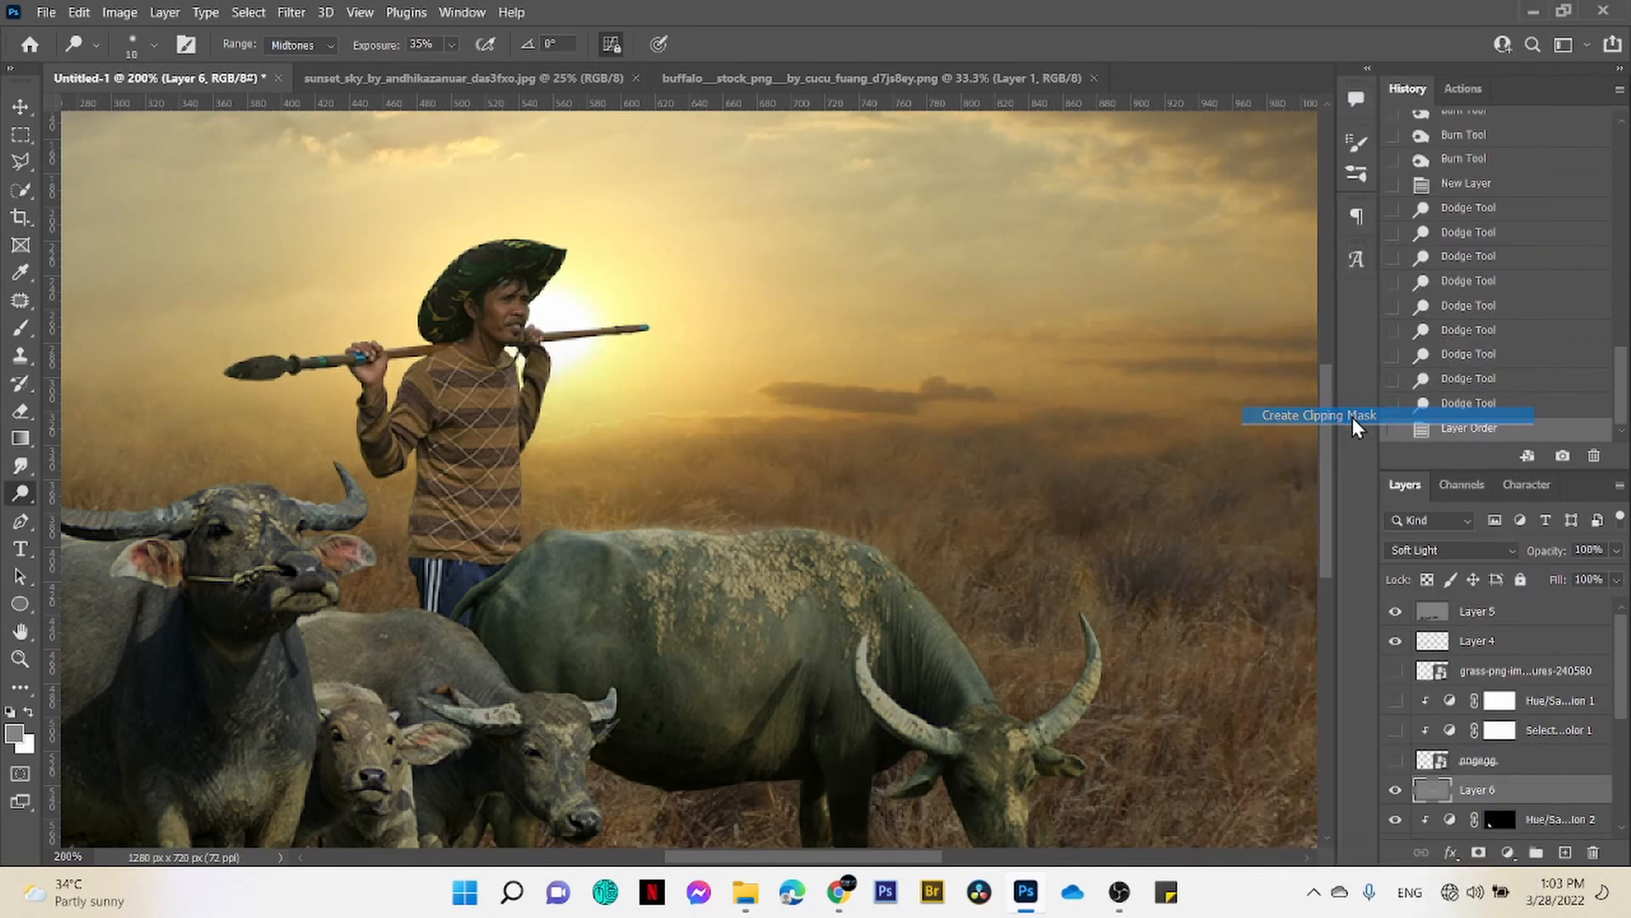
pyautogui.click(1396, 793)
pyautogui.click(1396, 793)
# - Hide and show Layer 3 to check how the clipped dodge highlight relates to the herder and buffaloes
pyautogui.scroll(-2, 1521, 789)
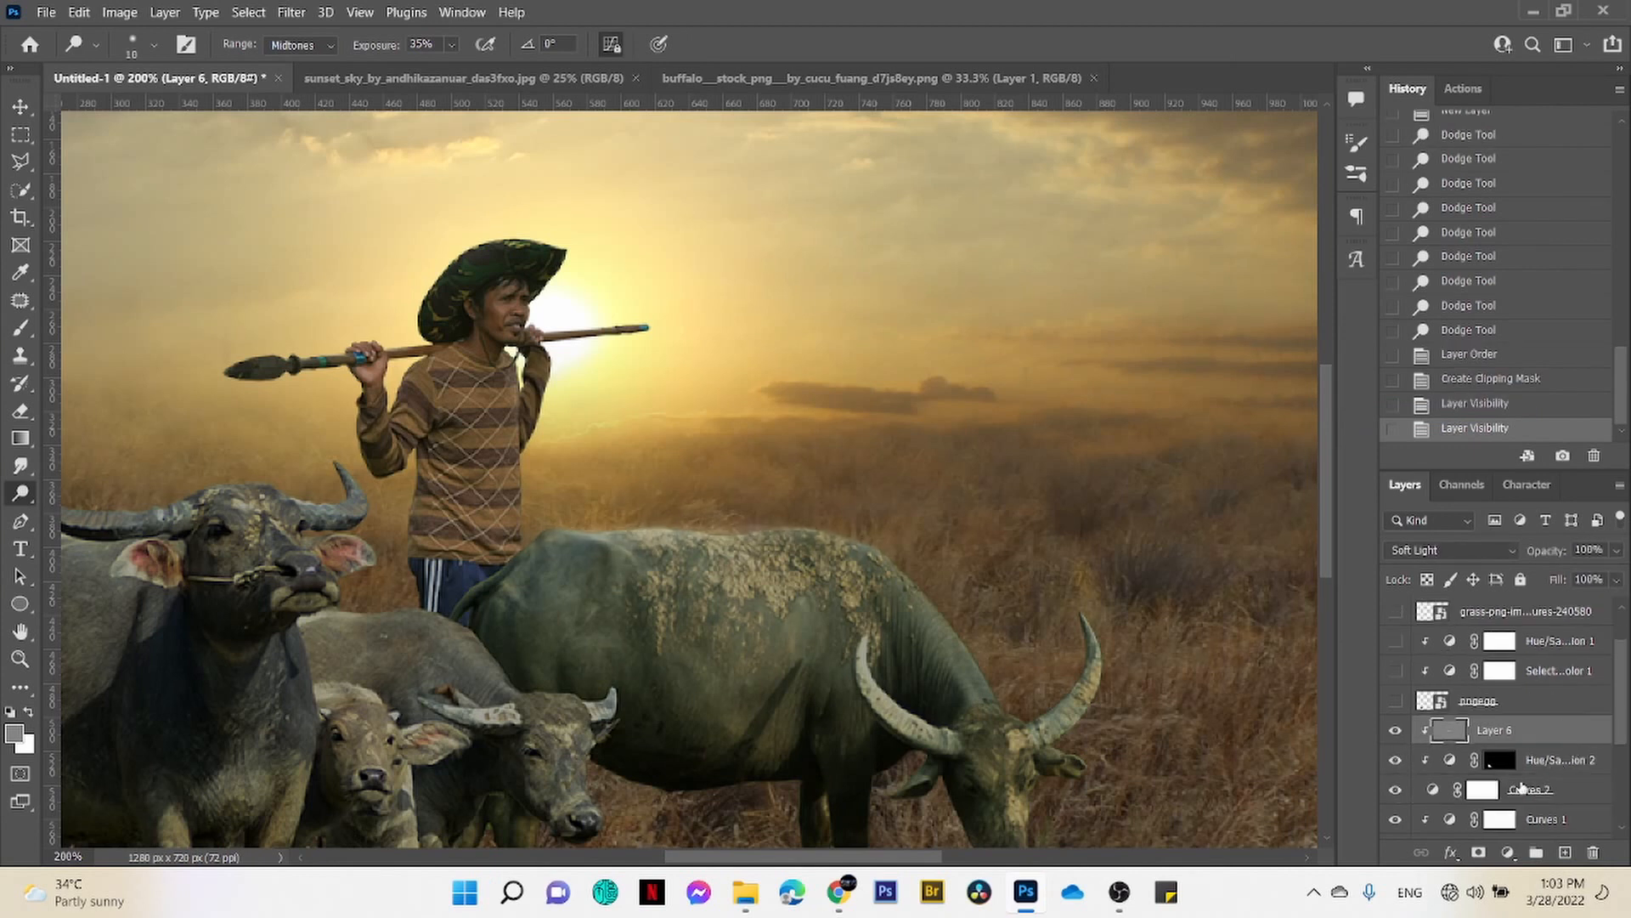
pyautogui.scroll(-2, 1521, 788)
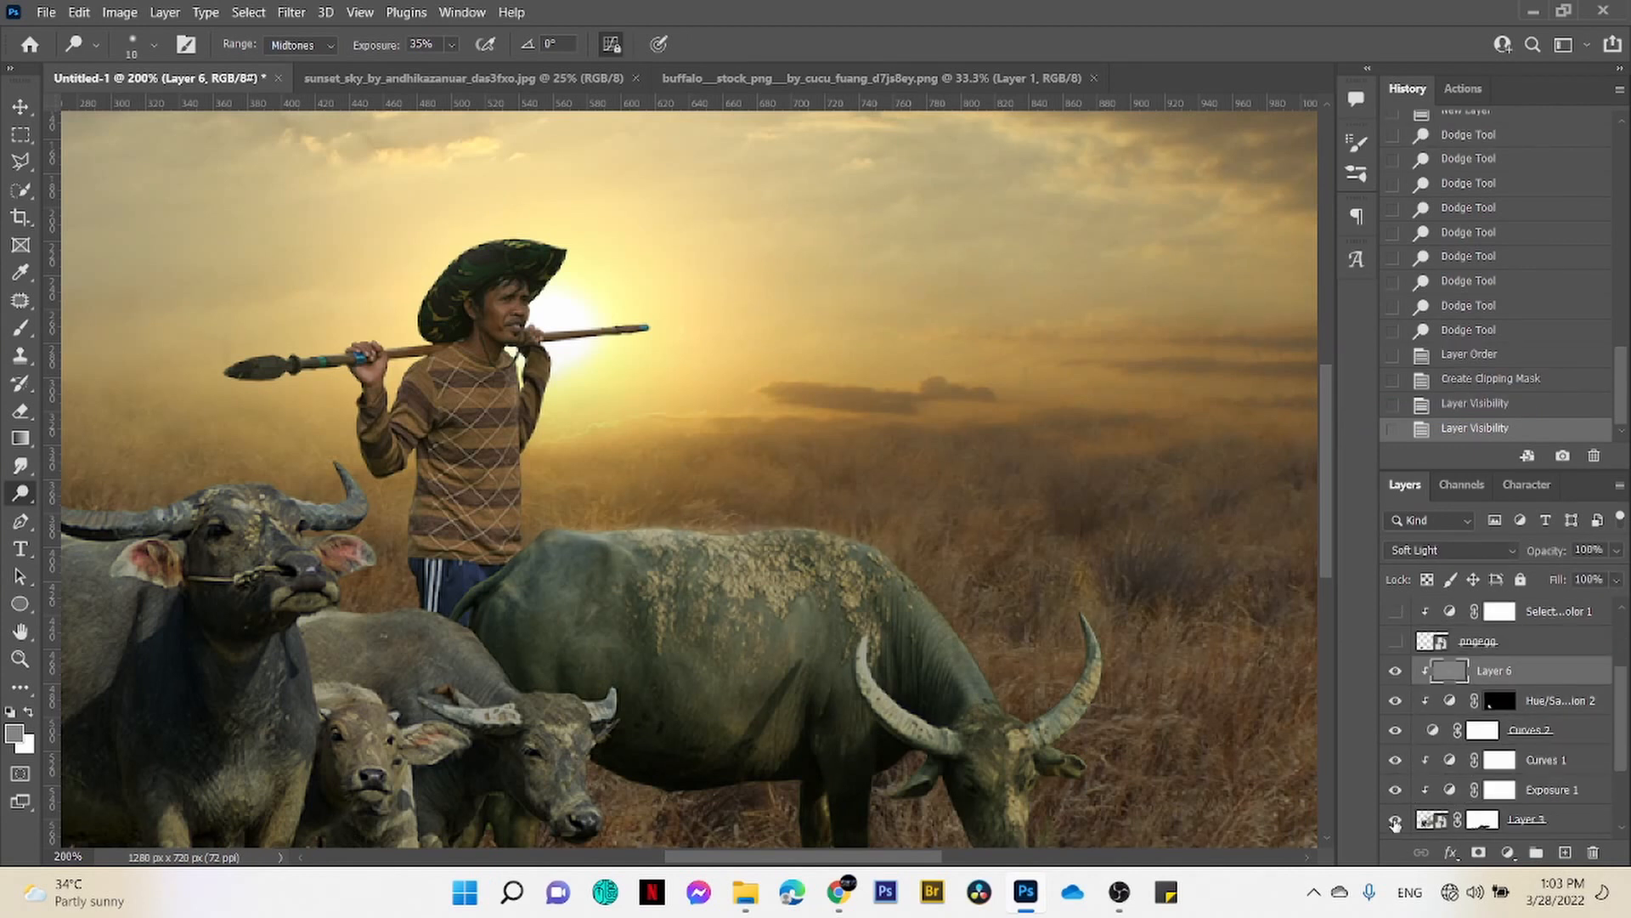
pyautogui.click(1395, 820)
pyautogui.click(1395, 820)
pyautogui.scroll(-3, 1568, 771)
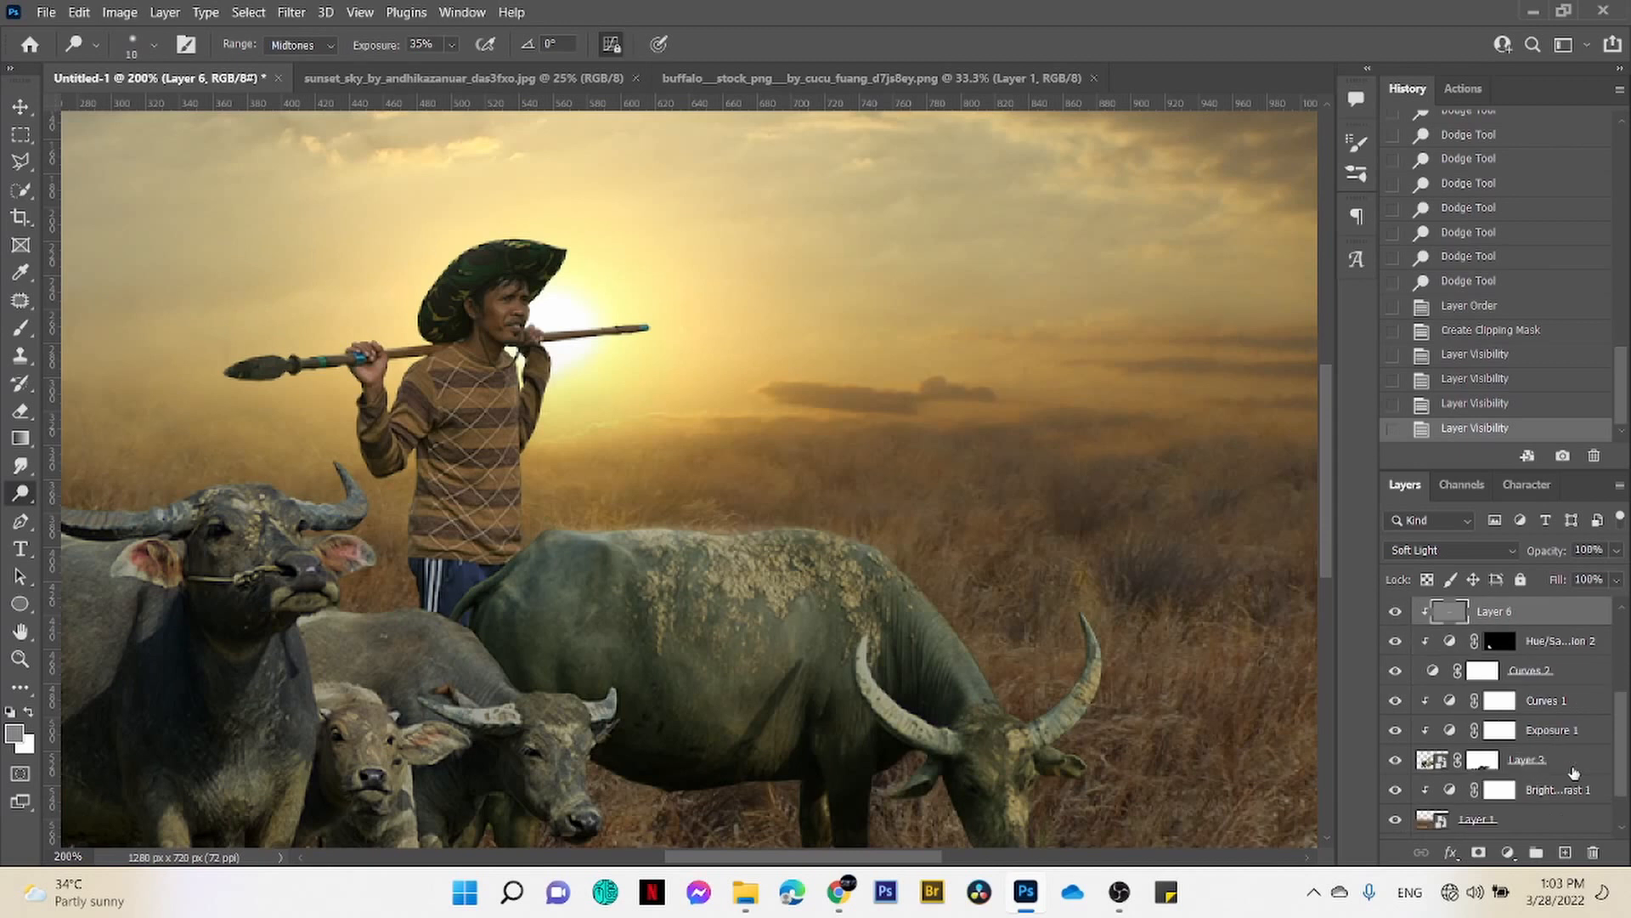
pyautogui.click(1397, 731)
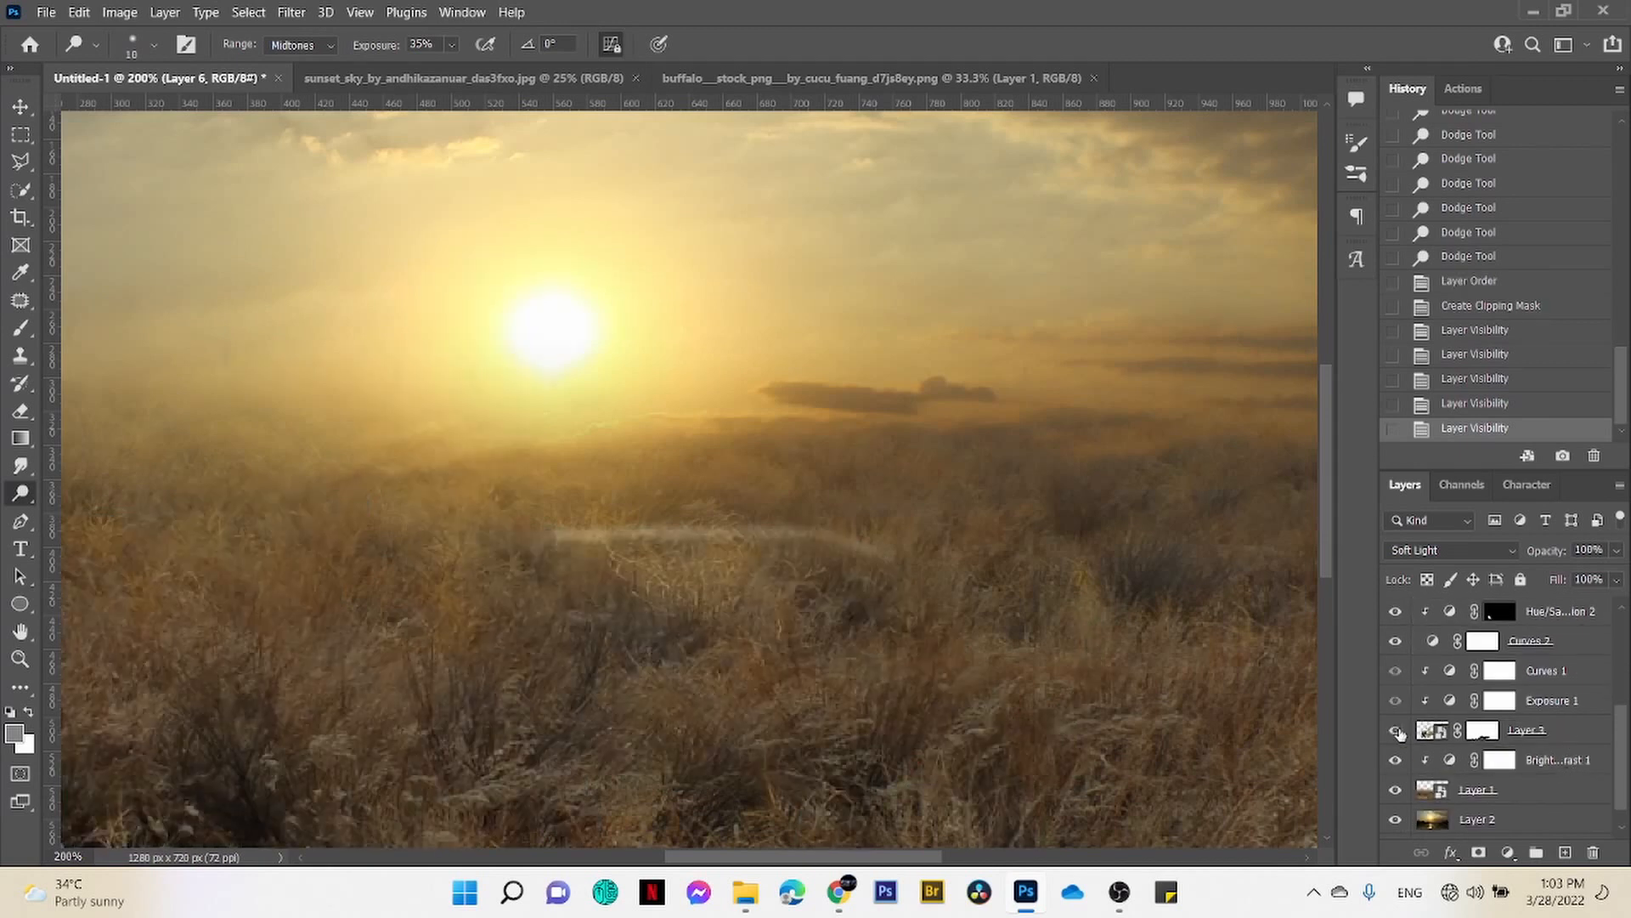
pyautogui.click(1396, 730)
pyautogui.scroll(1, 1558, 721)
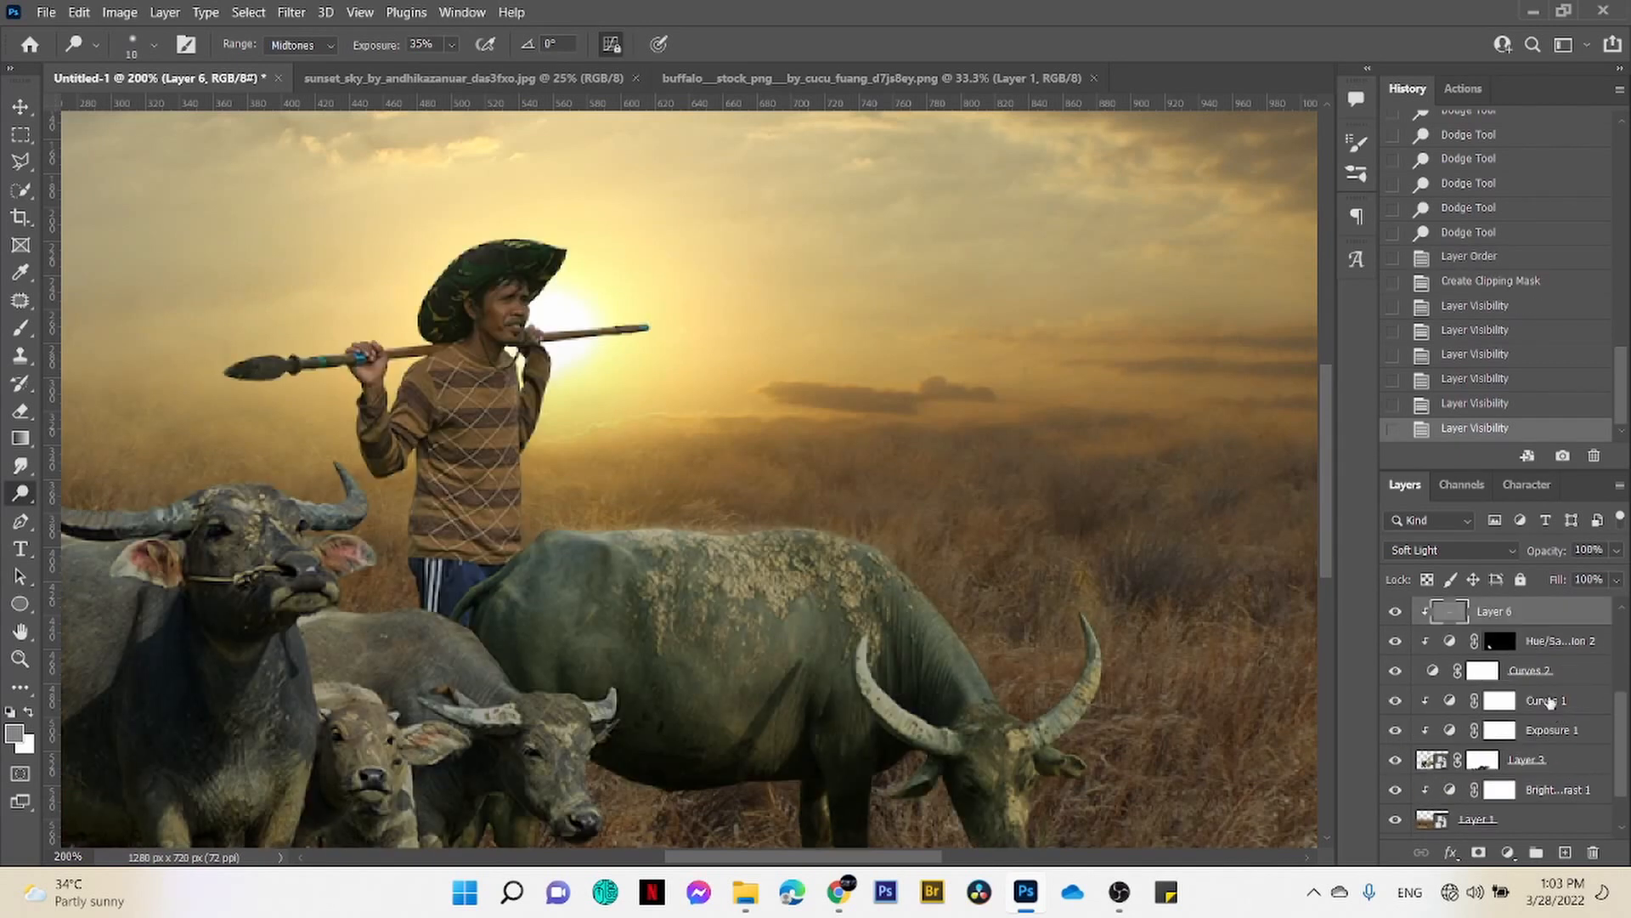
# - Move Layer 6 directly above Layer 3 as its clipped layer, and compare the dodge effect with the layer hidden
pyautogui.moveTo(1548, 625); pyautogui.dragTo(1543, 747)
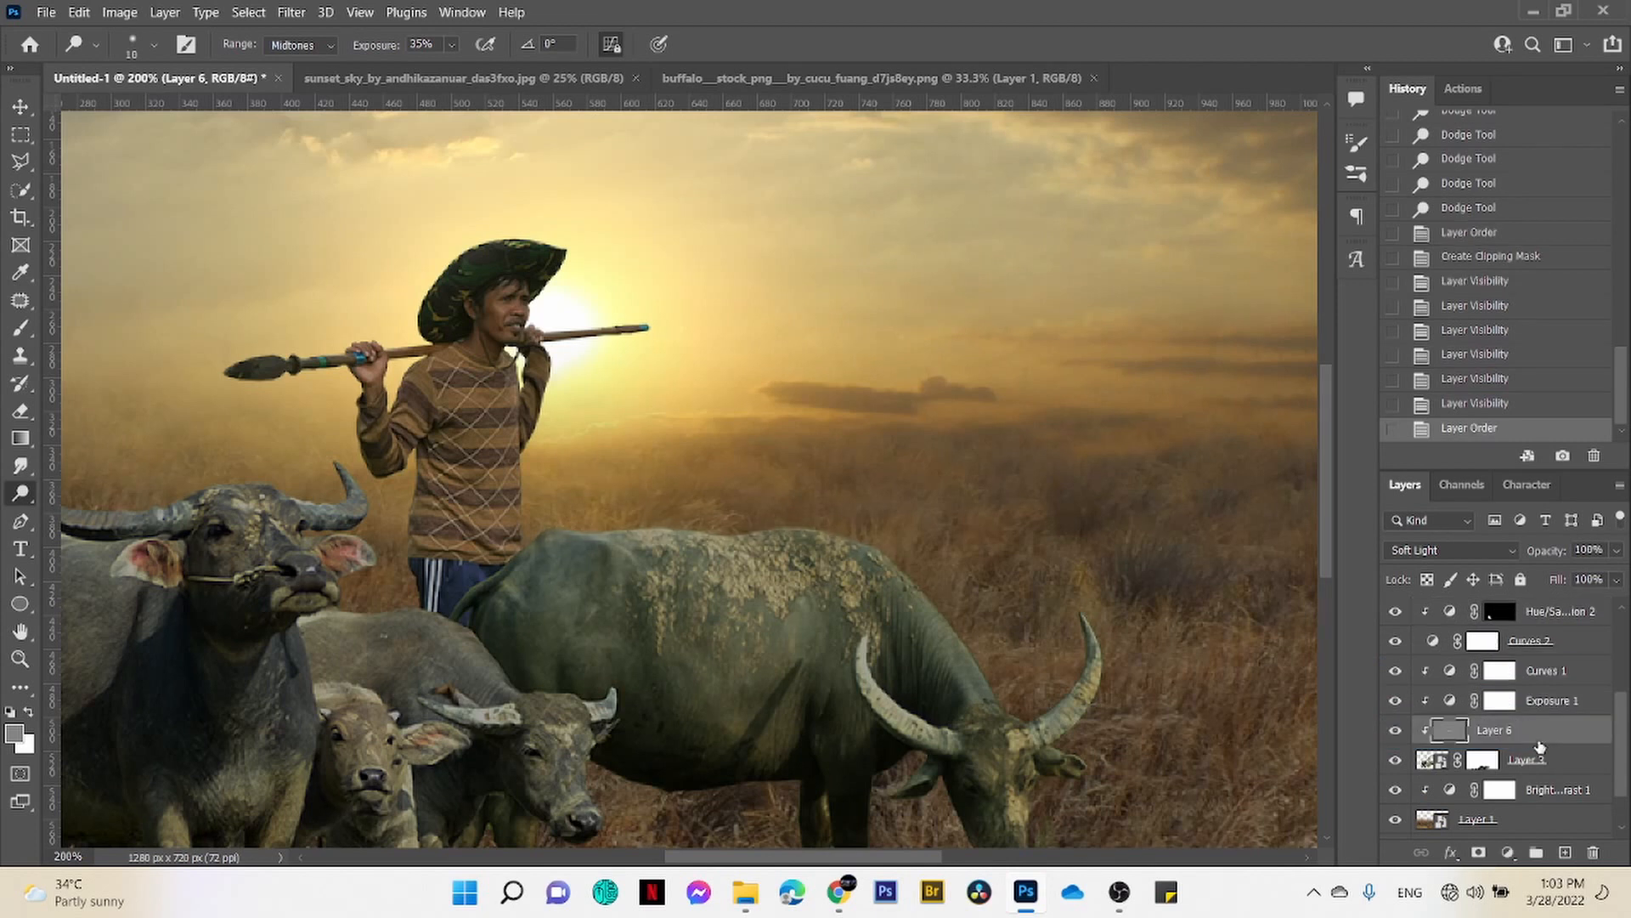
pyautogui.click(1396, 731)
pyautogui.click(1395, 730)
pyautogui.click(1395, 730)
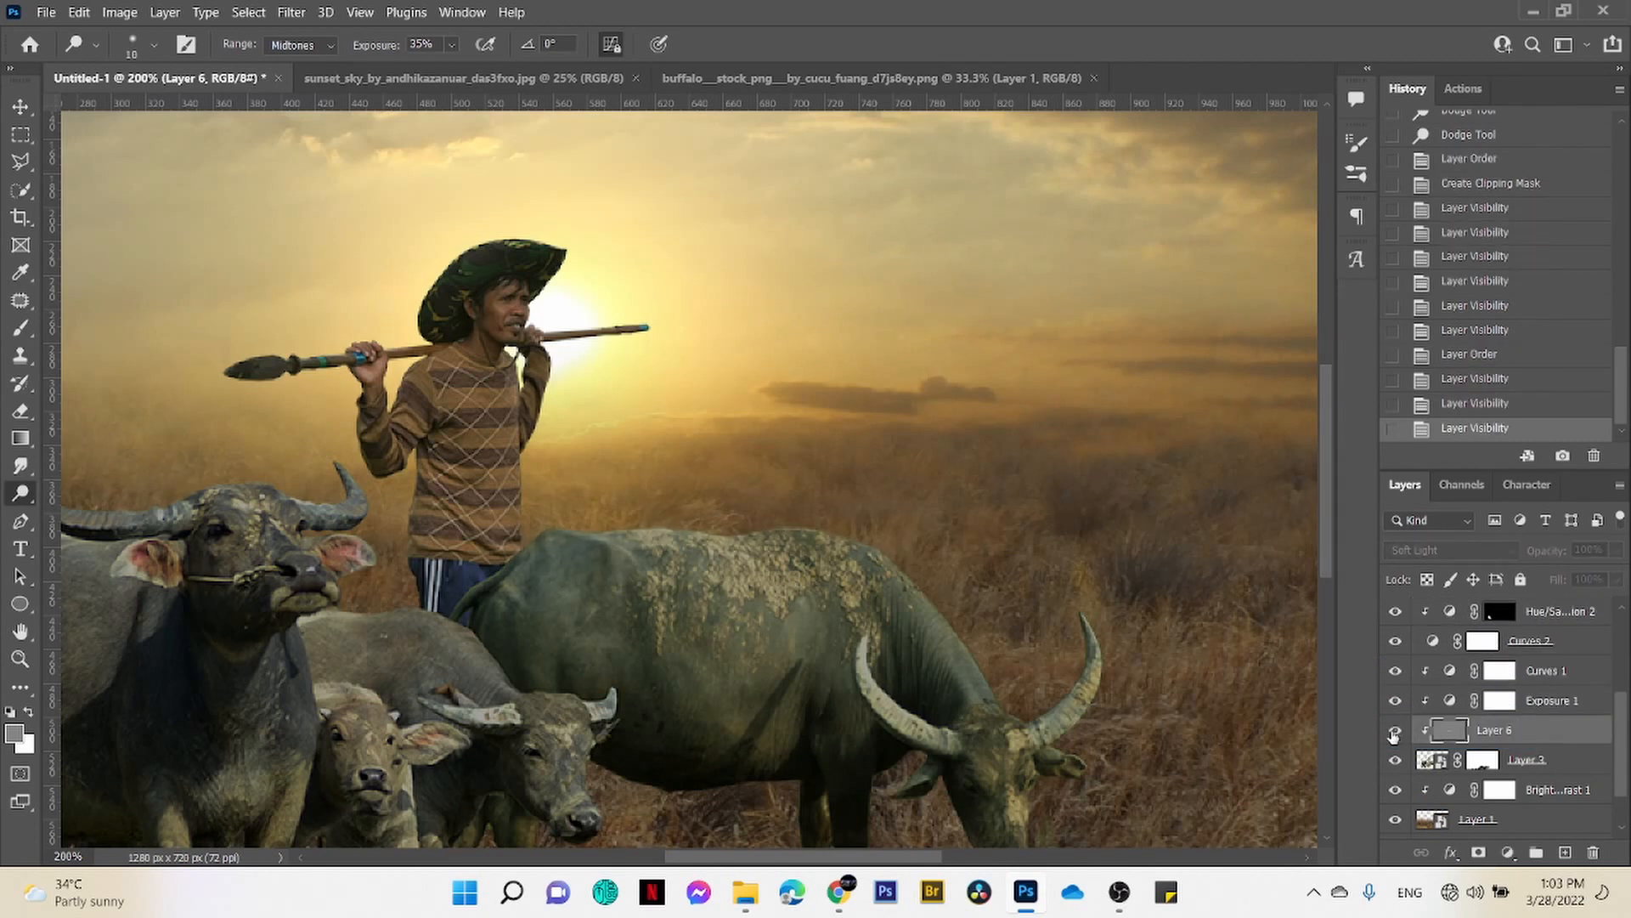
pyautogui.click(1395, 731)
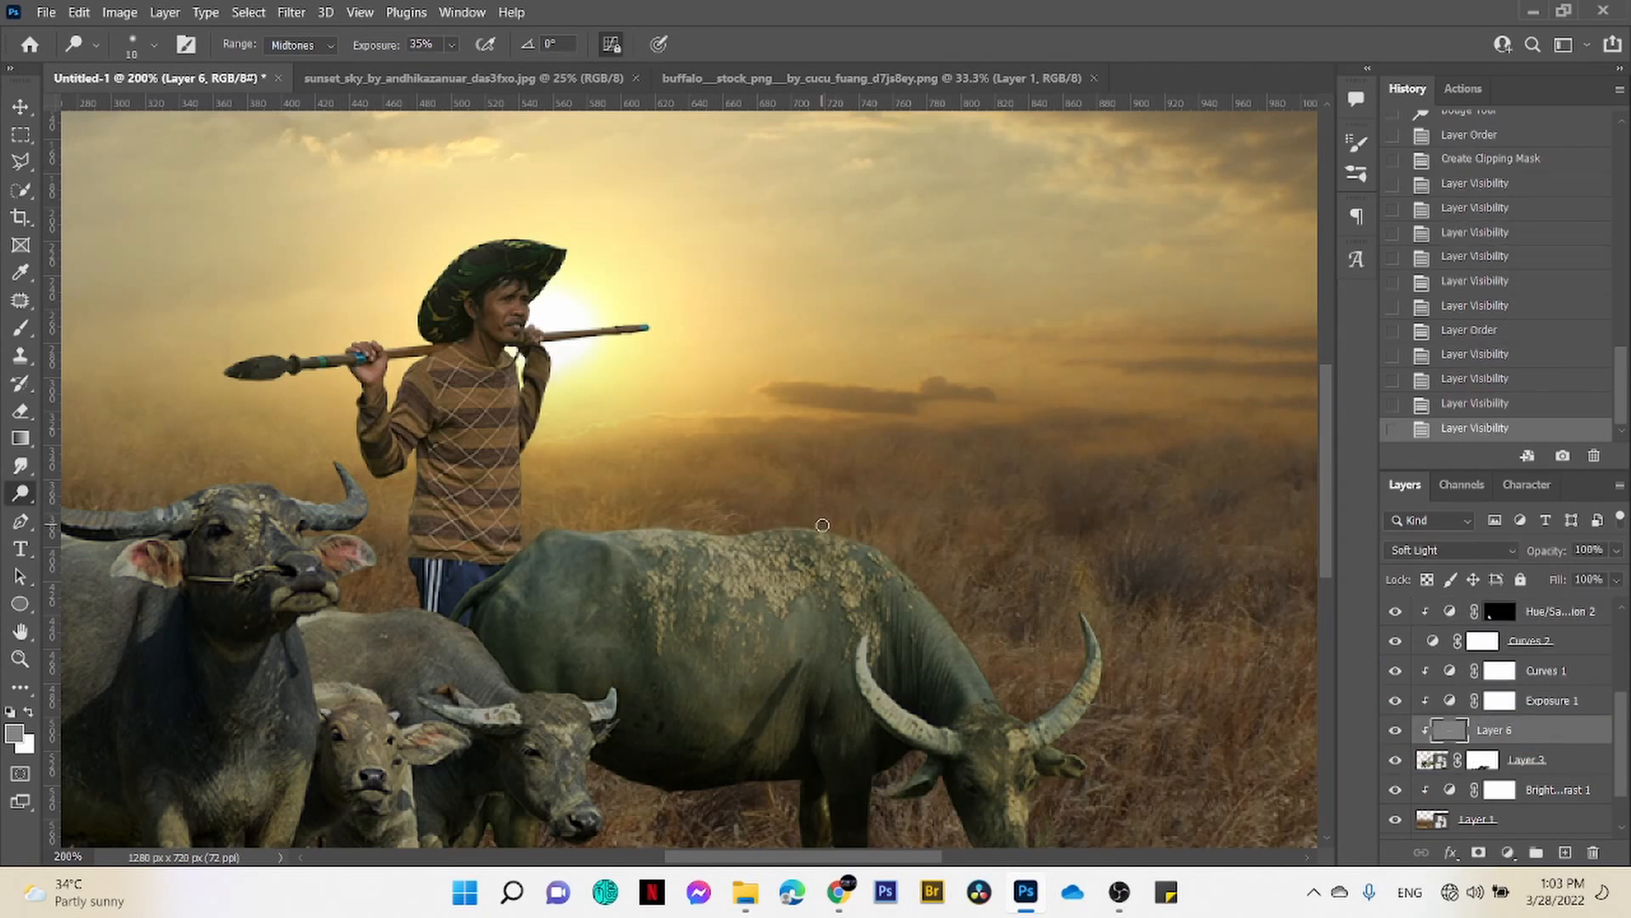
# - Dodge more highlights along the grazing buffalo's back on Layer 6 with the 10 px brush at 35% exposure
pyautogui.moveTo(824, 526); pyautogui.dragTo(793, 530)
pyautogui.moveTo(889, 556); pyautogui.dragTo(837, 538)
pyautogui.moveTo(644, 536); pyautogui.dragTo(605, 536)
pyautogui.moveTo(573, 533); pyautogui.dragTo(546, 534)
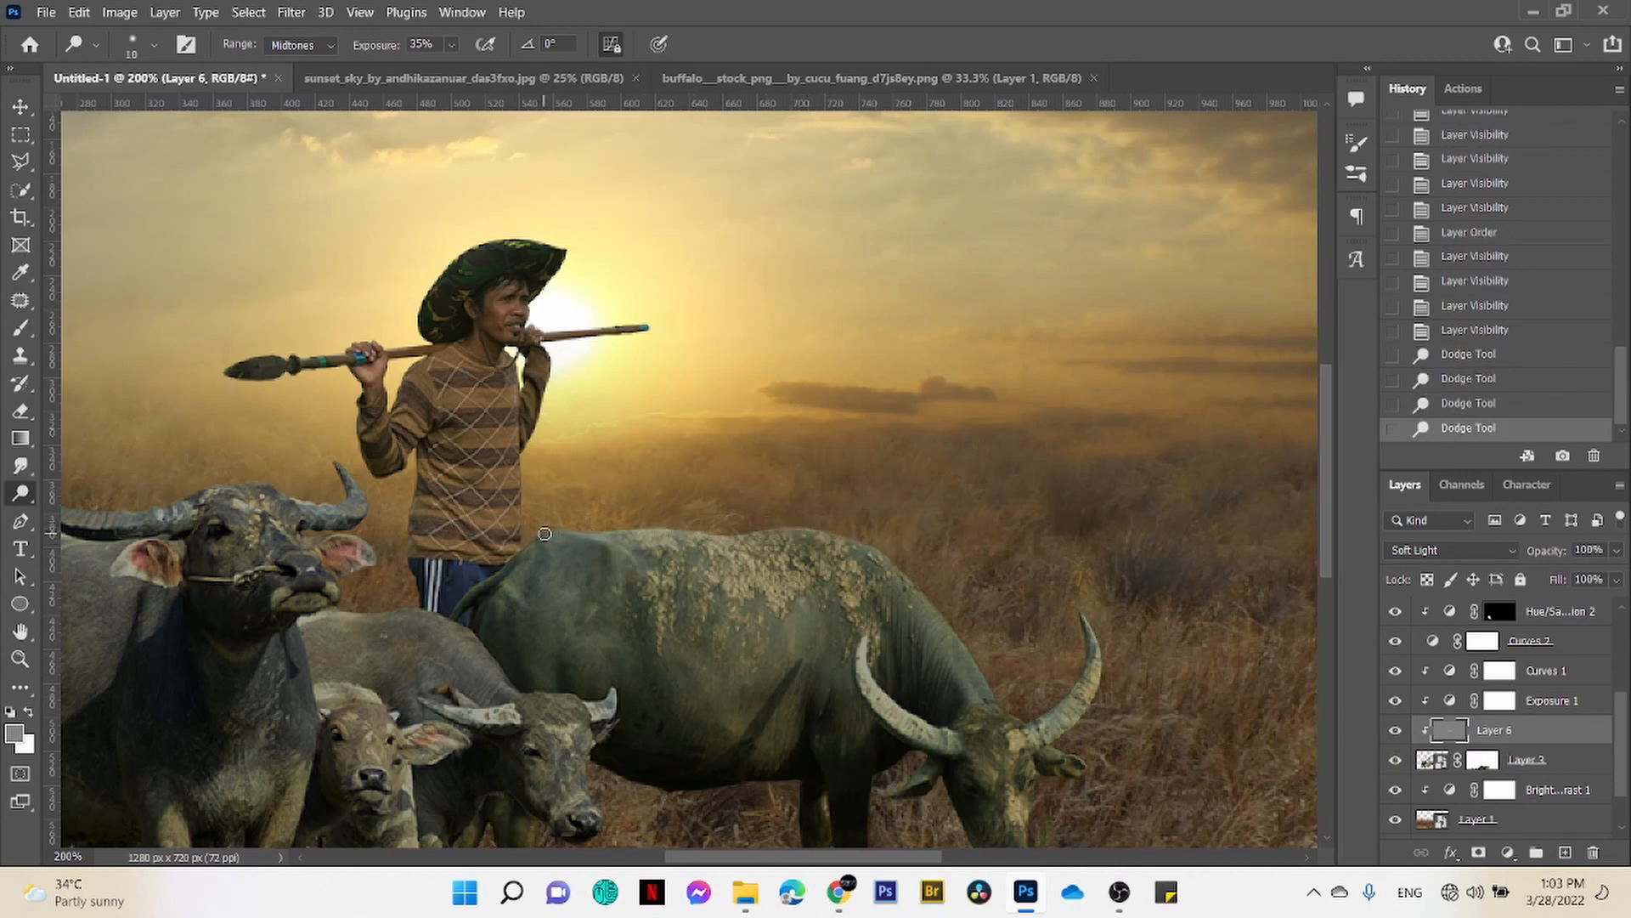
pyautogui.moveTo(819, 567); pyautogui.dragTo(858, 566)
pyautogui.hotkey('ctrl', '0')
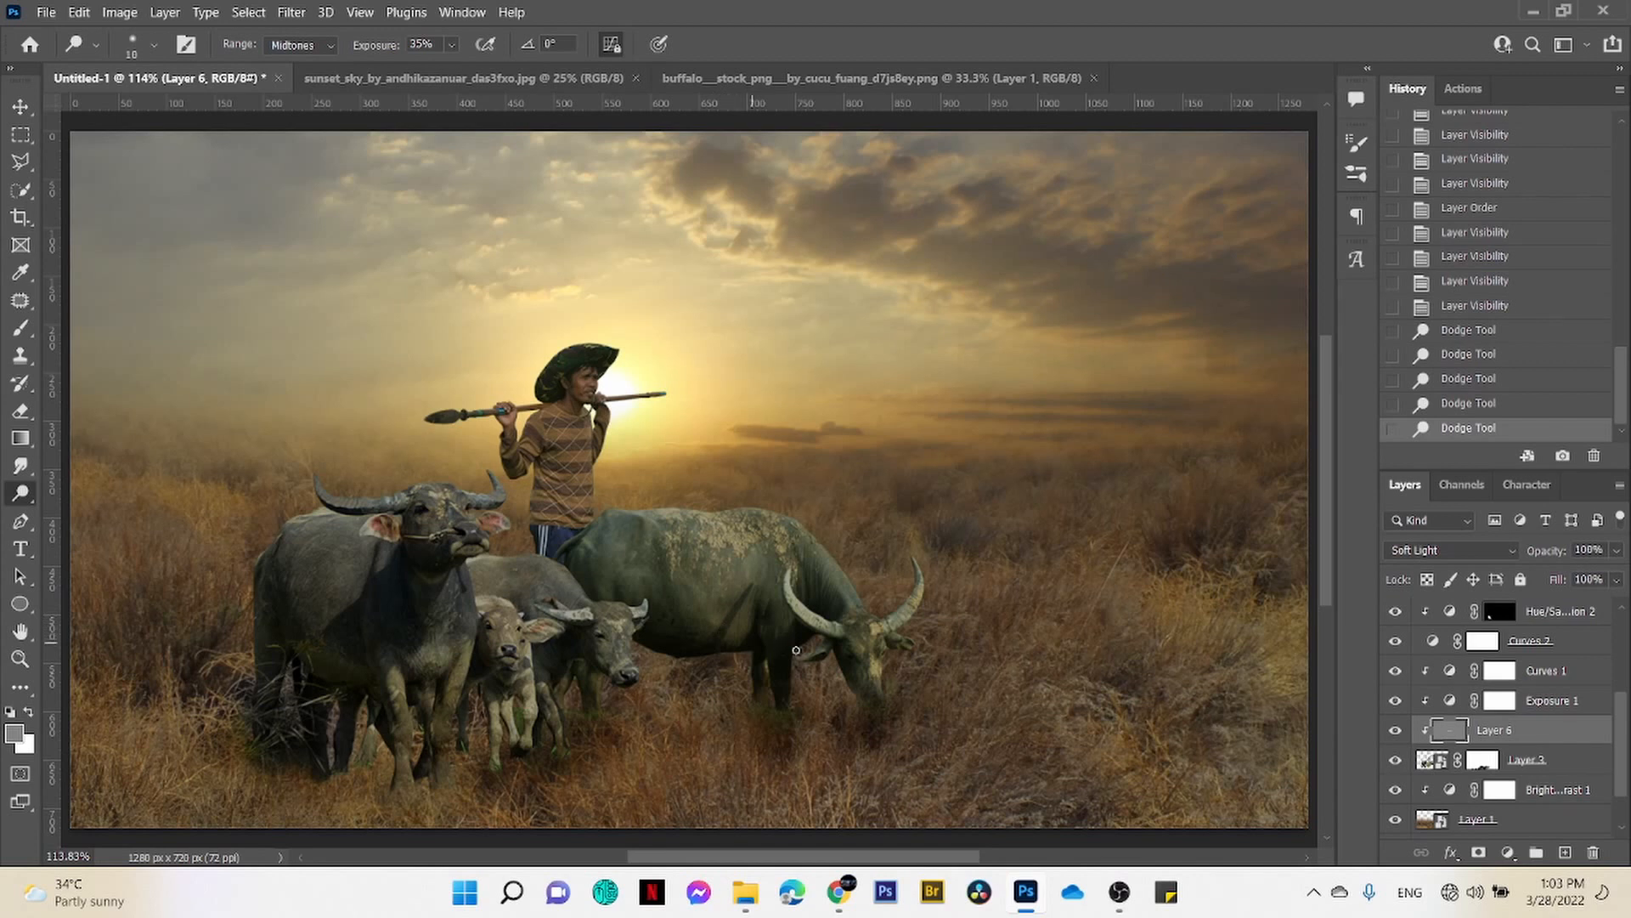
pyautogui.hotkey('ctrl', '1')
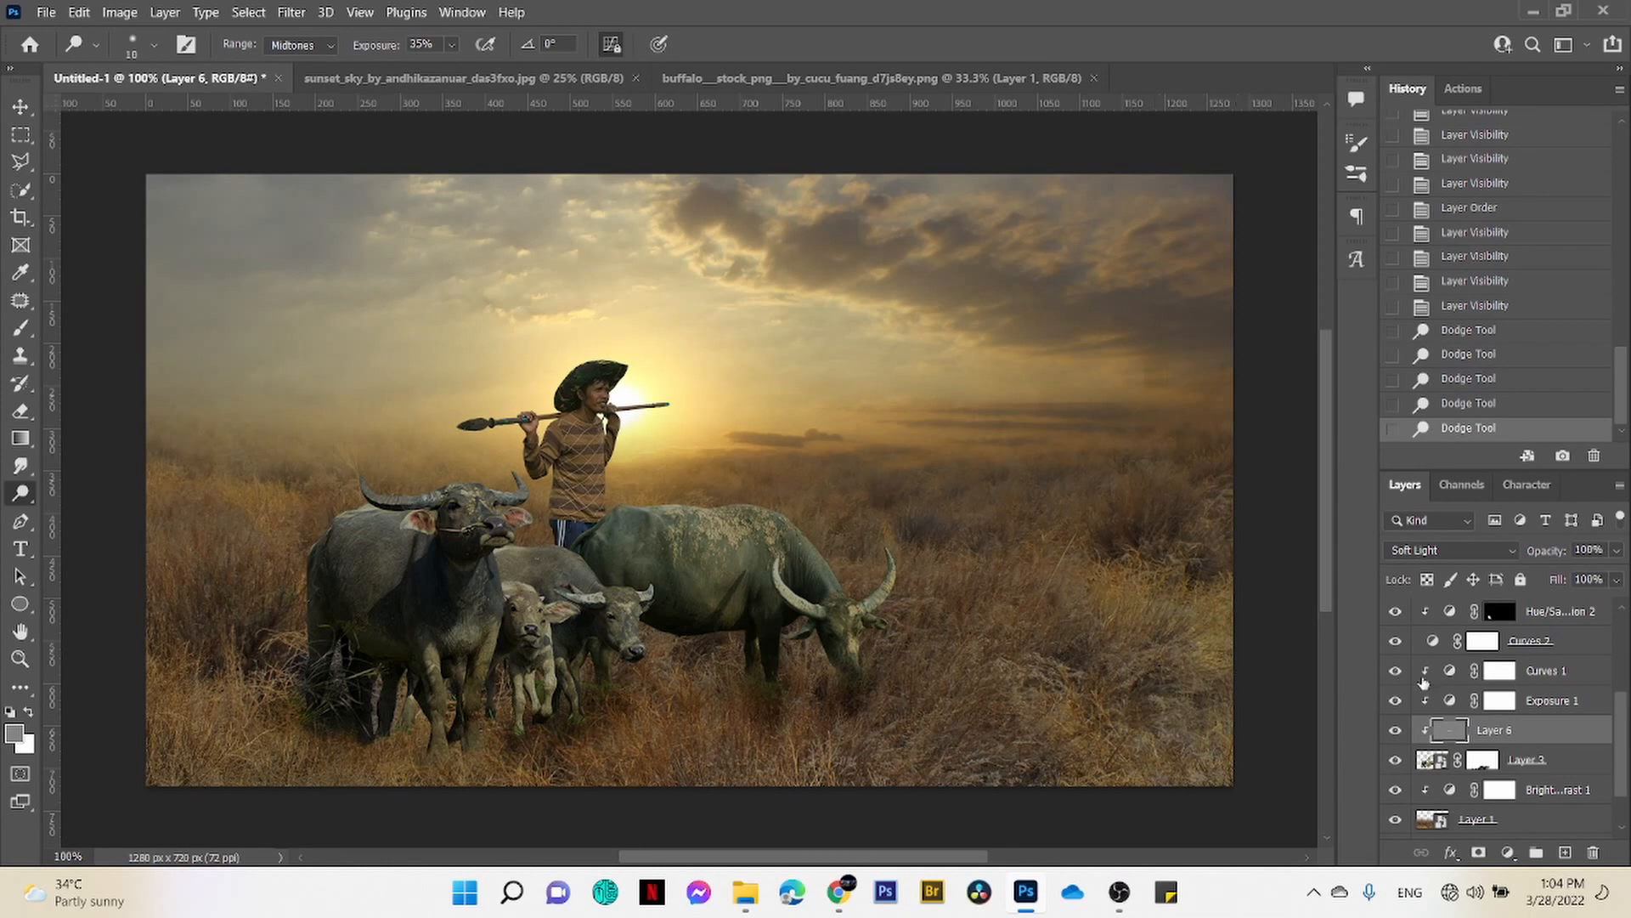
# - Add a Color Balance adjustment above Layer 5 and shift its Highlights toward yellow to -18
pyautogui.scroll(3, 1623, 737)
pyautogui.click(1548, 622)
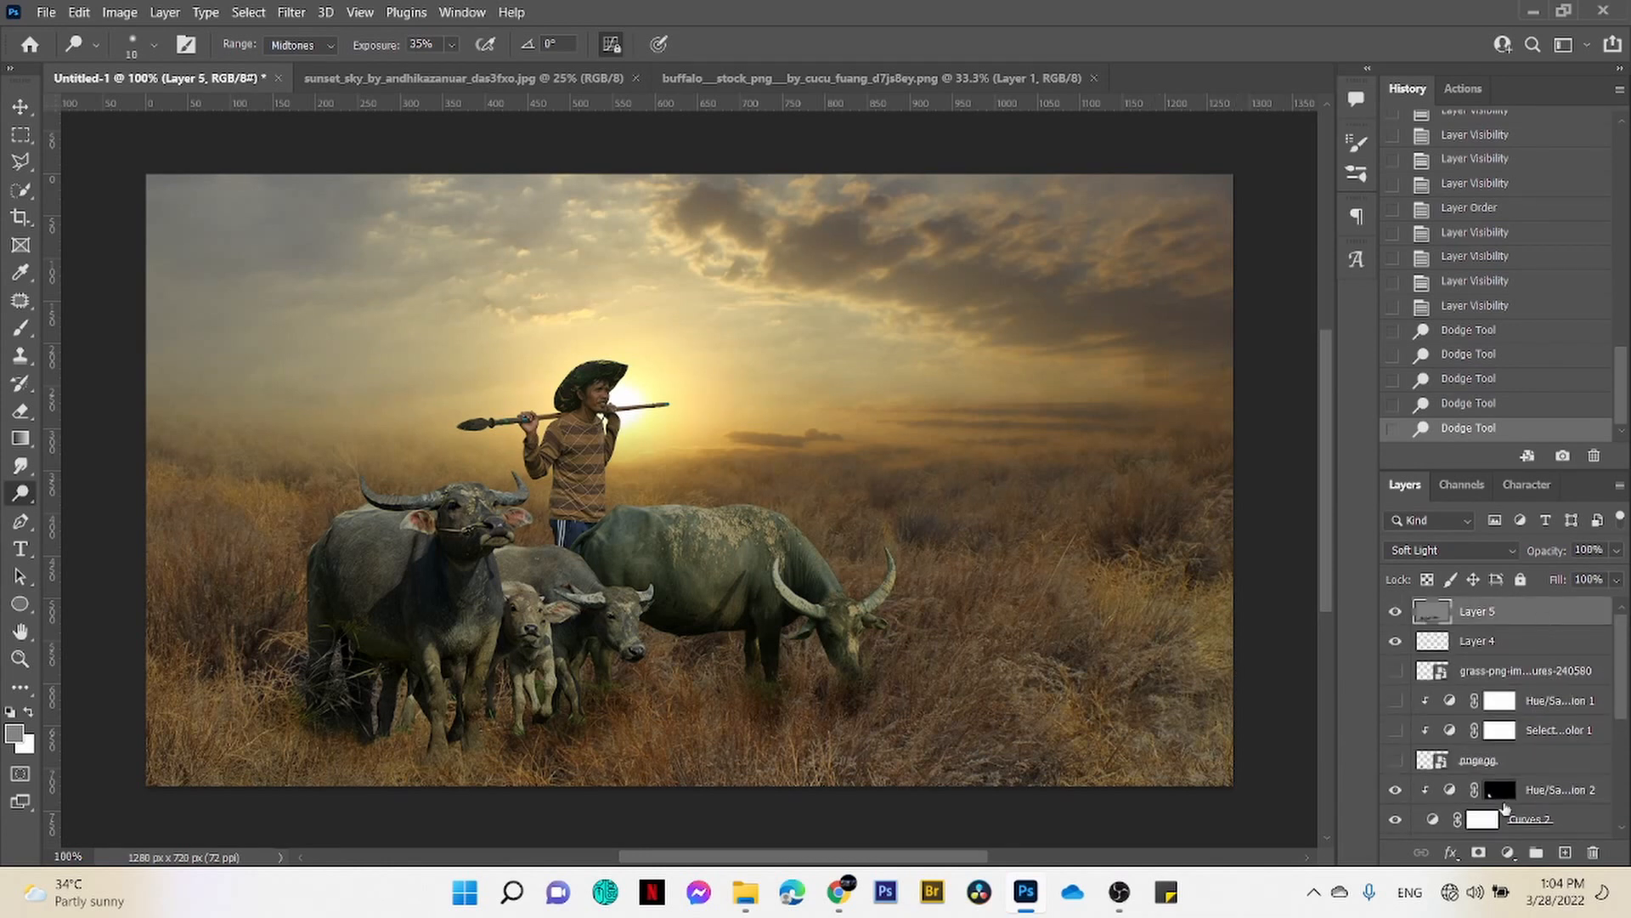
pyautogui.click(1508, 852)
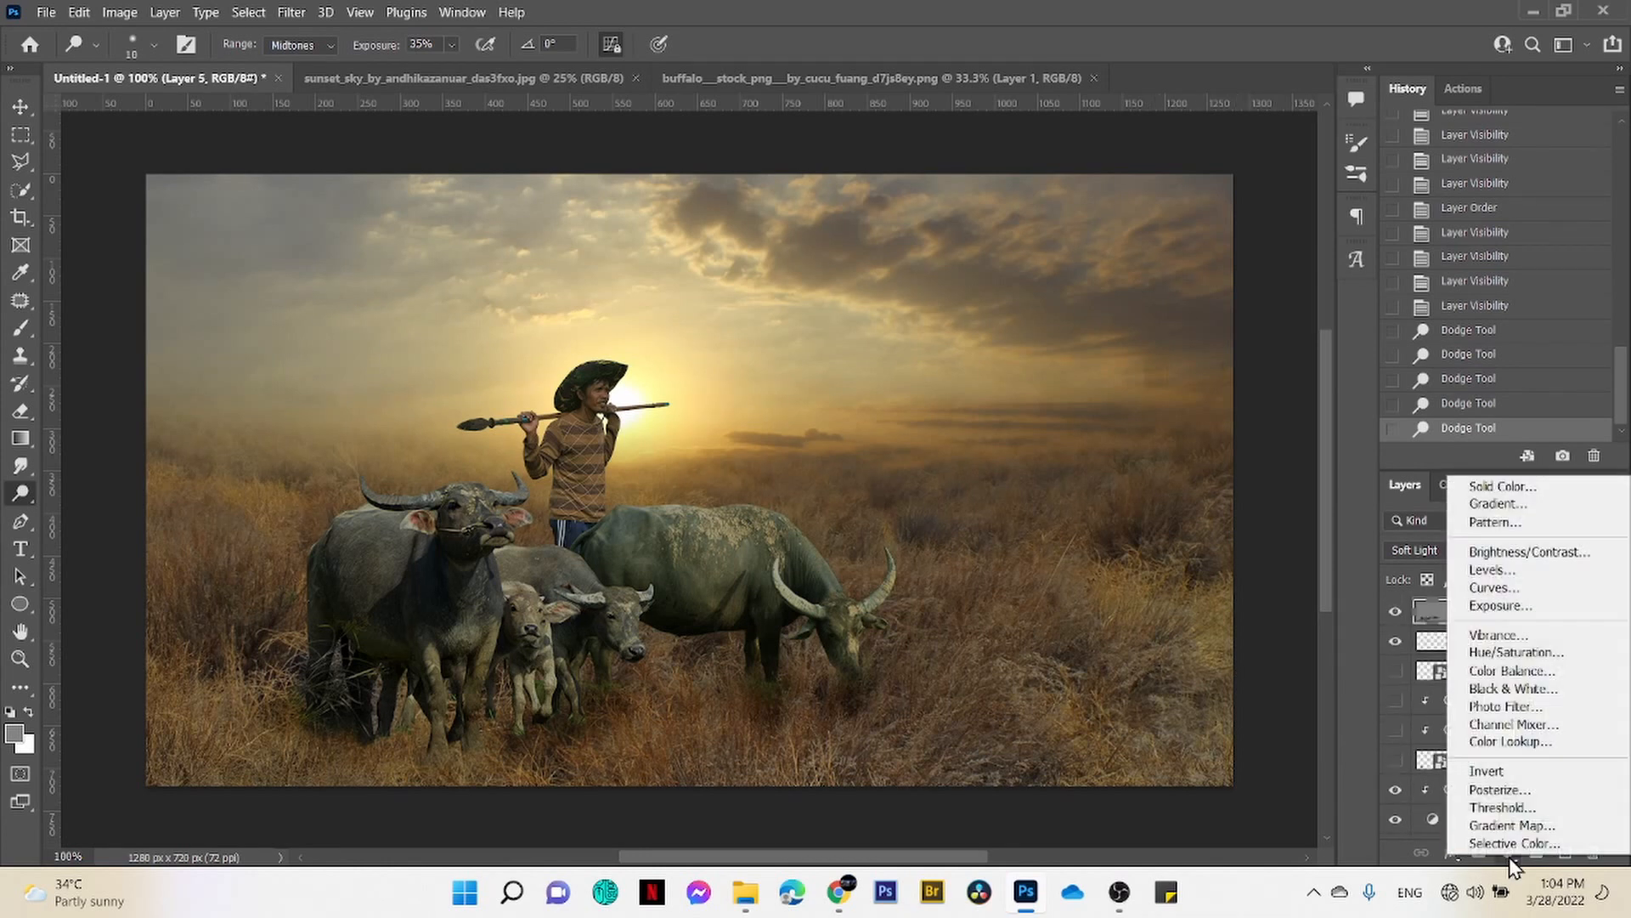
pyautogui.click(1512, 670)
pyautogui.click(1377, 413)
pyautogui.click(1368, 463)
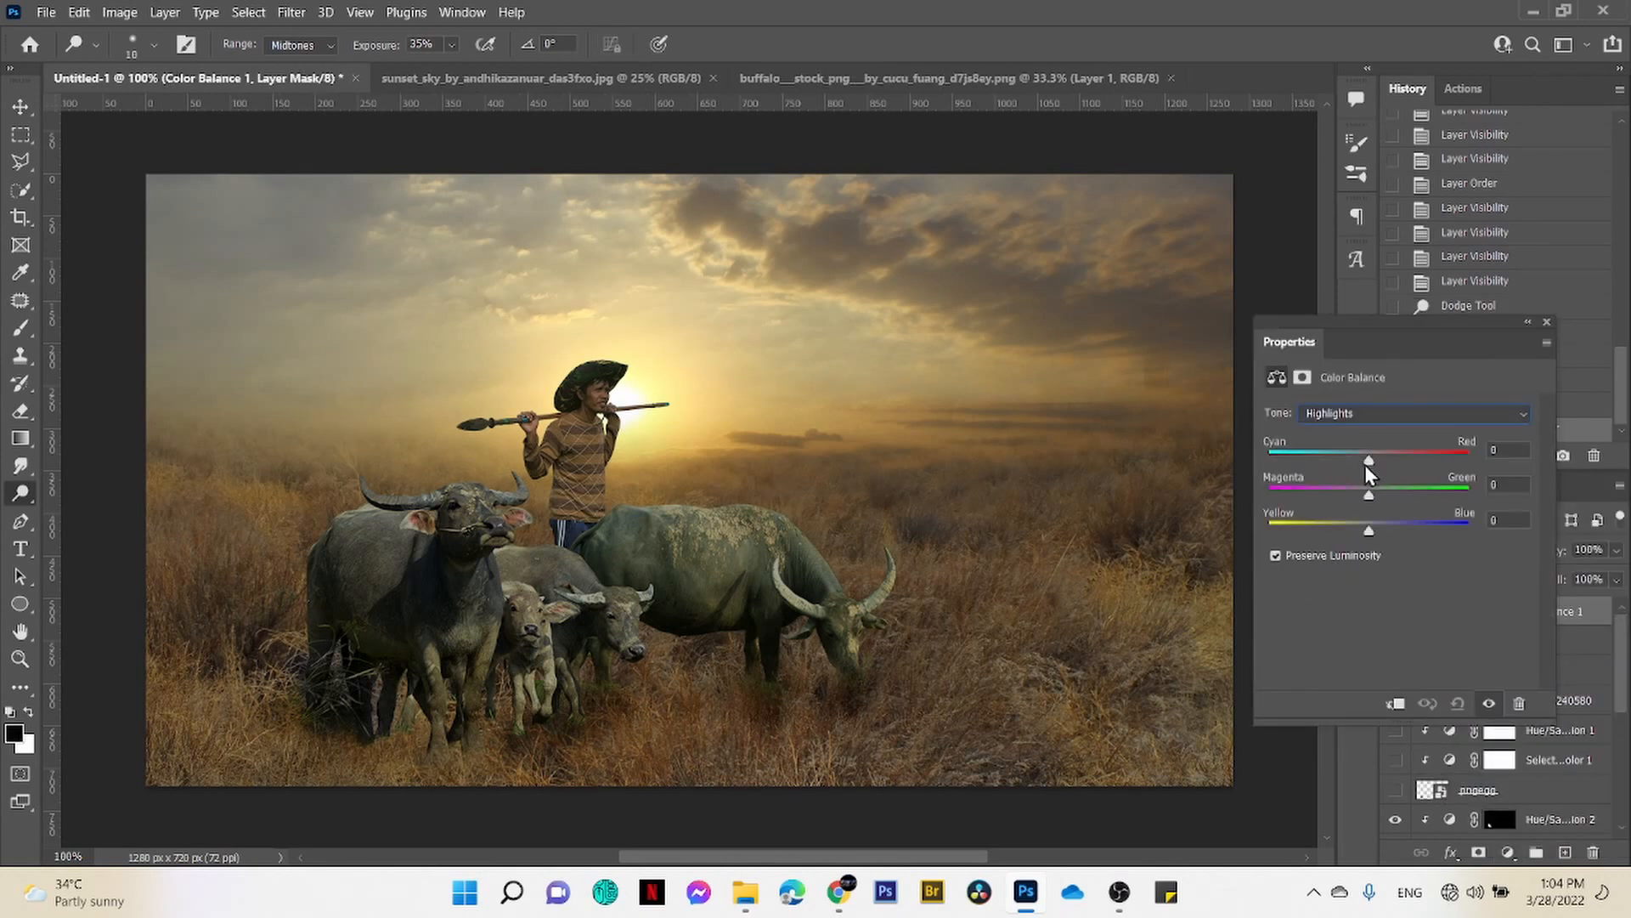
pyautogui.moveTo(1368, 532); pyautogui.dragTo(1351, 531)
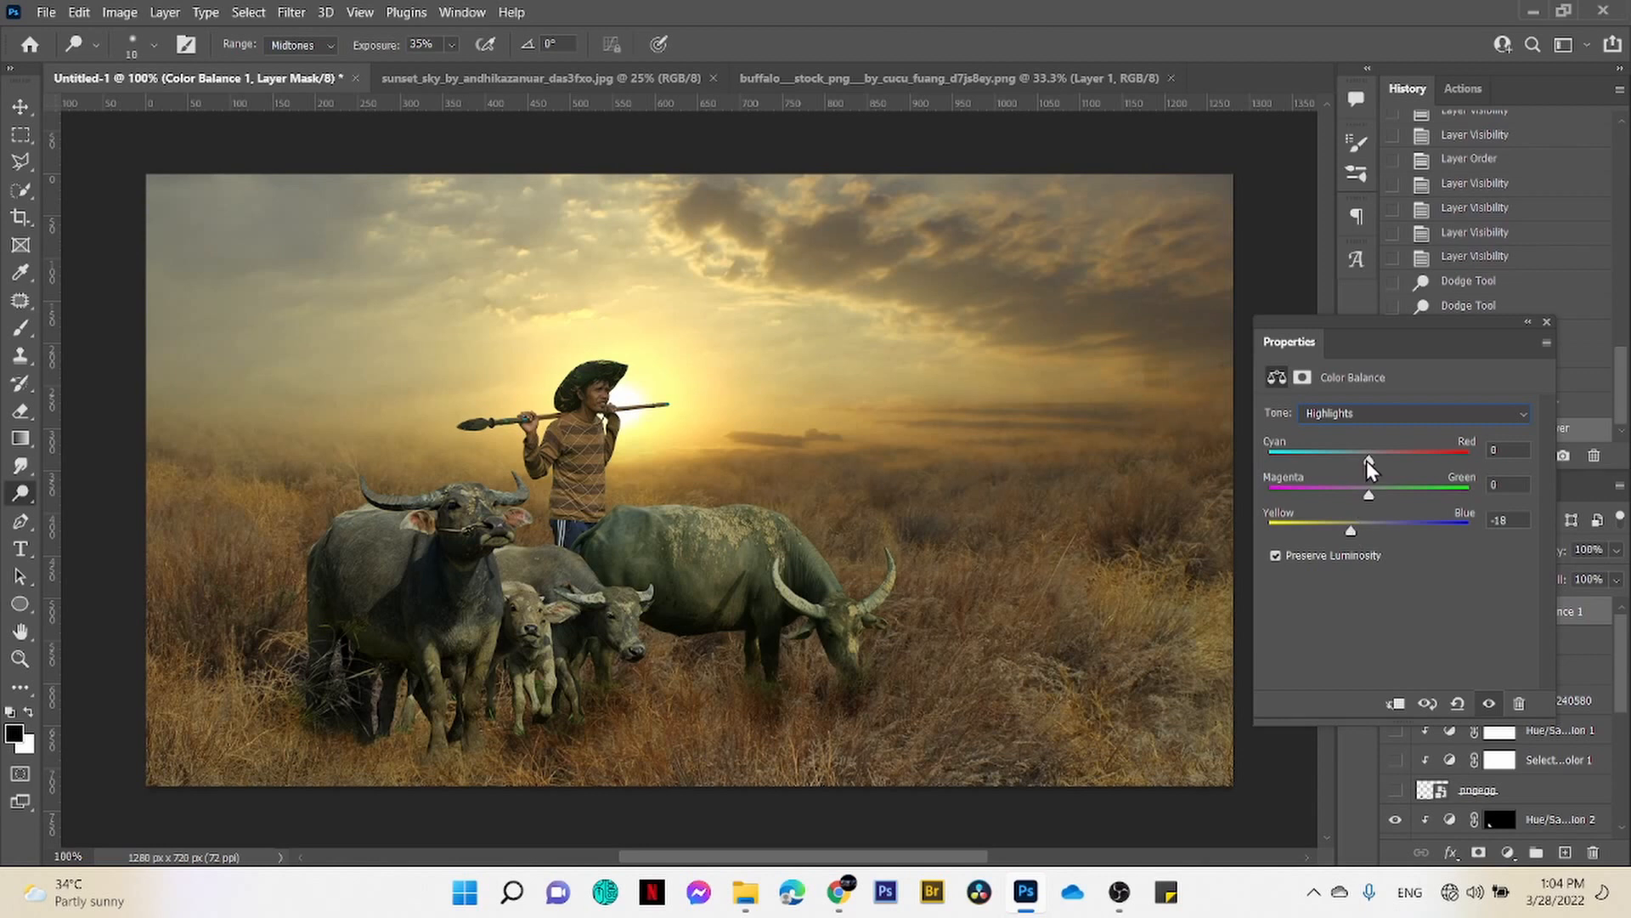
pyautogui.moveTo(1368, 462); pyautogui.dragTo(1365, 495)
pyautogui.click(1548, 322)
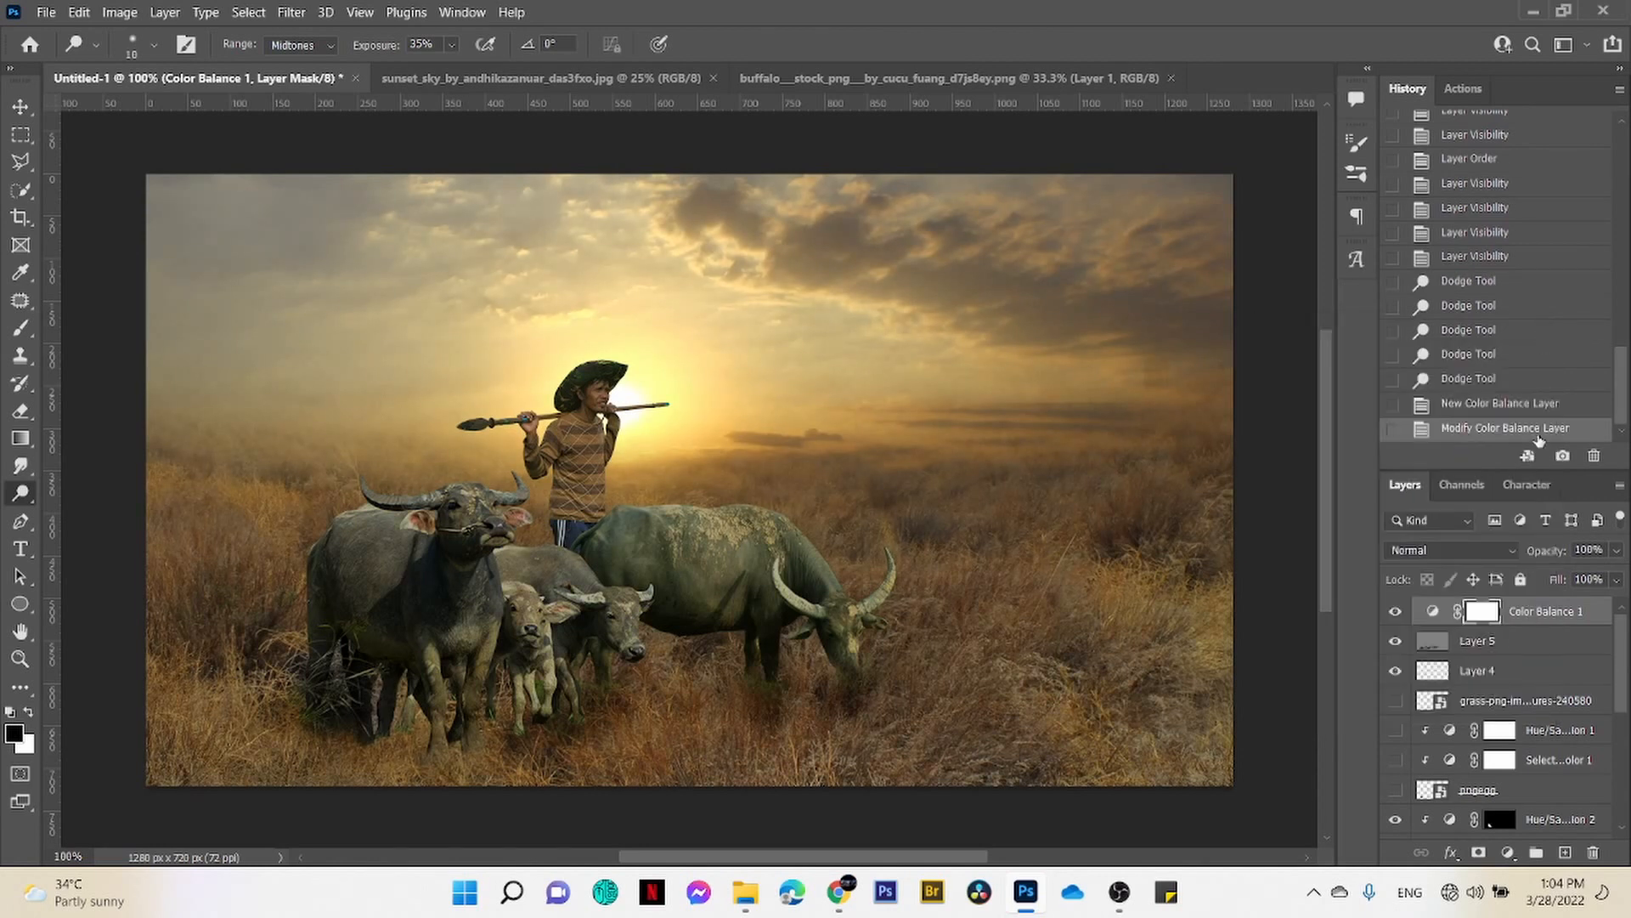
# - Add a Curves adjustment above Color Balance 1, slightly raising the Red channel's black point and lowering its white point
pyautogui.click(1508, 853)
pyautogui.click(1505, 591)
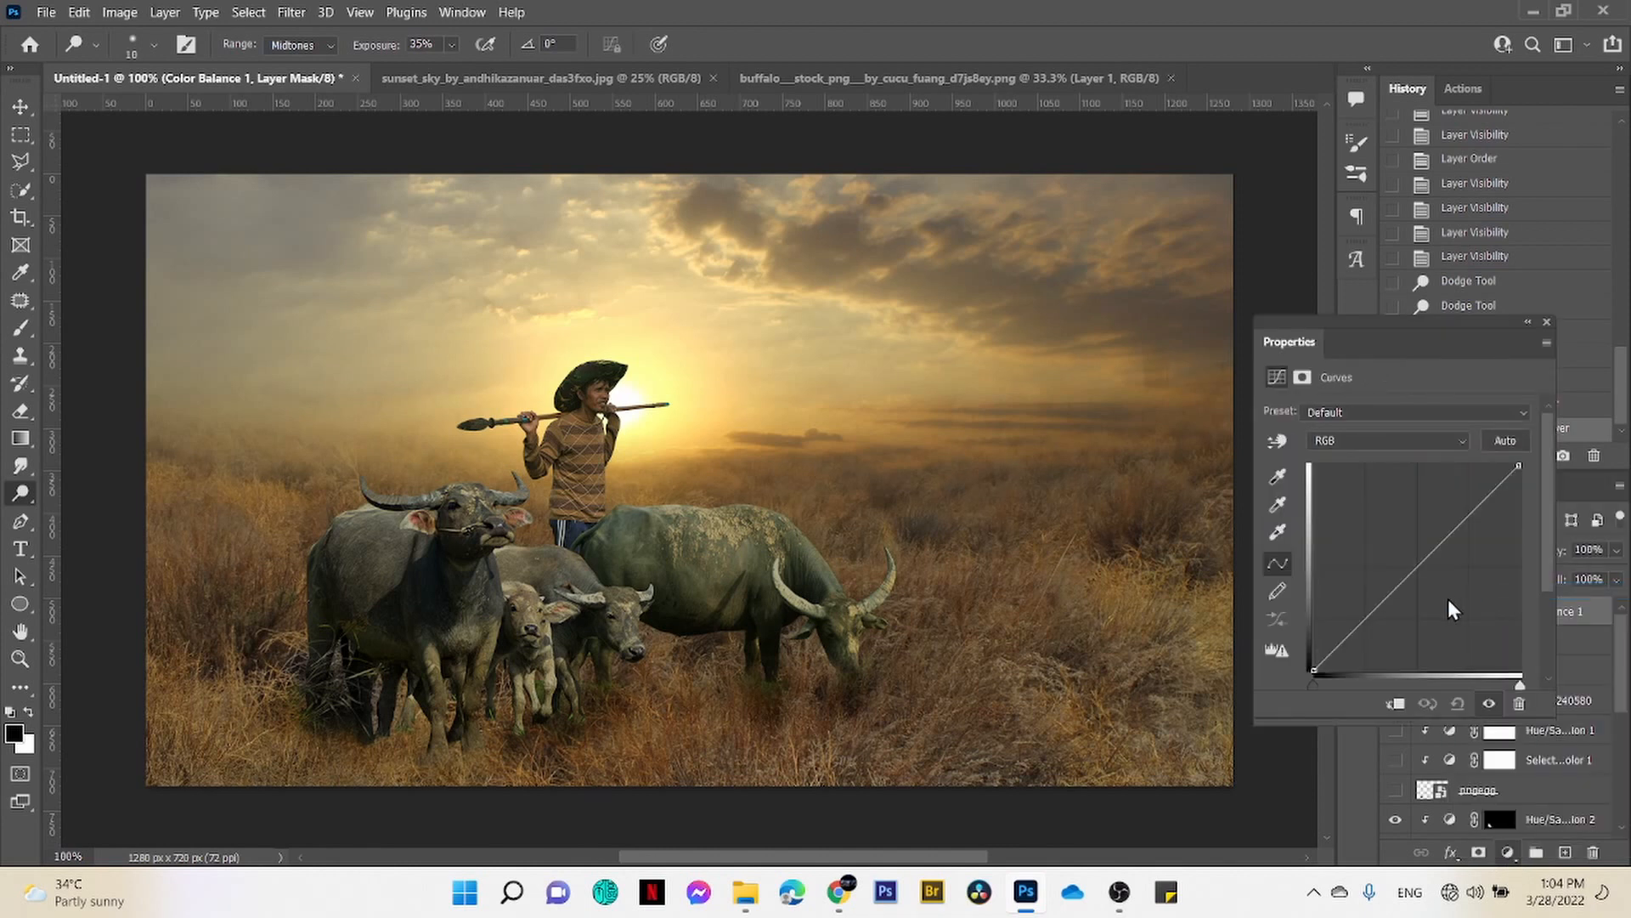
pyautogui.click(1436, 440)
pyautogui.click(1426, 474)
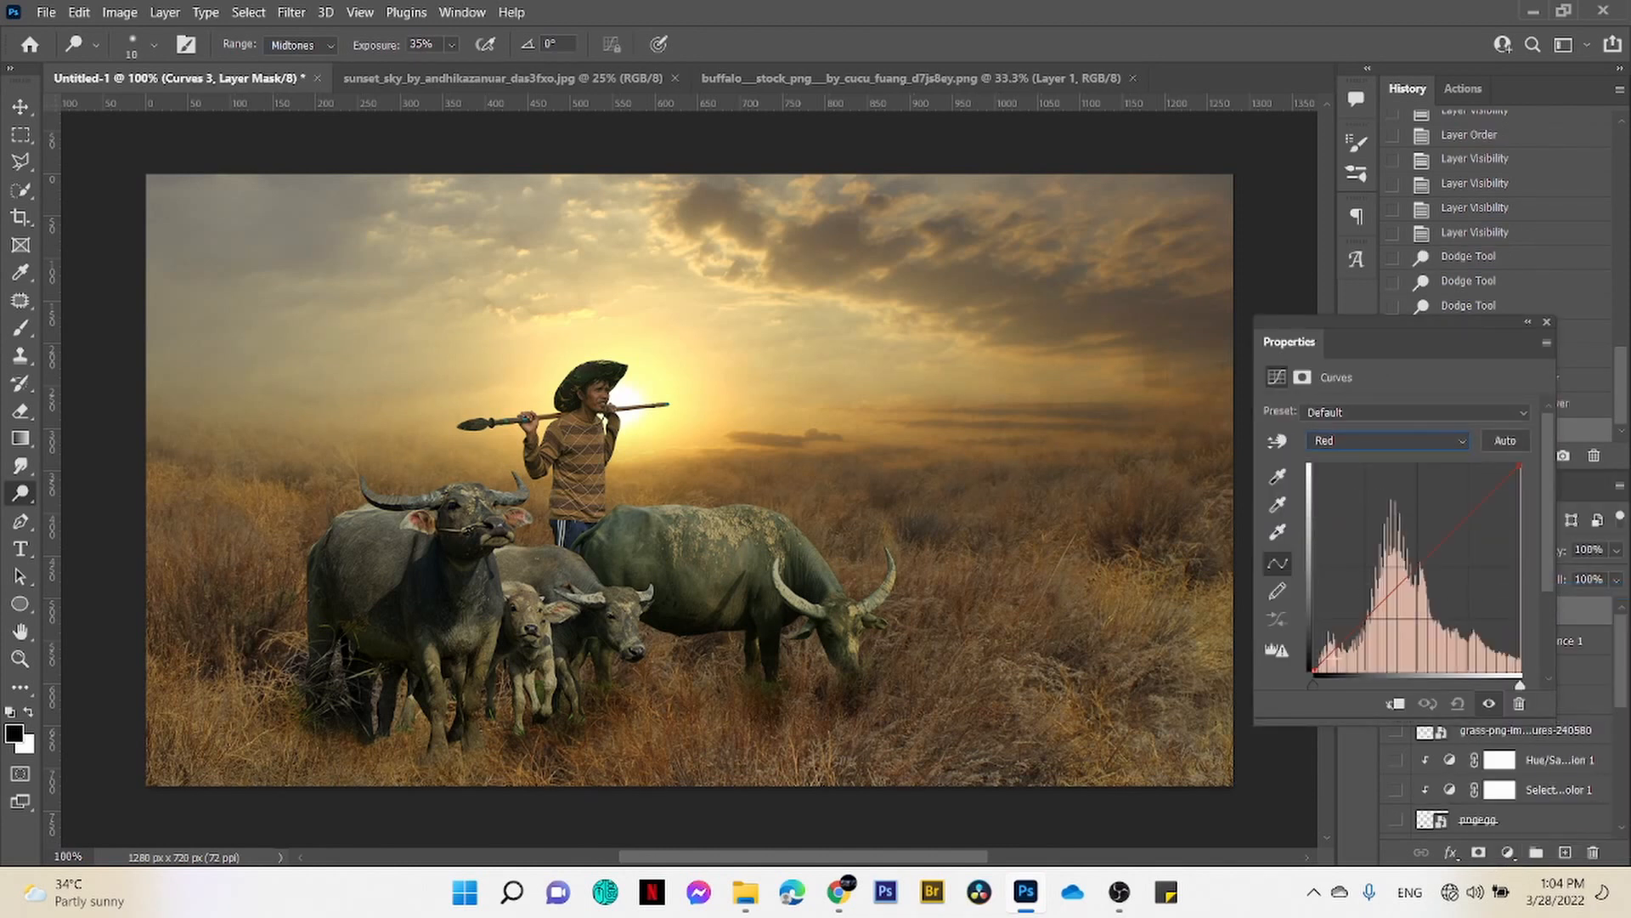
pyautogui.moveTo(1314, 670); pyautogui.dragTo(1315, 663)
pyautogui.moveTo(1519, 468); pyautogui.dragTo(1521, 473)
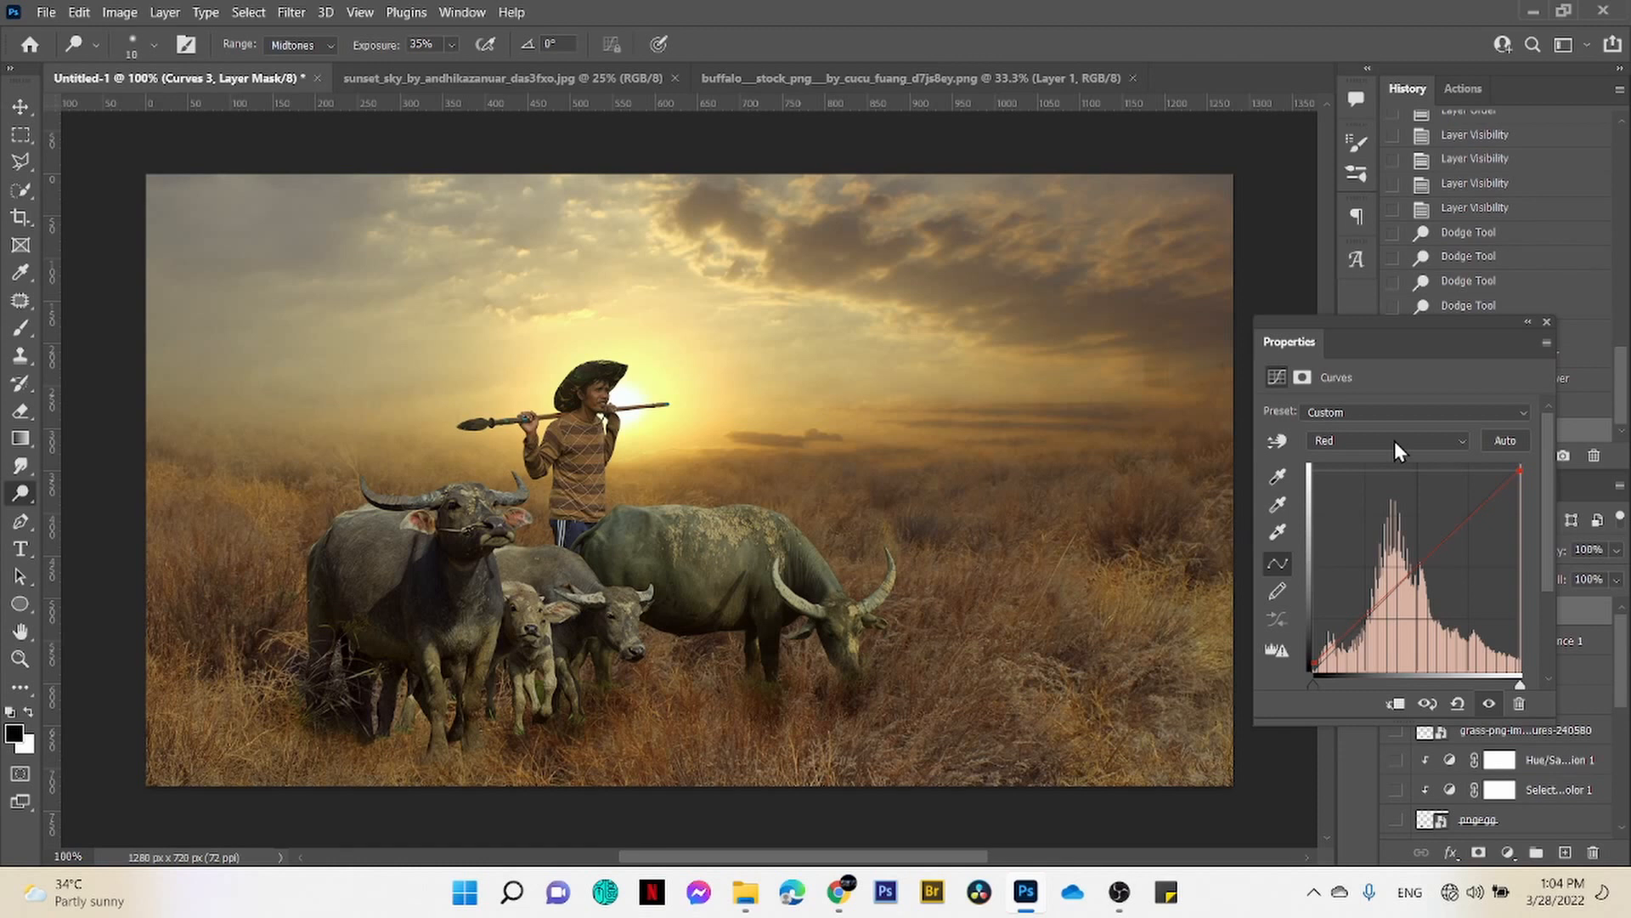
pyautogui.click(1546, 322)
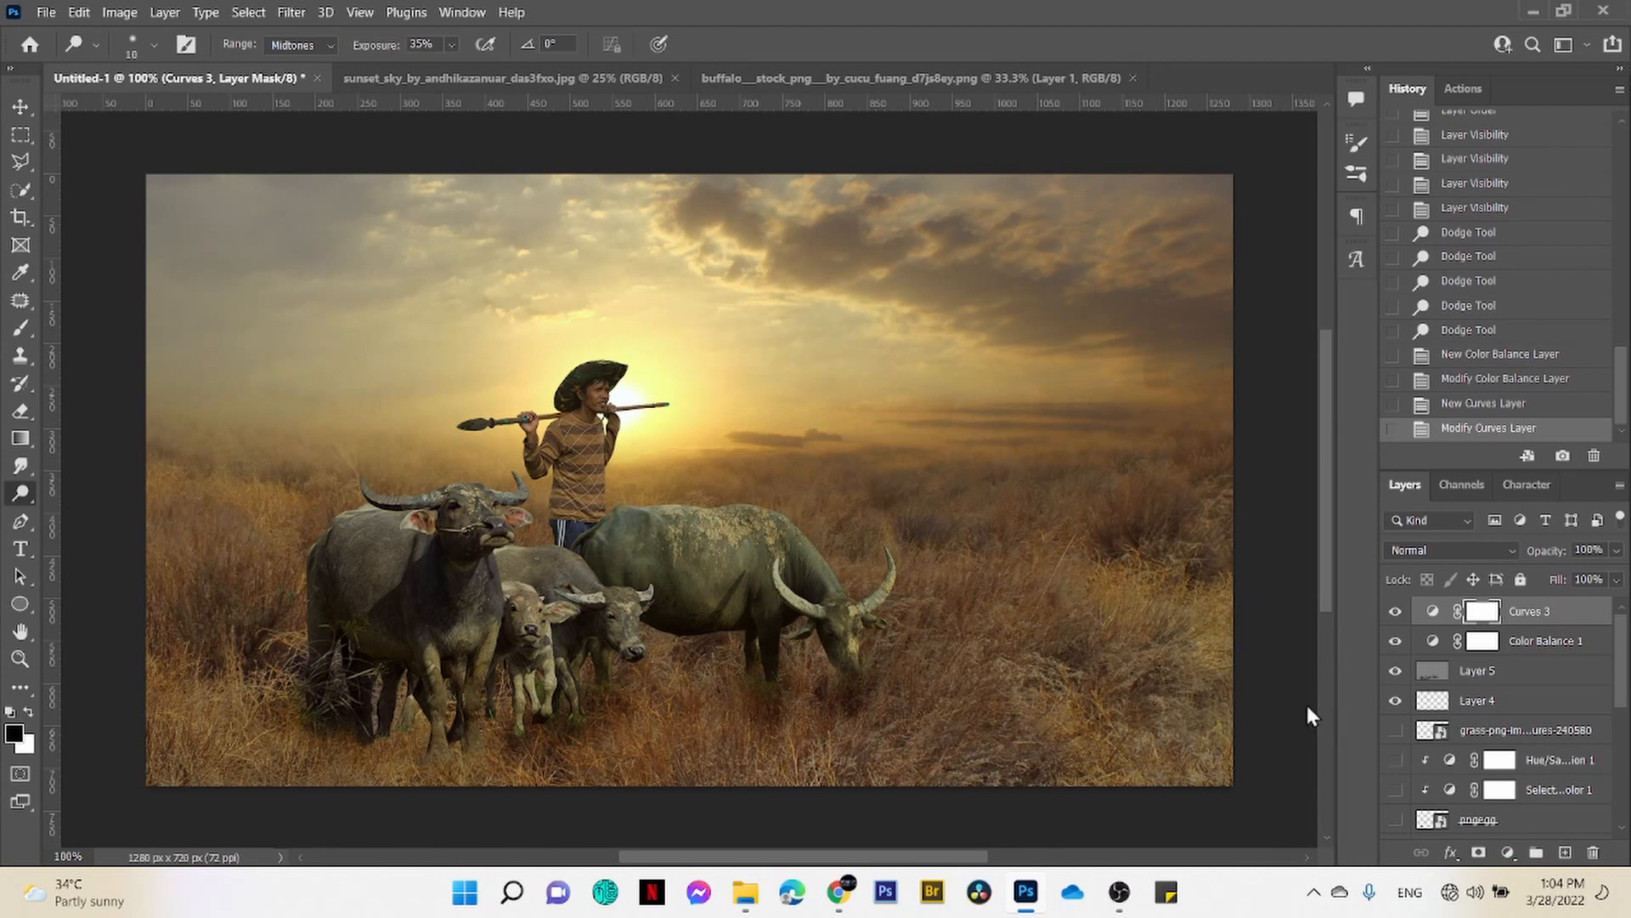
# - Place the cow stock PNG from the DRAMATIC SUNRISE folder into the composite and scale it down to about 37%
pyautogui.click(746, 892)
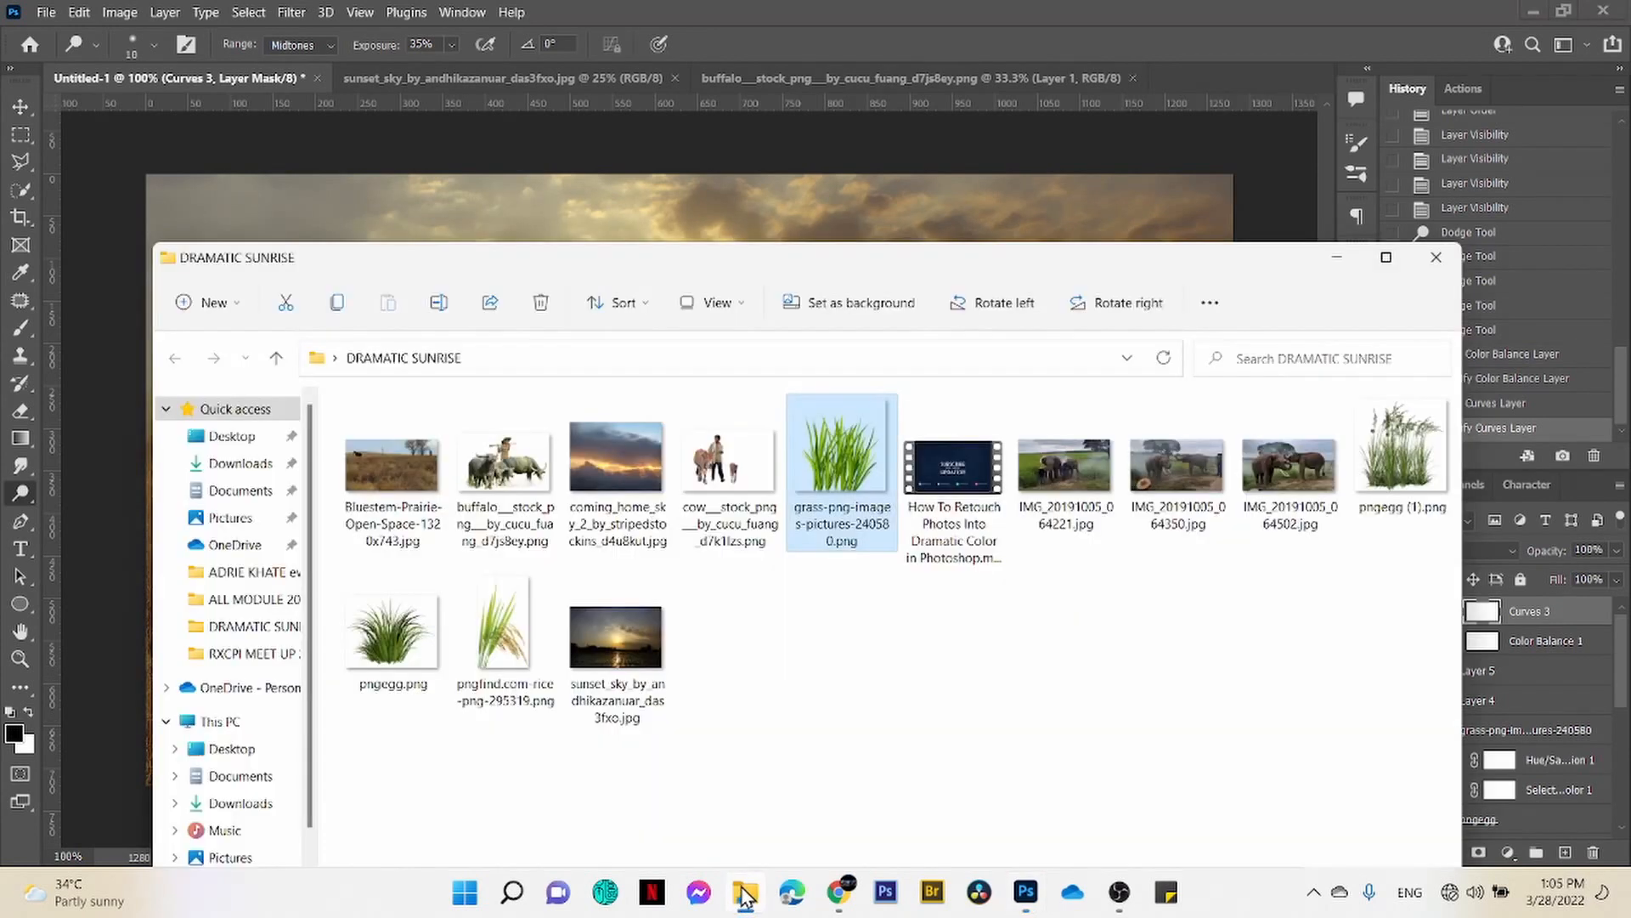
pyautogui.click(721, 476)
pyautogui.moveTo(943, 117); pyautogui.dragTo(1009, 210)
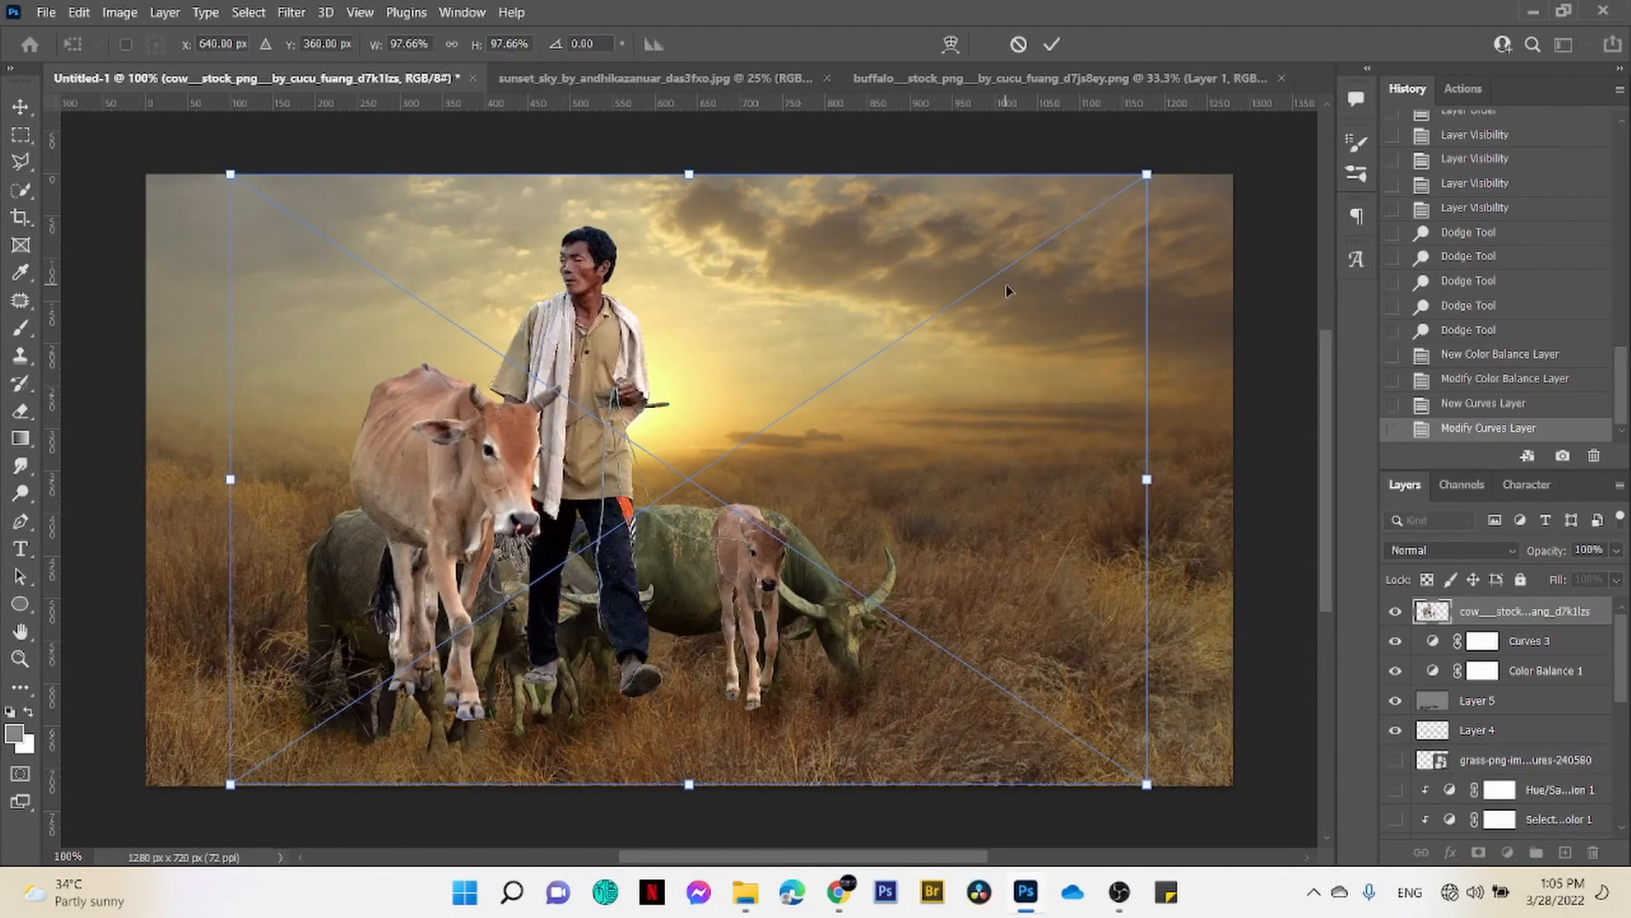
pyautogui.moveTo(1148, 173); pyautogui.dragTo(886, 404)
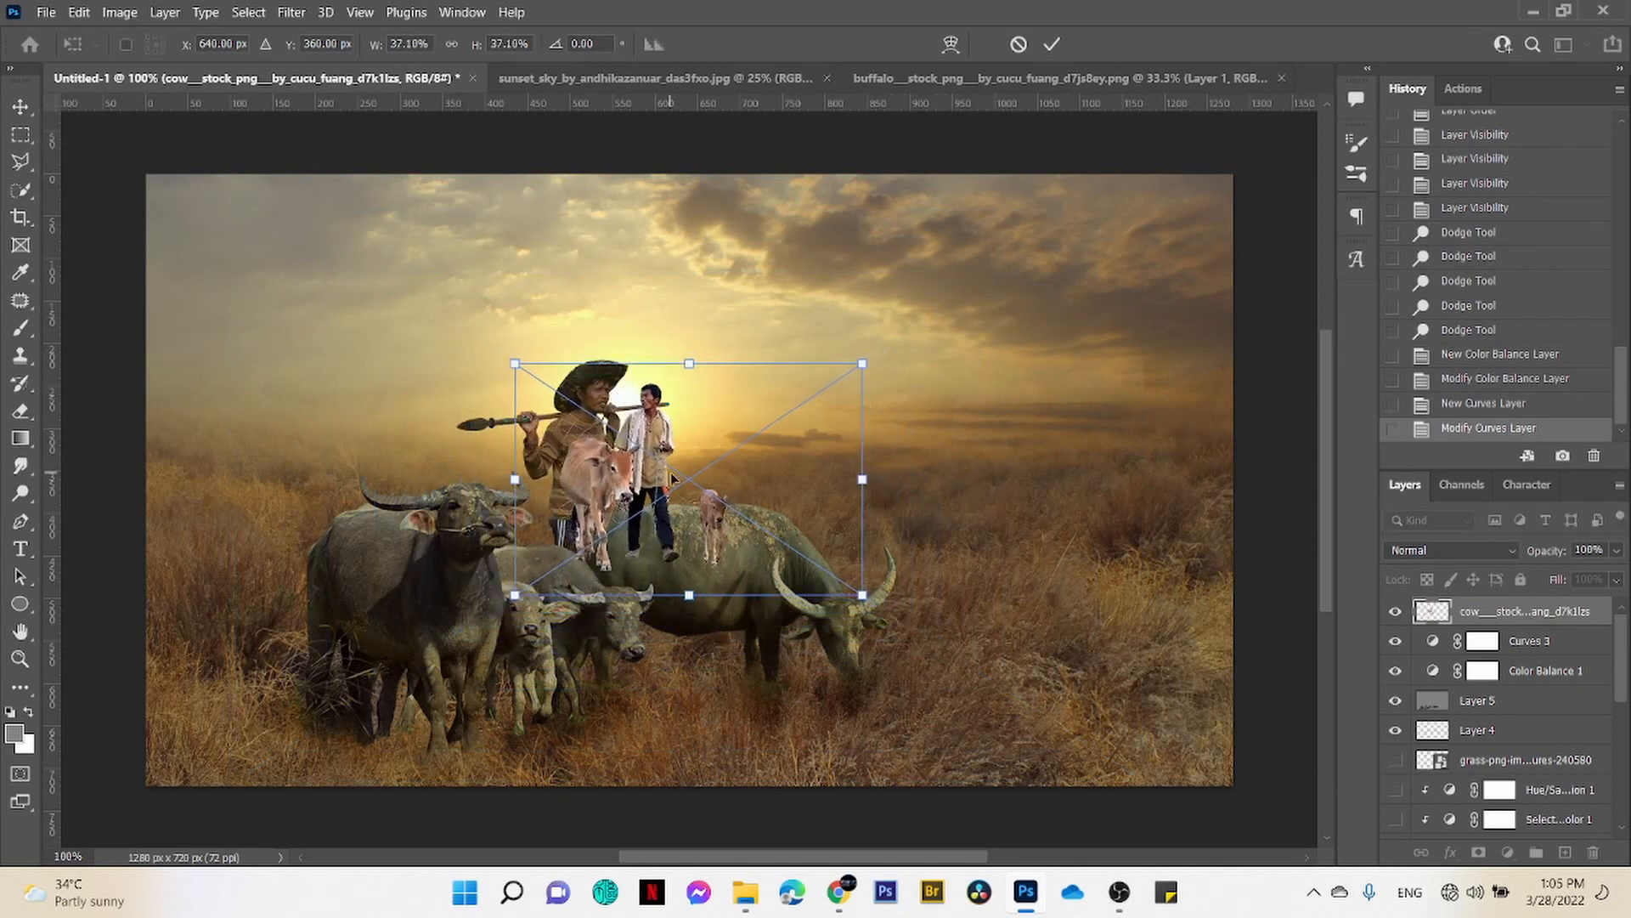
# - Flip the placed man and cows horizontally, scale them to about 29%, and position them in the distant grass beyond the grazing buffalo
pyautogui.click(81, 13)
pyautogui.moveTo(191, 471)
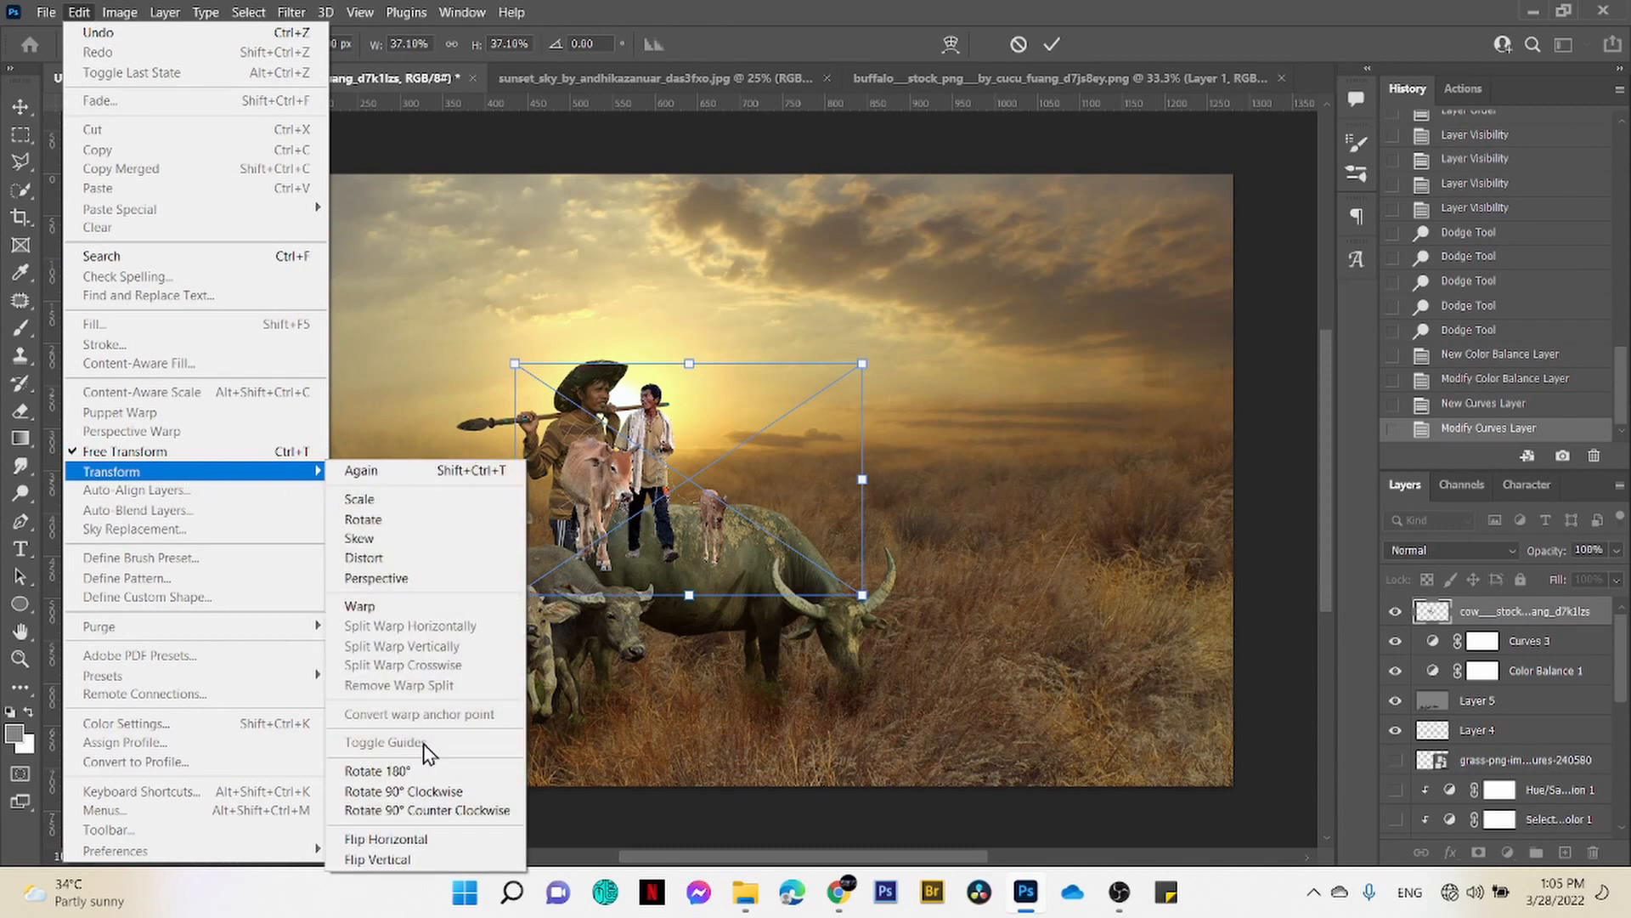
pyautogui.click(417, 837)
pyautogui.moveTo(778, 466); pyautogui.dragTo(1081, 464)
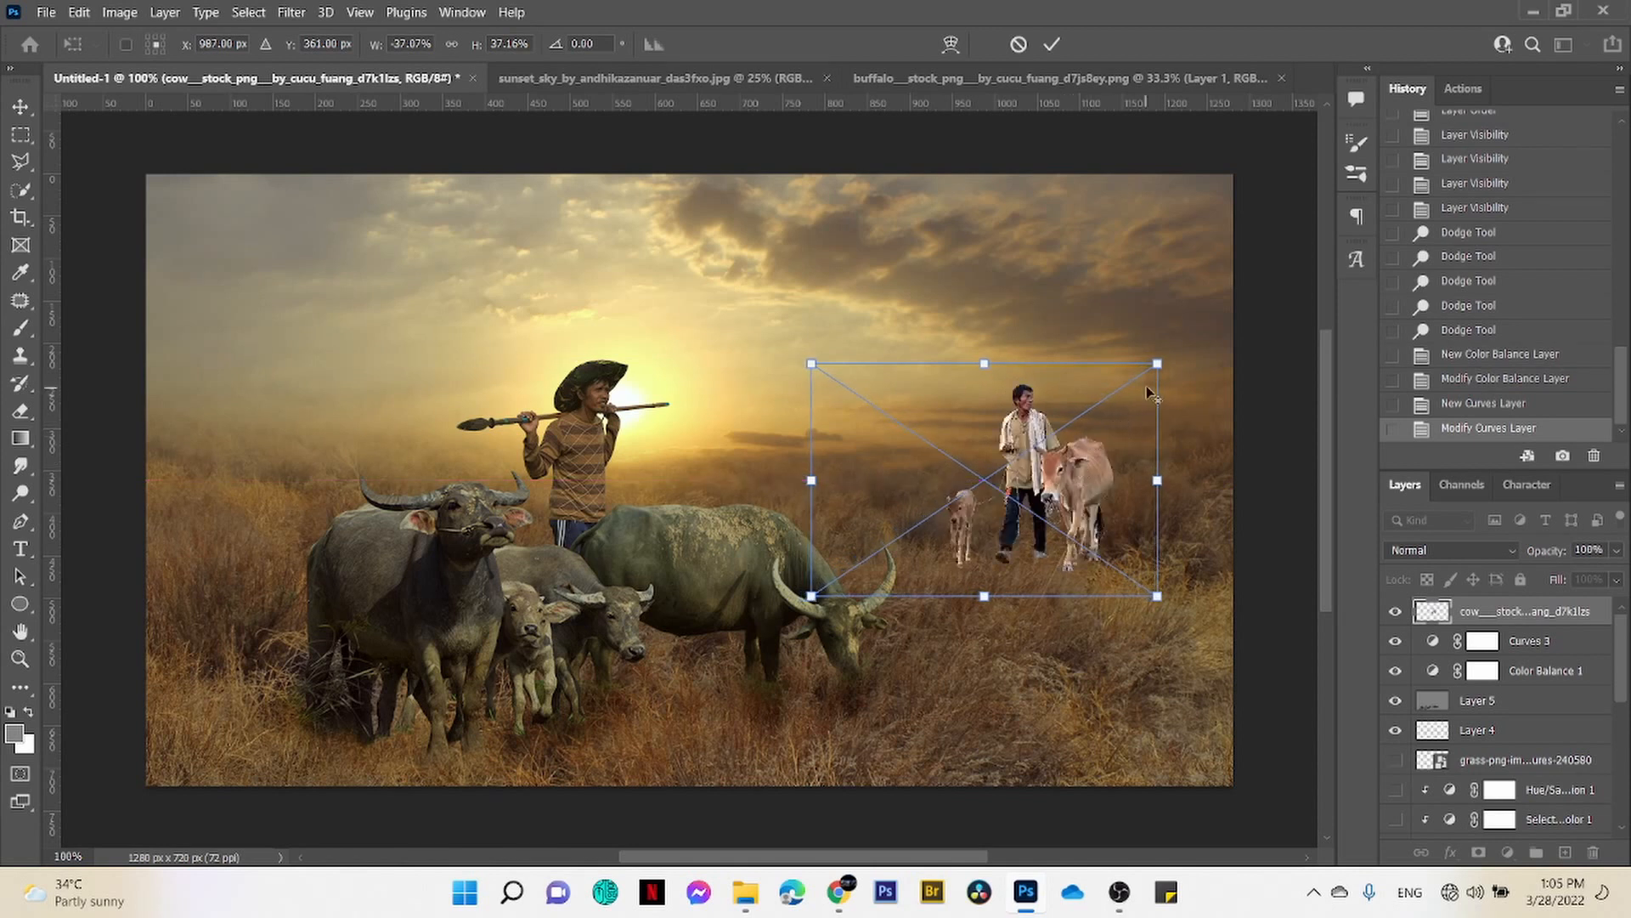
pyautogui.moveTo(1157, 363); pyautogui.dragTo(1120, 387)
pyautogui.moveTo(1076, 482); pyautogui.dragTo(1073, 490)
pyautogui.click(1052, 45)
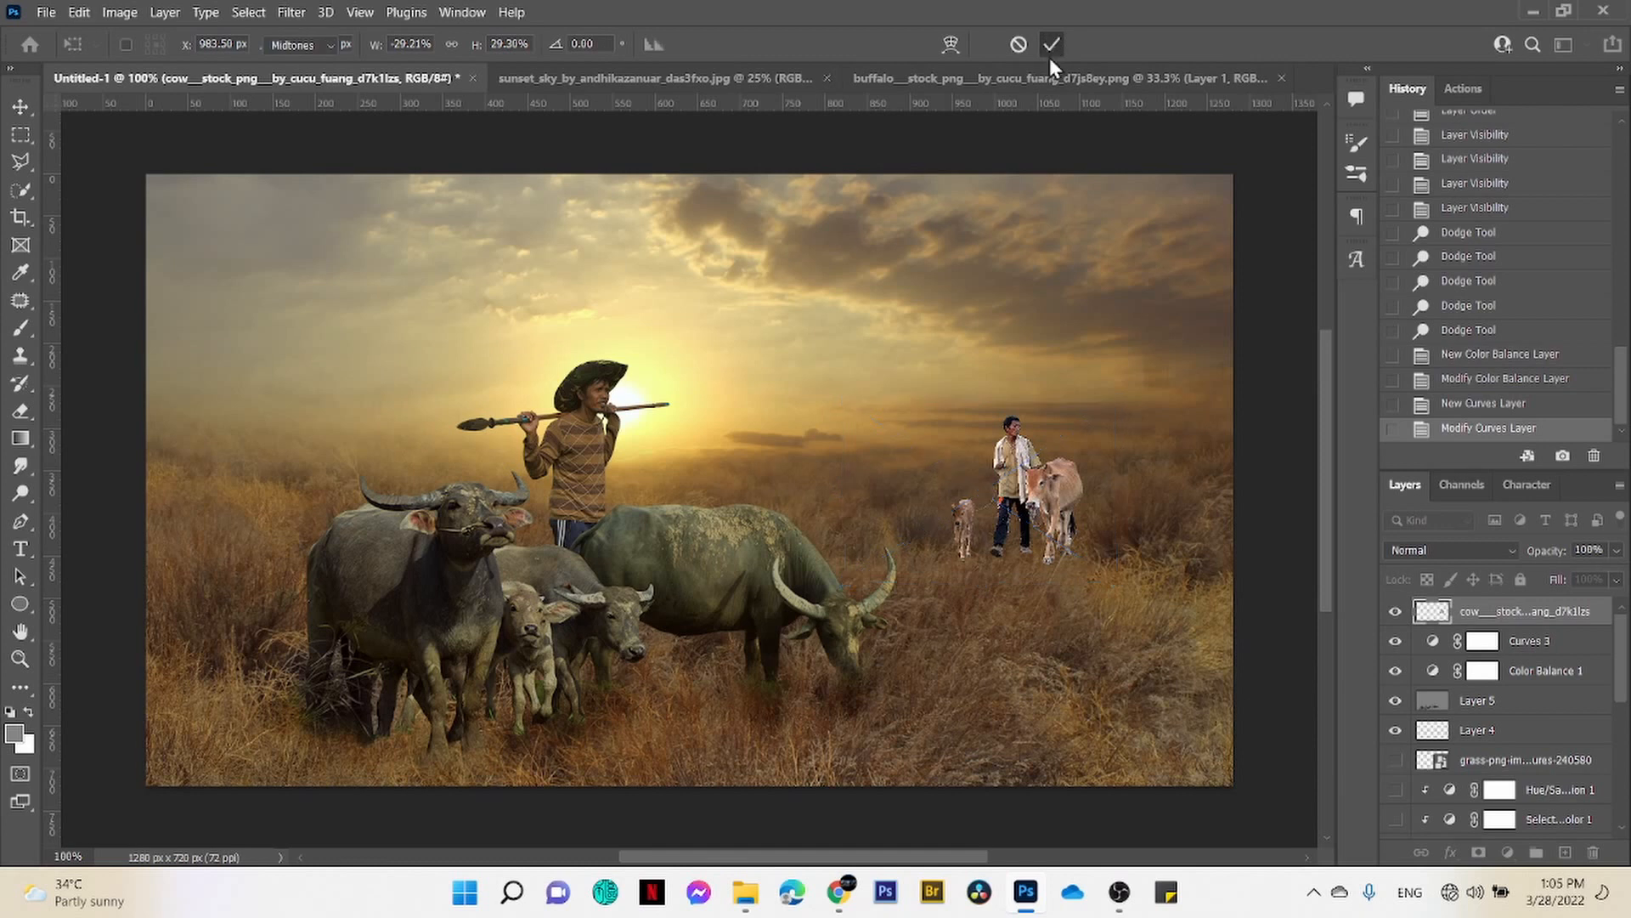
# - Add a layer mask to the cow layer and paint the man's and cows' feet into the grass with a 45 px black brush
pyautogui.click(1479, 853)
pyautogui.press('b')
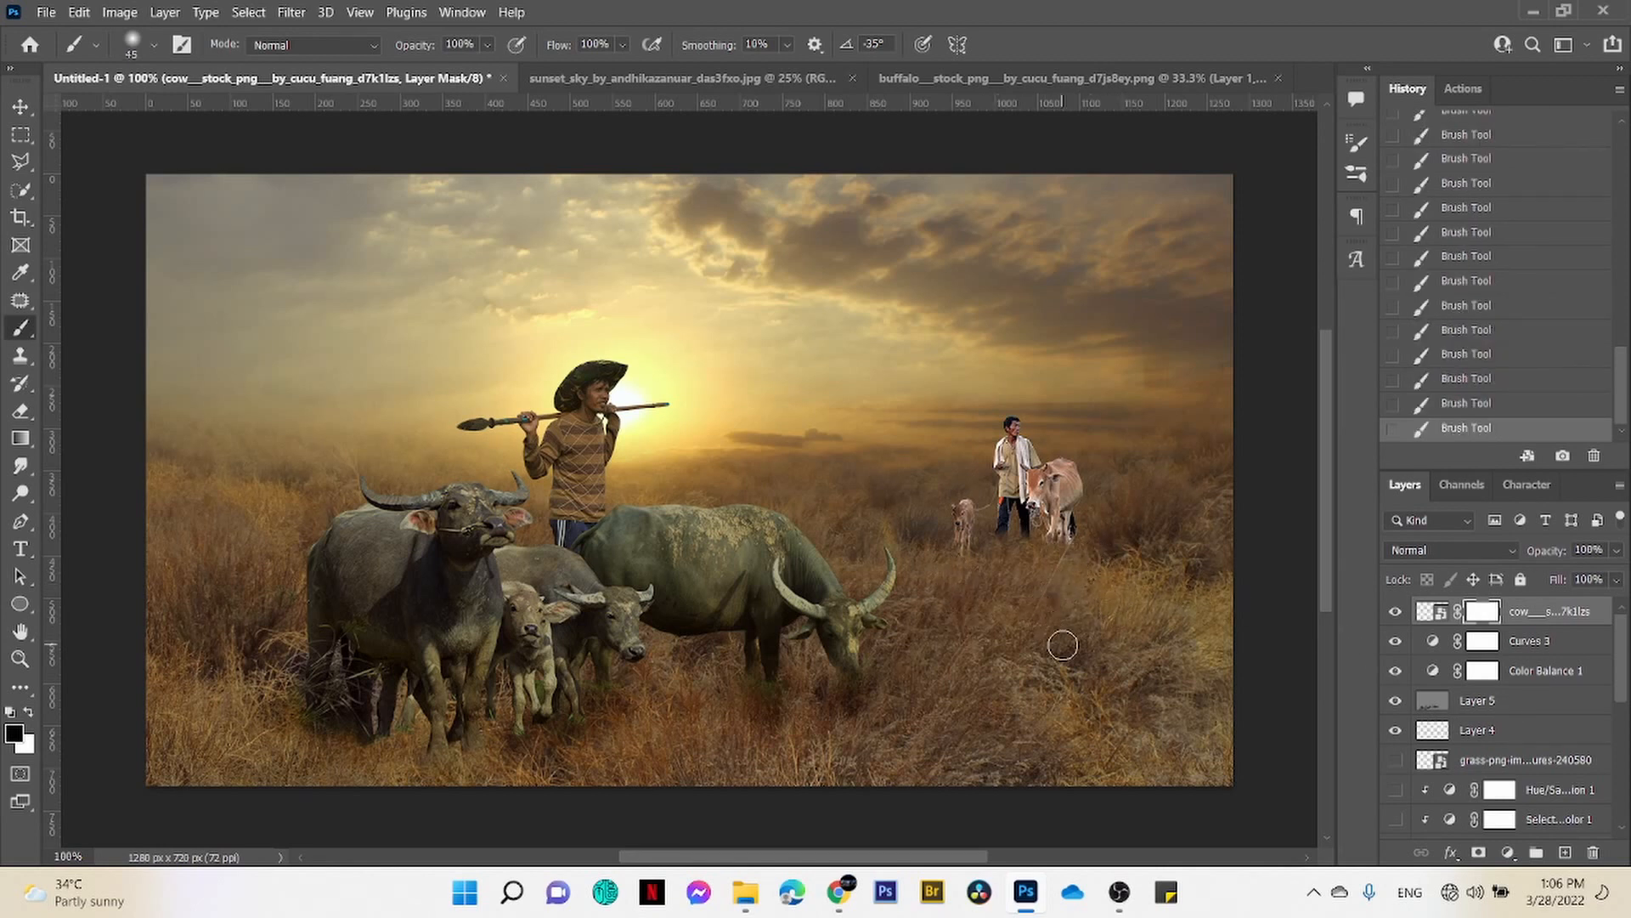
# - Save the finished composite to the Desktop as SUNRISE WITH FARMERS.png, in PNG format with the large file size option
pyautogui.hotkey('ctrl', 's')
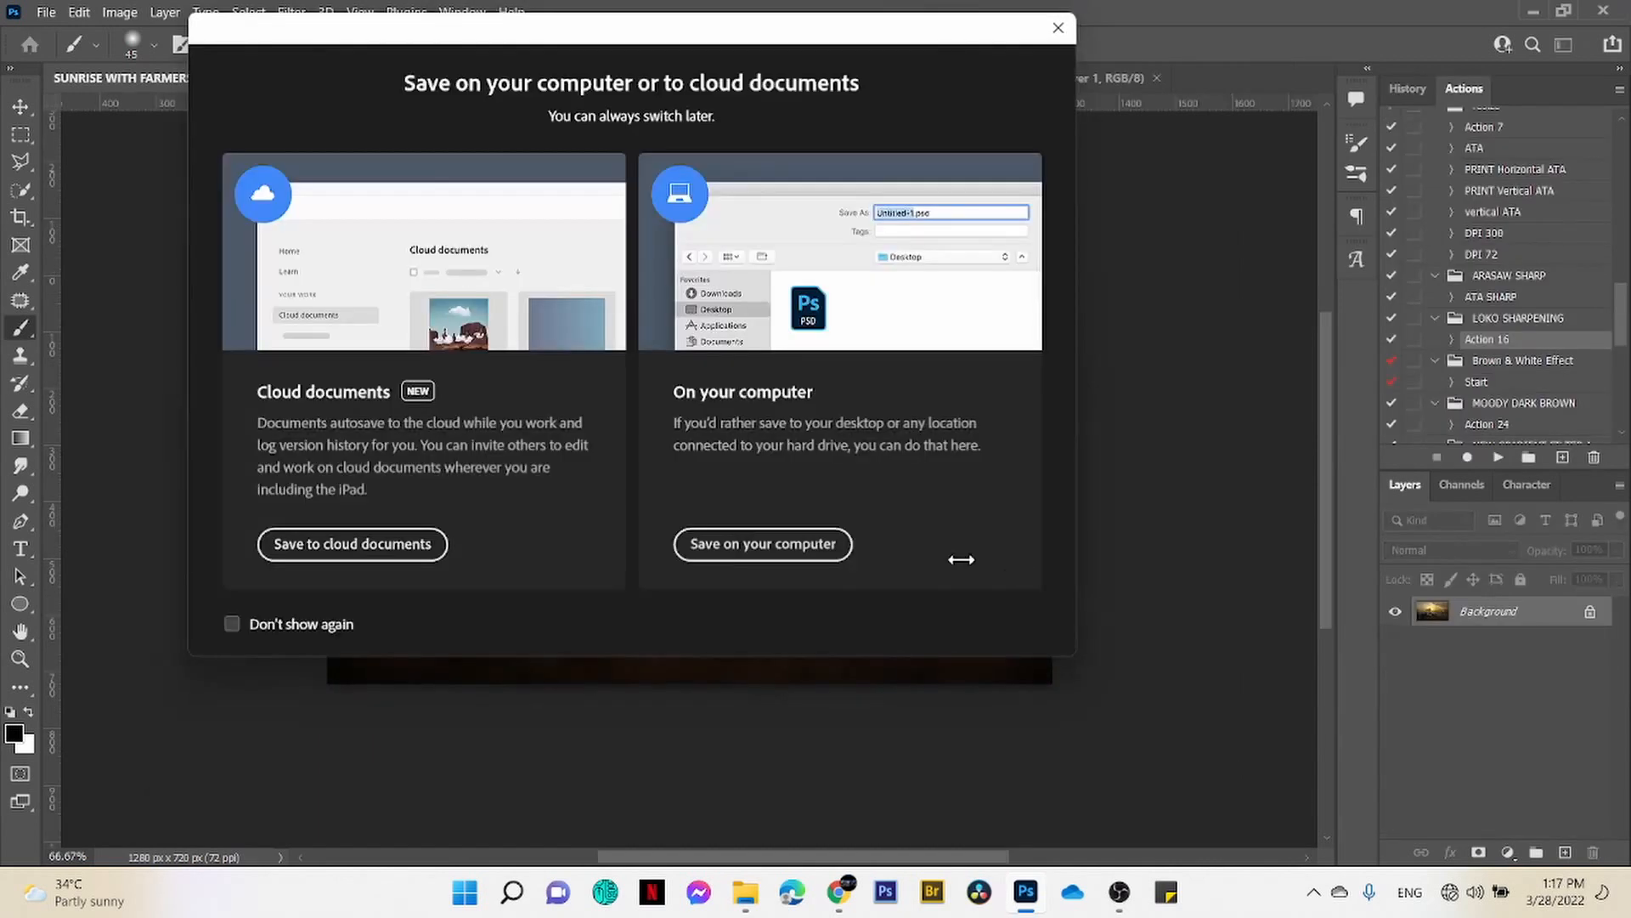
pyautogui.click(811, 557)
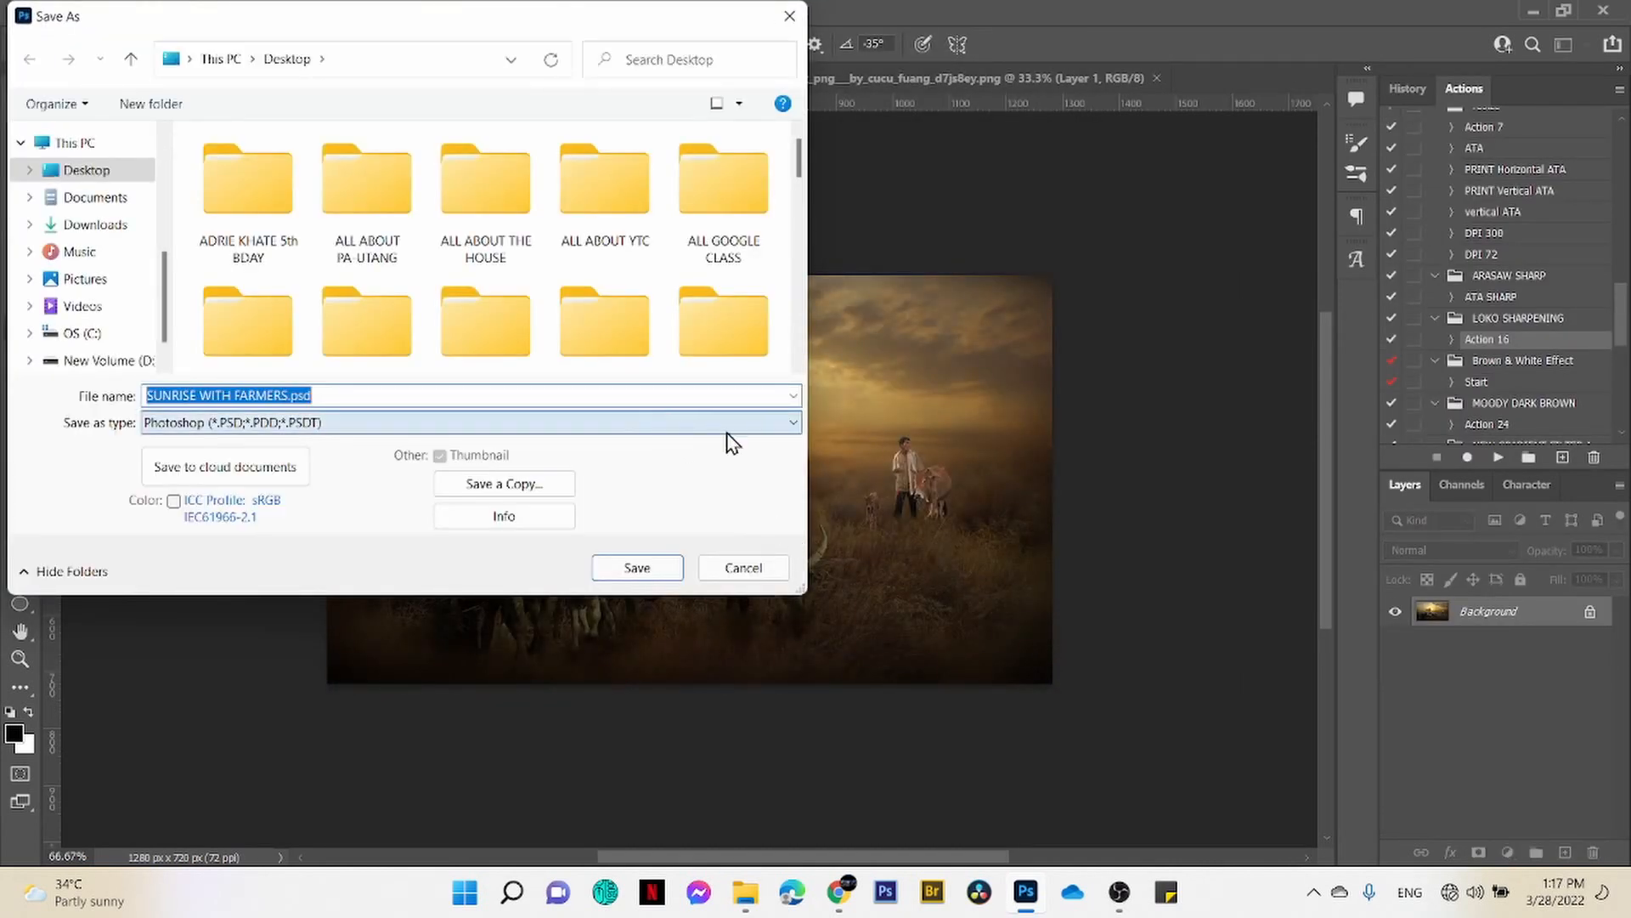
pyautogui.click(794, 422)
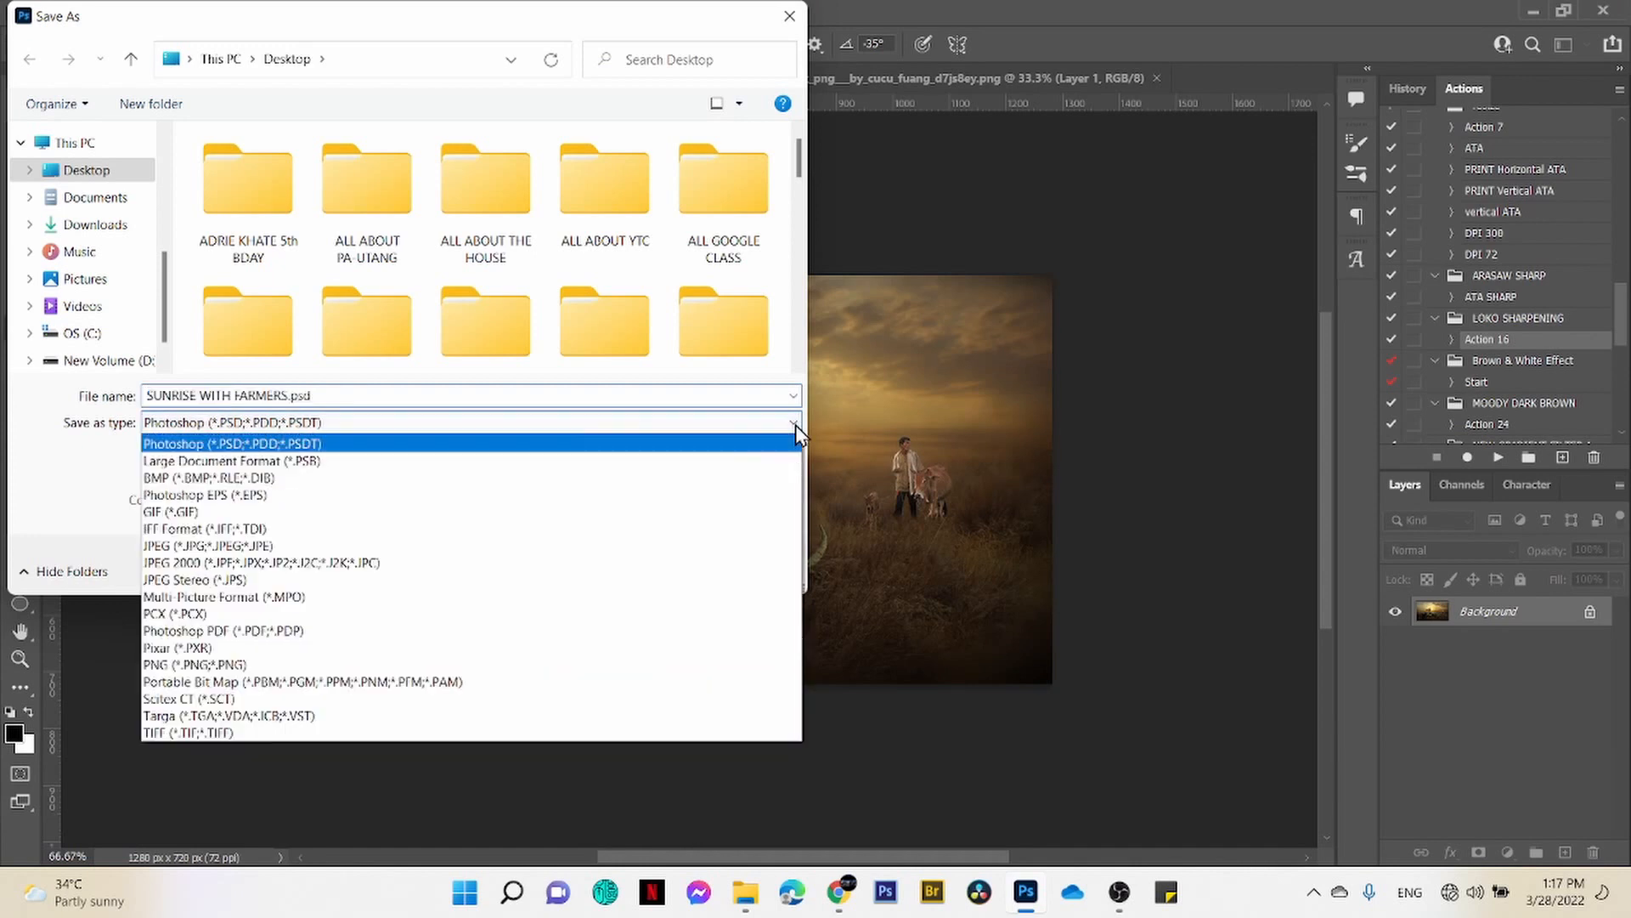
pyautogui.click(297, 666)
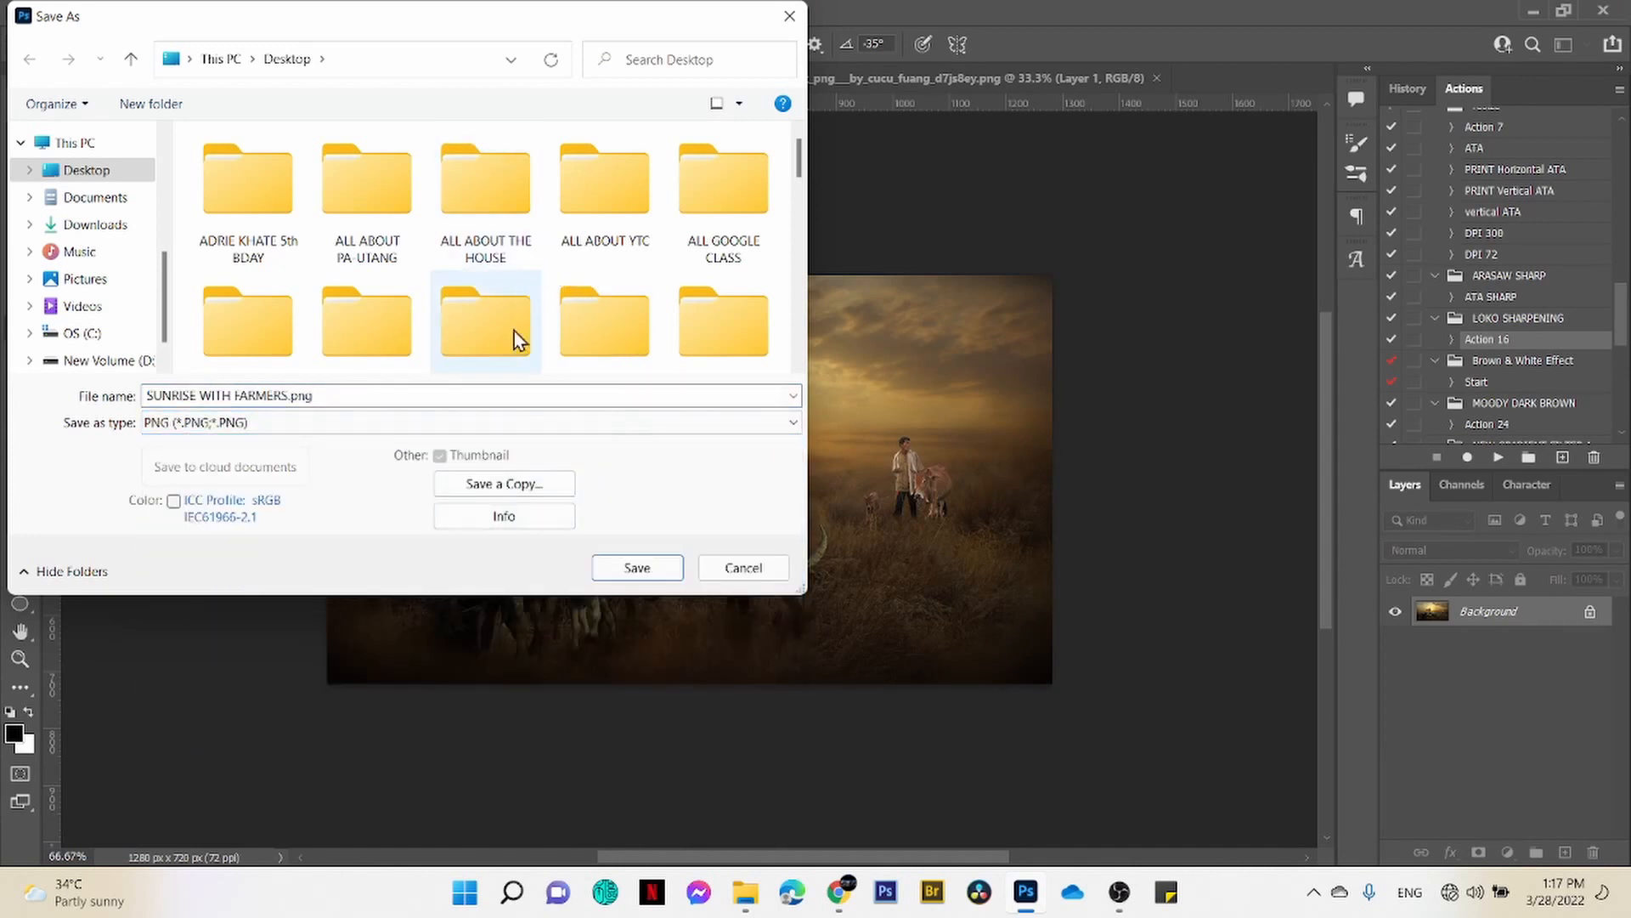
pyautogui.click(635, 568)
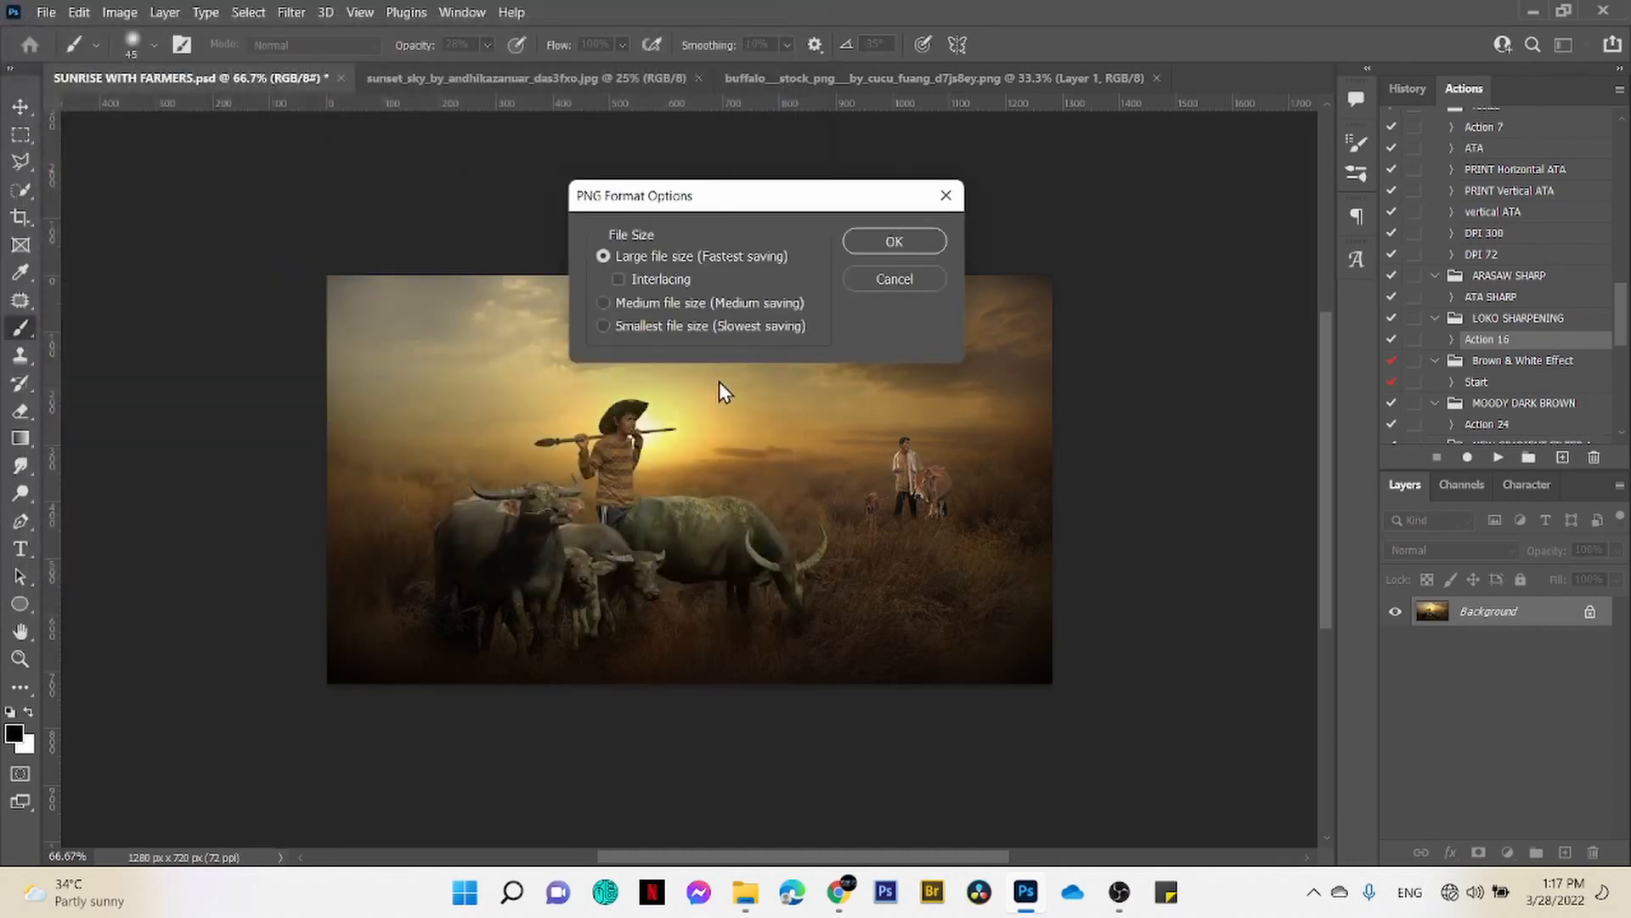
pyautogui.click(875, 238)
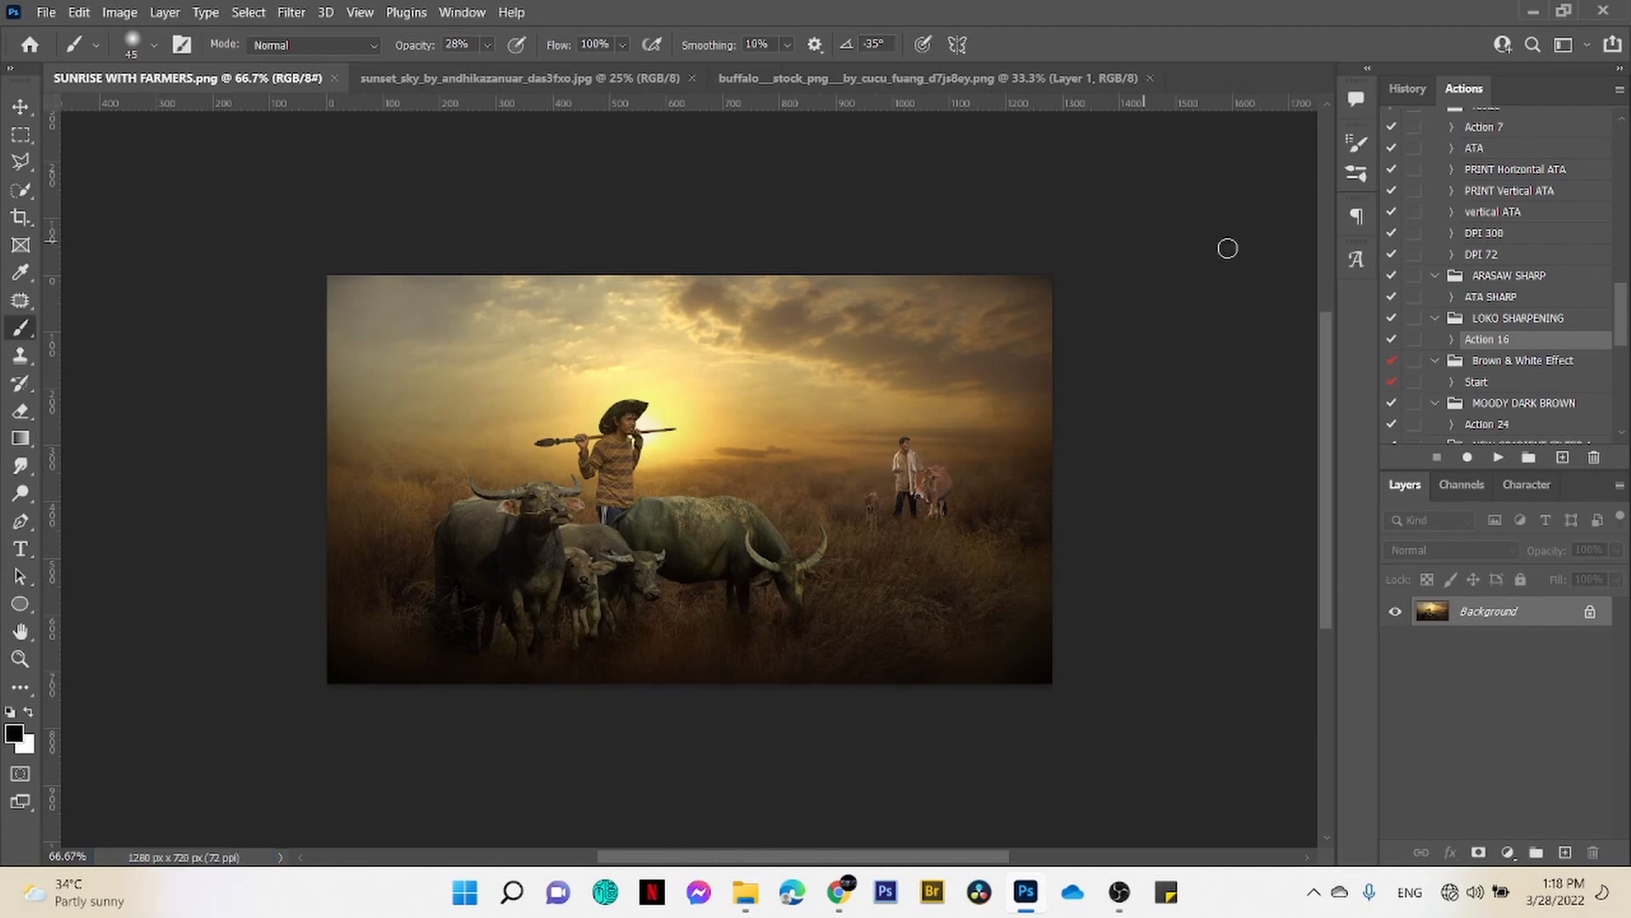
# - Run the YTC SUBS and my logo actions from the My Logo set to open the YouTube graphics and JW ATA LOGO.png
pyautogui.moveTo(1623, 326); pyautogui.dragTo(1625, 429)
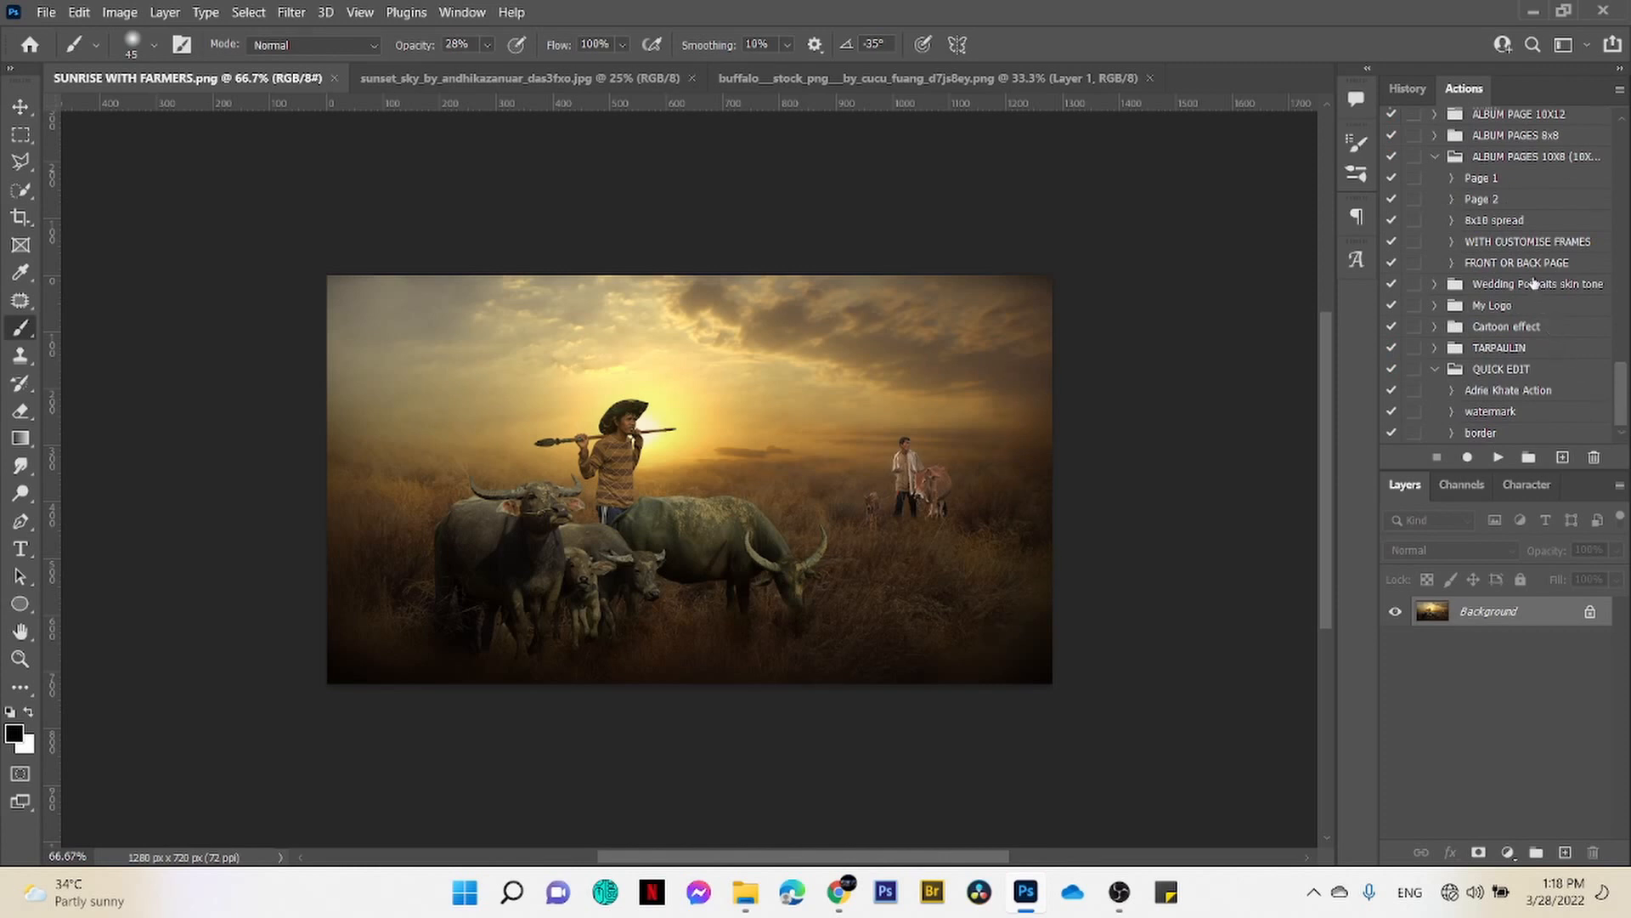
pyautogui.scroll(1, 1573, 387)
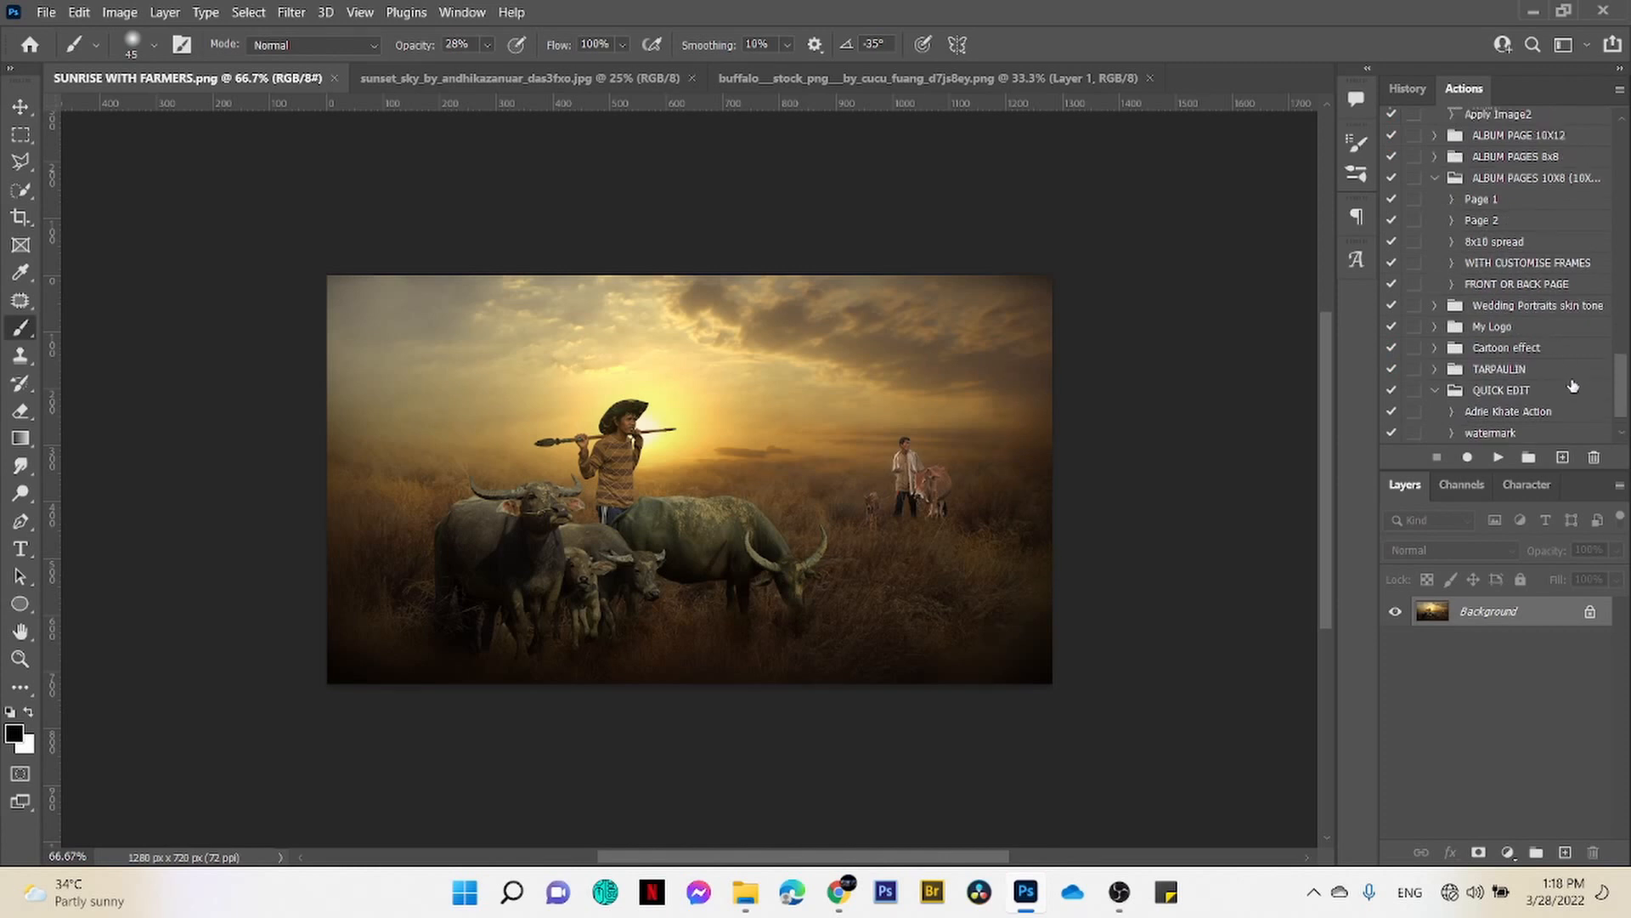
pyautogui.scroll(2, 1572, 387)
pyautogui.scroll(8, 1573, 387)
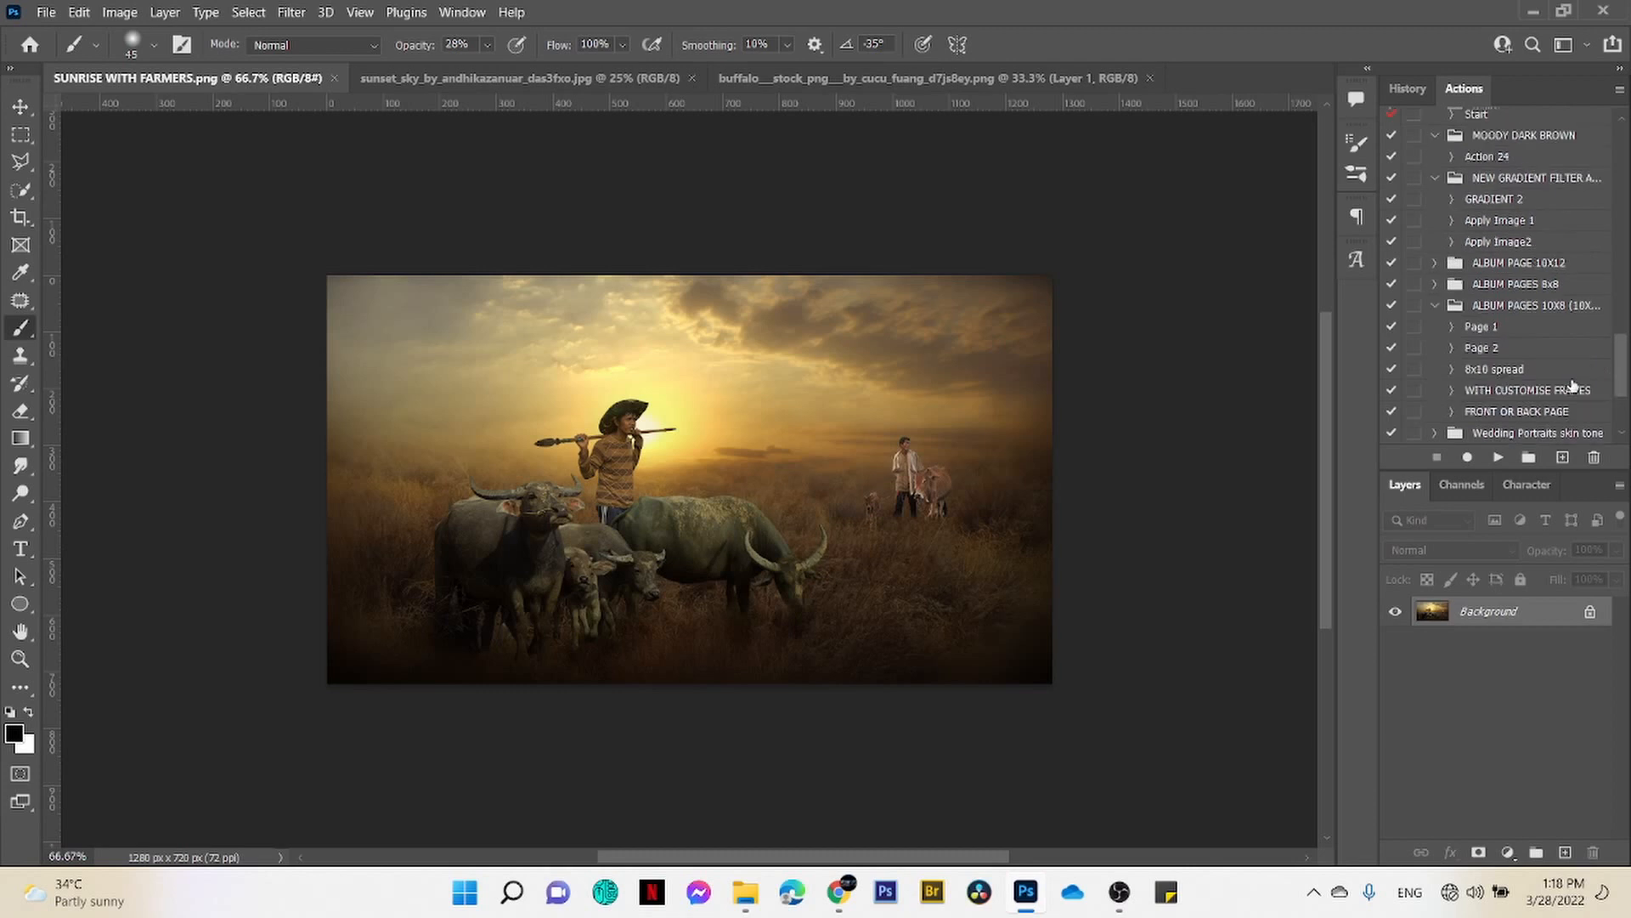
pyautogui.scroll(5, 1573, 387)
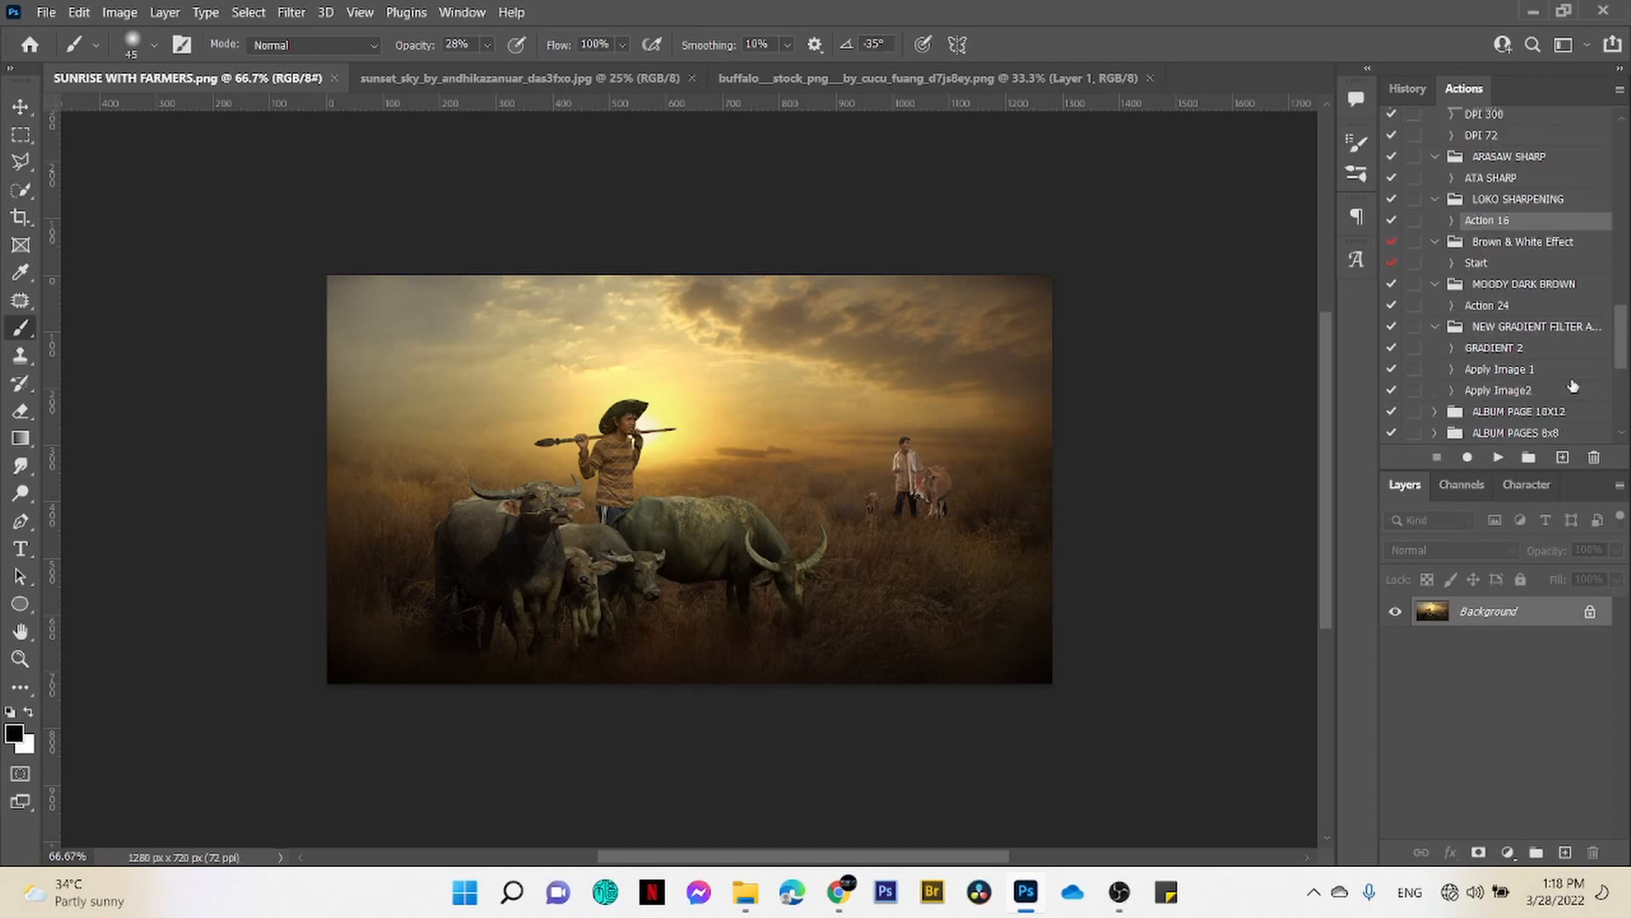
pyautogui.scroll(-7, 1573, 387)
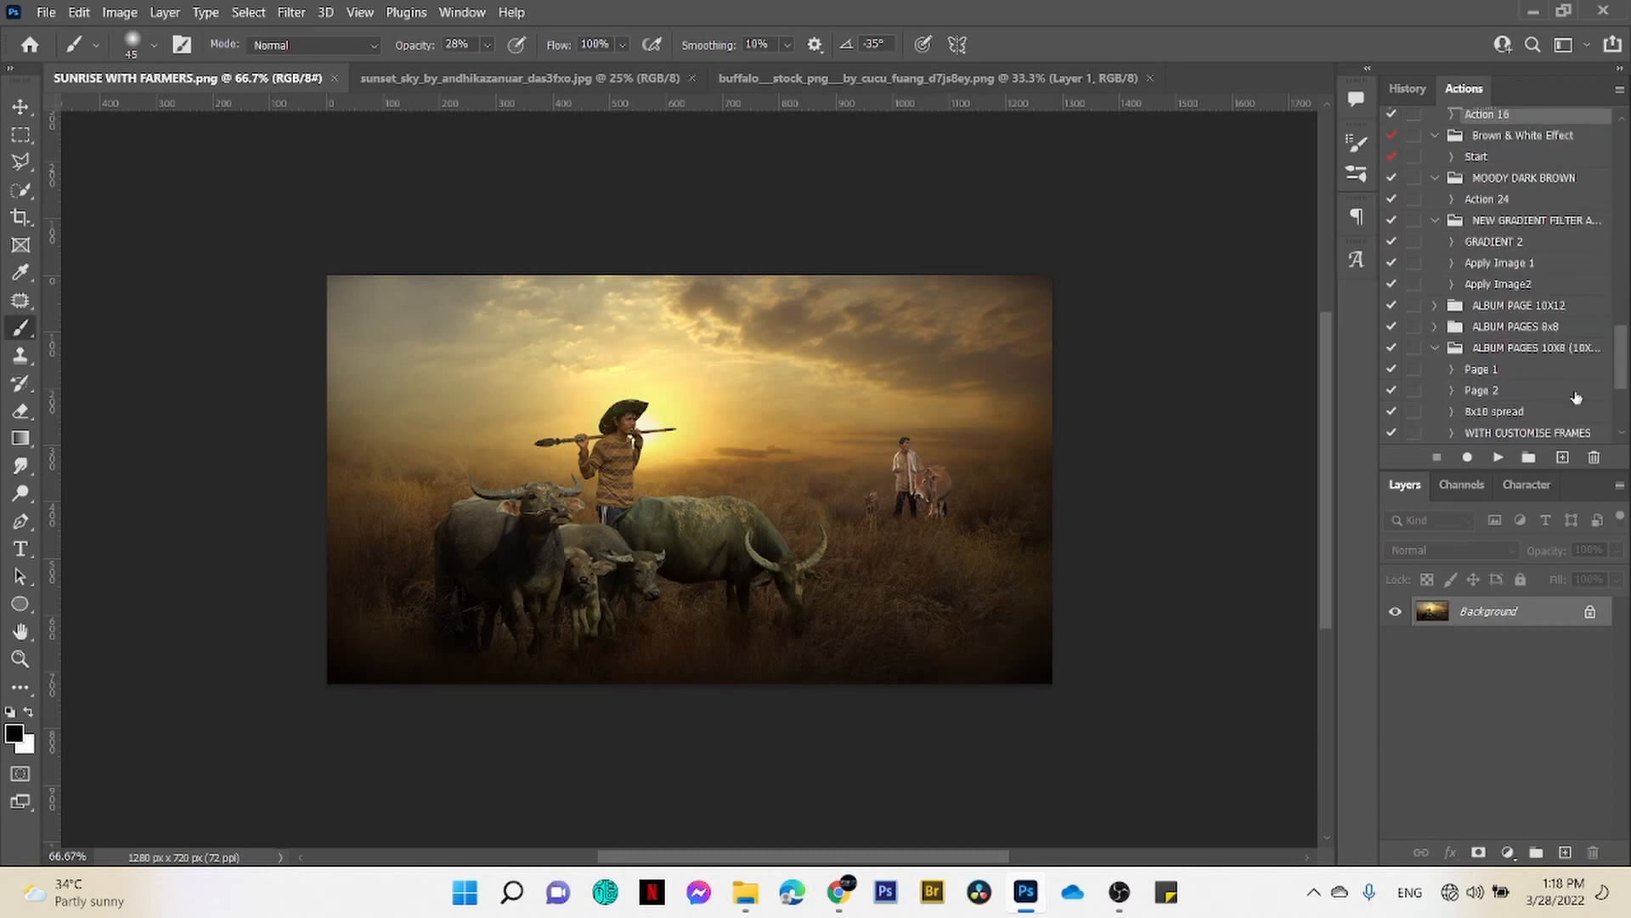
pyautogui.moveTo(1625, 367); pyautogui.dragTo(1626, 393)
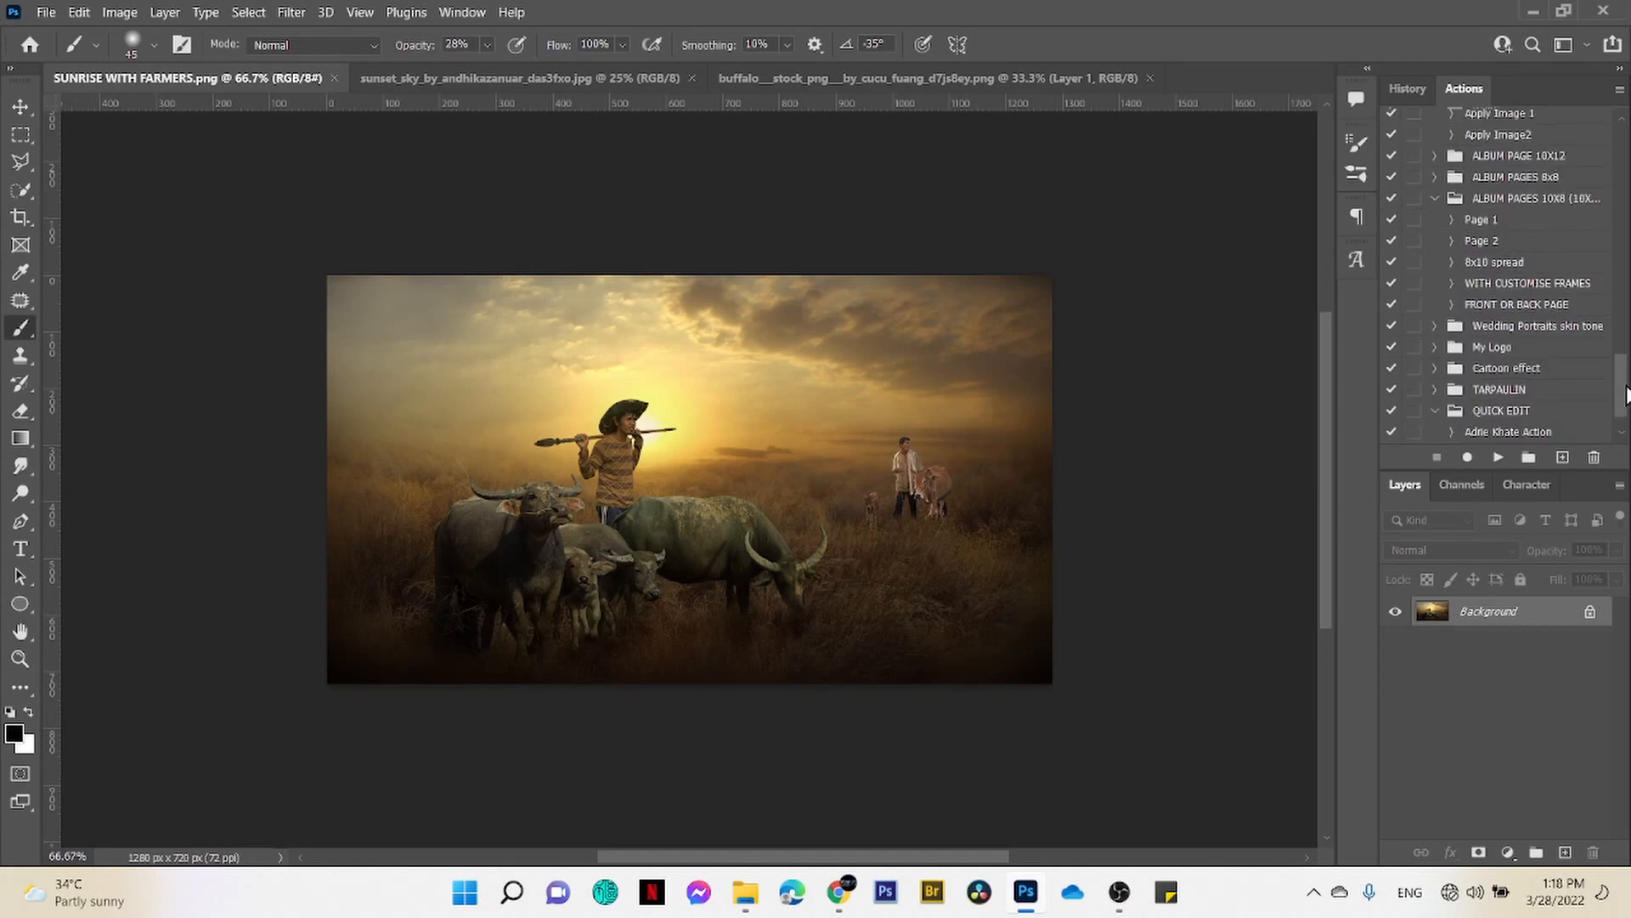
pyautogui.moveTo(1627, 393); pyautogui.dragTo(1626, 401)
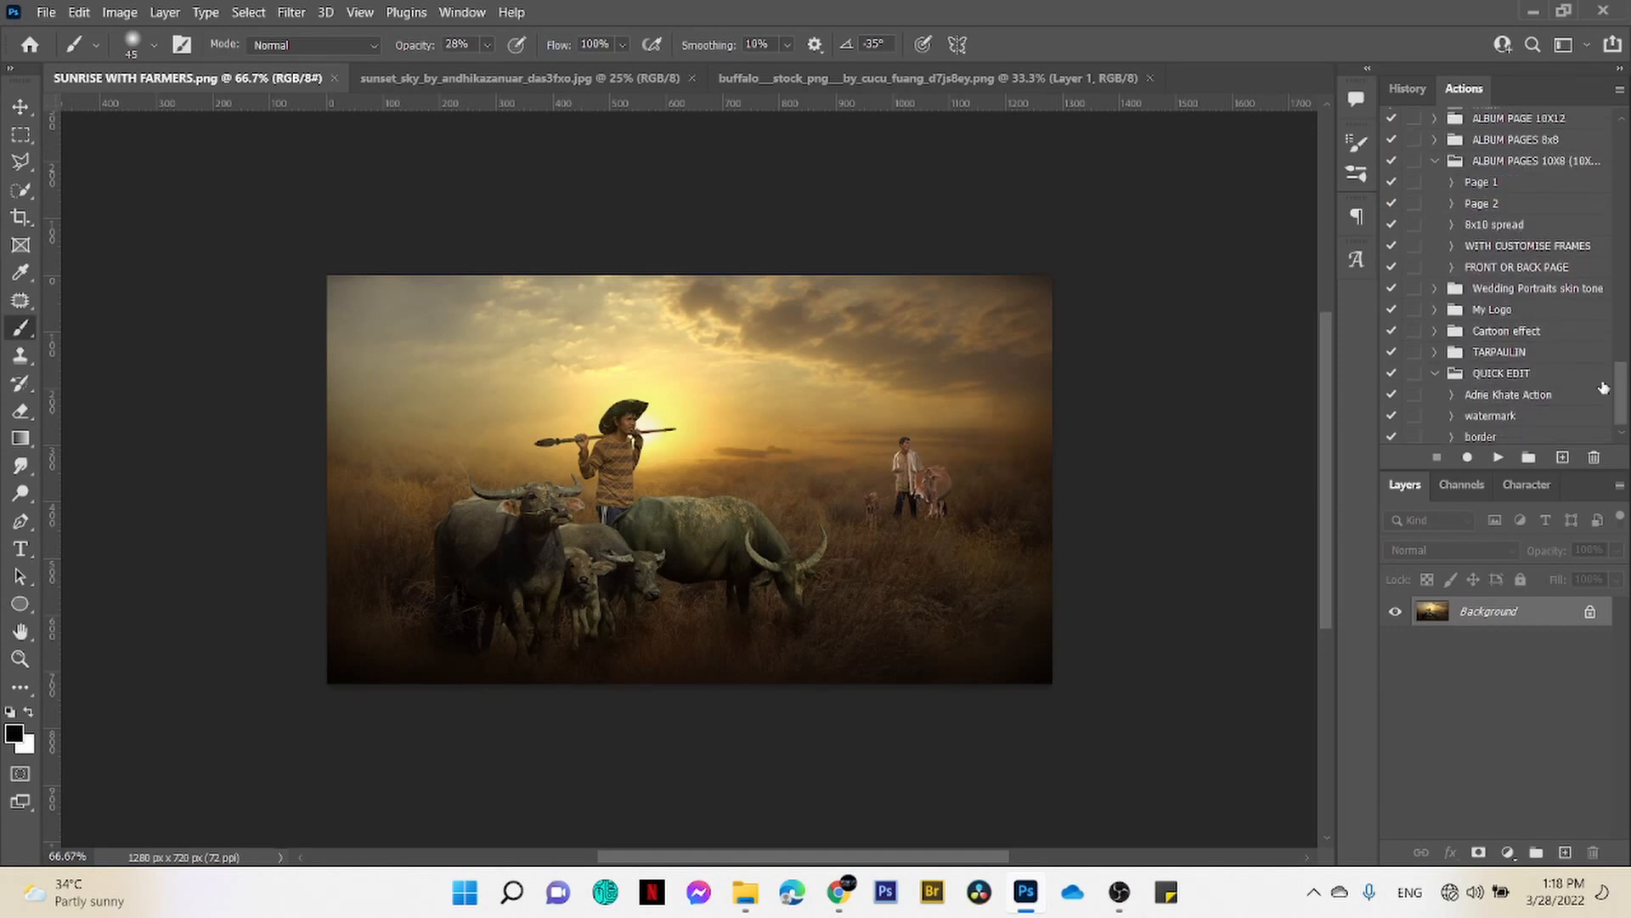
pyautogui.click(1435, 310)
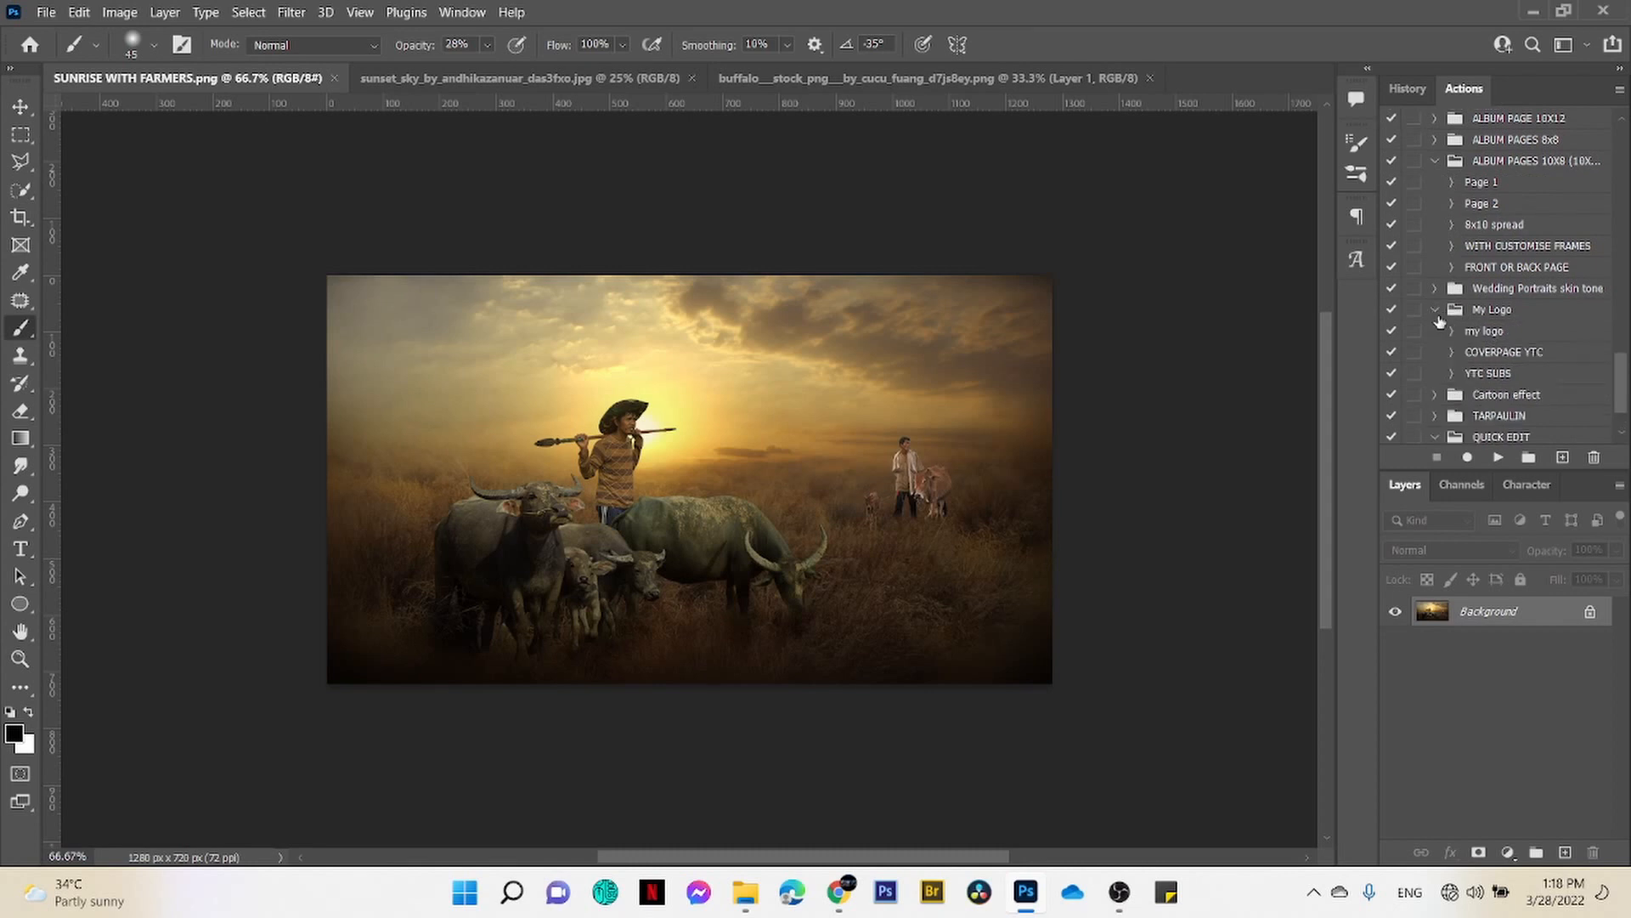
pyautogui.click(1491, 380)
pyautogui.click(1500, 456)
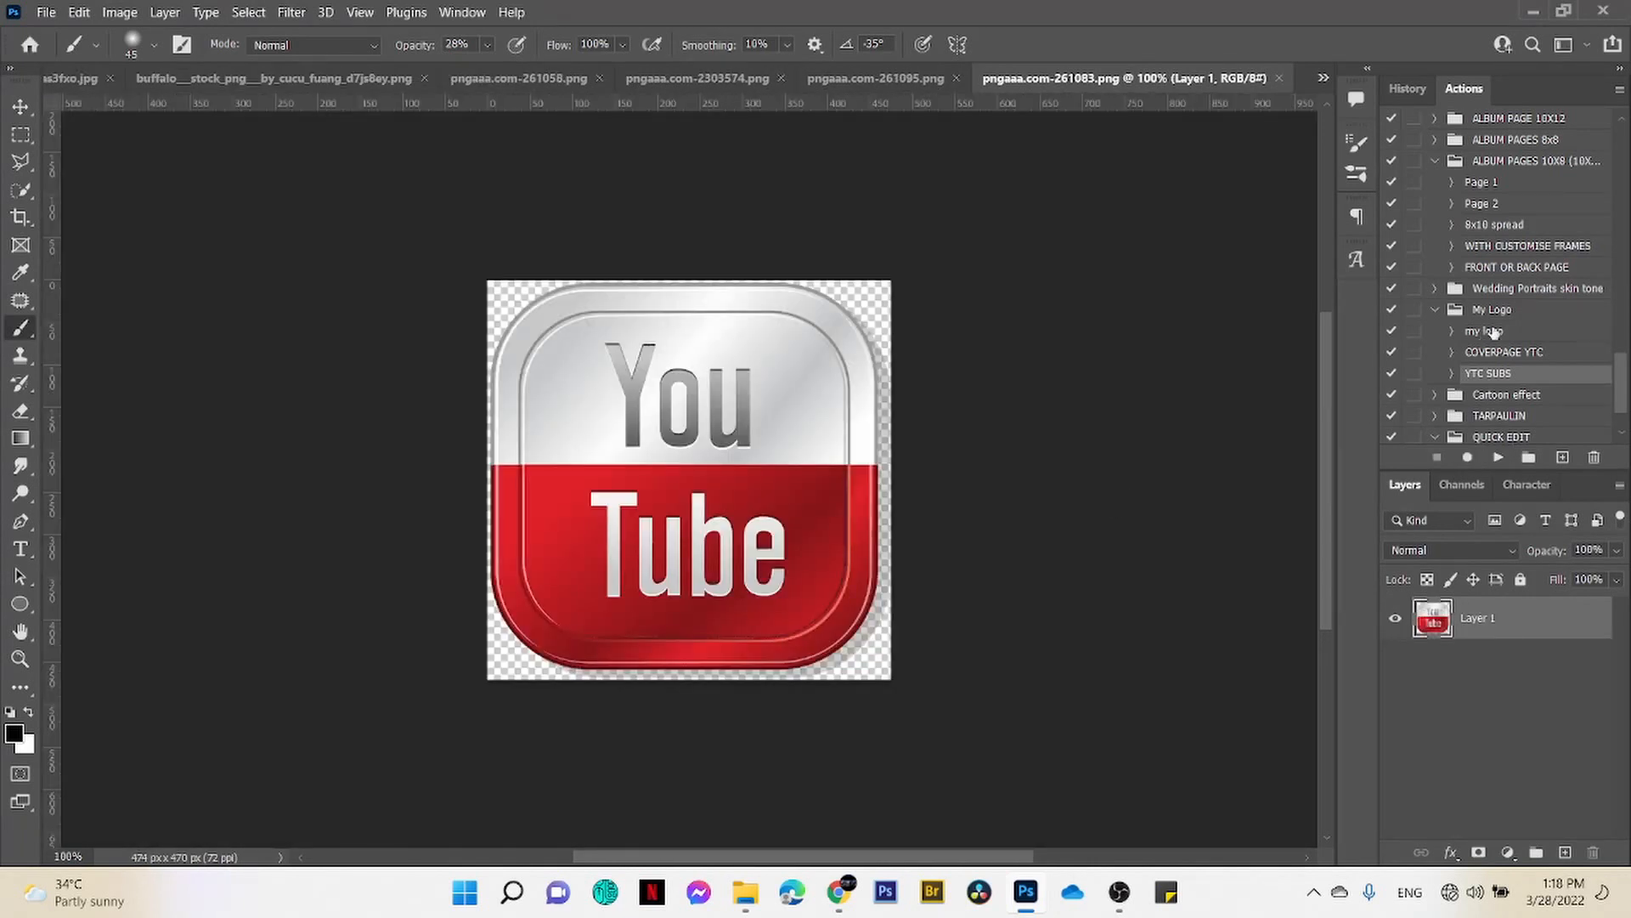
pyautogui.click(1494, 331)
pyautogui.click(1500, 460)
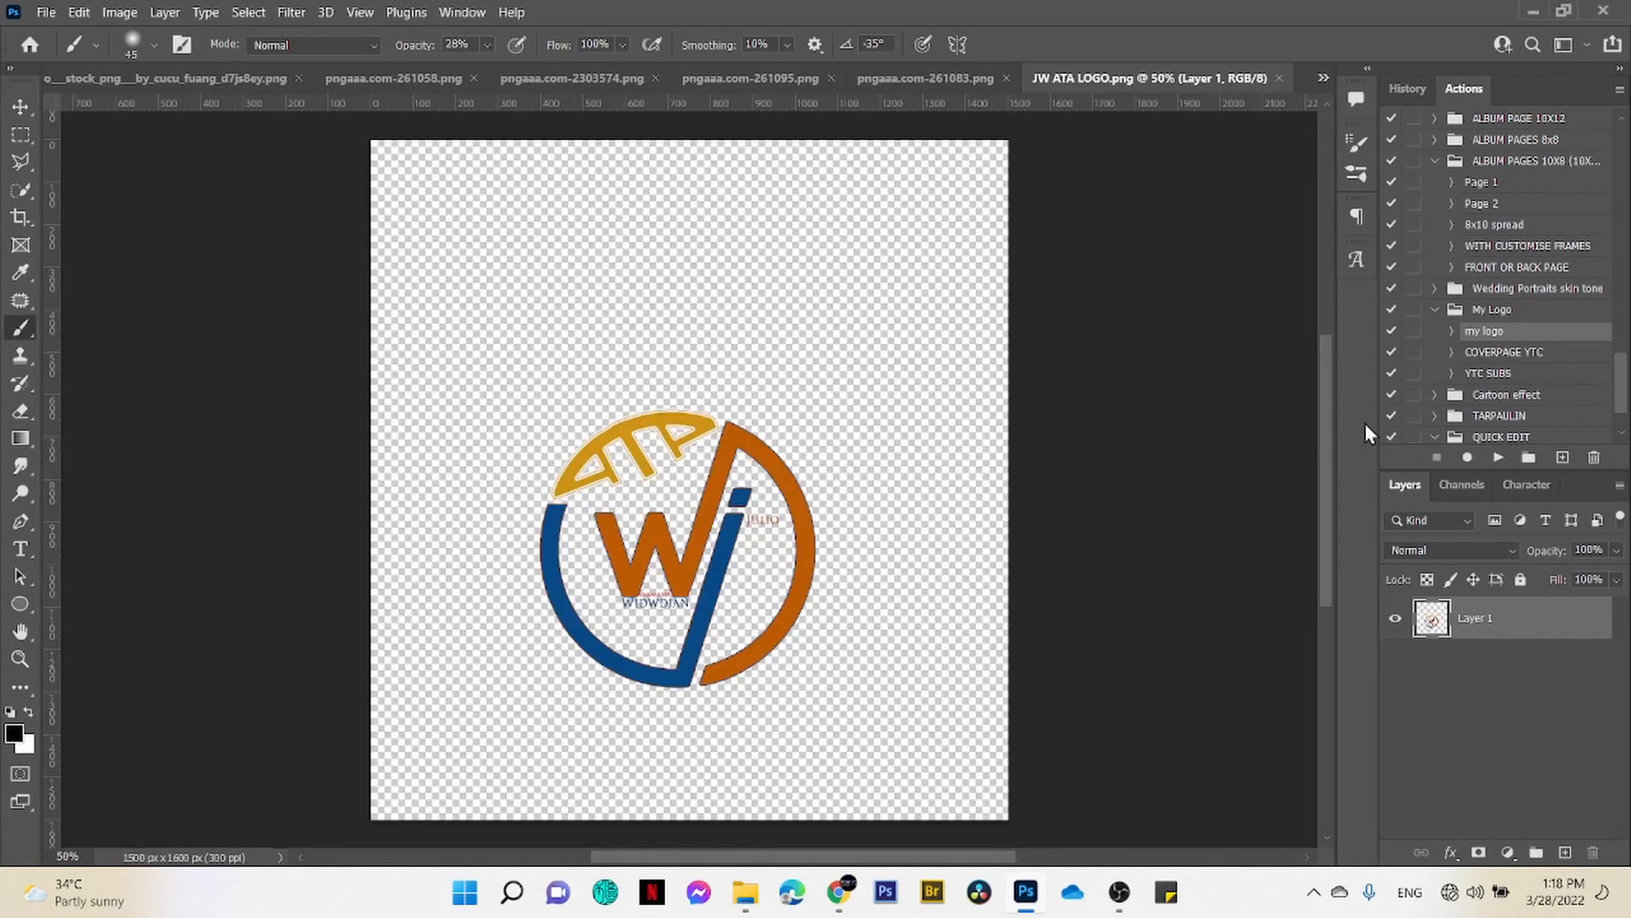
# - Close JW ATA LOGO.png and pngaaa.com-261083.png, and bring up the My YouTube Channel graphic in pngaaa.com-261058.png
pyautogui.click(1279, 78)
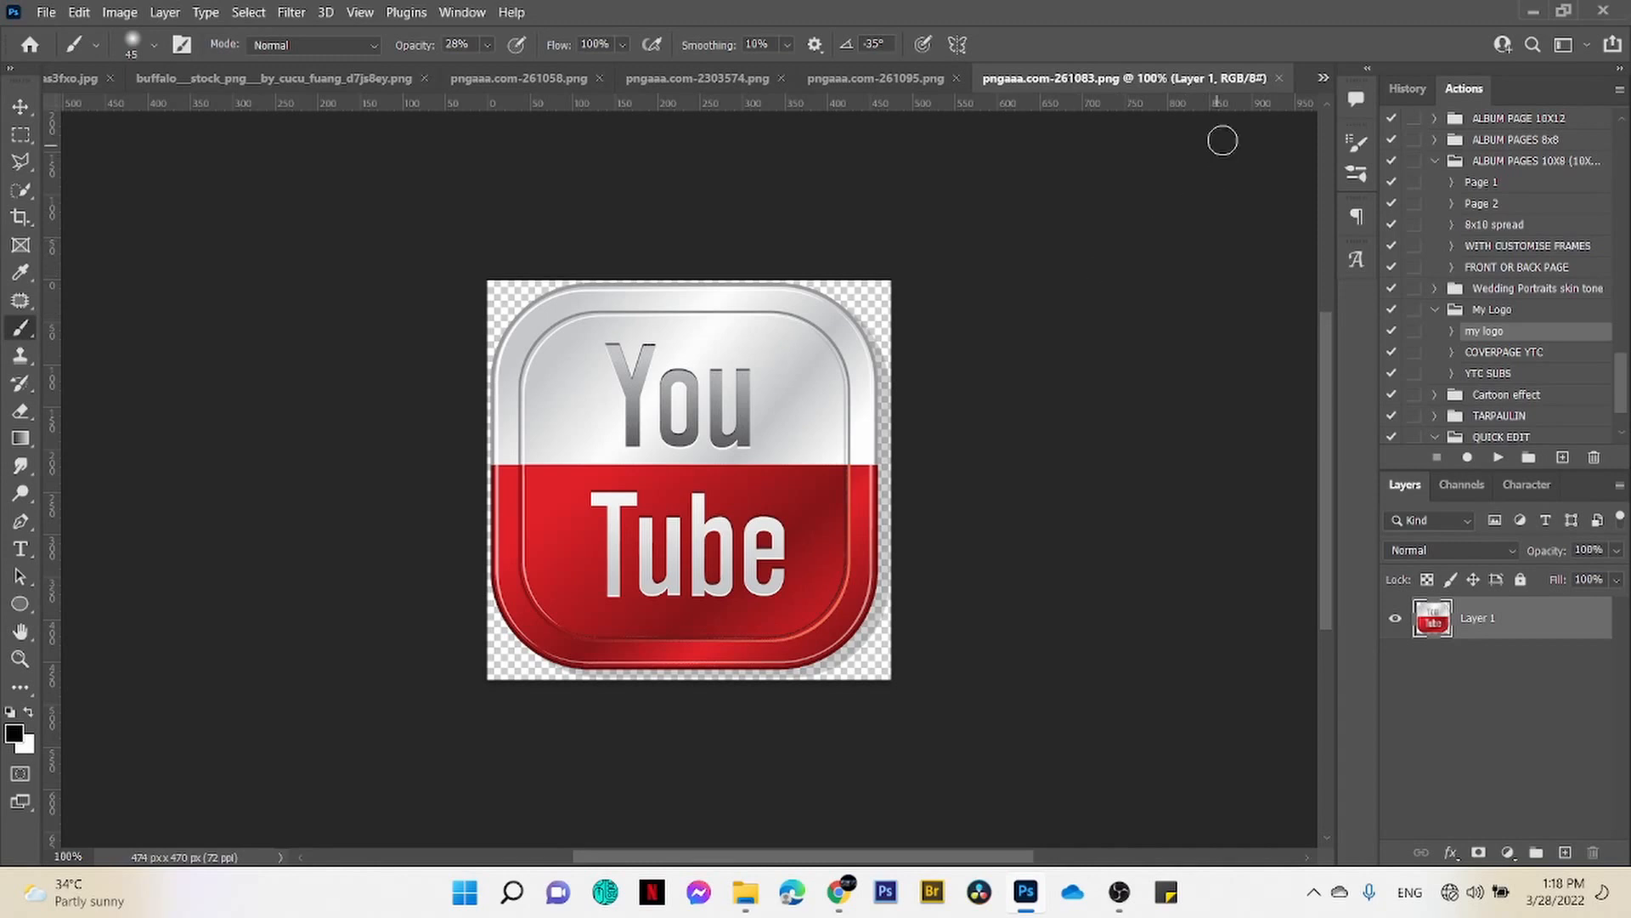
pyautogui.click(1280, 78)
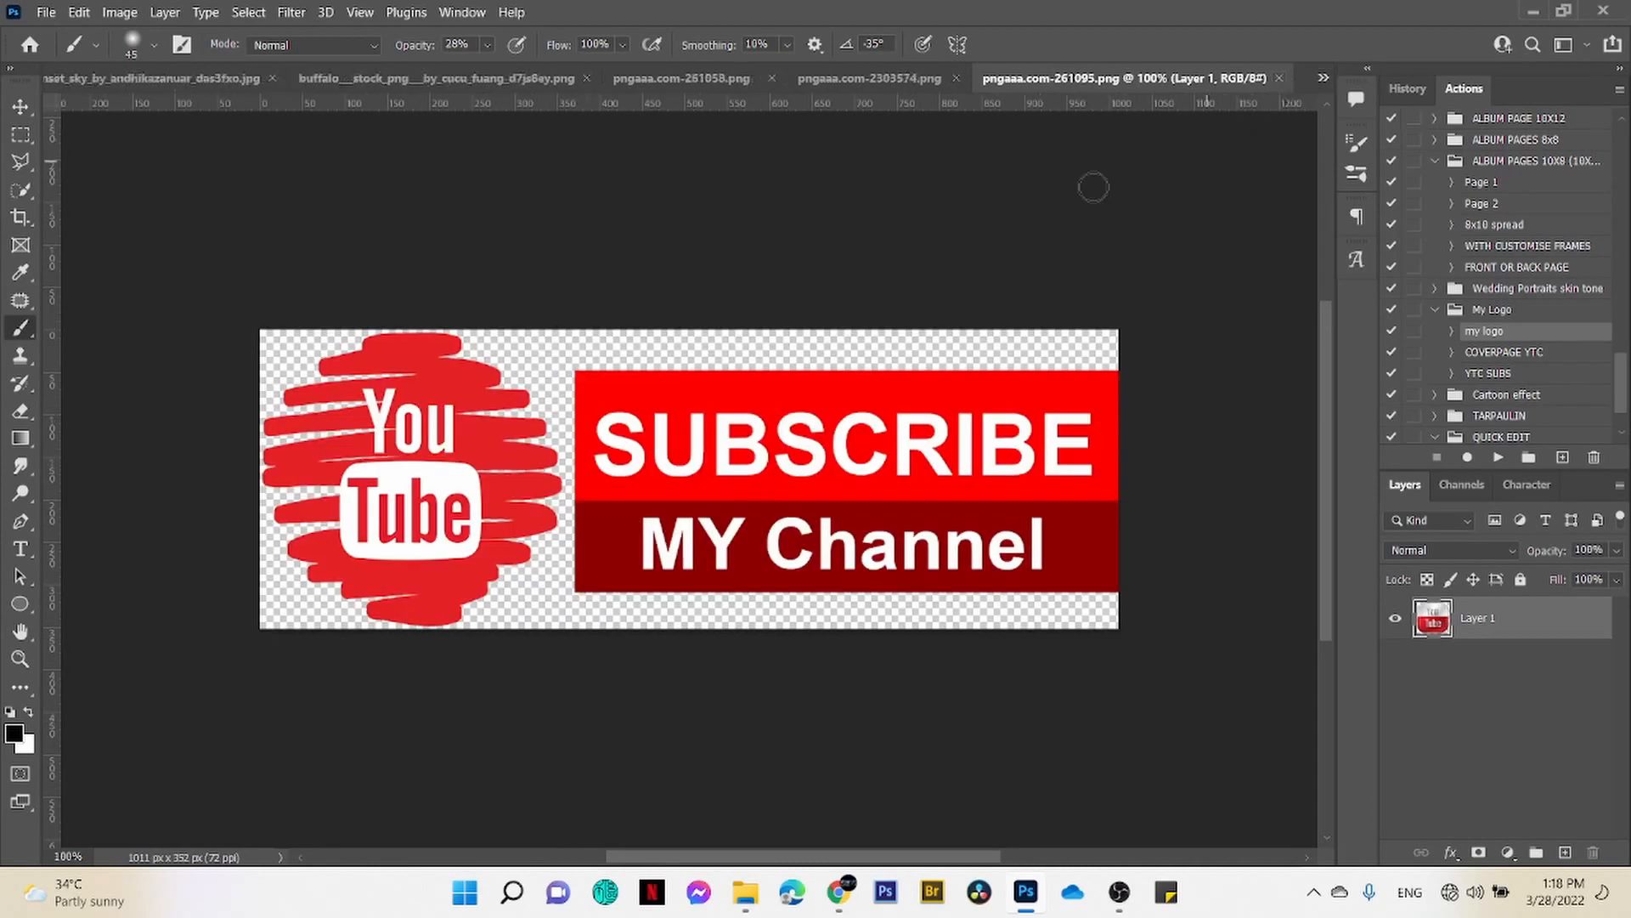
pyautogui.click(915, 78)
pyautogui.click(752, 78)
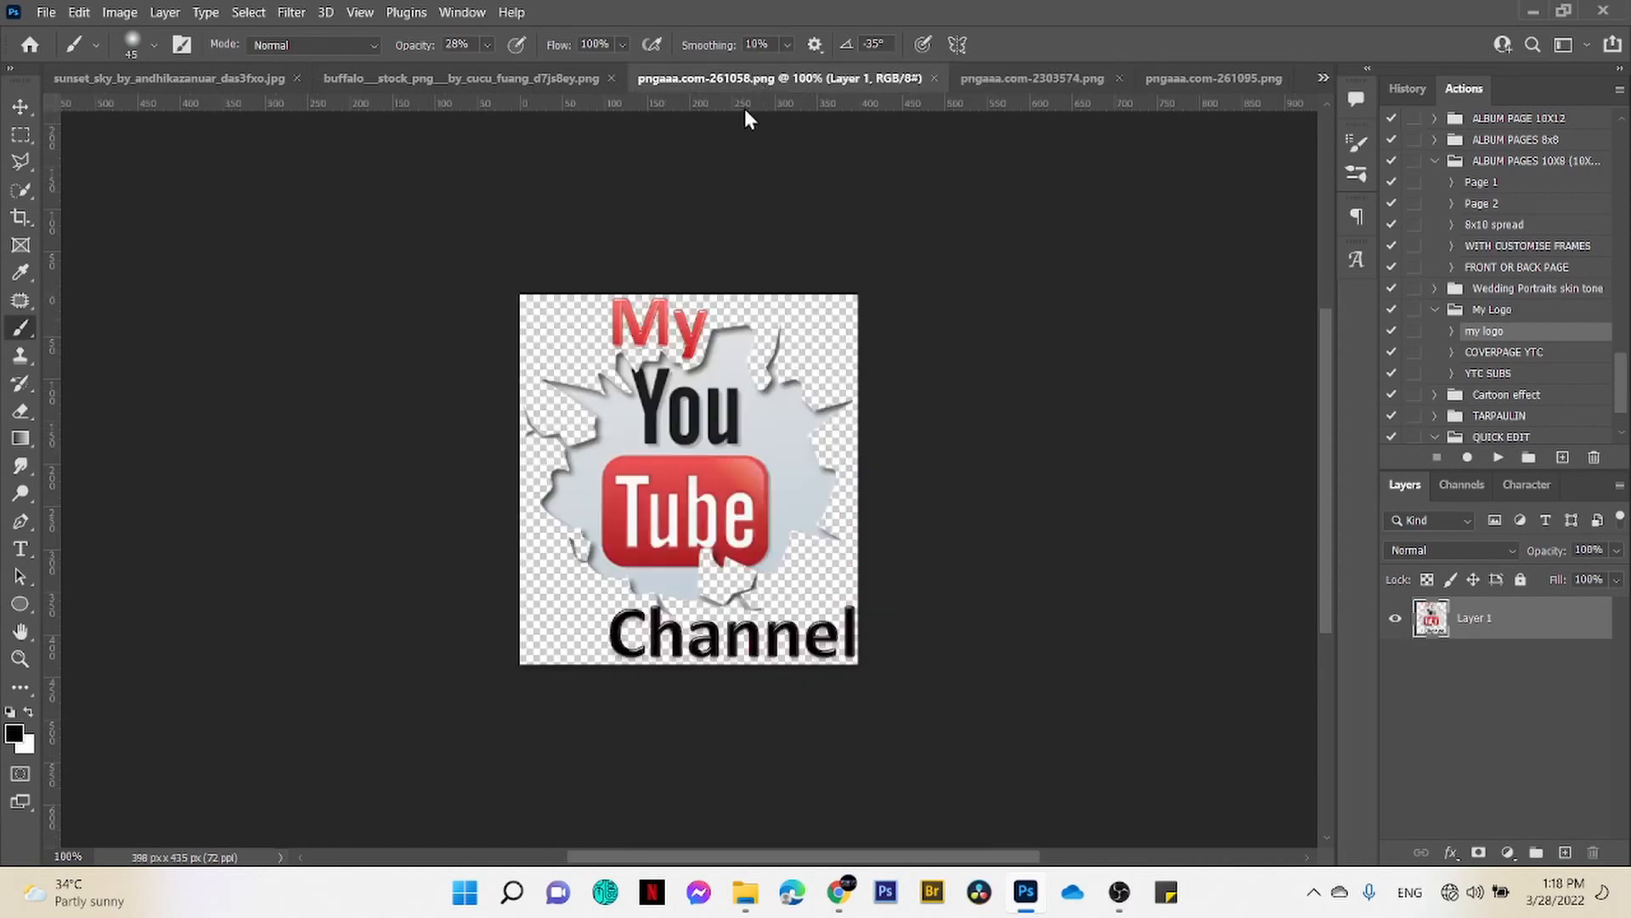
pyautogui.press('v')
pyautogui.moveTo(722, 472); pyautogui.dragTo(211, 125)
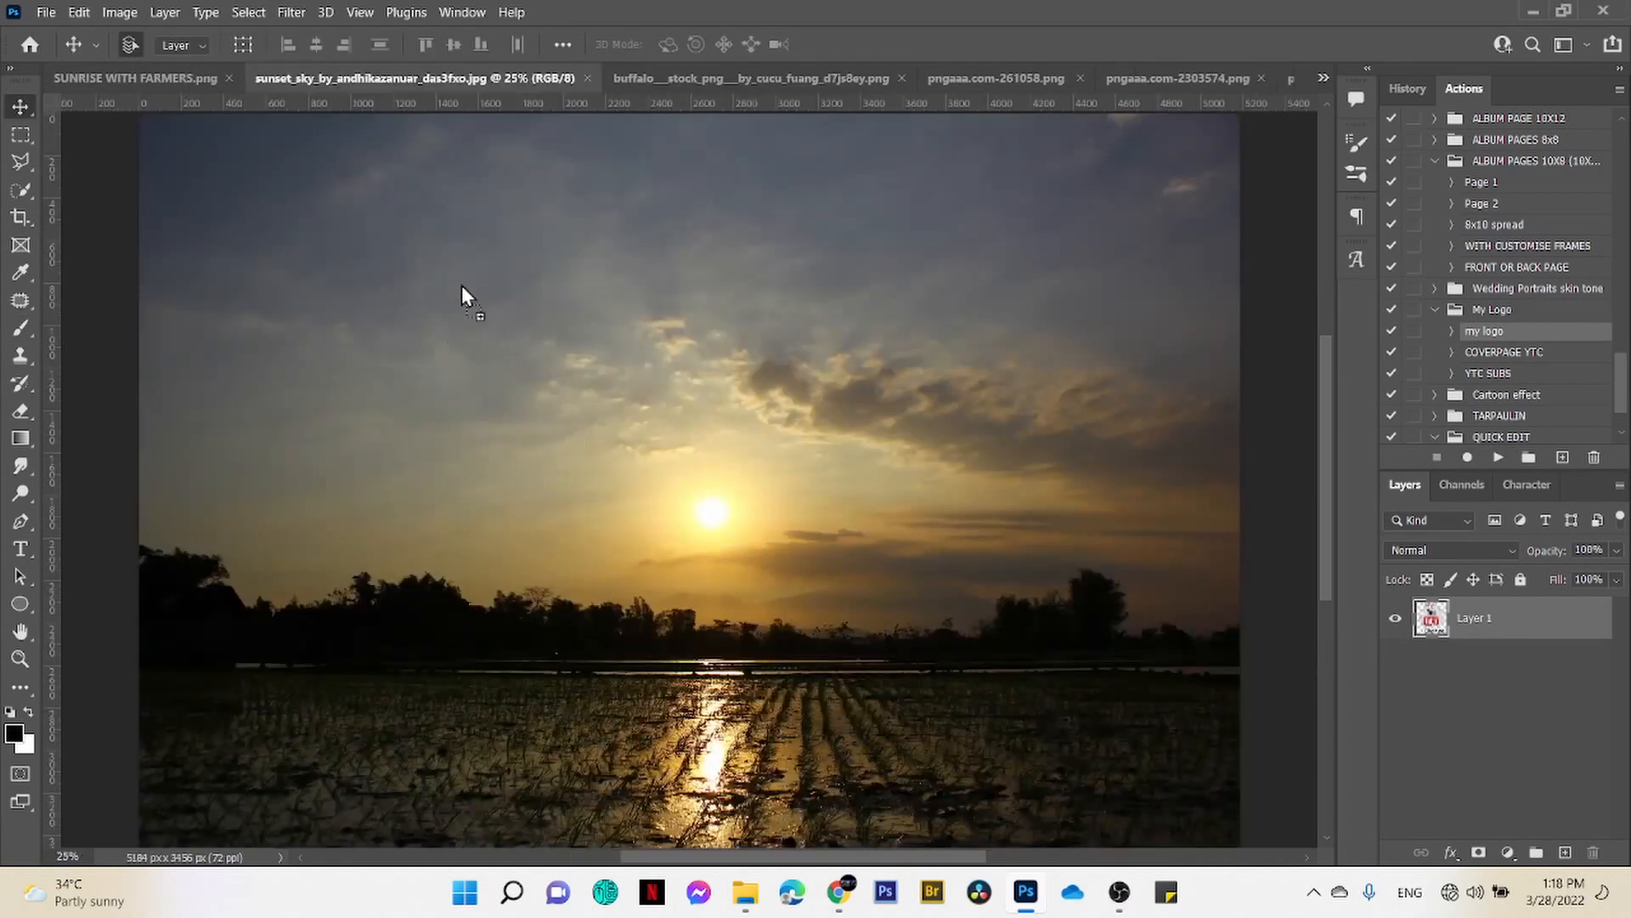
pyautogui.moveTo(287, 177); pyautogui.dragTo(289, 179)
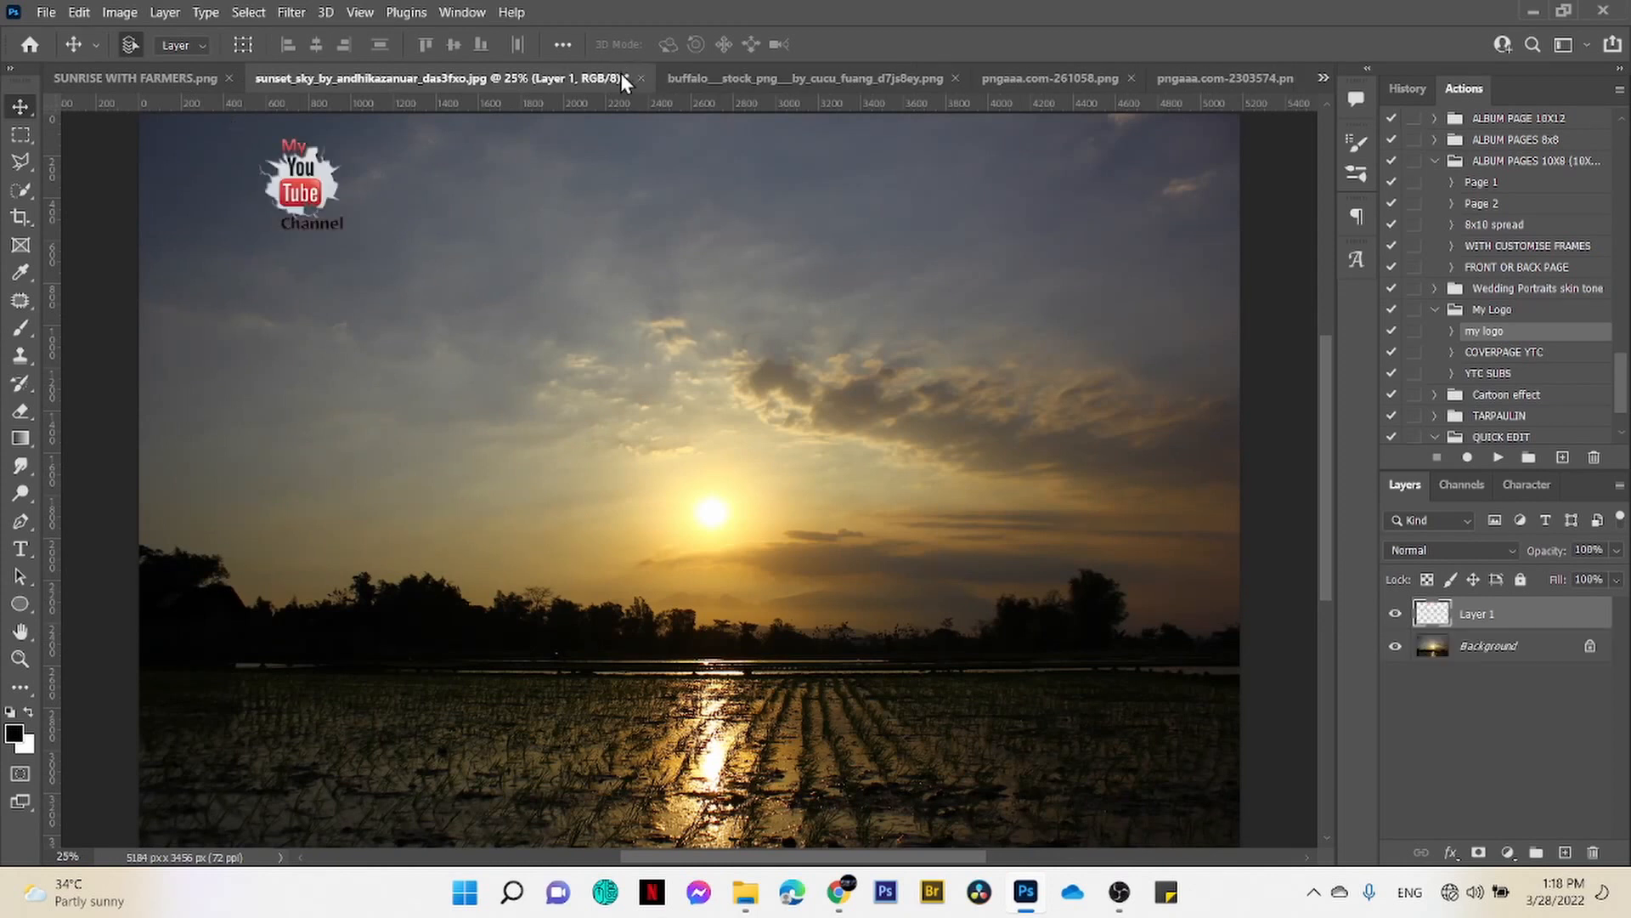
# - Close the sunset sky document without saving its changes, and close the buffalo stock image
pyautogui.click(641, 78)
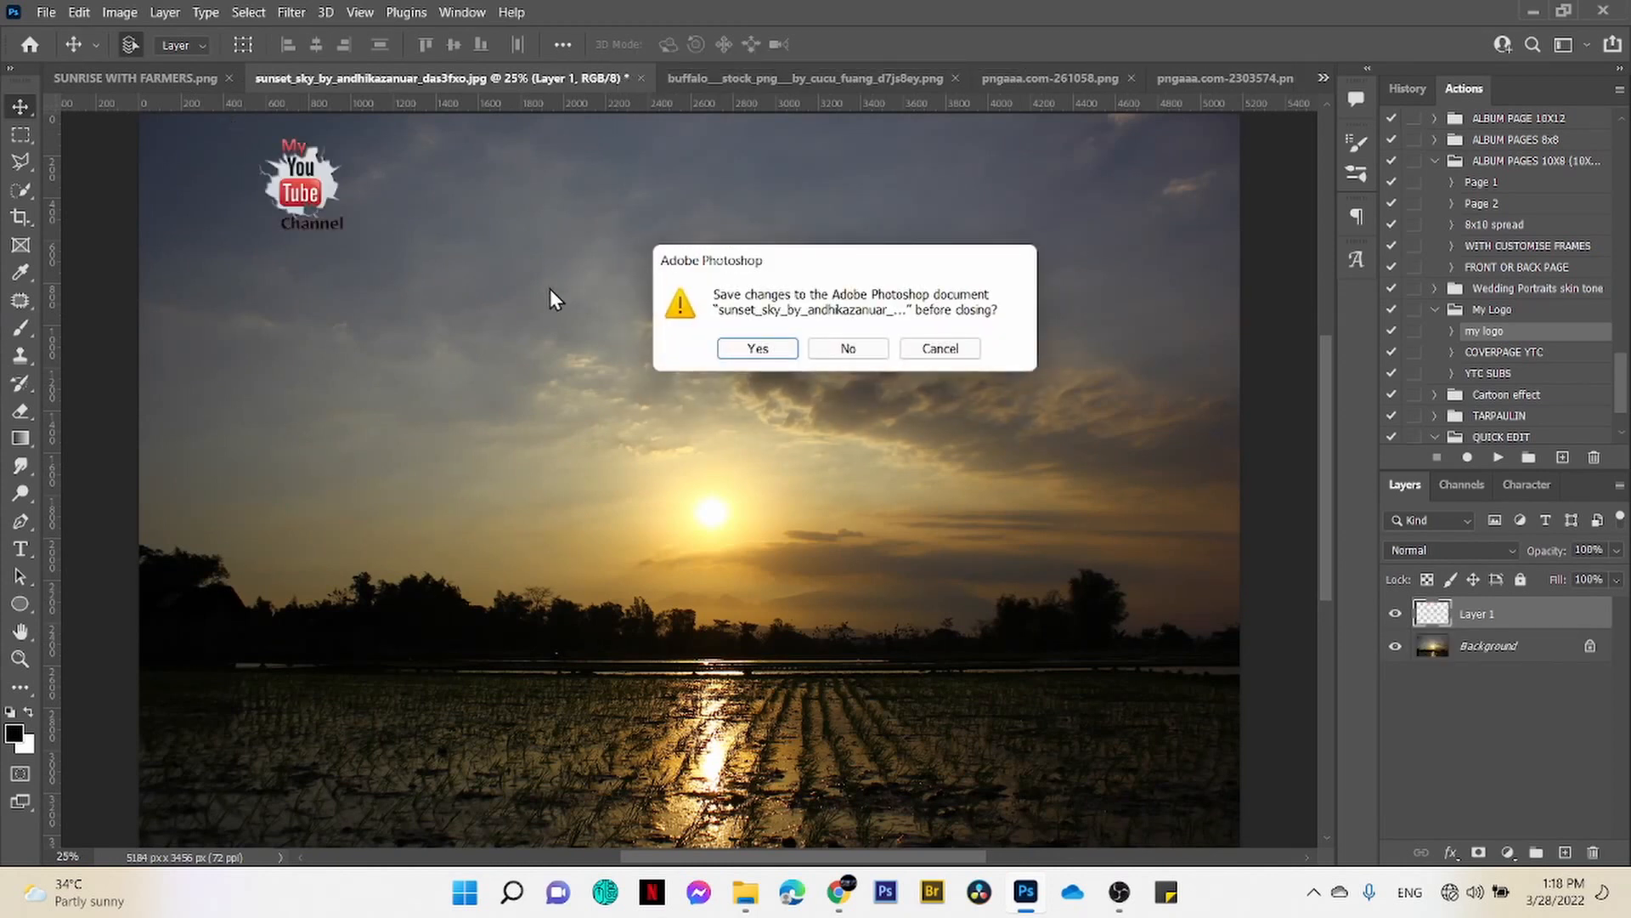
pyautogui.click(816, 341)
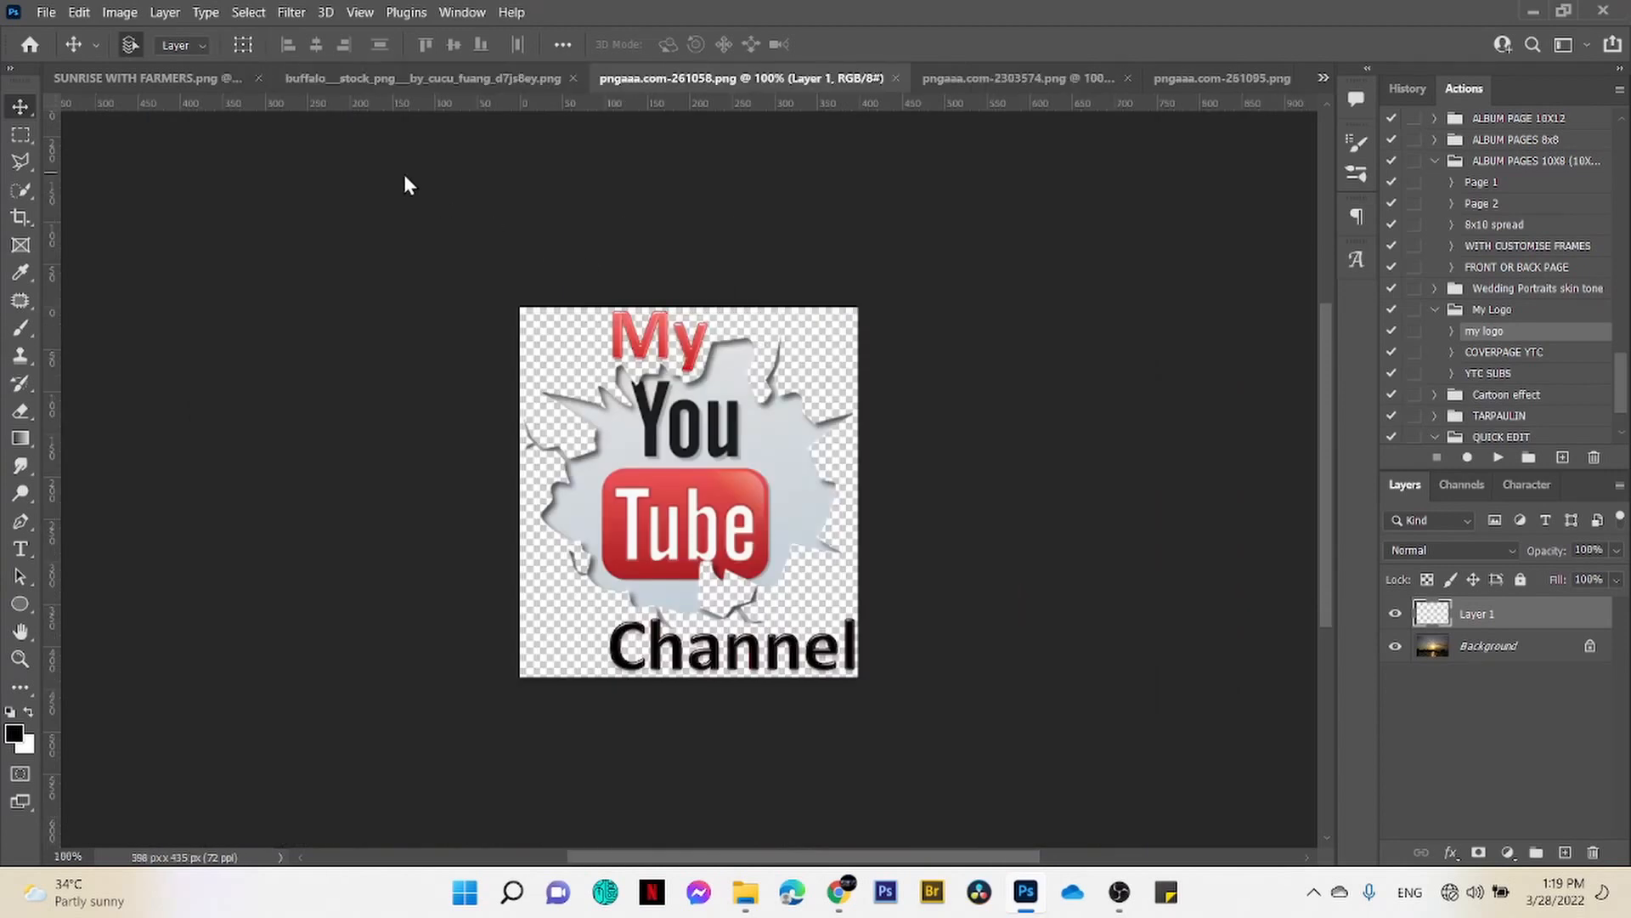
pyautogui.click(415, 78)
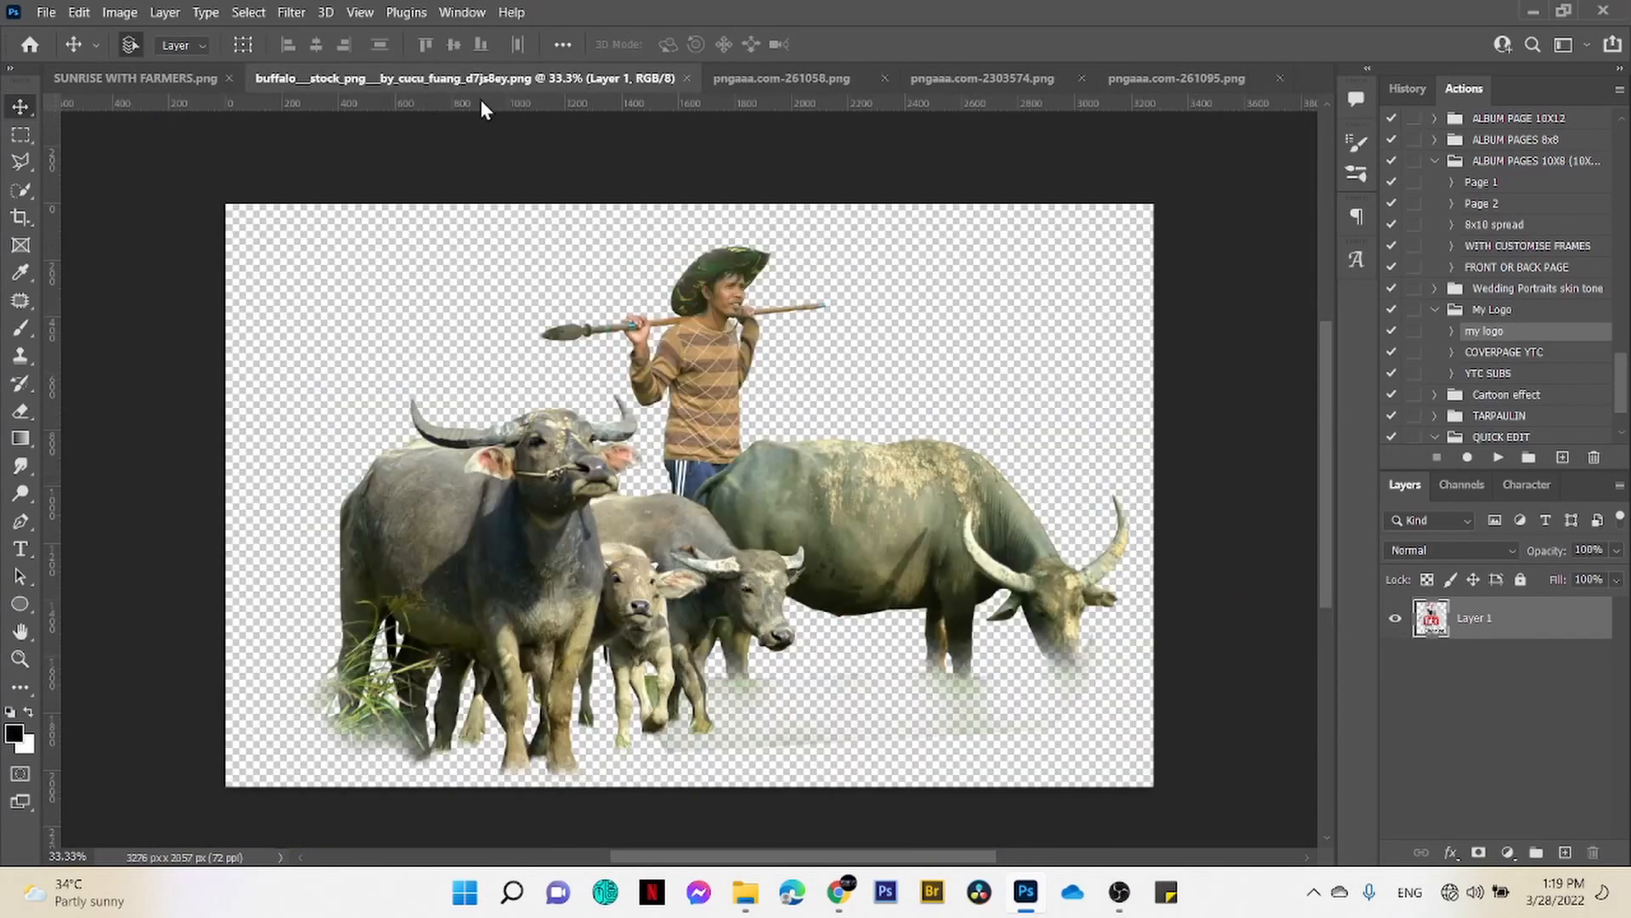
pyautogui.click(685, 74)
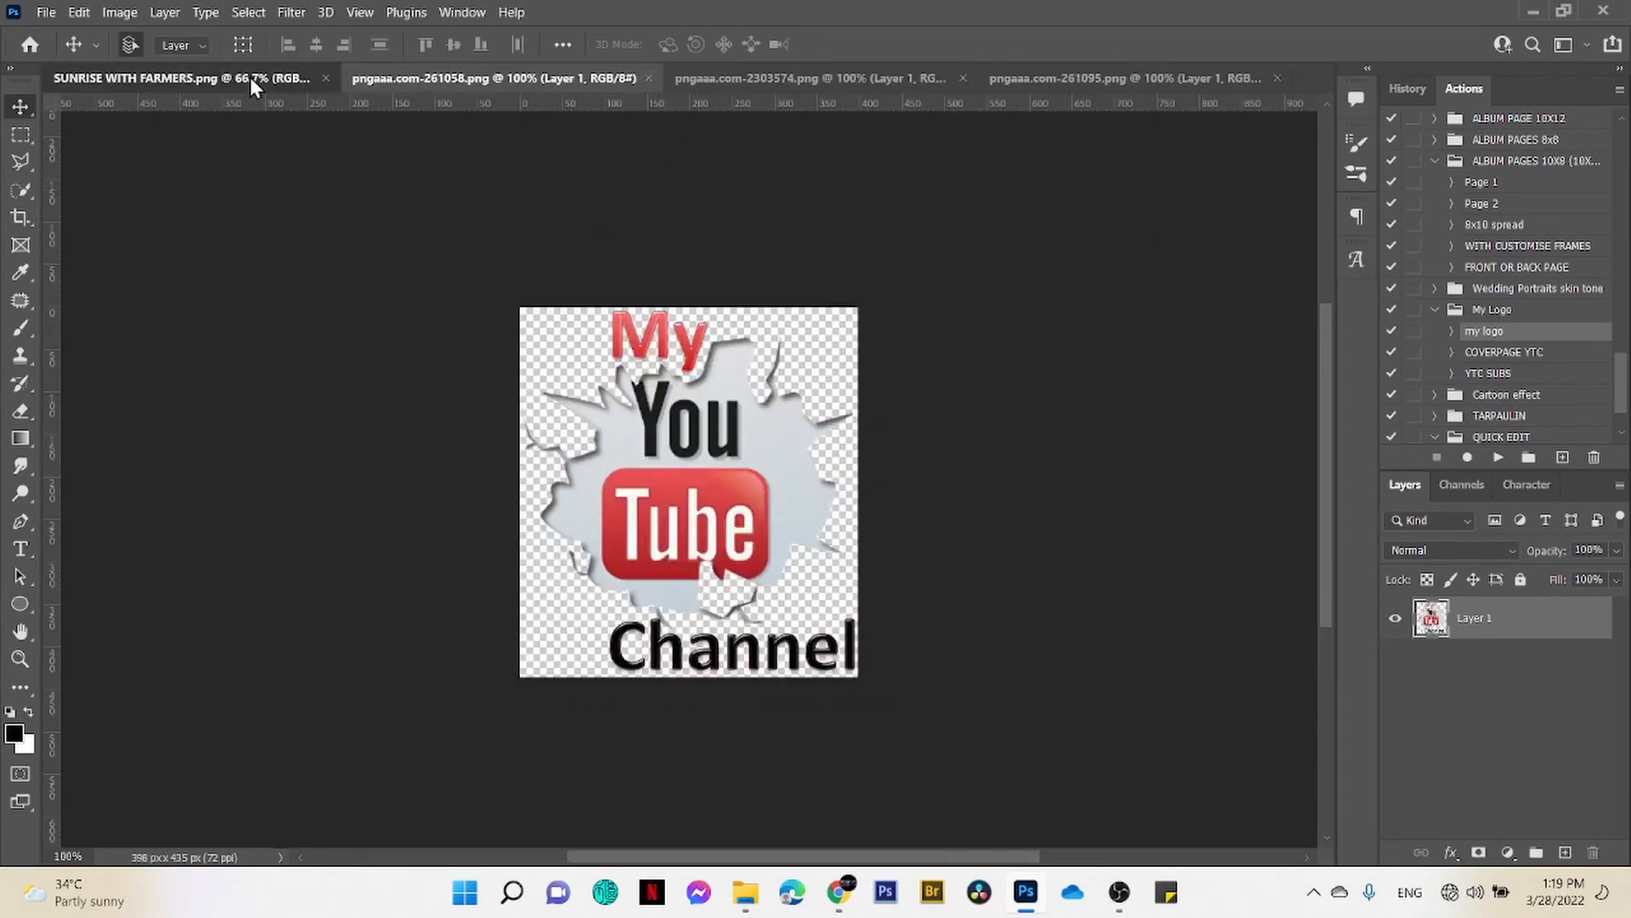
# - Copy the My YouTube Channel graphic from pngaaa.com-261058.png into the lower-right area of the SUNRISE WITH FARMERS.png image
pyautogui.click(250, 76)
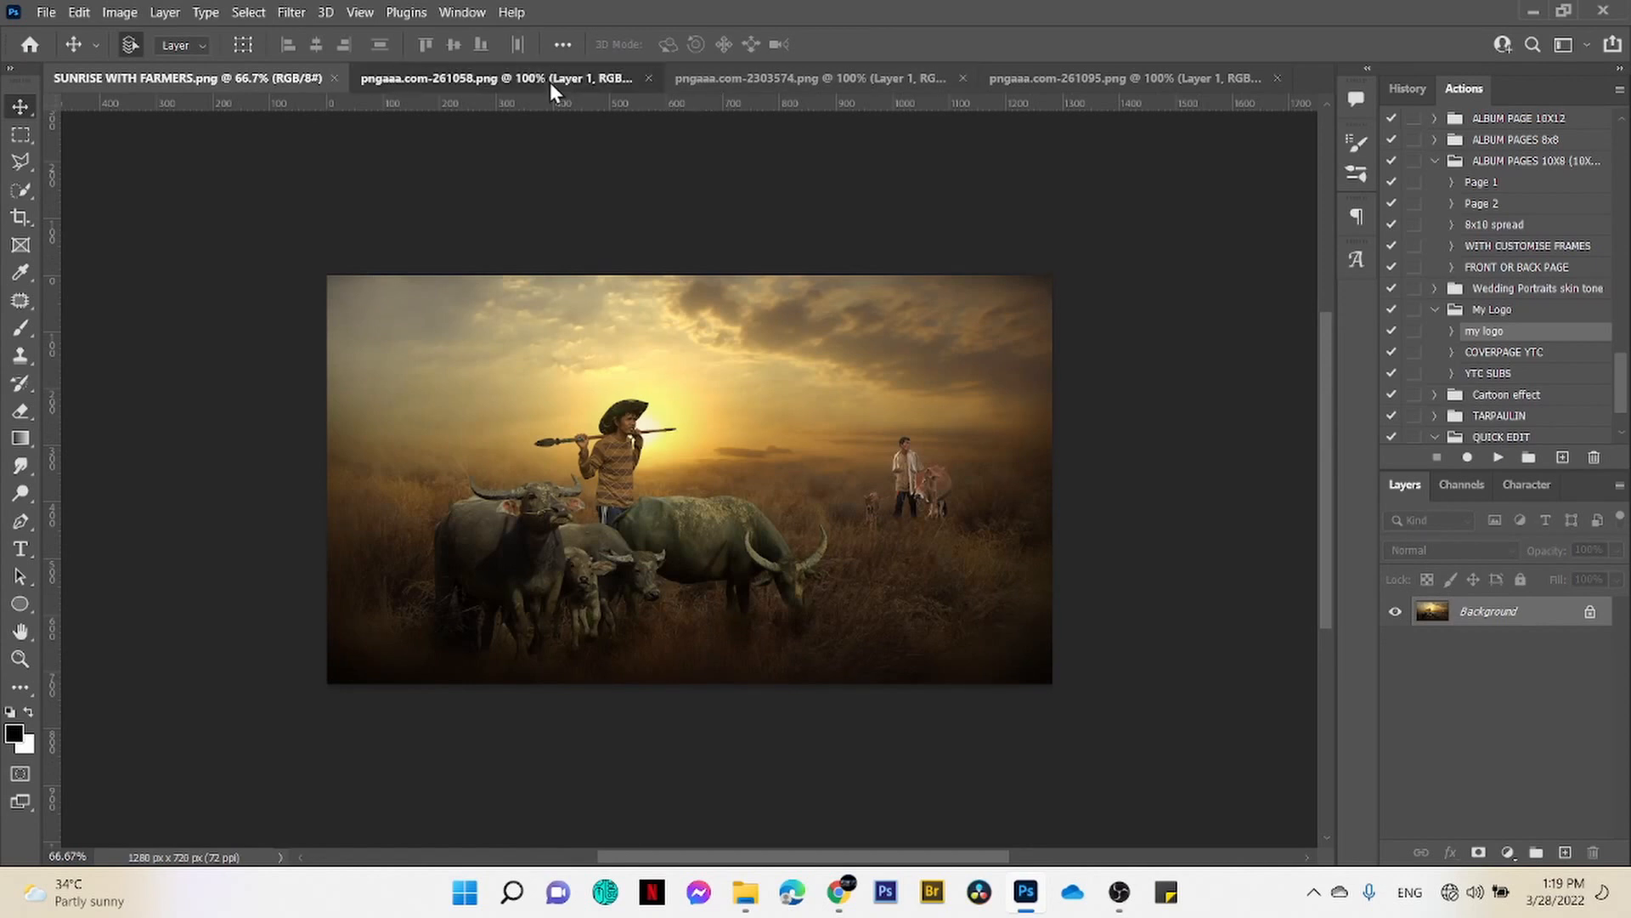
pyautogui.click(549, 82)
pyautogui.moveTo(642, 484); pyautogui.dragTo(847, 524)
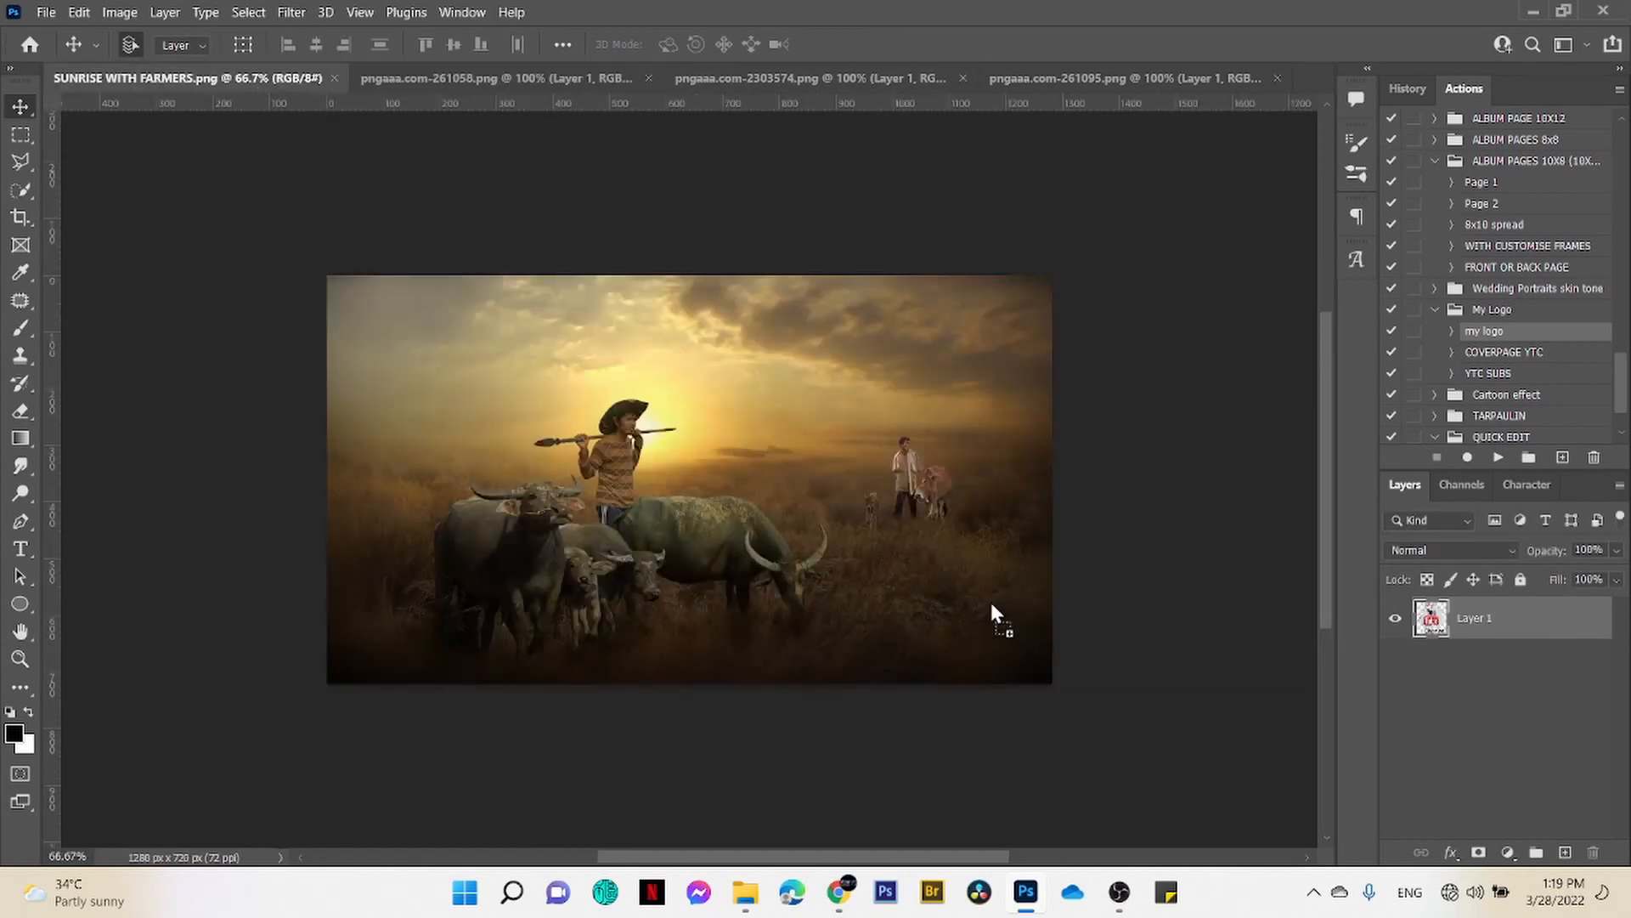
pyautogui.moveTo(977, 599); pyautogui.dragTo(947, 597)
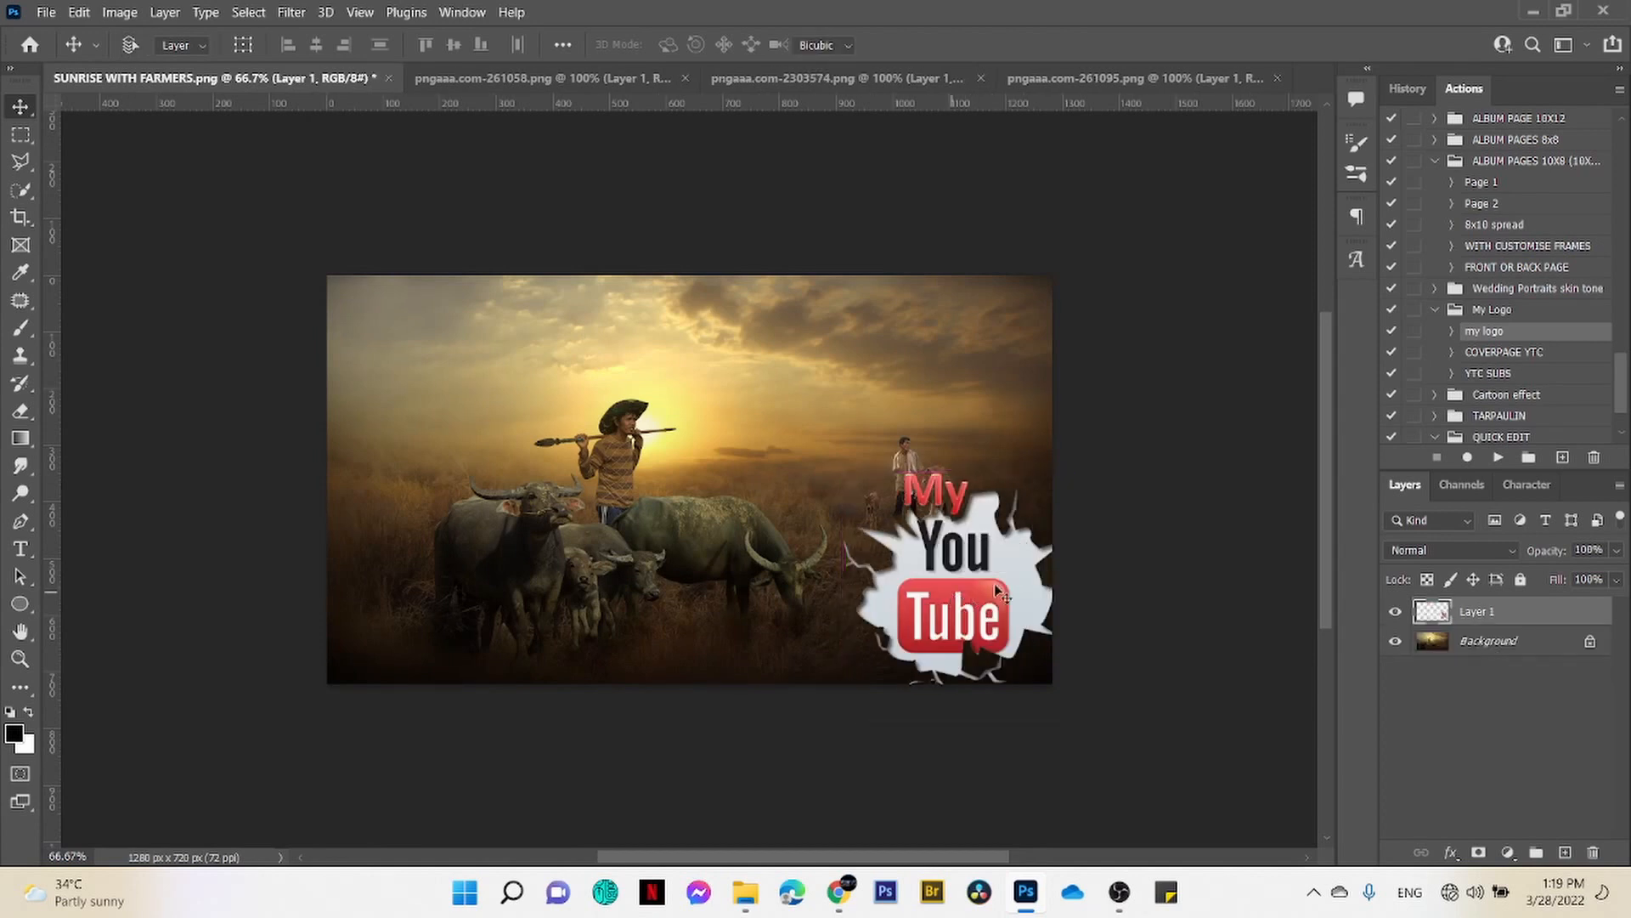
# - Scale the My YouTube Channel graphic to about 61% within the image's lower-right corner and set its layer opacity to 78%
pyautogui.hotkey('ctrl', 't')
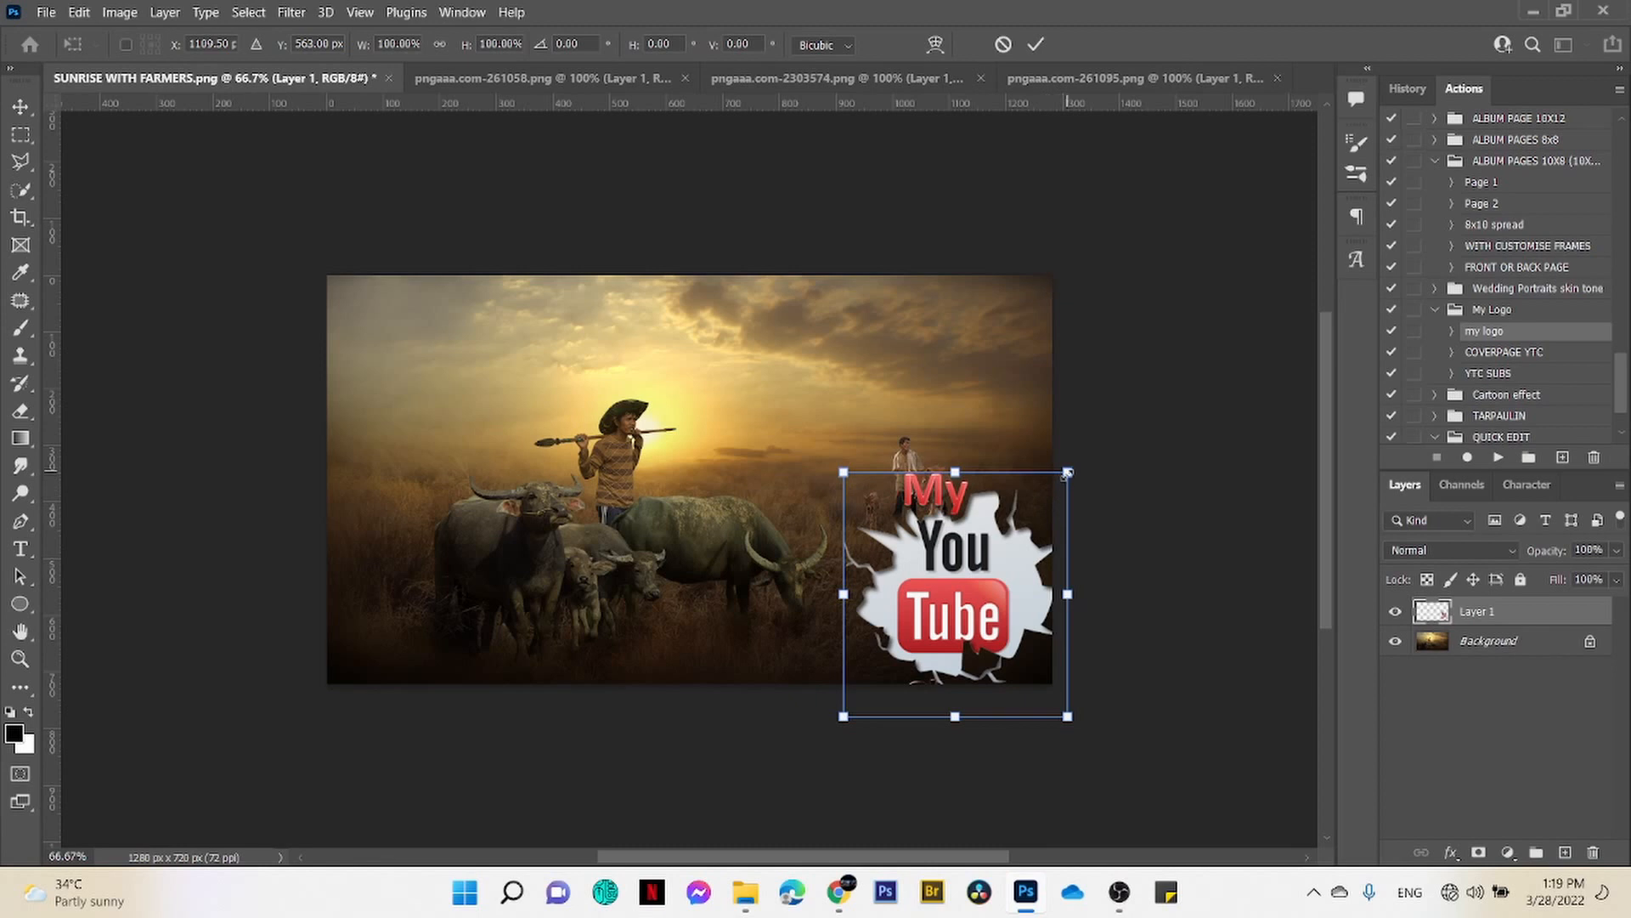
pyautogui.moveTo(1067, 472); pyautogui.dragTo(1029, 525)
pyautogui.moveTo(970, 585); pyautogui.dragTo(967, 593)
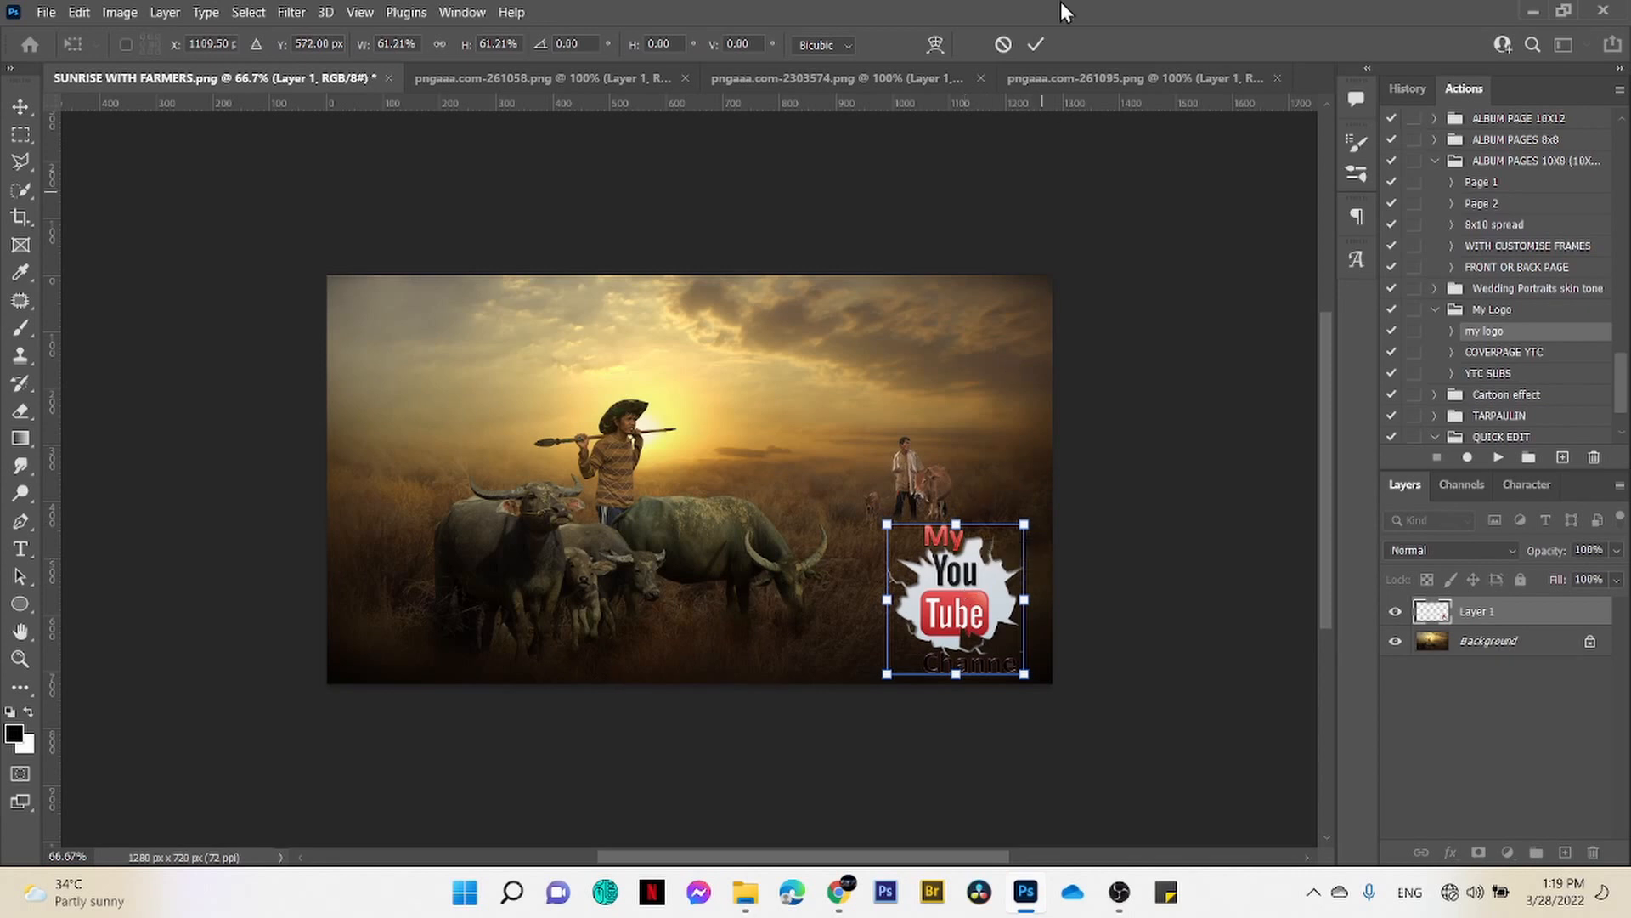
pyautogui.click(1037, 44)
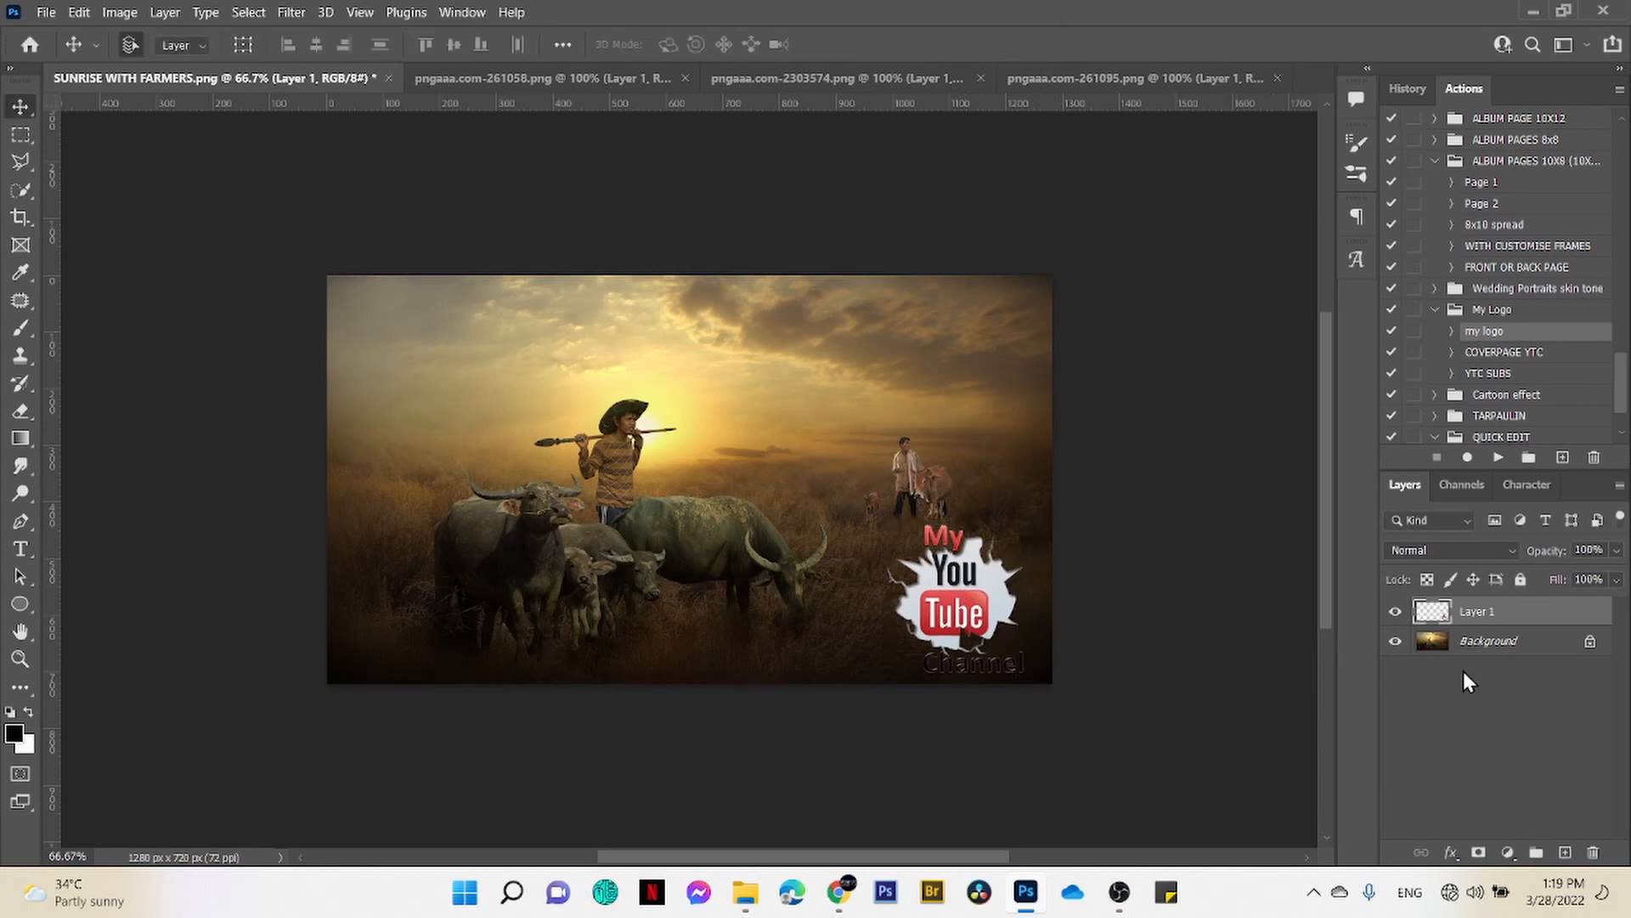
pyautogui.moveTo(1614, 557)
pyautogui.mouseDown()
pyautogui.moveTo(1608, 583)
pyautogui.moveTo(1590, 576)
pyautogui.mouseUp()
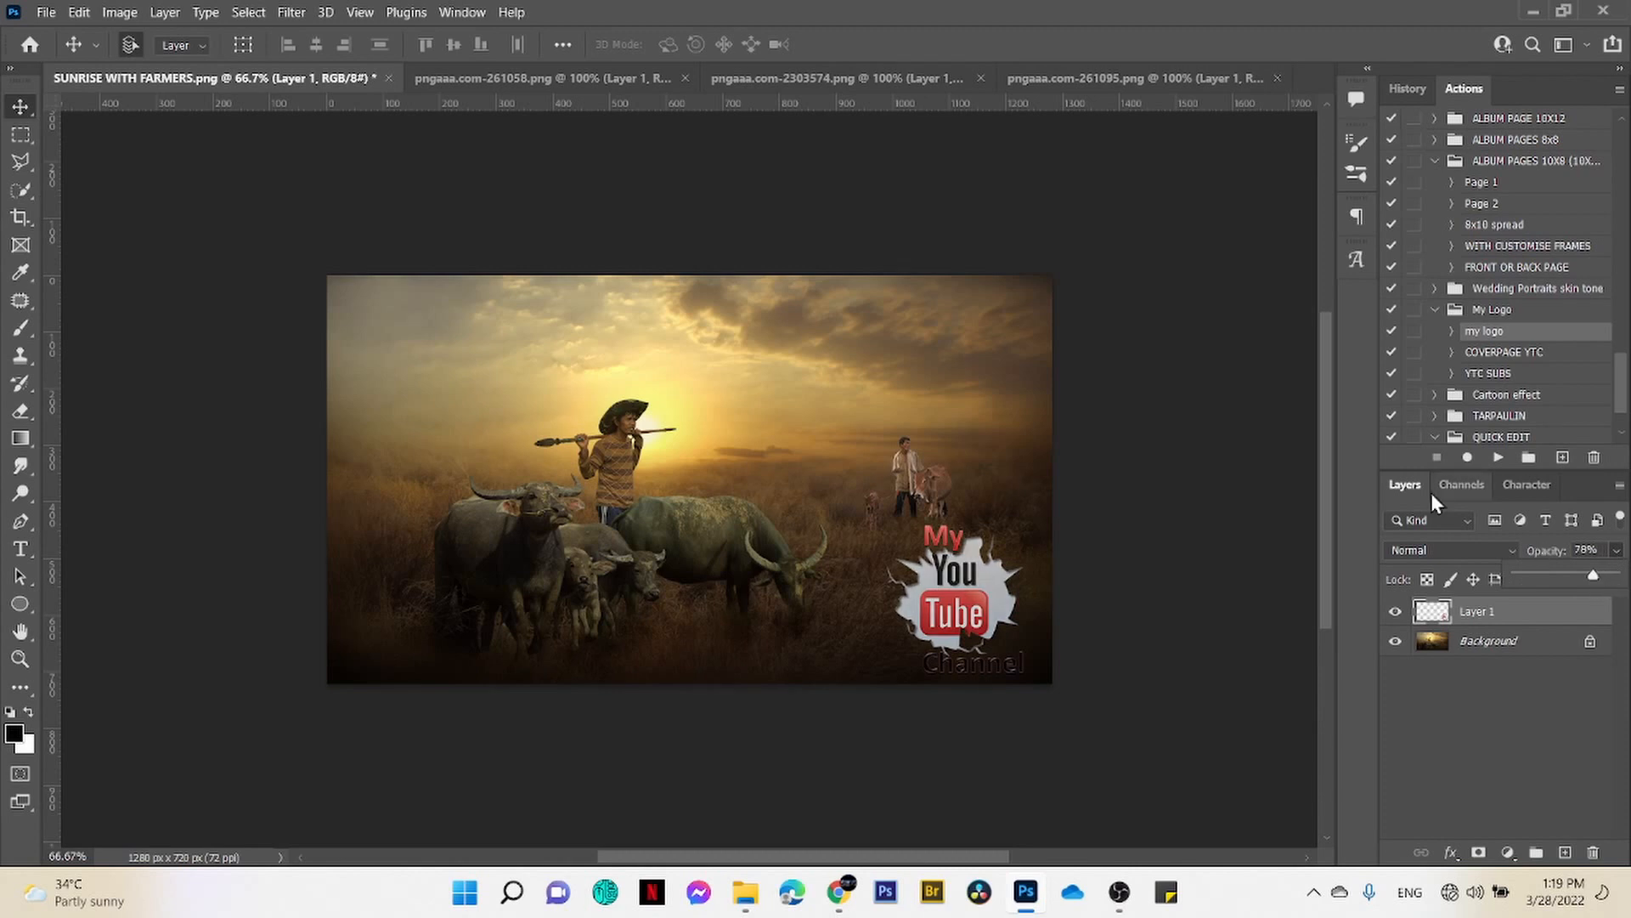
# - Compare the two subscribe graphics and copy the Subscribe button with the hand from pngaaa.com-2303574.png into the lower-left area of SUNRISE WITH FARMERS.png
pyautogui.click(1067, 79)
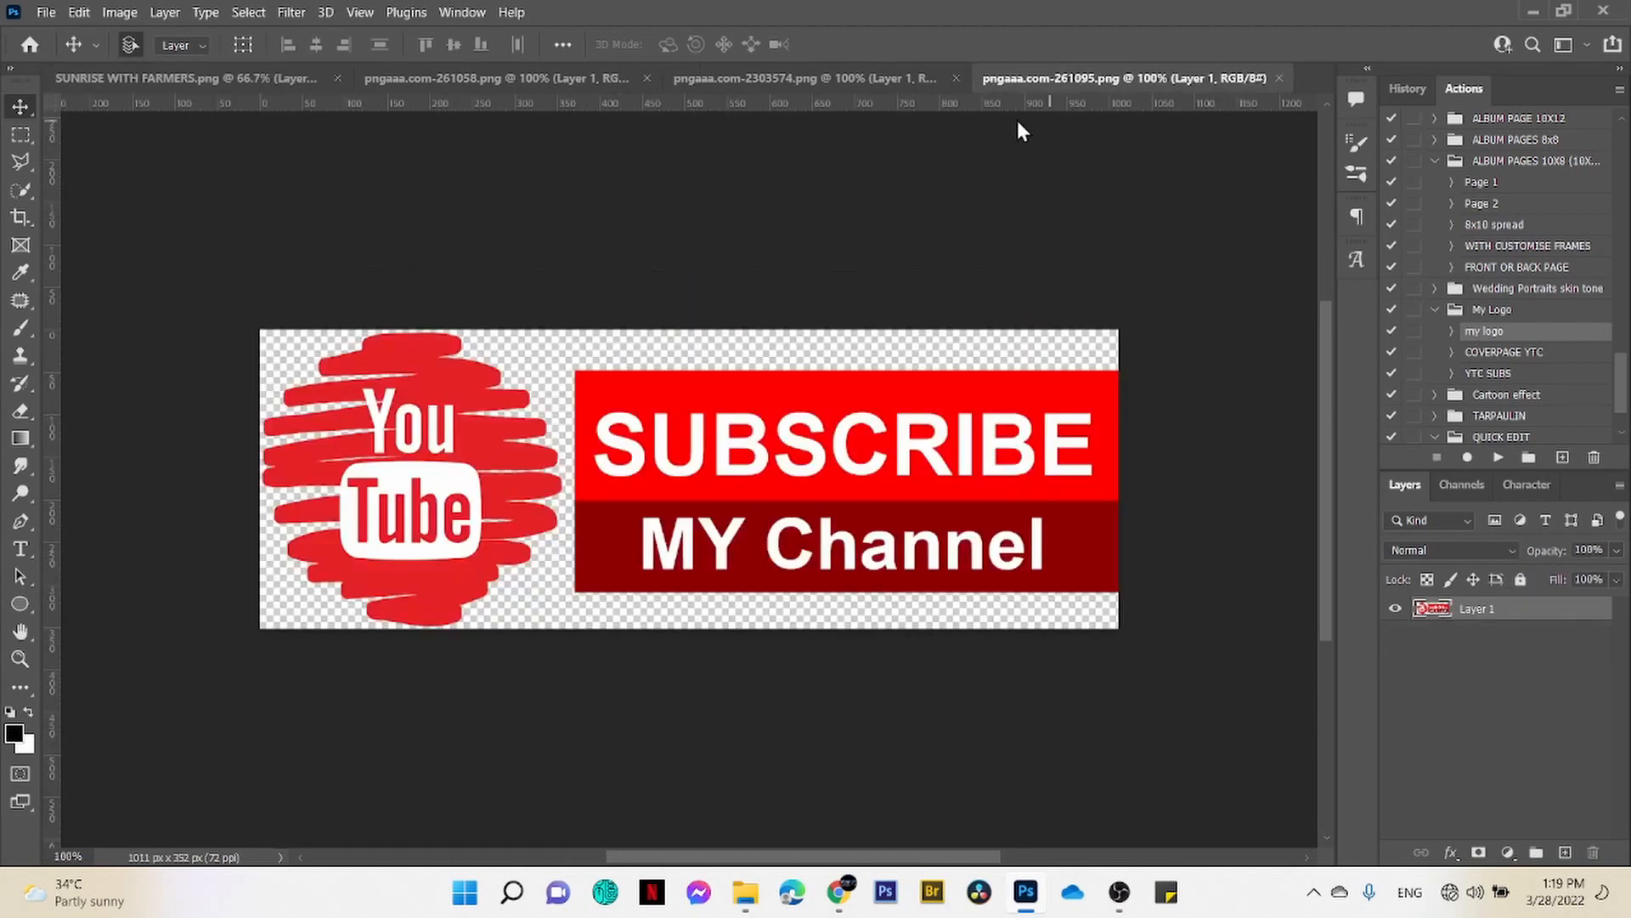
pyautogui.click(861, 73)
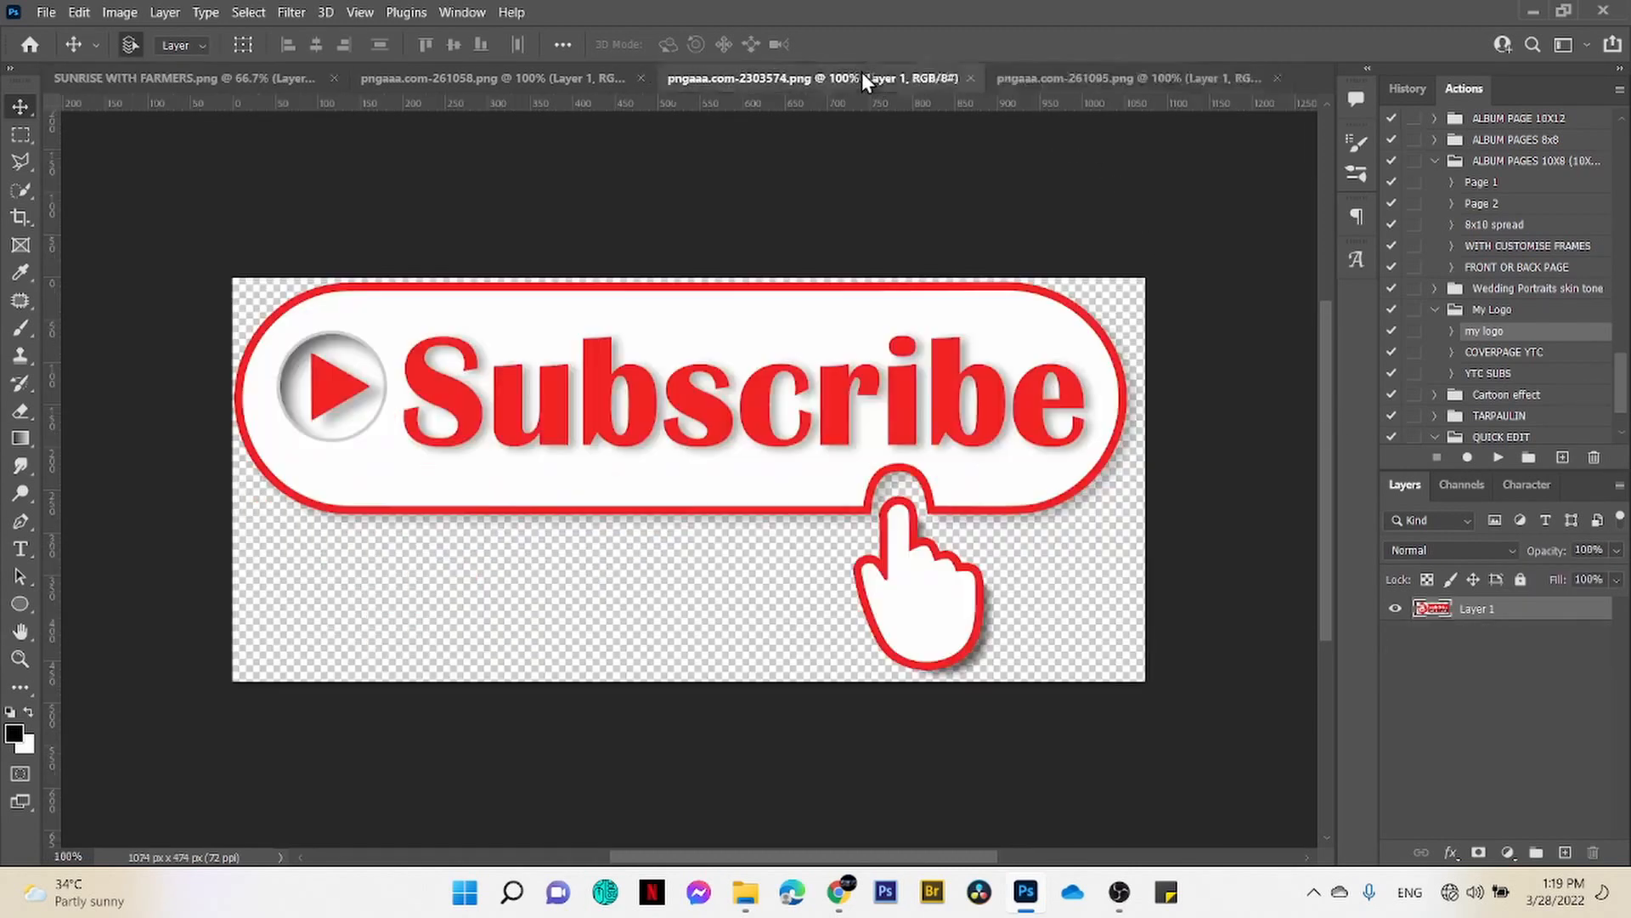
pyautogui.click(583, 80)
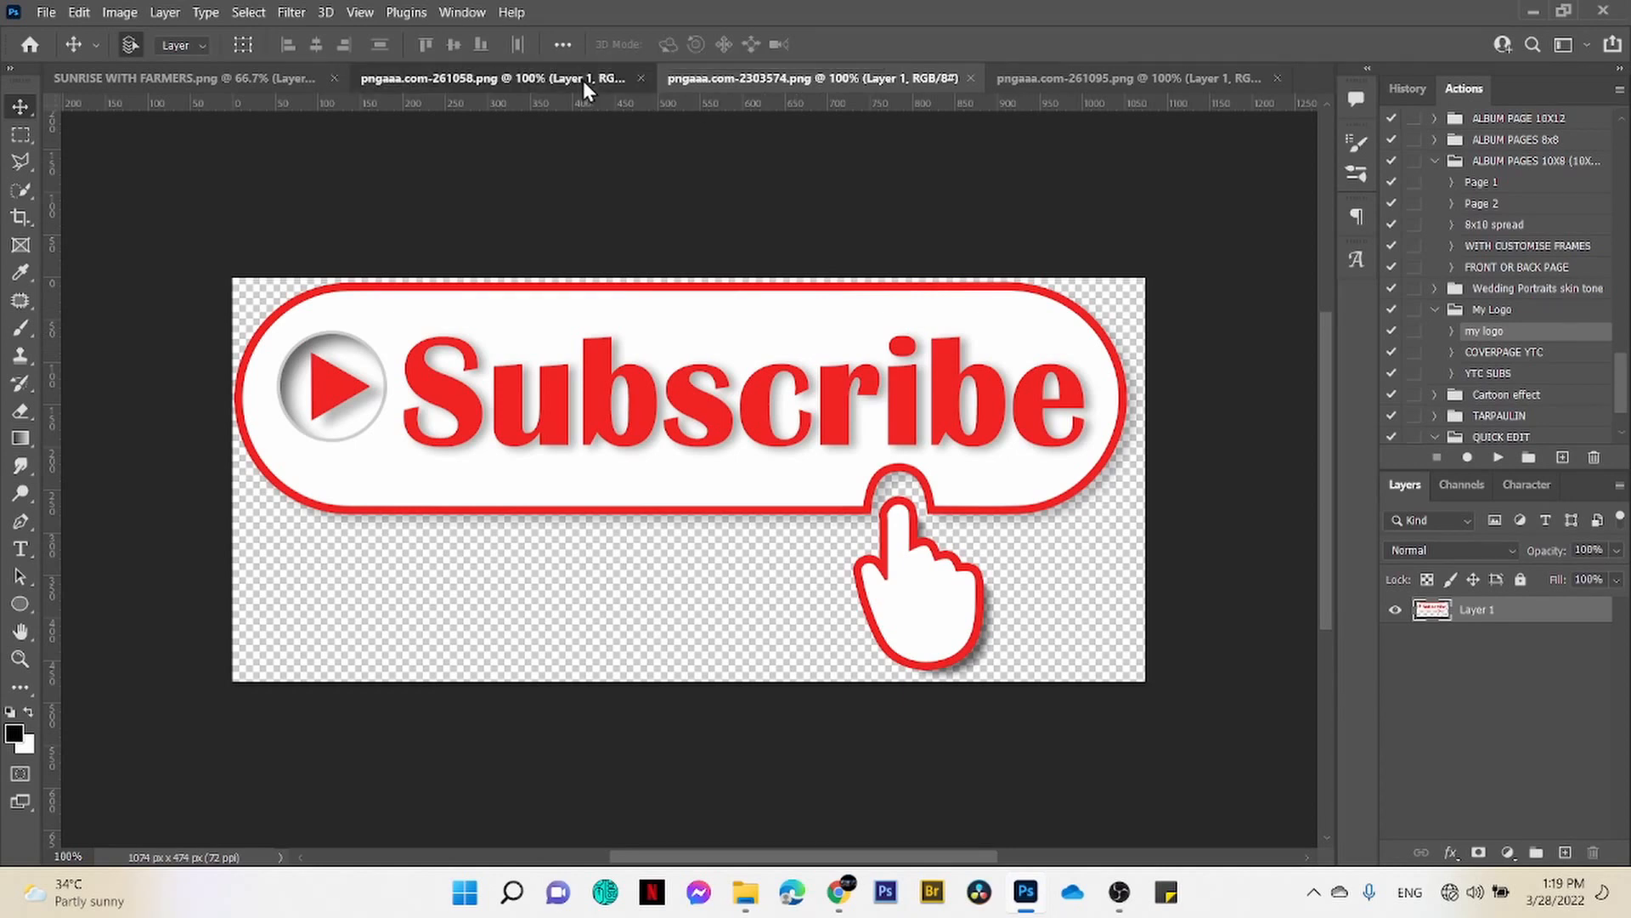
pyautogui.click(863, 83)
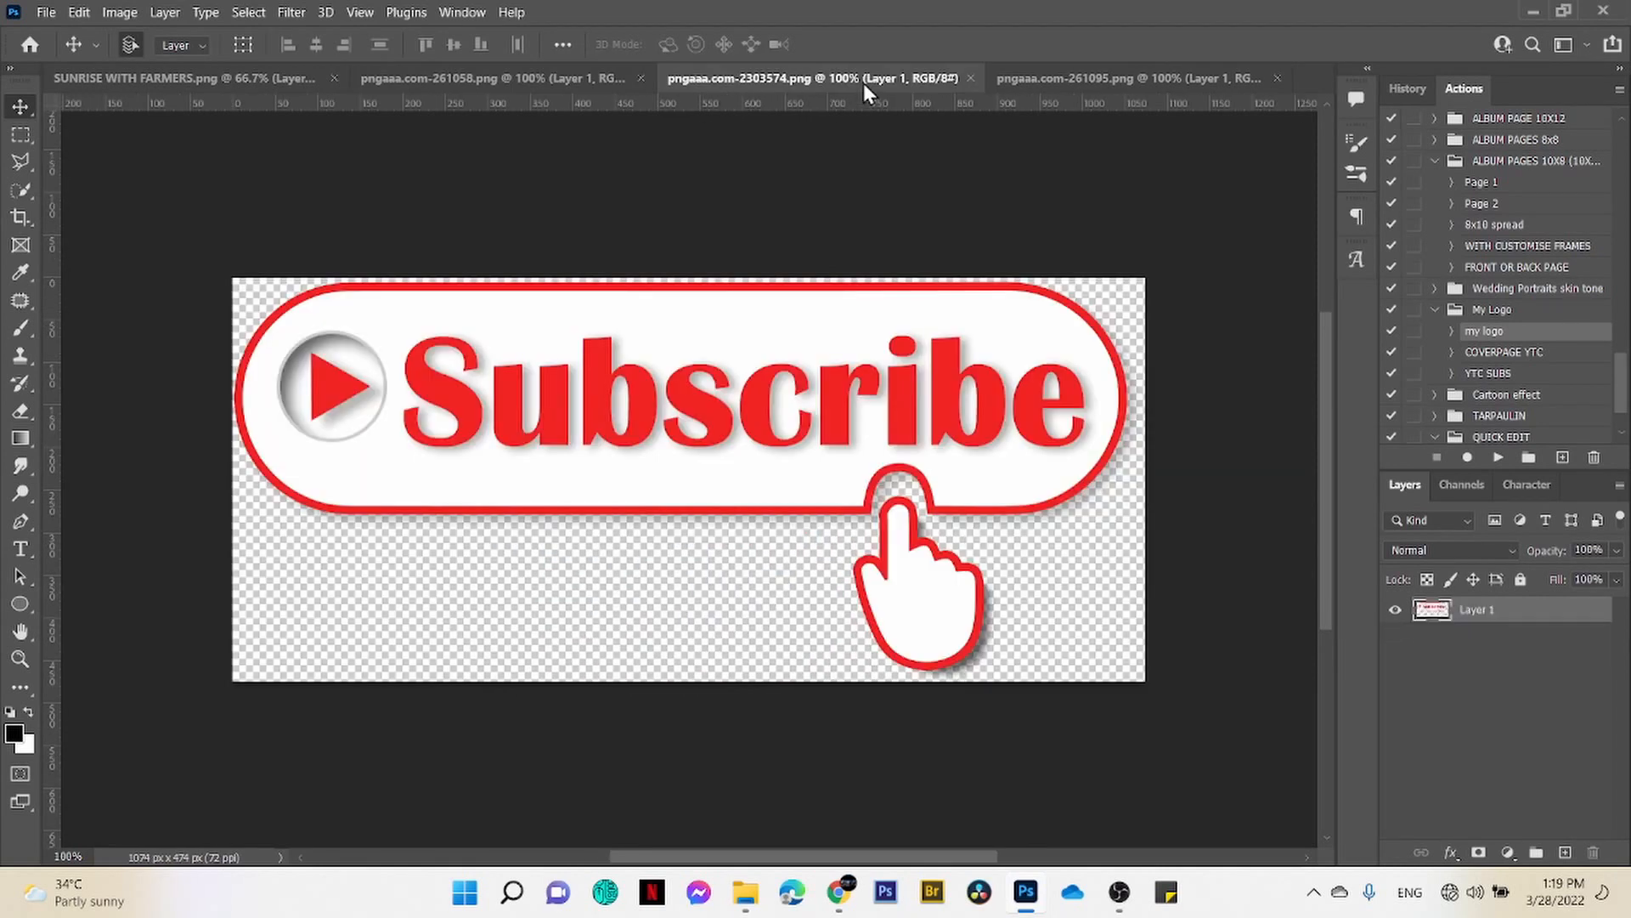
pyautogui.click(1093, 80)
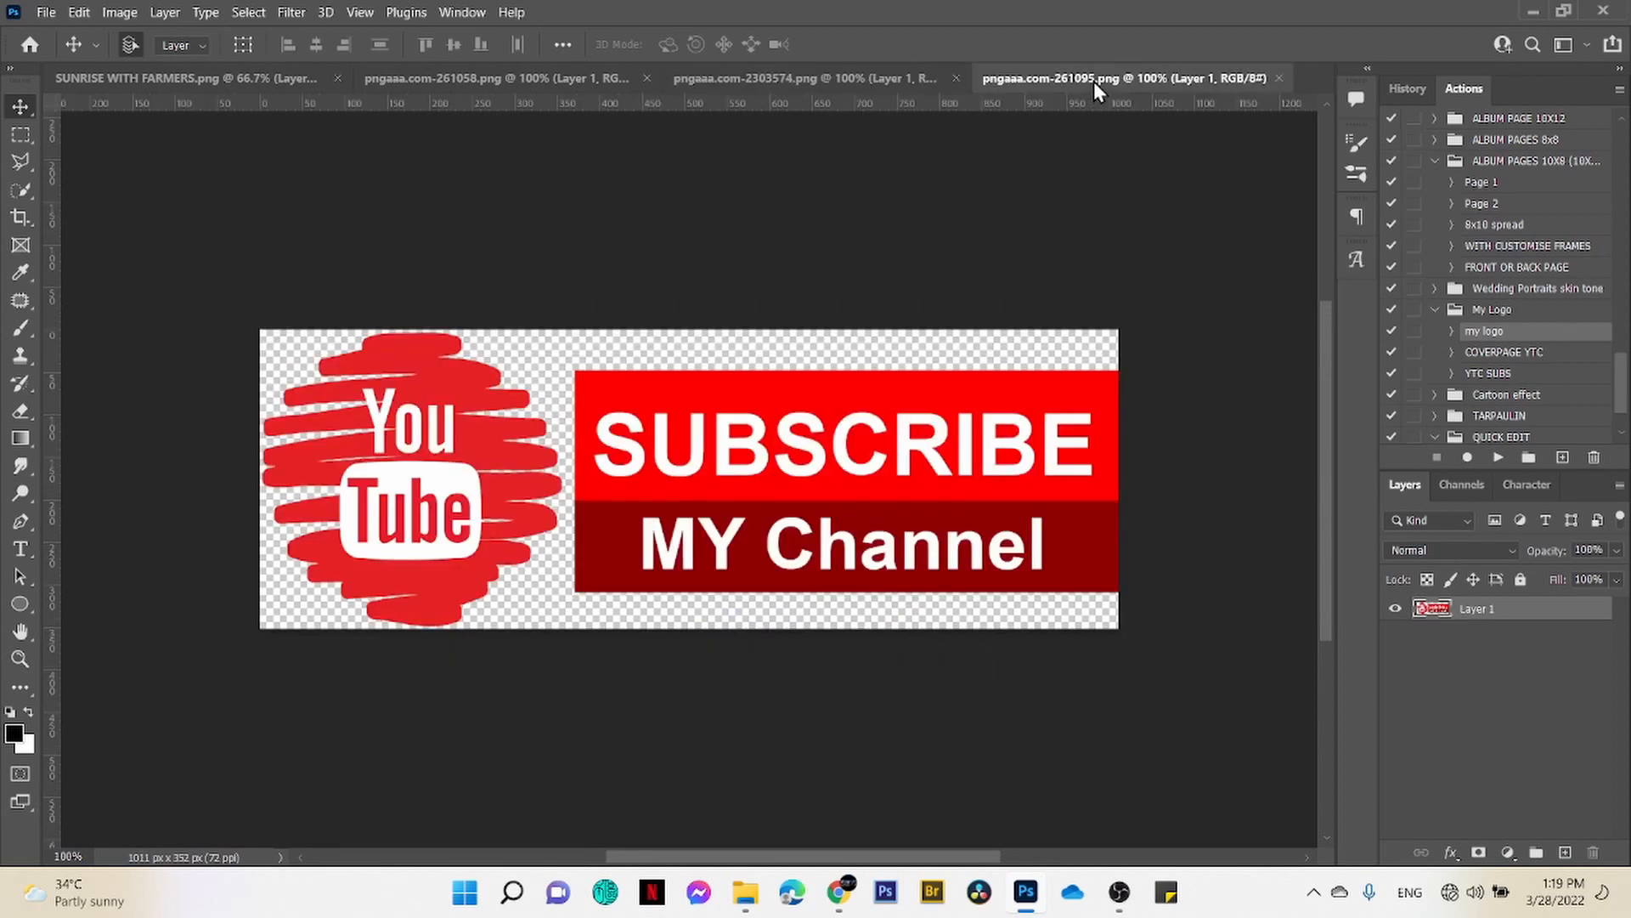
pyautogui.click(906, 79)
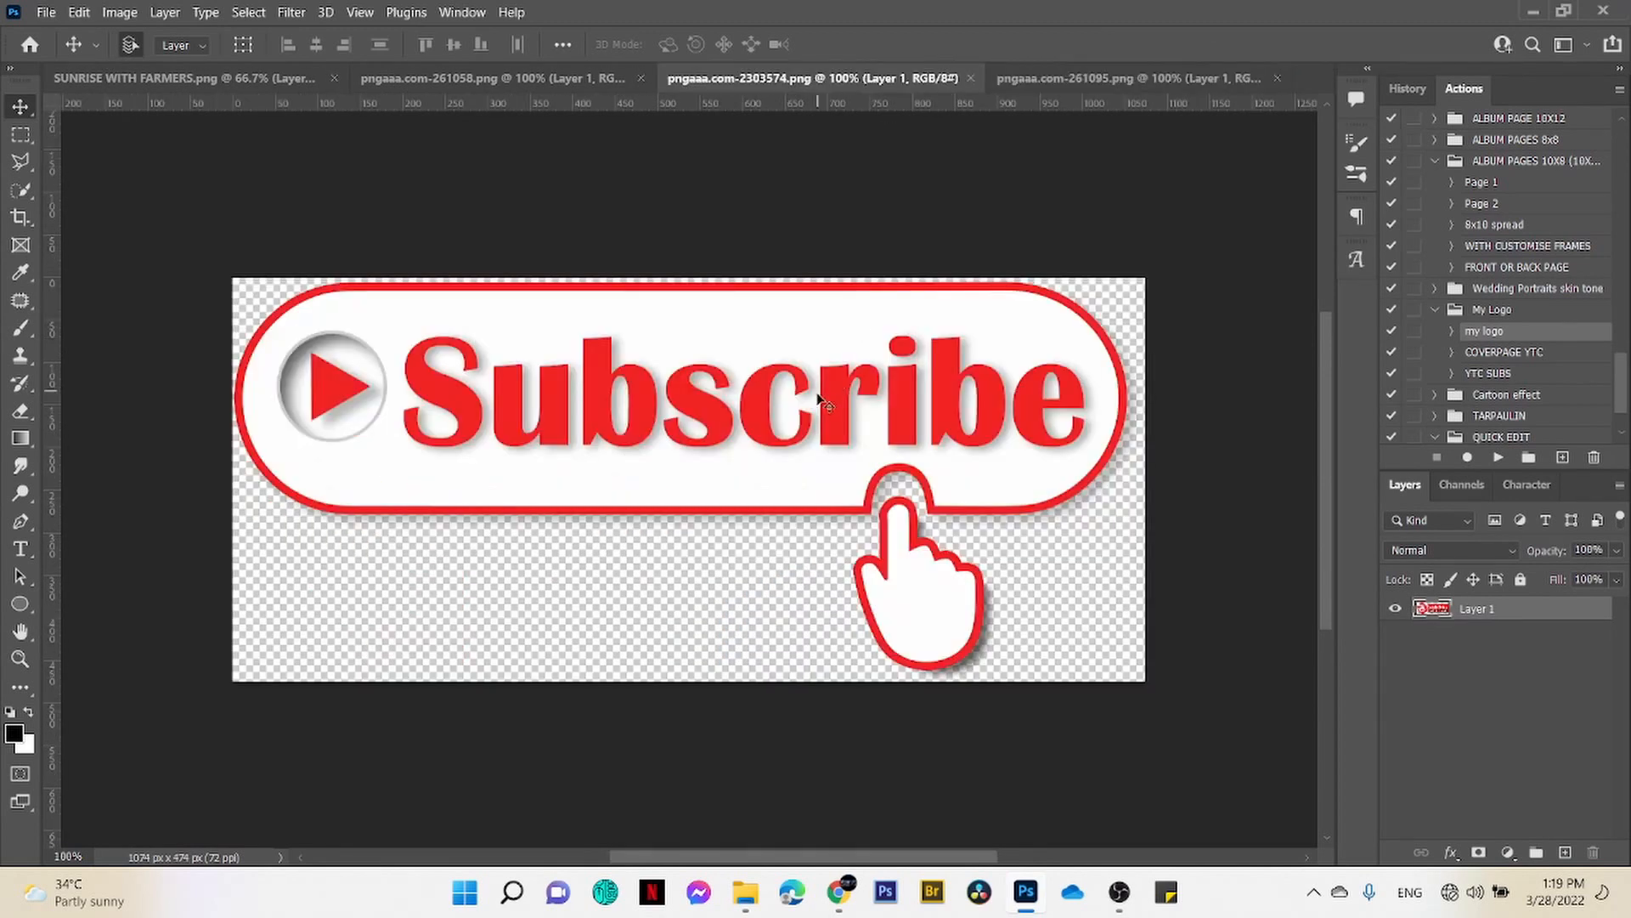
pyautogui.moveTo(731, 362); pyautogui.dragTo(281, 108)
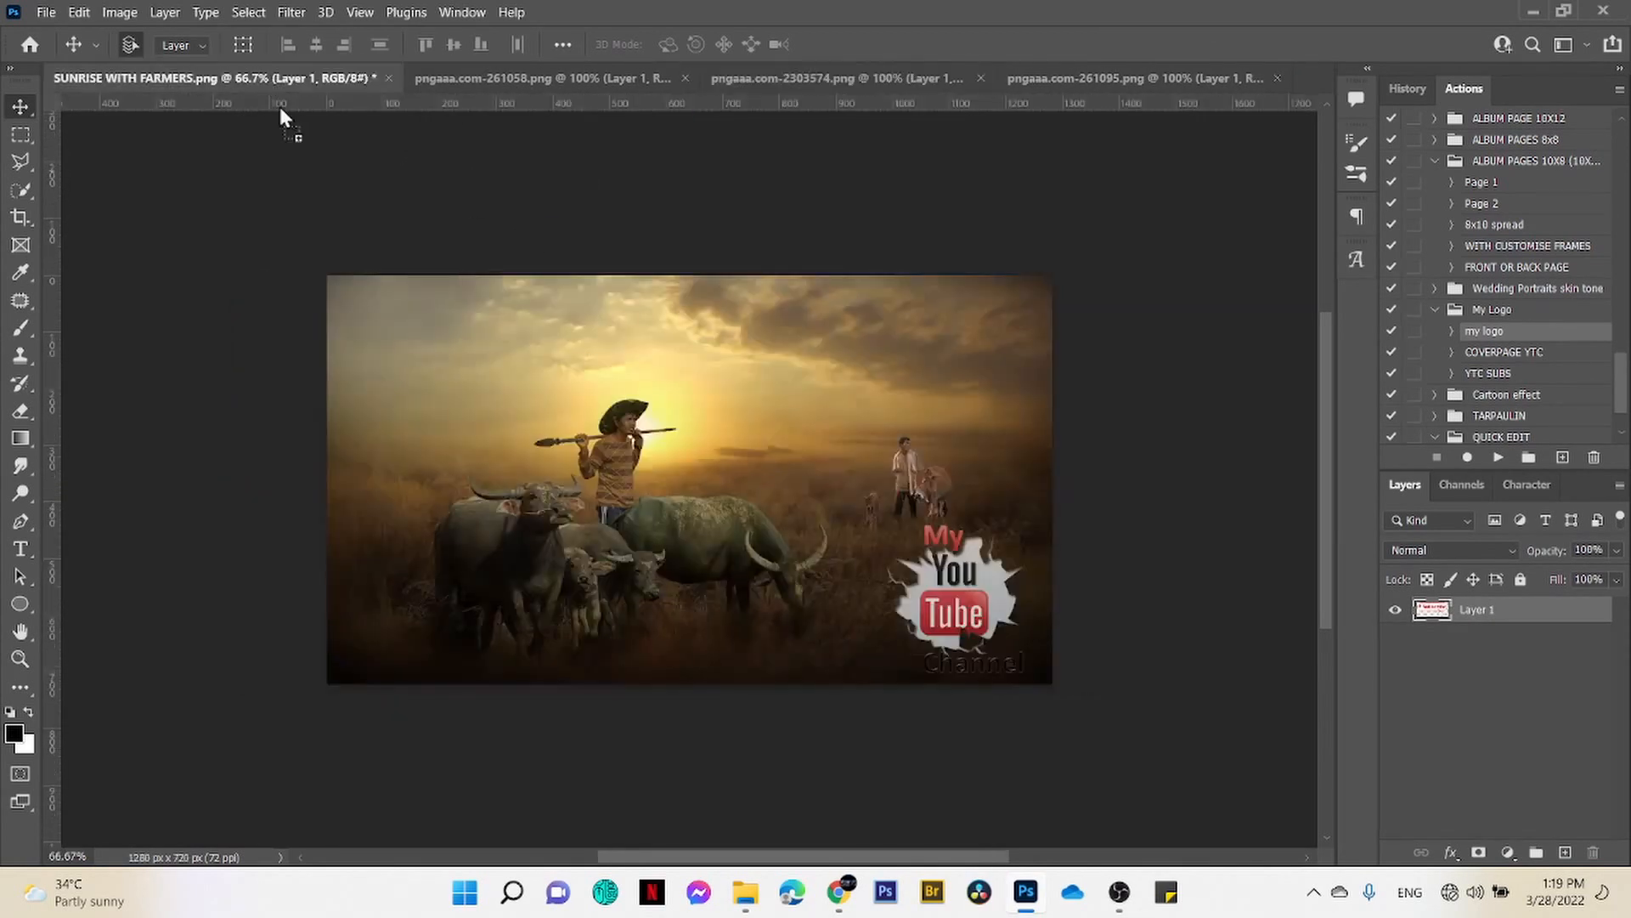
pyautogui.moveTo(440, 635); pyautogui.dragTo(451, 644)
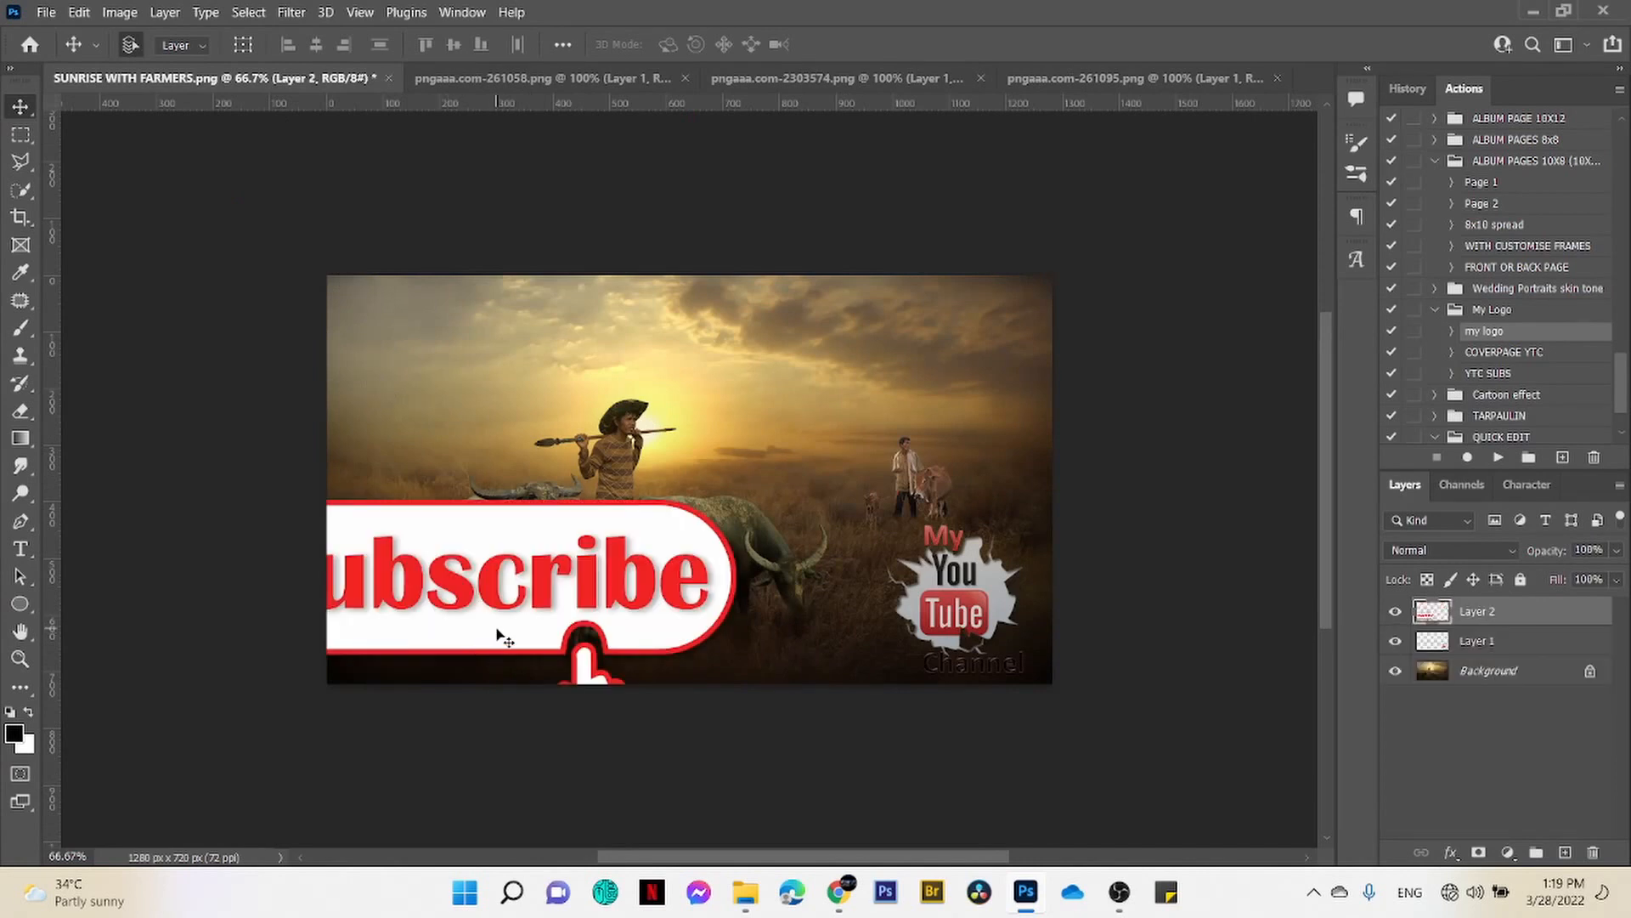